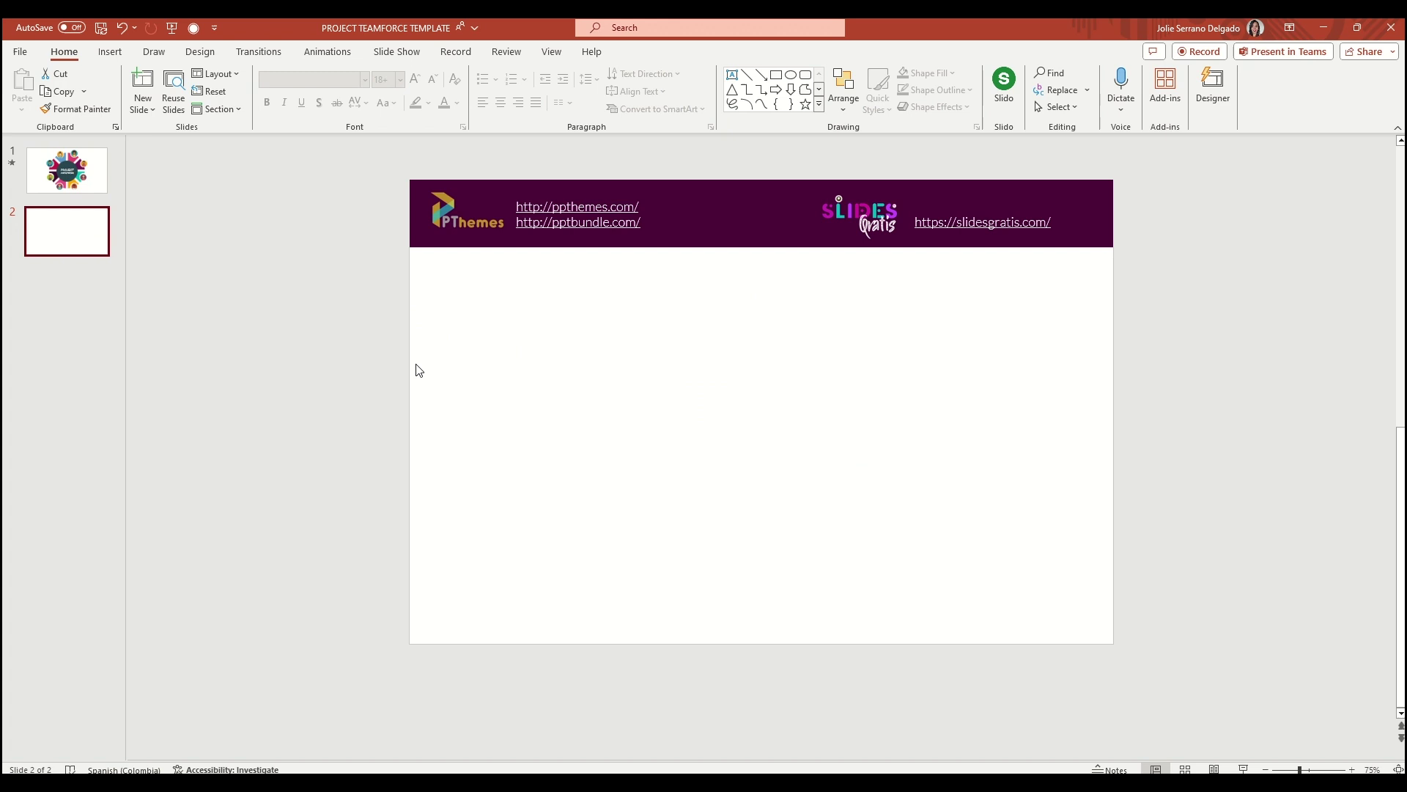
Draw a large hollow-circle donut on slide 2, nudge it up, and shrink its hole for a thicker ring
{"action": "left_click", "coordinate": [110, 51]}
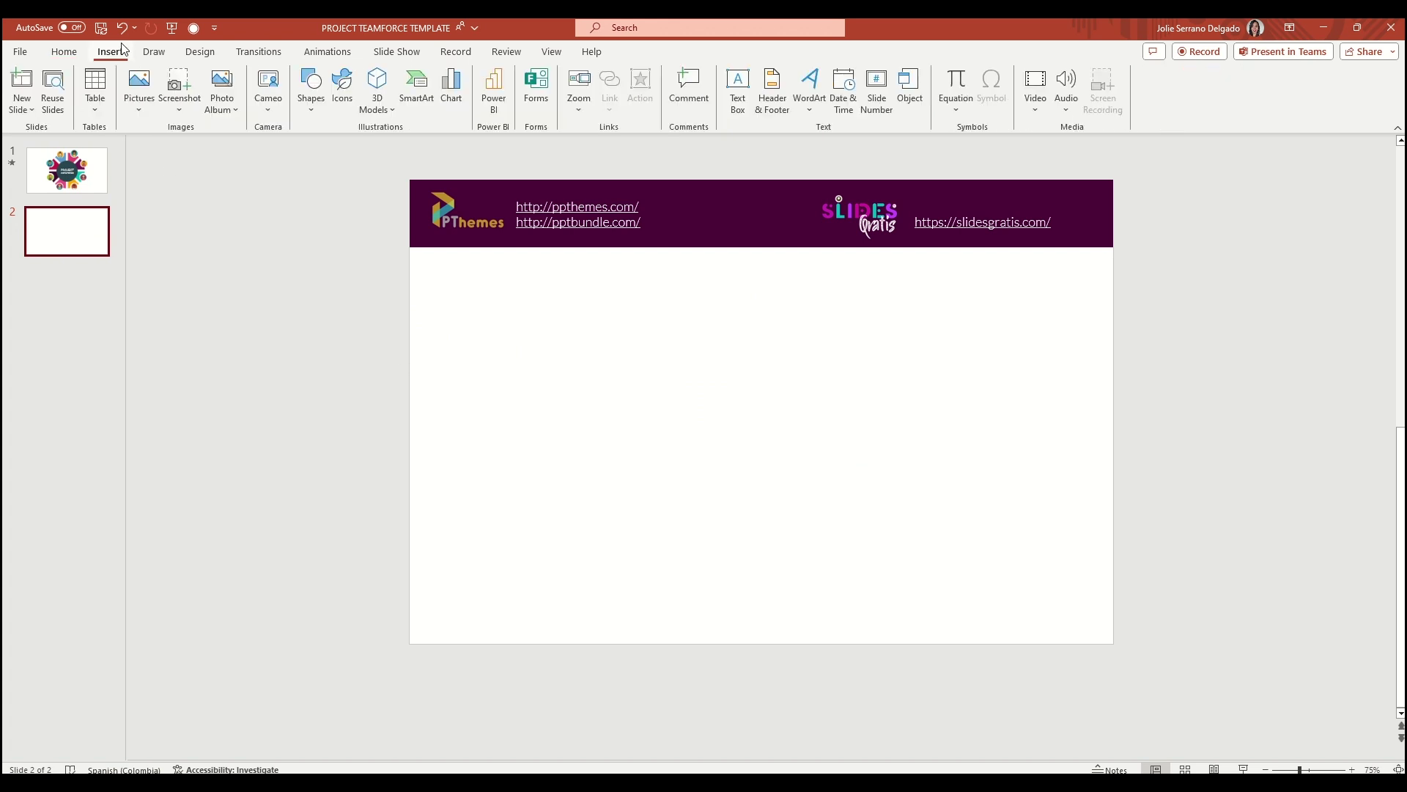
{"action": "left_click", "coordinate": [312, 110]}
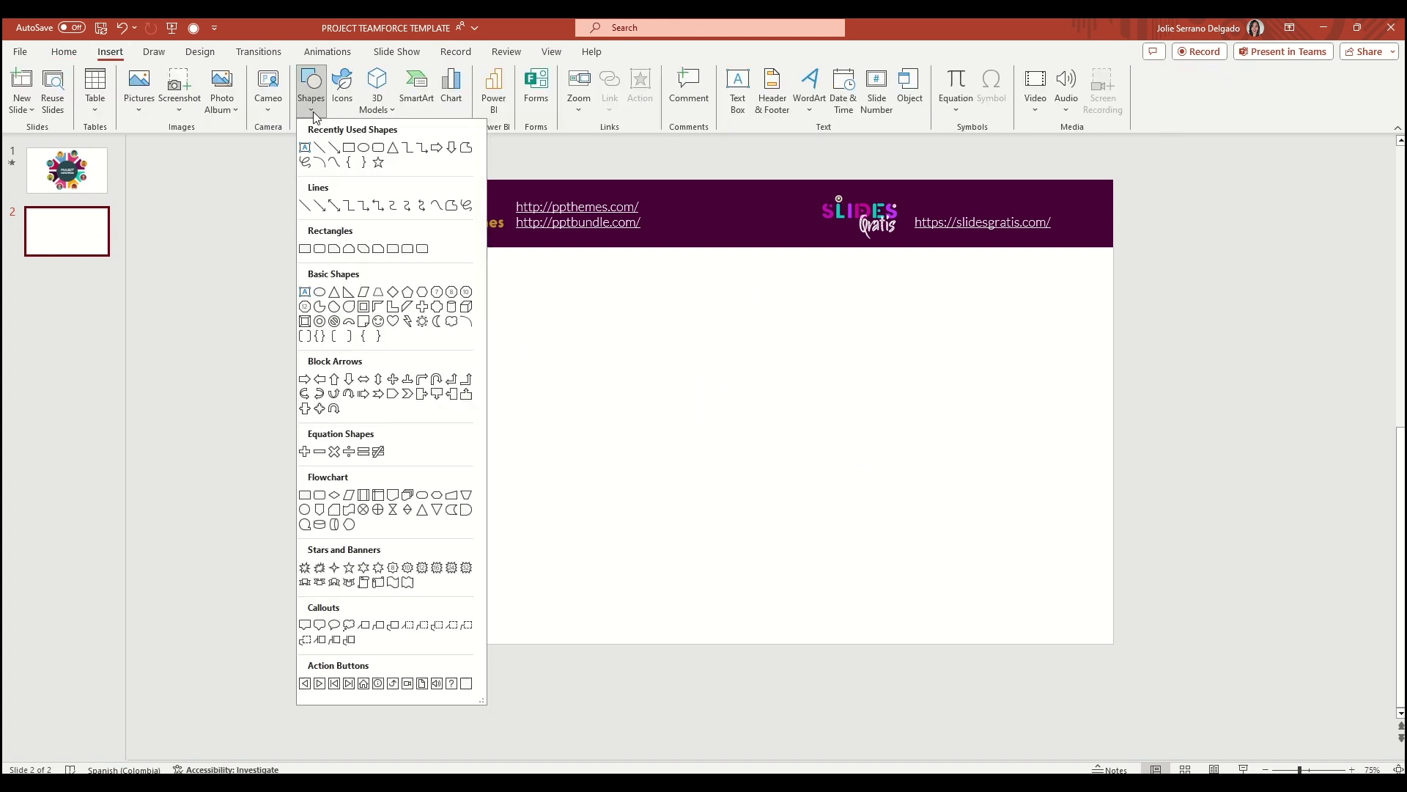
{"action": "left_click", "coordinate": [318, 323]}
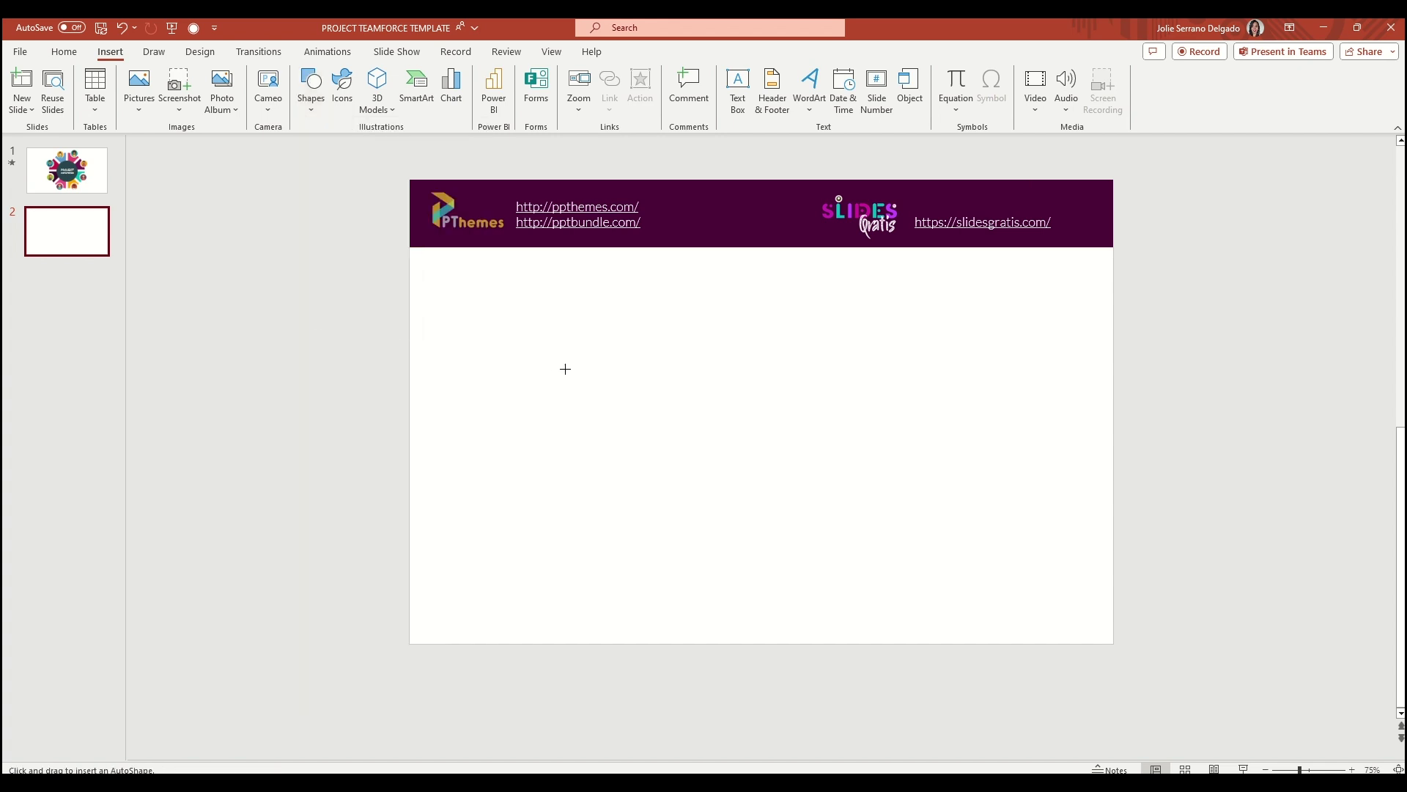
{"action": "left_click_drag", "start_coordinate": [612, 309], "coordinate": [928, 589]}
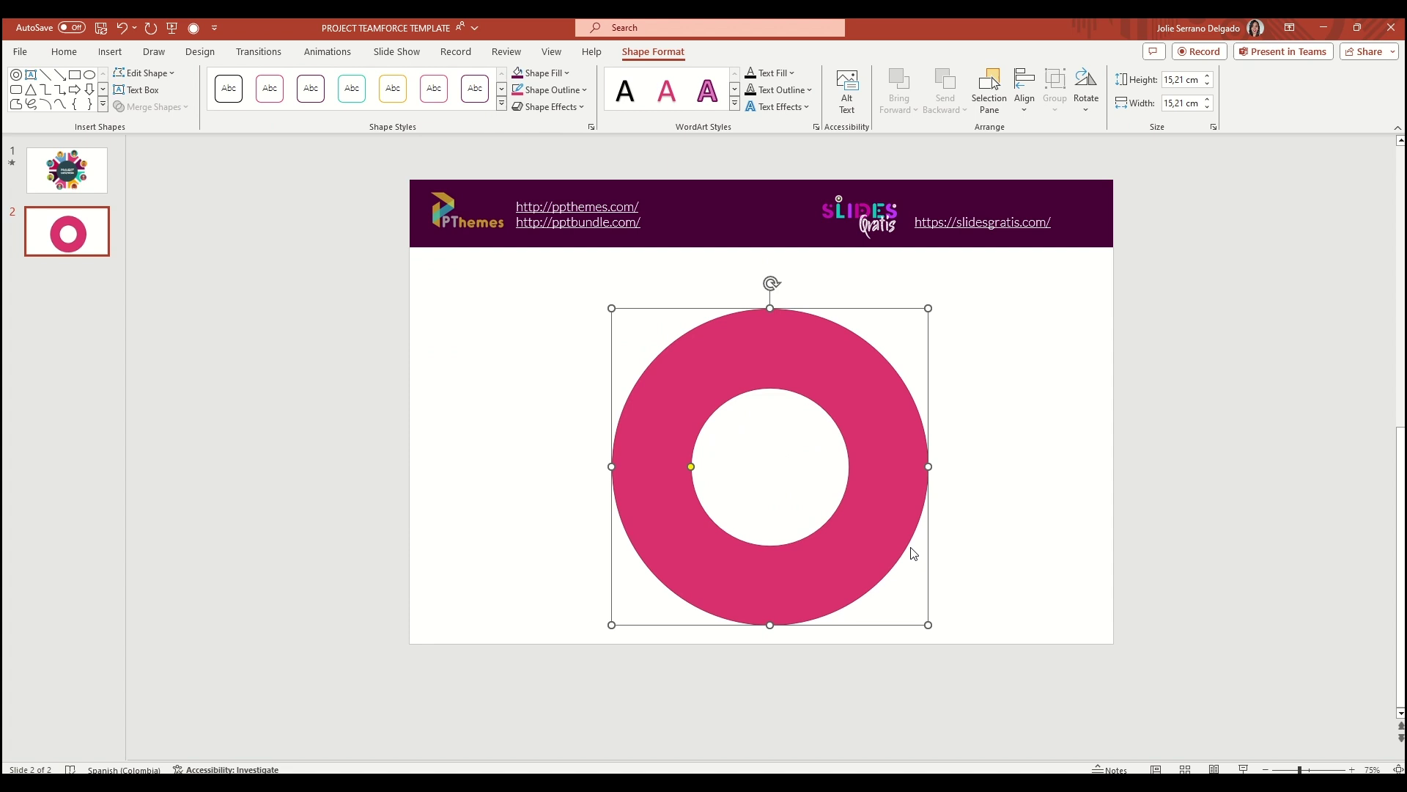
{"action": "left_click_drag", "start_coordinate": [693, 467], "coordinate": [693, 447]}
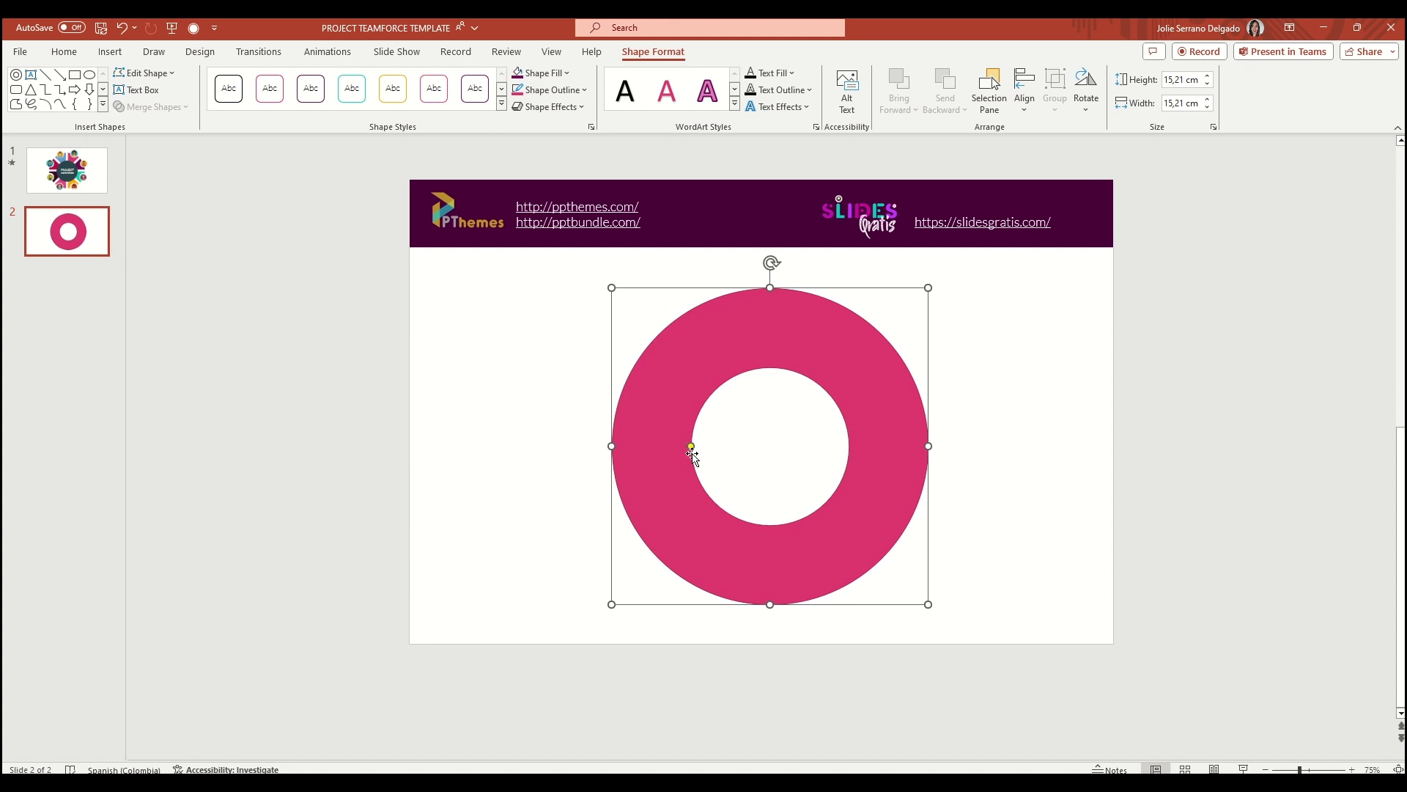
{"action": "mouse_move", "coordinate": [691, 446]}
{"action": "left_mouse_down"}
{"action": "mouse_move", "coordinate": [729, 456]}
{"action": "mouse_move", "coordinate": [715, 442]}
{"action": "left_mouse_up"}
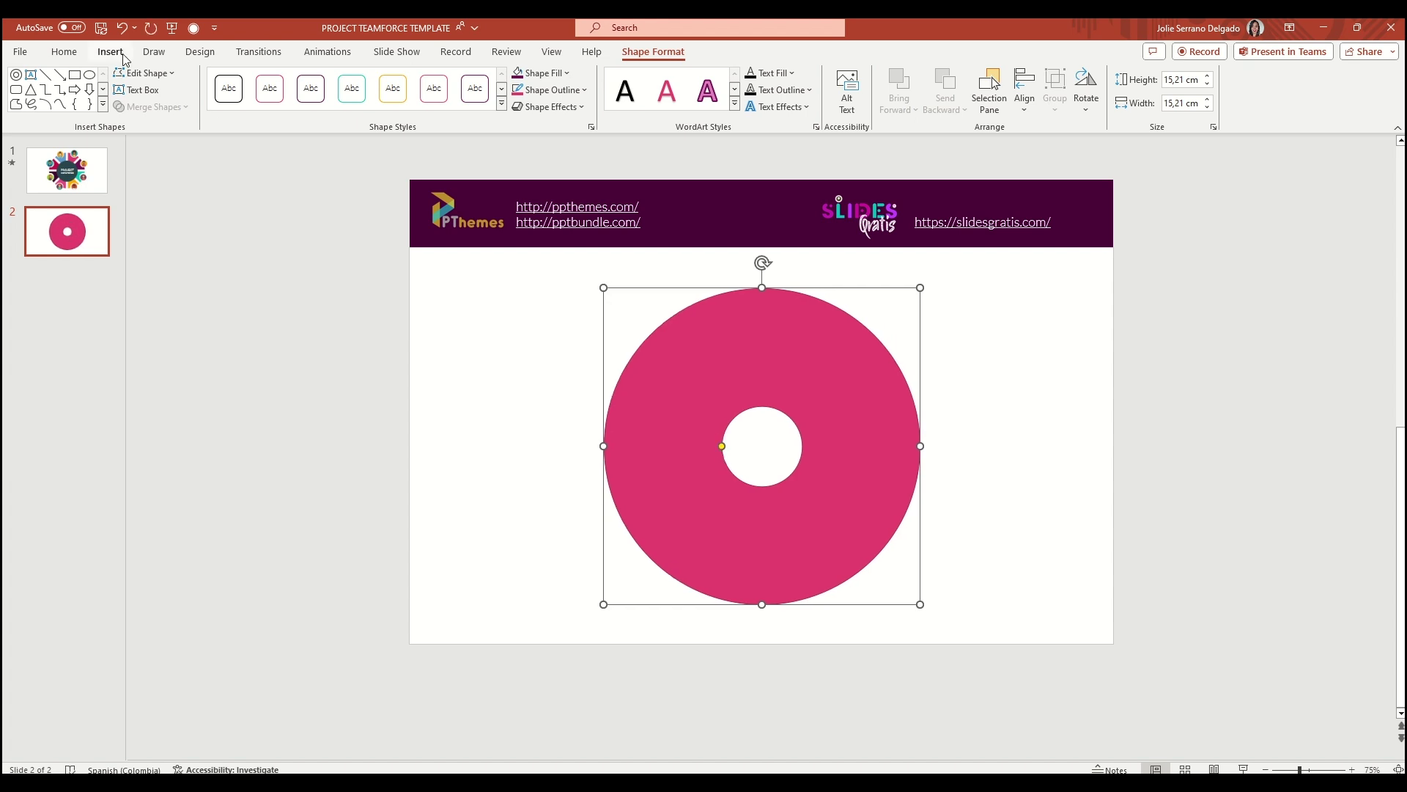
Draw a thin vertical rectangle bar through the donut and duplicate it to the right
{"action": "left_click", "coordinate": [110, 52]}
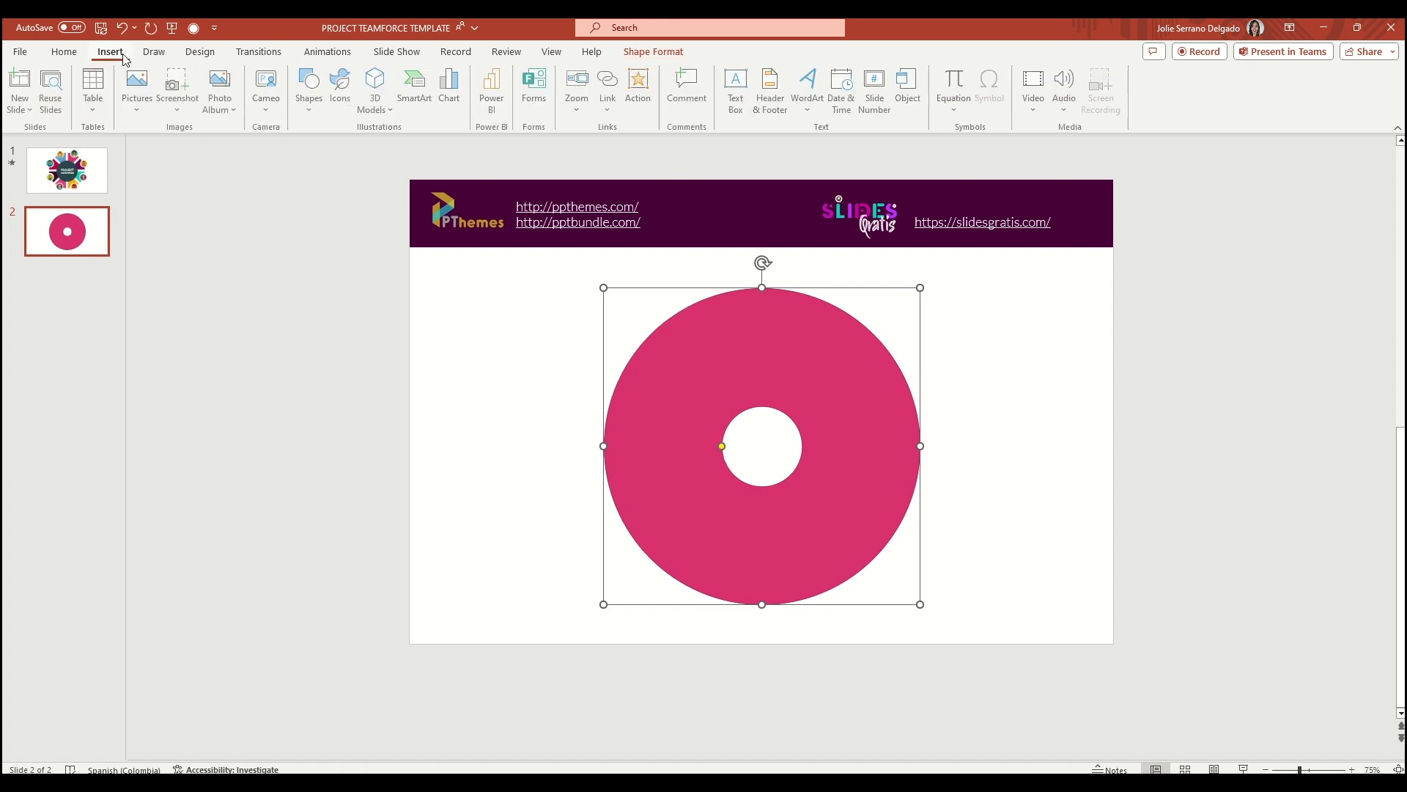
{"action": "left_click", "coordinate": [312, 116]}
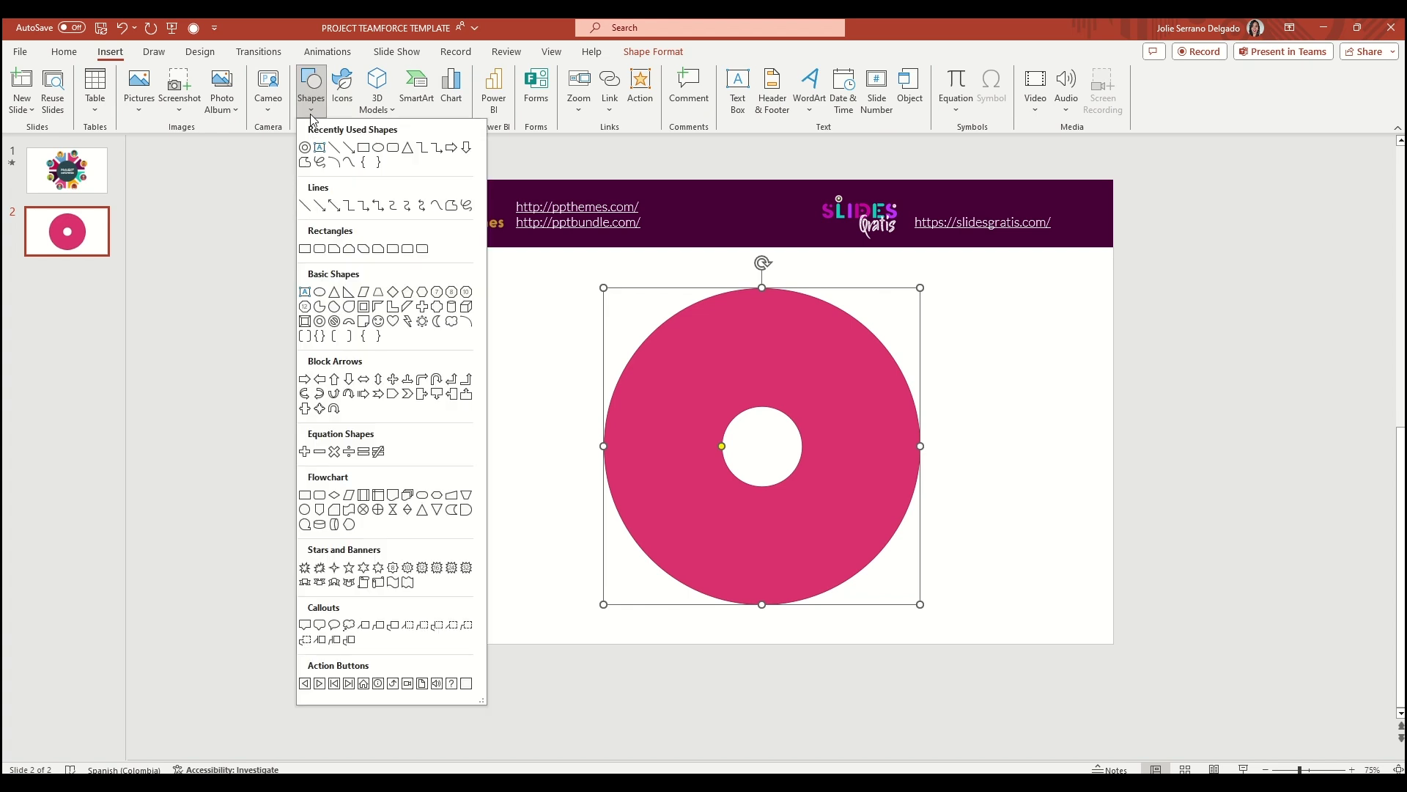
{"action": "left_click", "coordinate": [304, 249]}
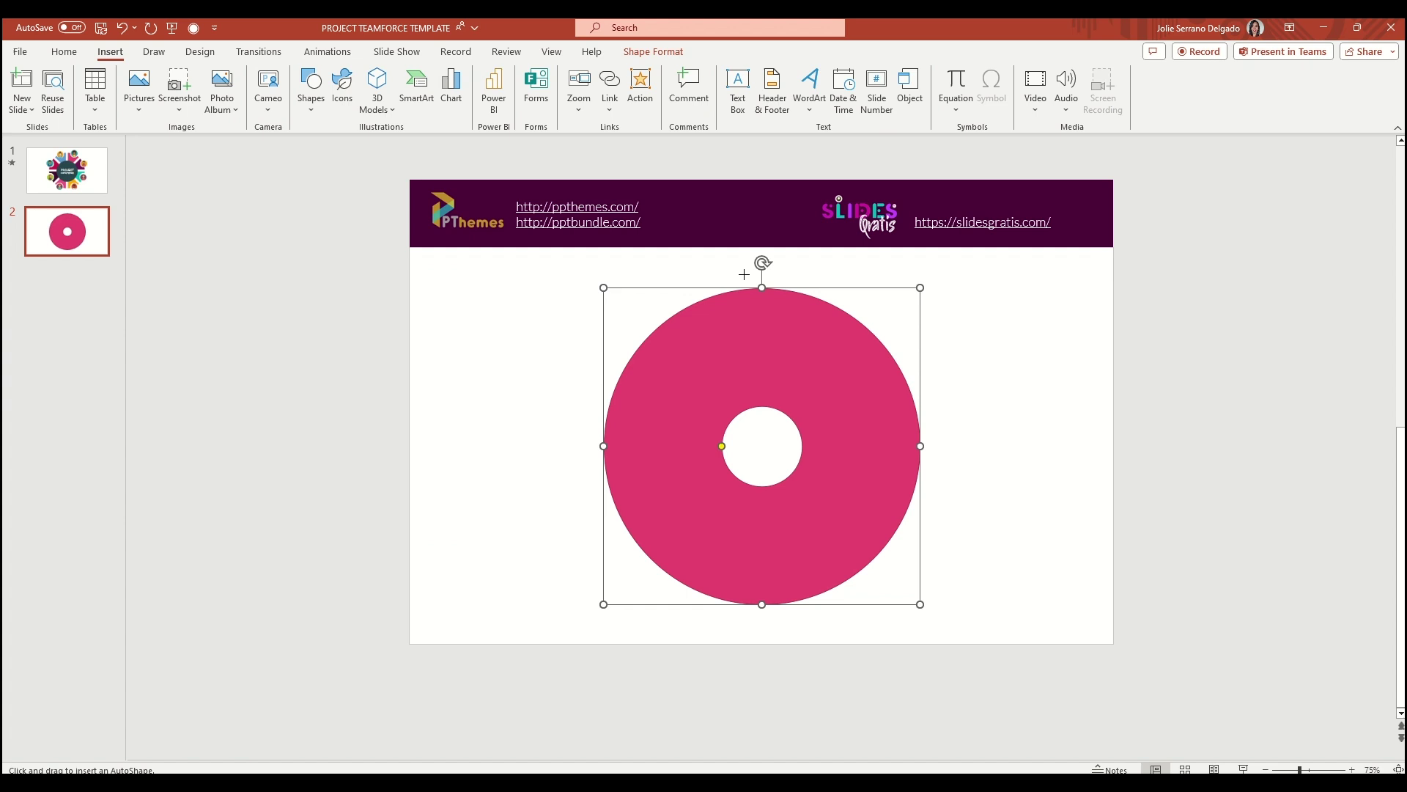
{"action": "left_click_drag", "start_coordinate": [749, 276], "coordinate": [763, 618]}
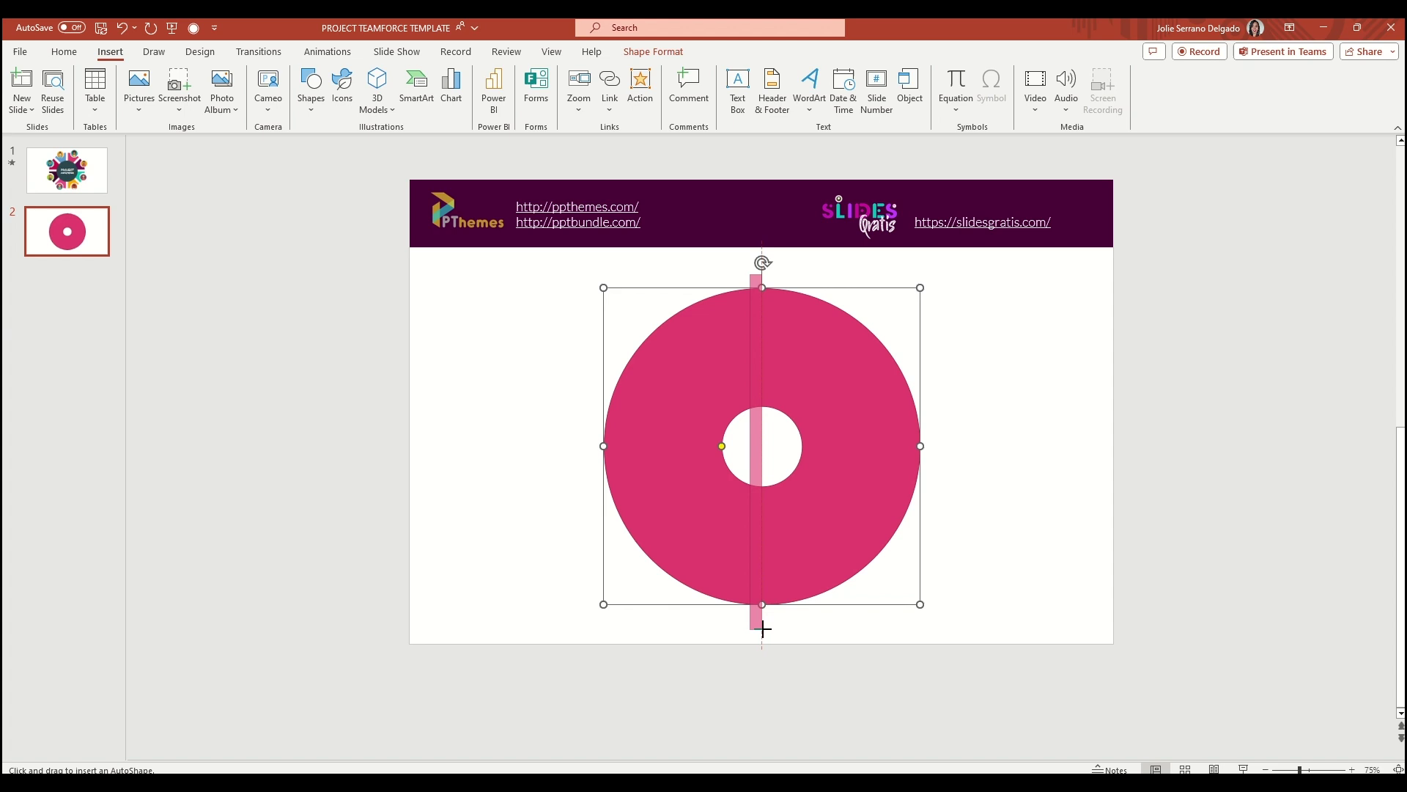
{"action": "left_click_drag", "start_coordinate": [762, 631], "coordinate": [762, 631]}
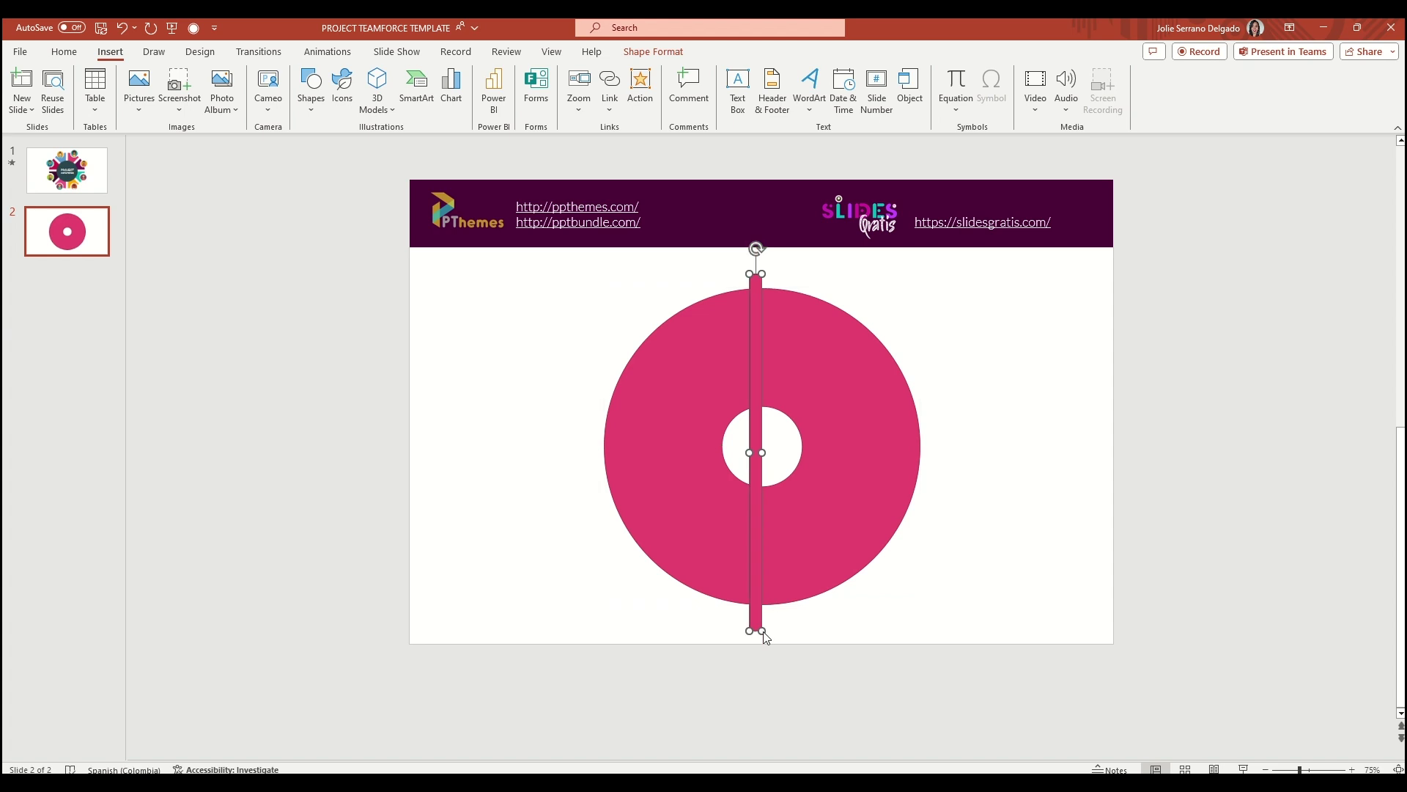
{"action": "left_click_drag", "start_coordinate": [759, 320], "coordinate": [818, 327]}
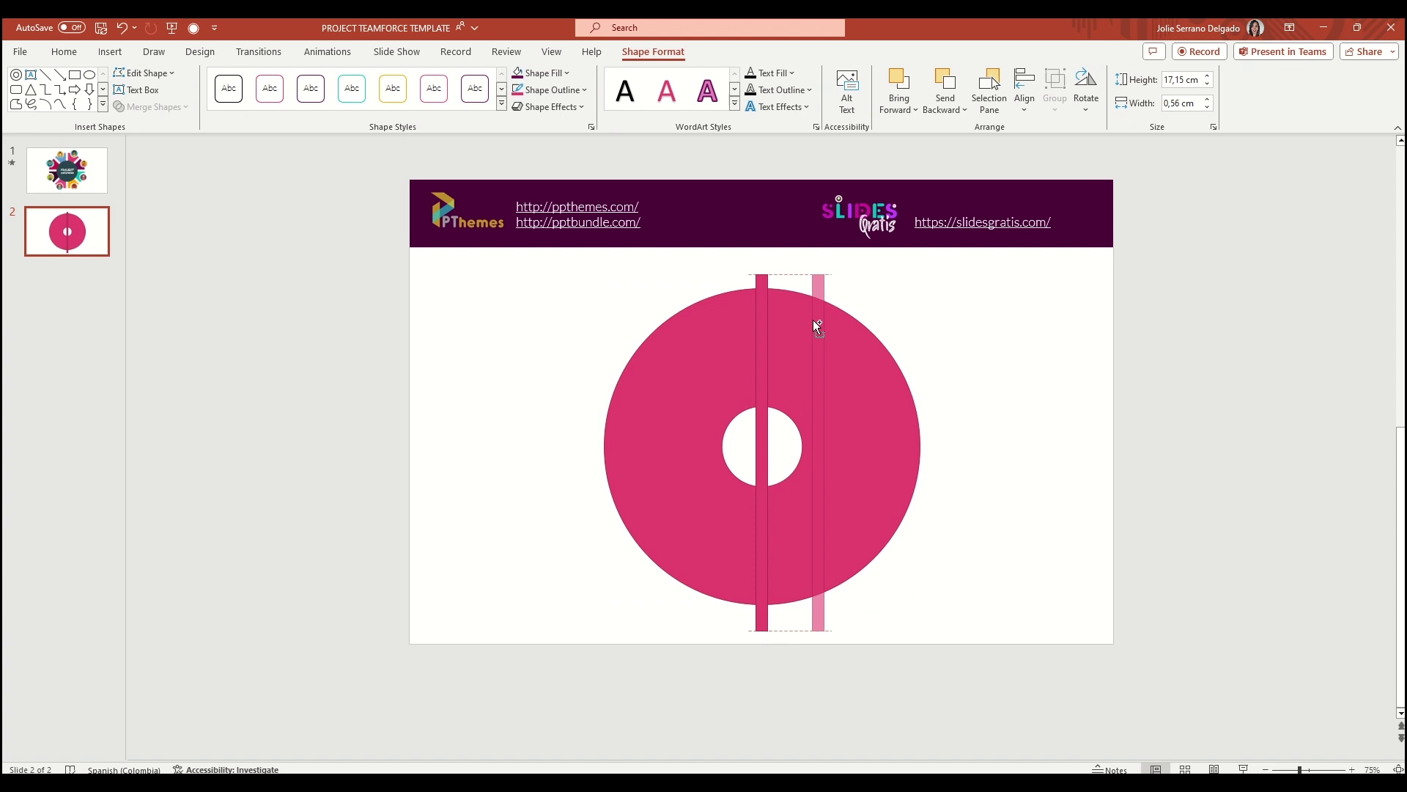
{"action": "left_click_drag", "start_coordinate": [813, 321], "coordinate": [928, 335]}
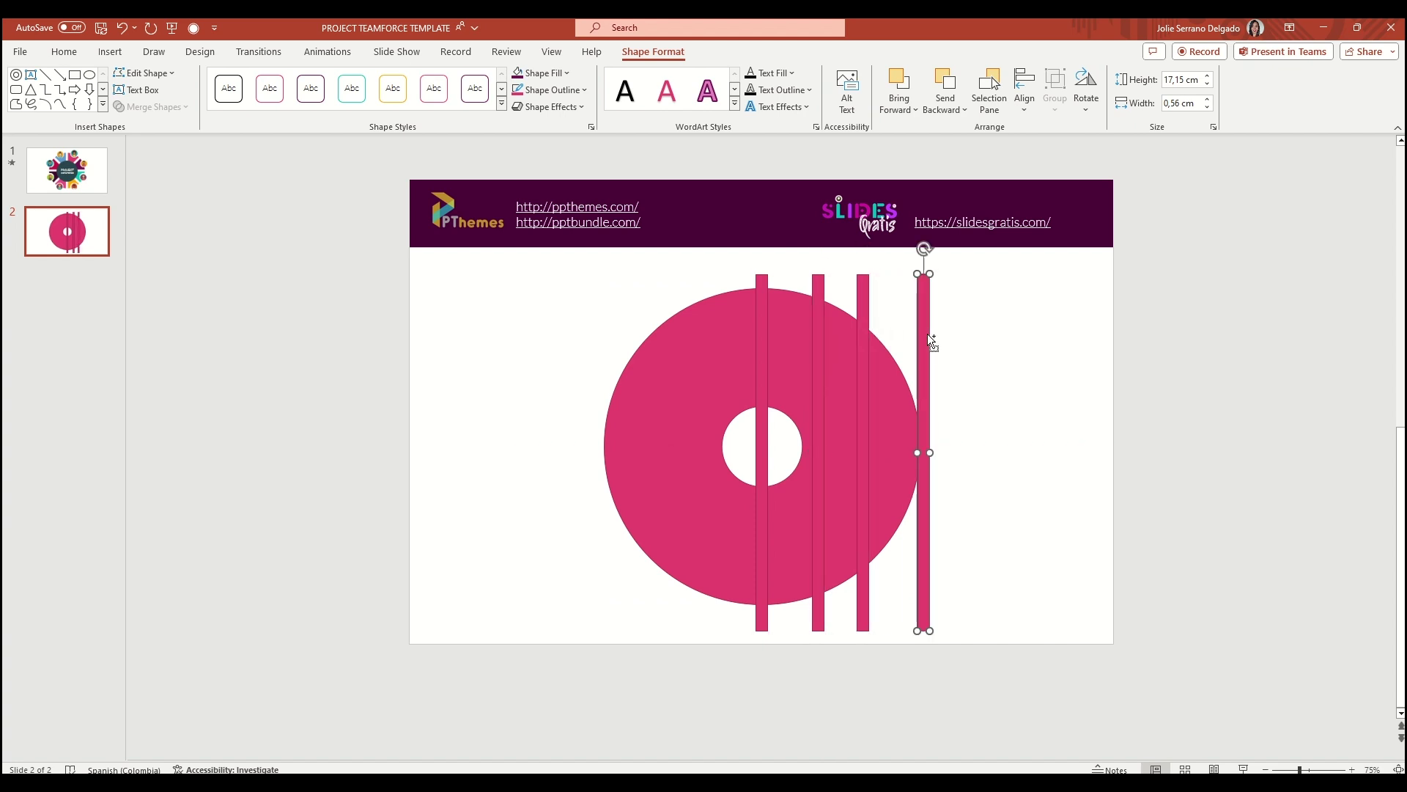
Rotate the bar copies to horizontal and both 45° diagonals, moving each onto the donut's centre
{"action": "left_click", "coordinate": [816, 367]}
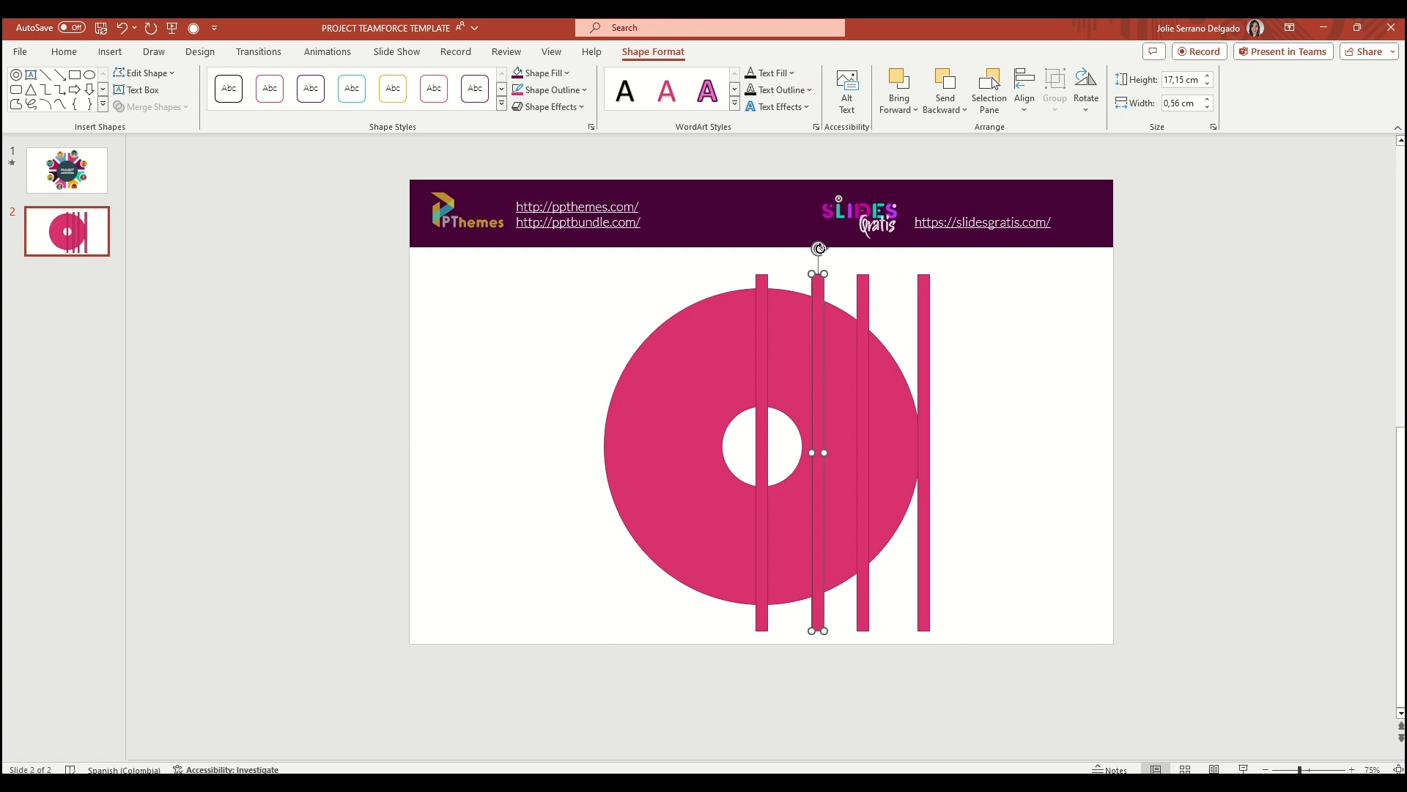
{"action": "left_click_drag", "start_coordinate": [820, 249], "coordinate": [1065, 499]}
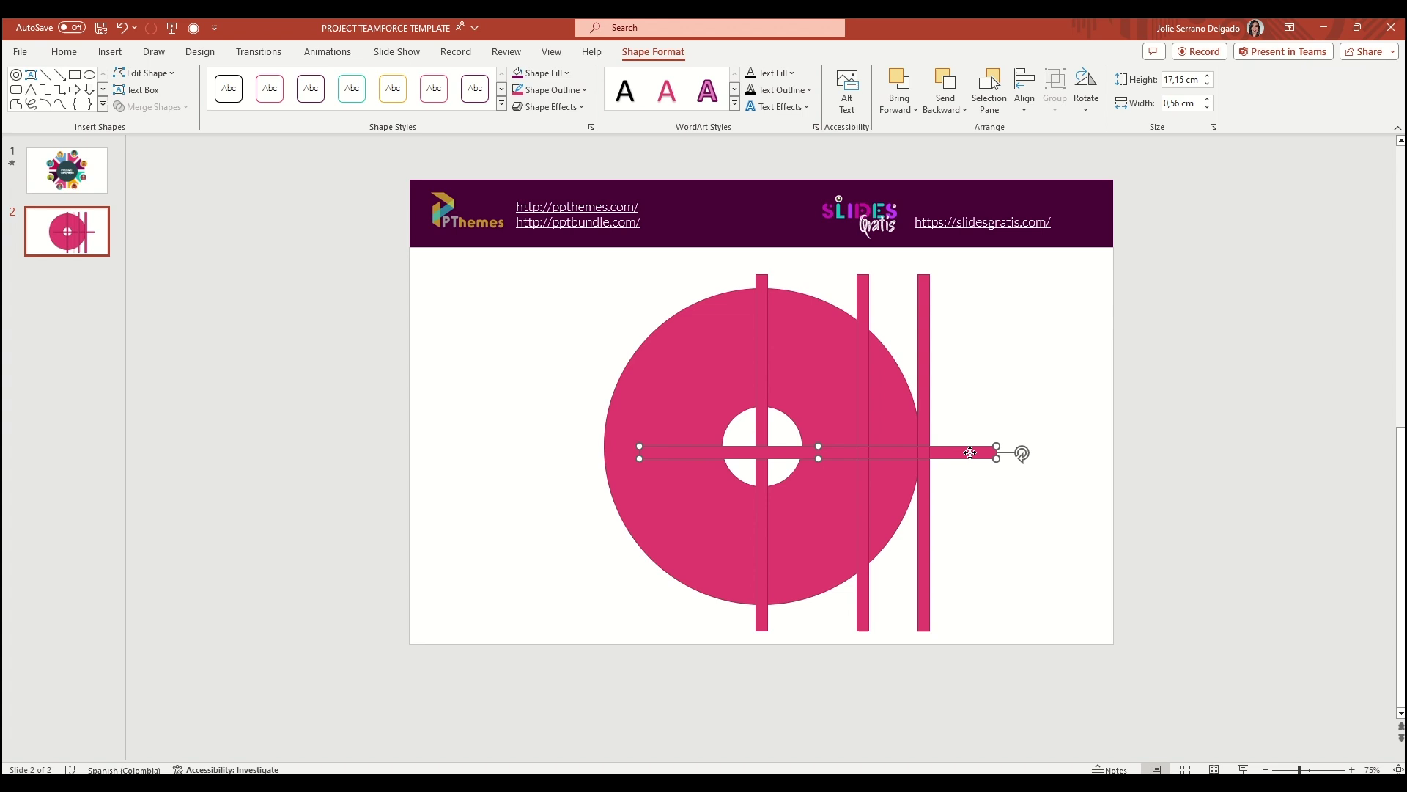
{"action": "left_click_drag", "start_coordinate": [967, 455], "coordinate": [905, 467]}
{"action": "left_click", "coordinate": [863, 367]}
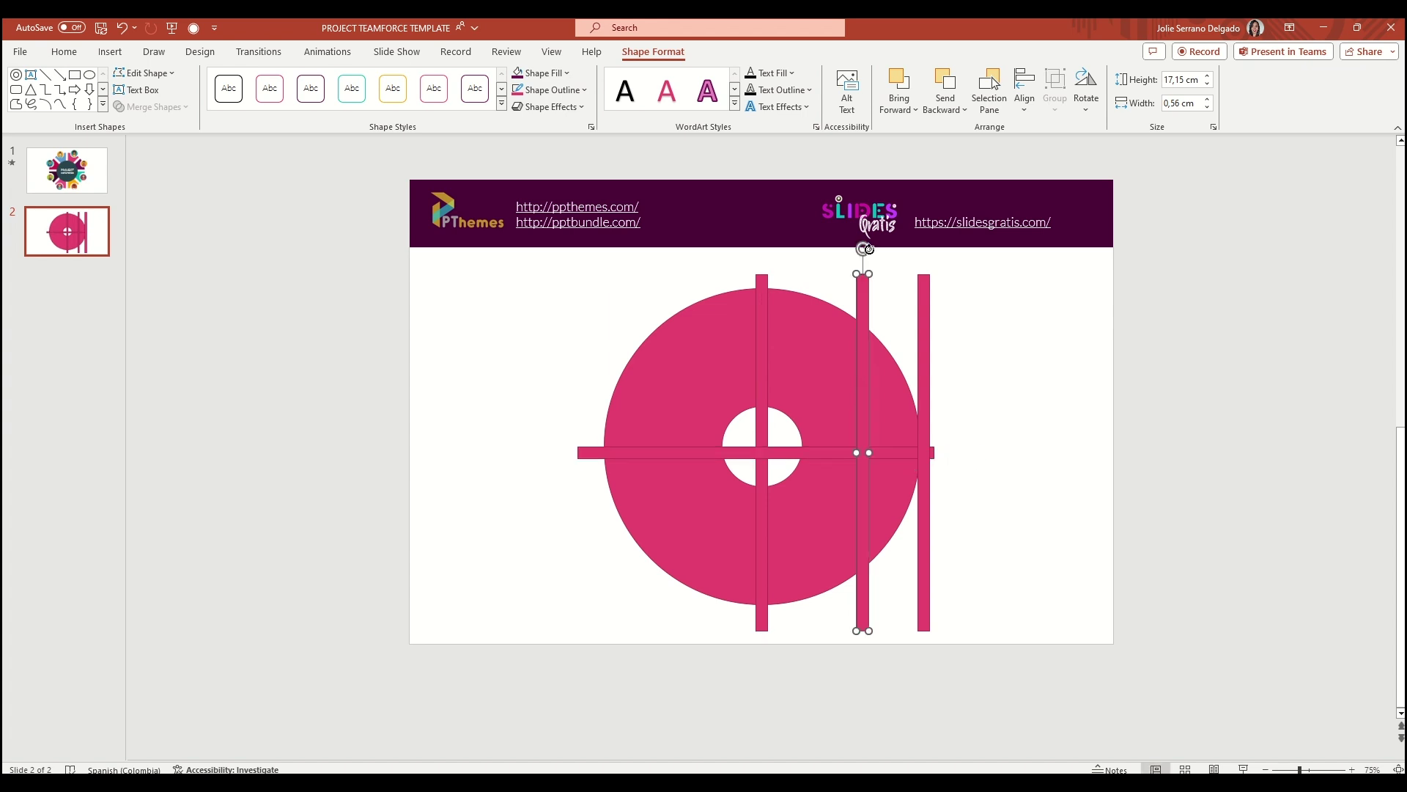
{"action": "left_click_drag", "start_coordinate": [869, 250], "coordinate": [1040, 320]}
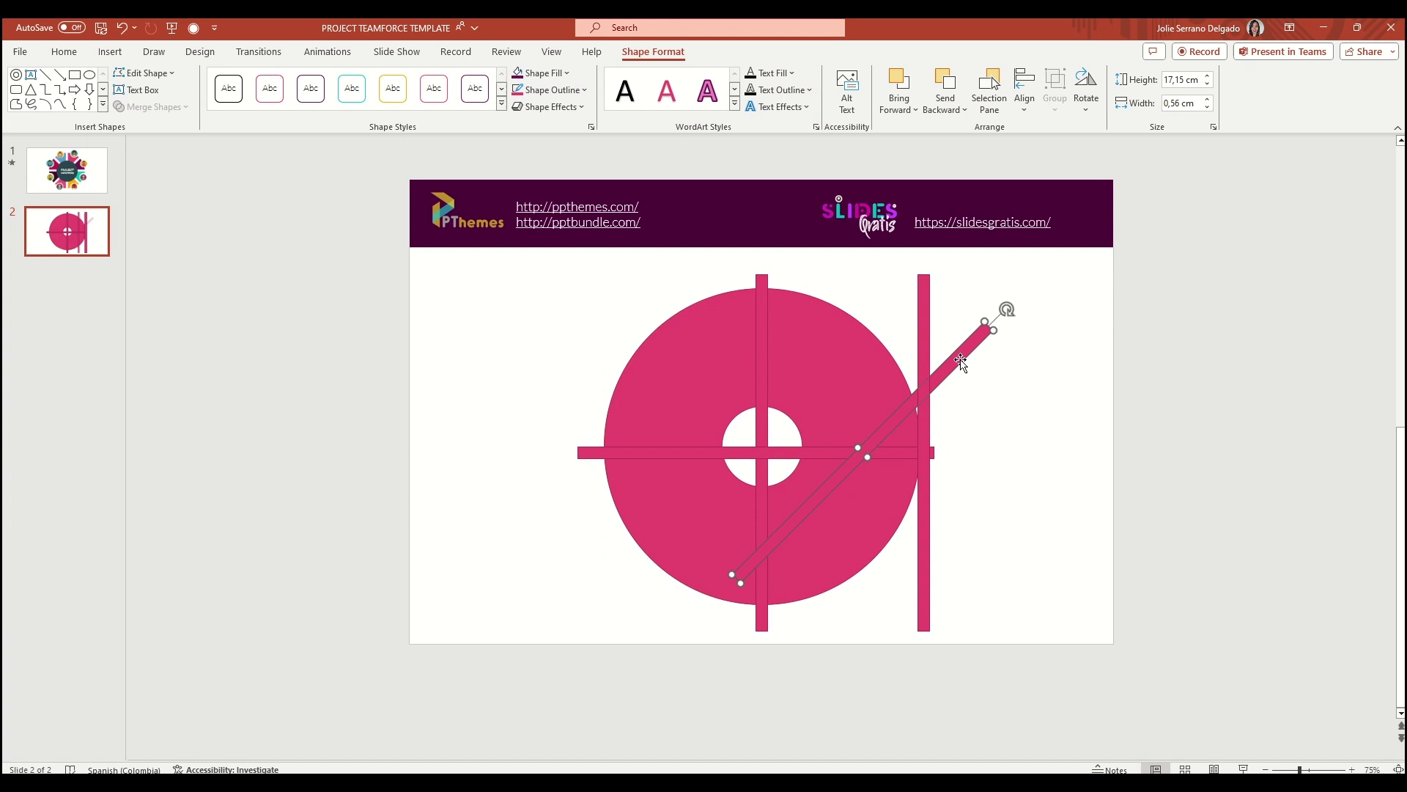
{"action": "left_click_drag", "start_coordinate": [961, 362], "coordinate": [866, 387]}
{"action": "left_click", "coordinate": [920, 340]}
{"action": "left_click_drag", "start_coordinate": [925, 247], "coordinate": [799, 272]}
{"action": "left_click_drag", "start_coordinate": [881, 406], "coordinate": [715, 407]}
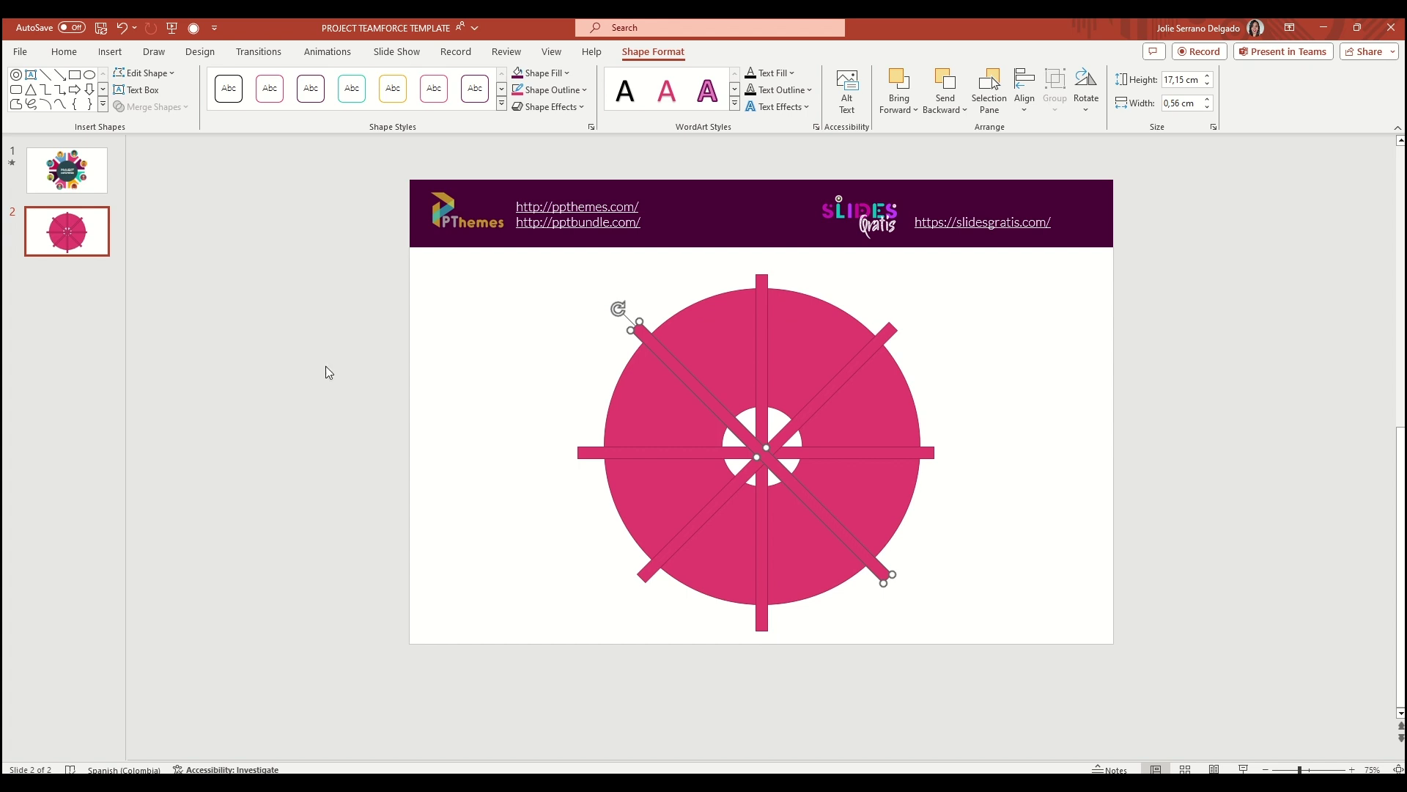
Select the donut and all four bars and apply Align Center and Align Middle
{"action": "left_click", "coordinate": [574, 267]}
{"action": "left_click_drag", "start_coordinate": [475, 253], "coordinate": [1143, 697]}
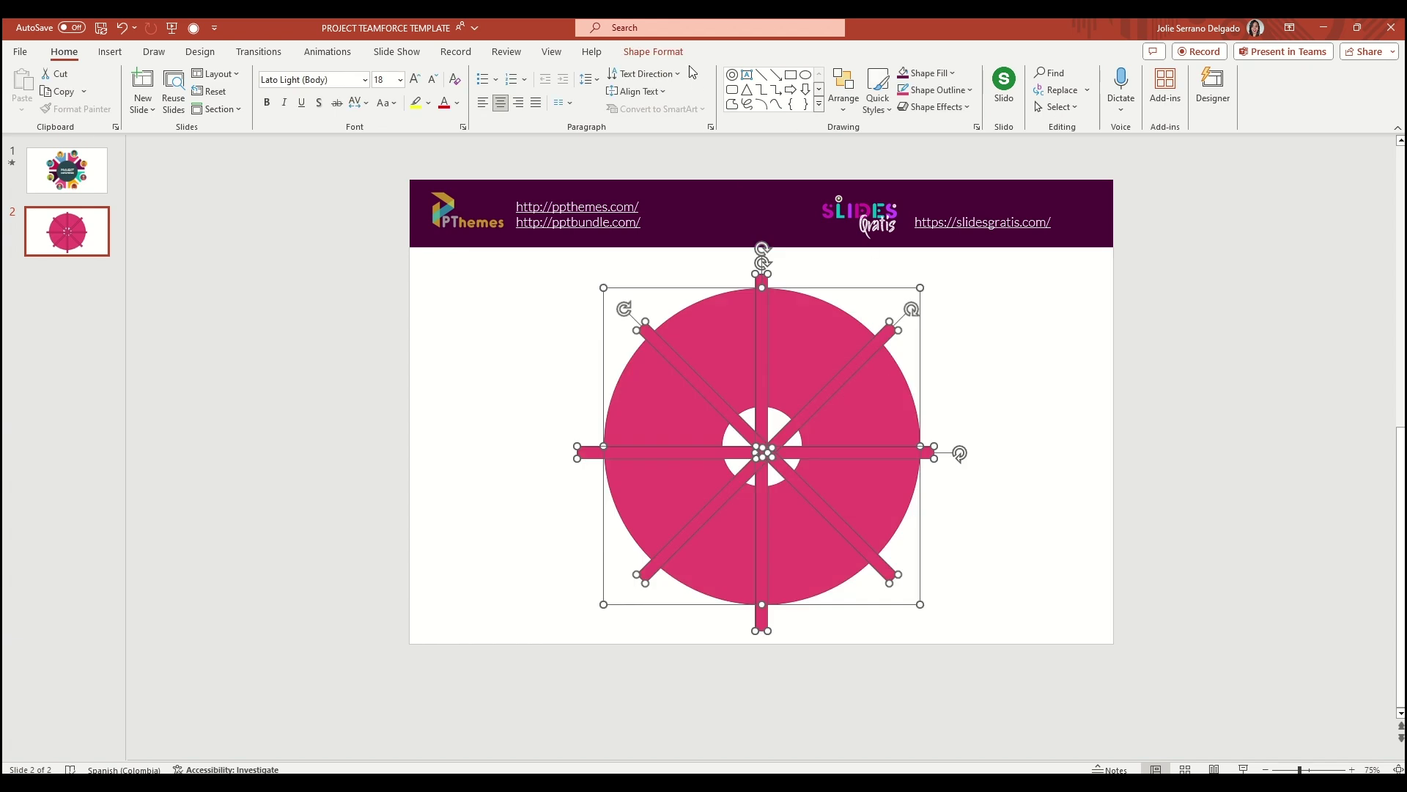
{"action": "left_click", "coordinate": [653, 52]}
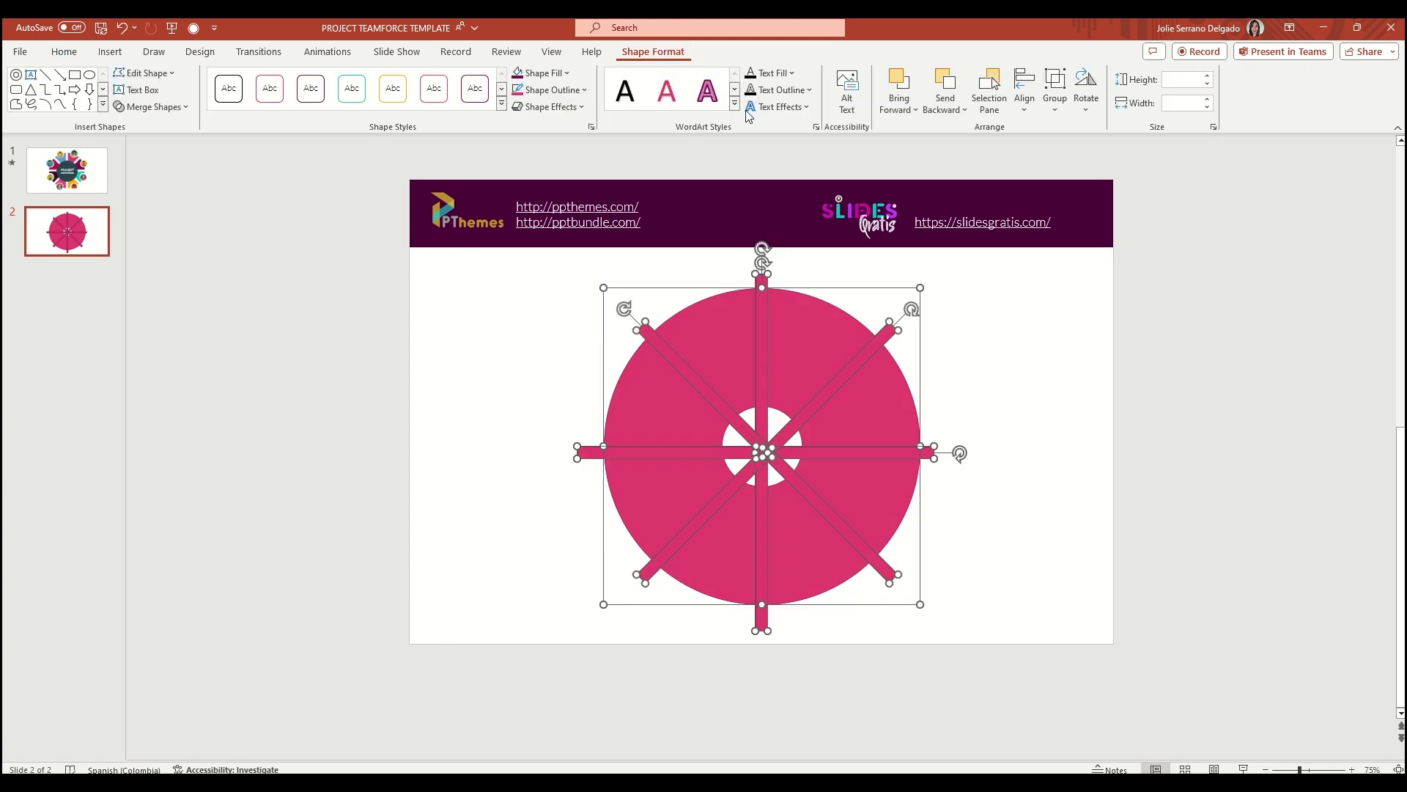
{"action": "left_click", "coordinate": [1022, 112]}
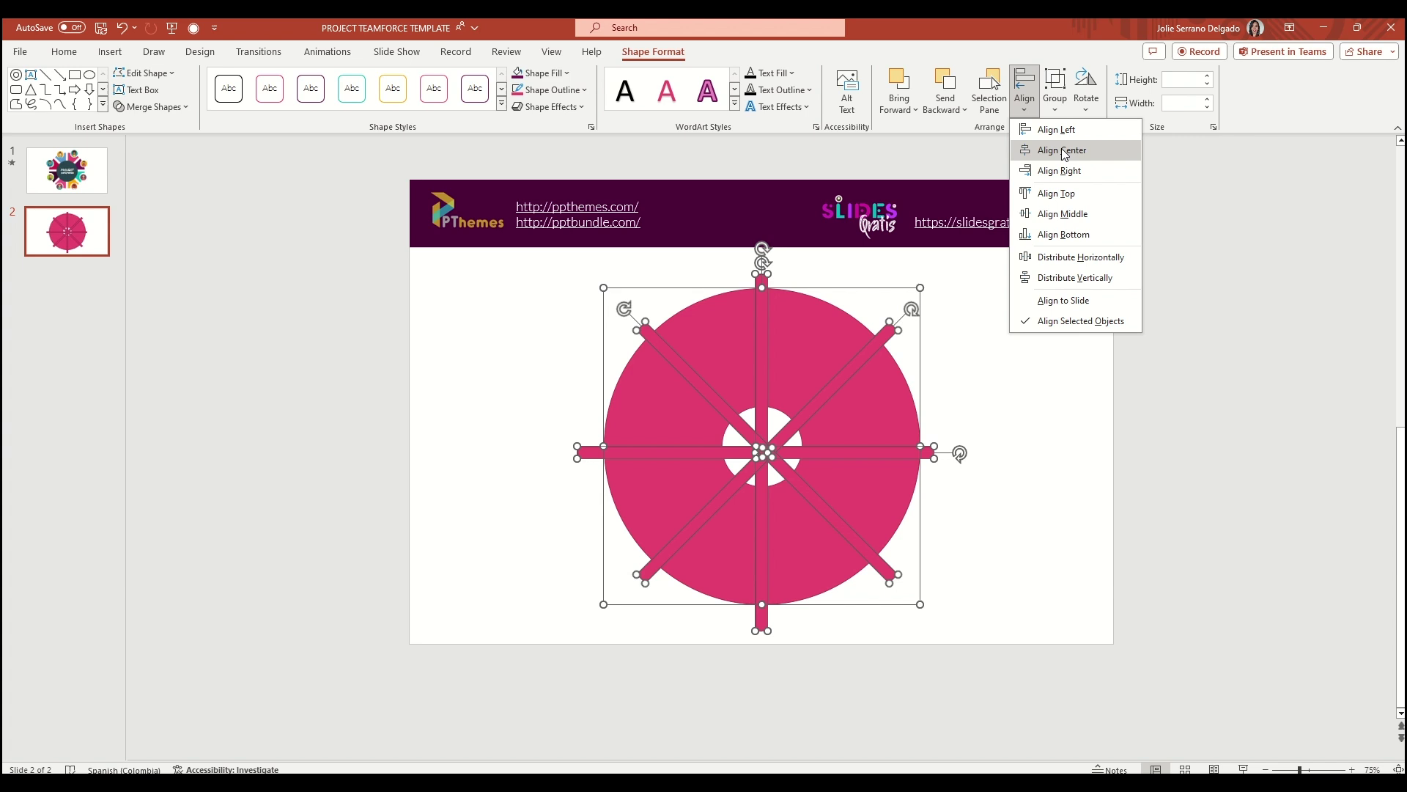
{"action": "left_click", "coordinate": [1053, 150]}
{"action": "left_click", "coordinate": [1025, 92]}
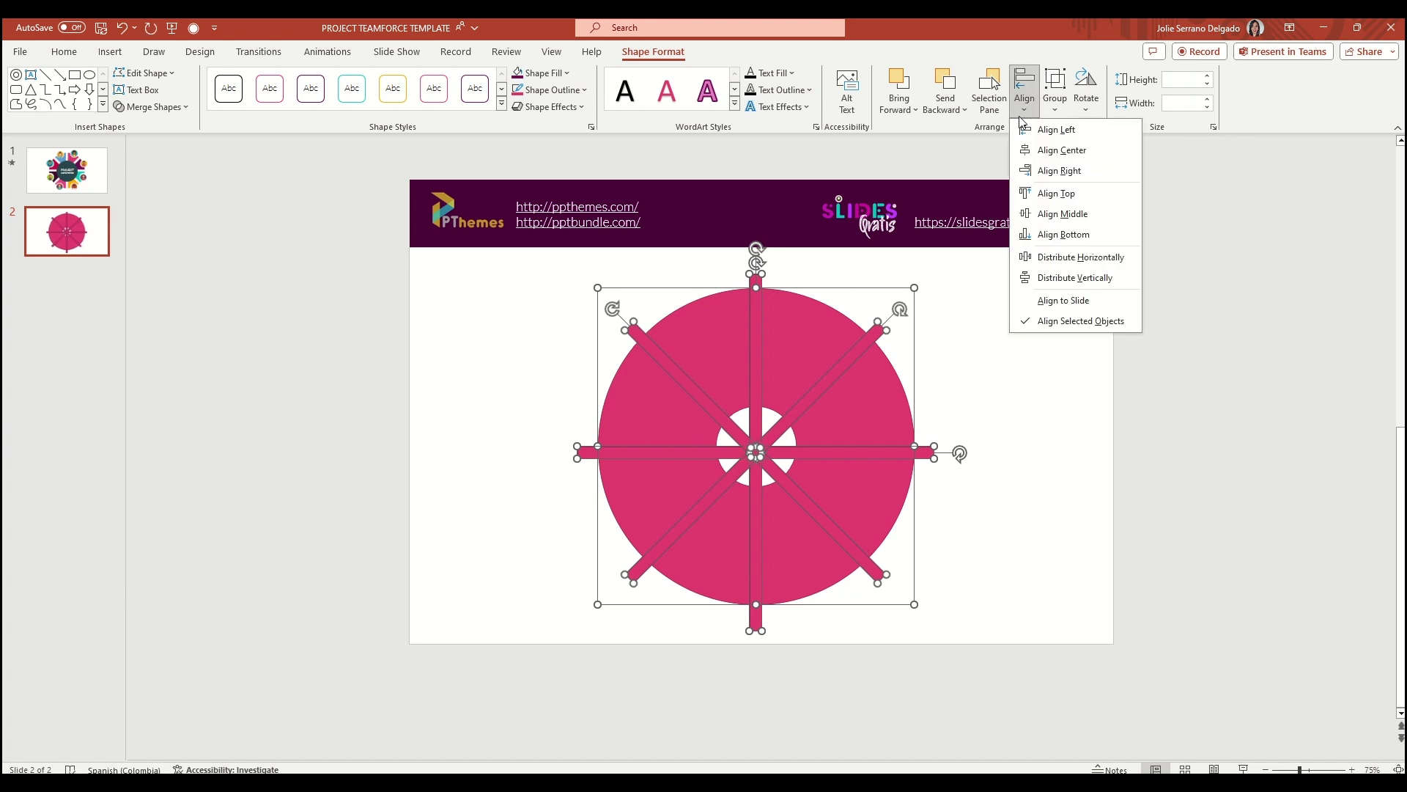
{"action": "left_click", "coordinate": [1075, 213]}
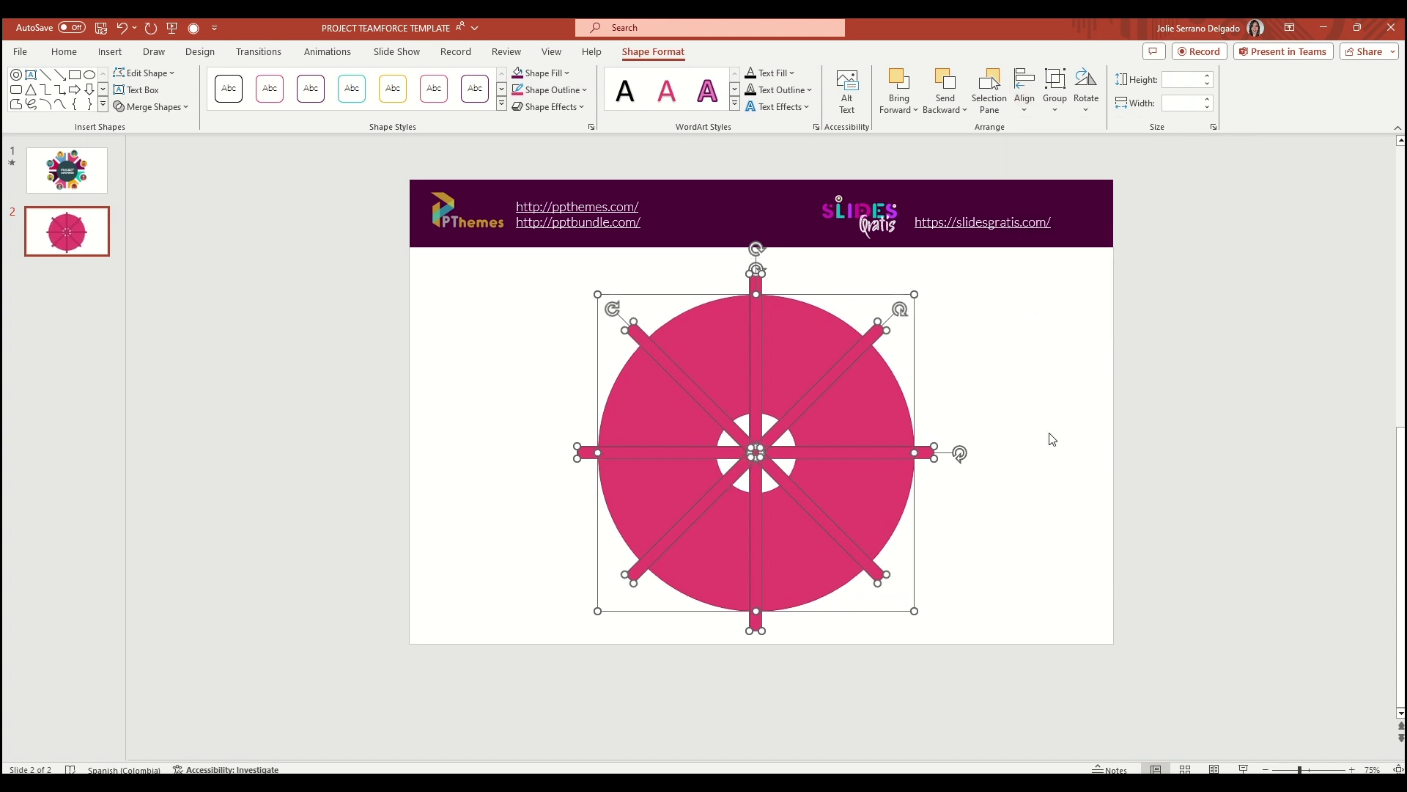
{"action": "left_click", "coordinate": [1018, 402]}
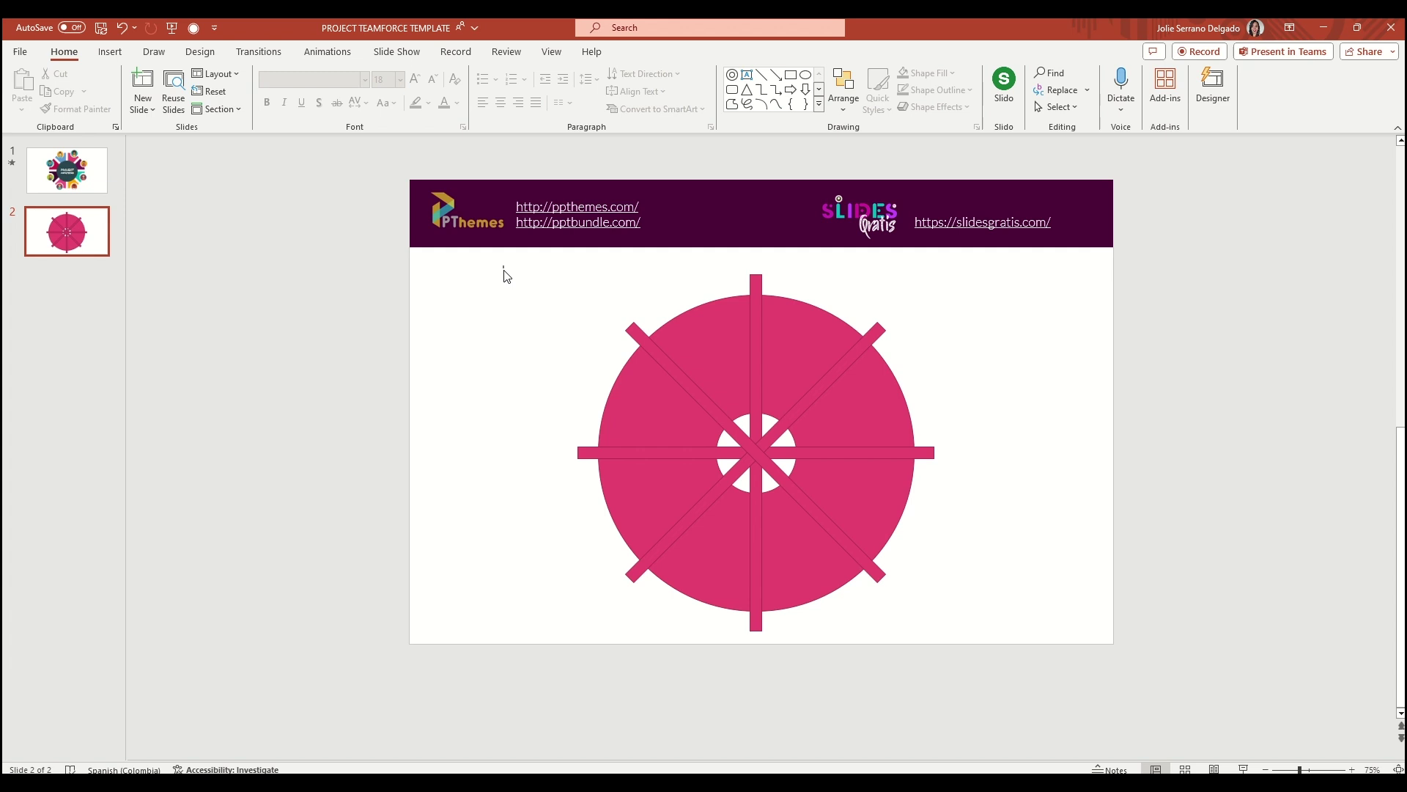
{"action": "left_click_drag", "start_coordinate": [504, 271], "coordinate": [1079, 659]}
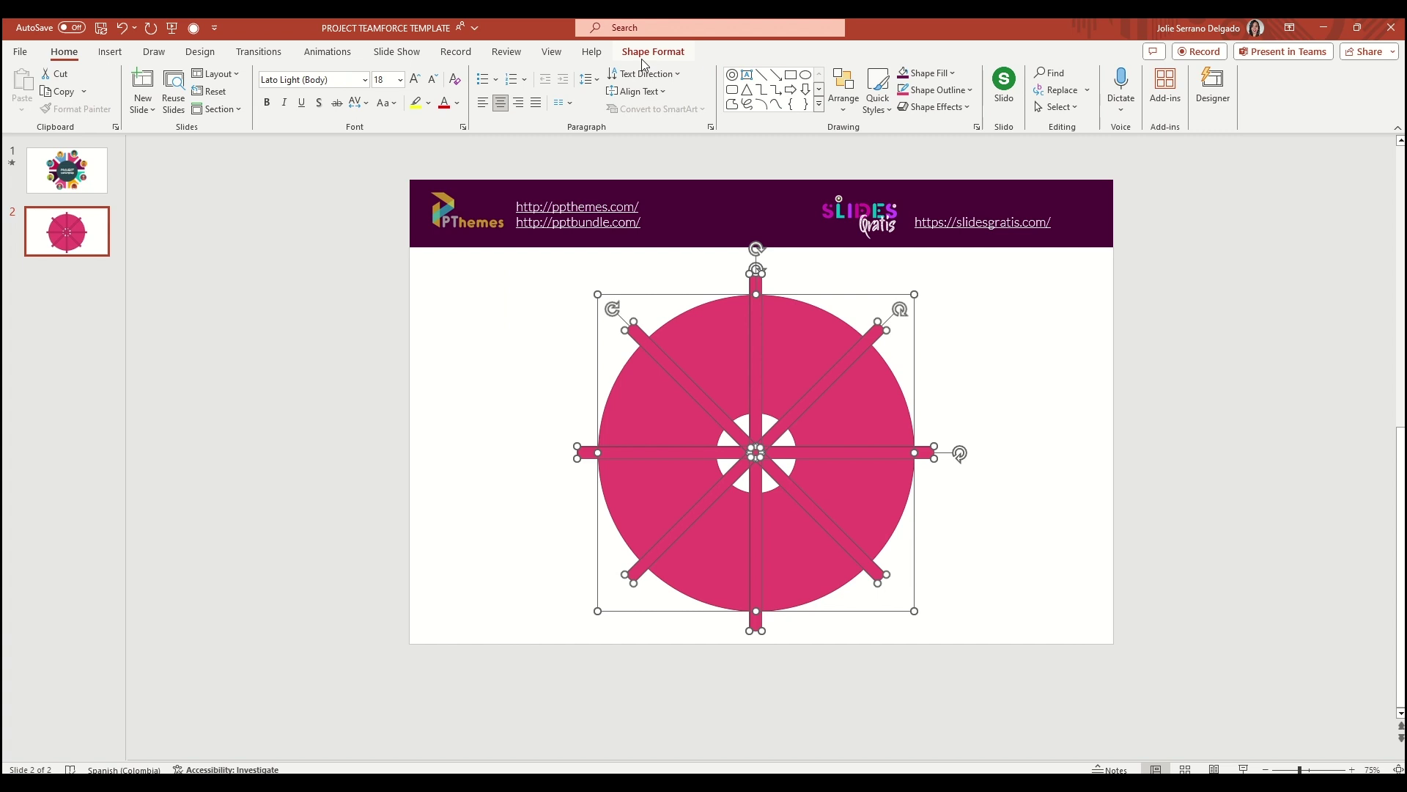
Fragment the donut and bars with Merge Shapes, then delete the first diagonal strip
{"action": "left_click", "coordinate": [660, 55]}
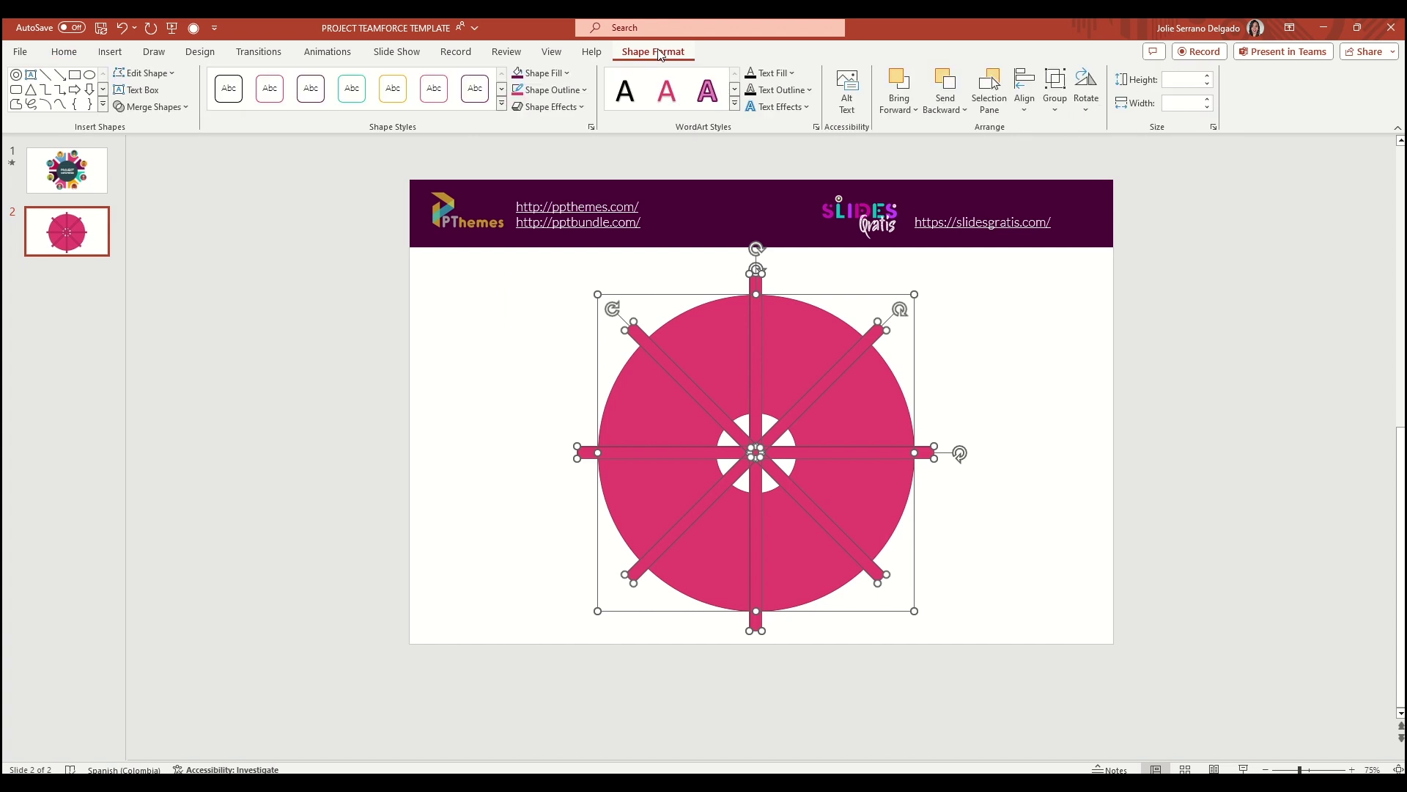
{"action": "left_click", "coordinate": [182, 109]}
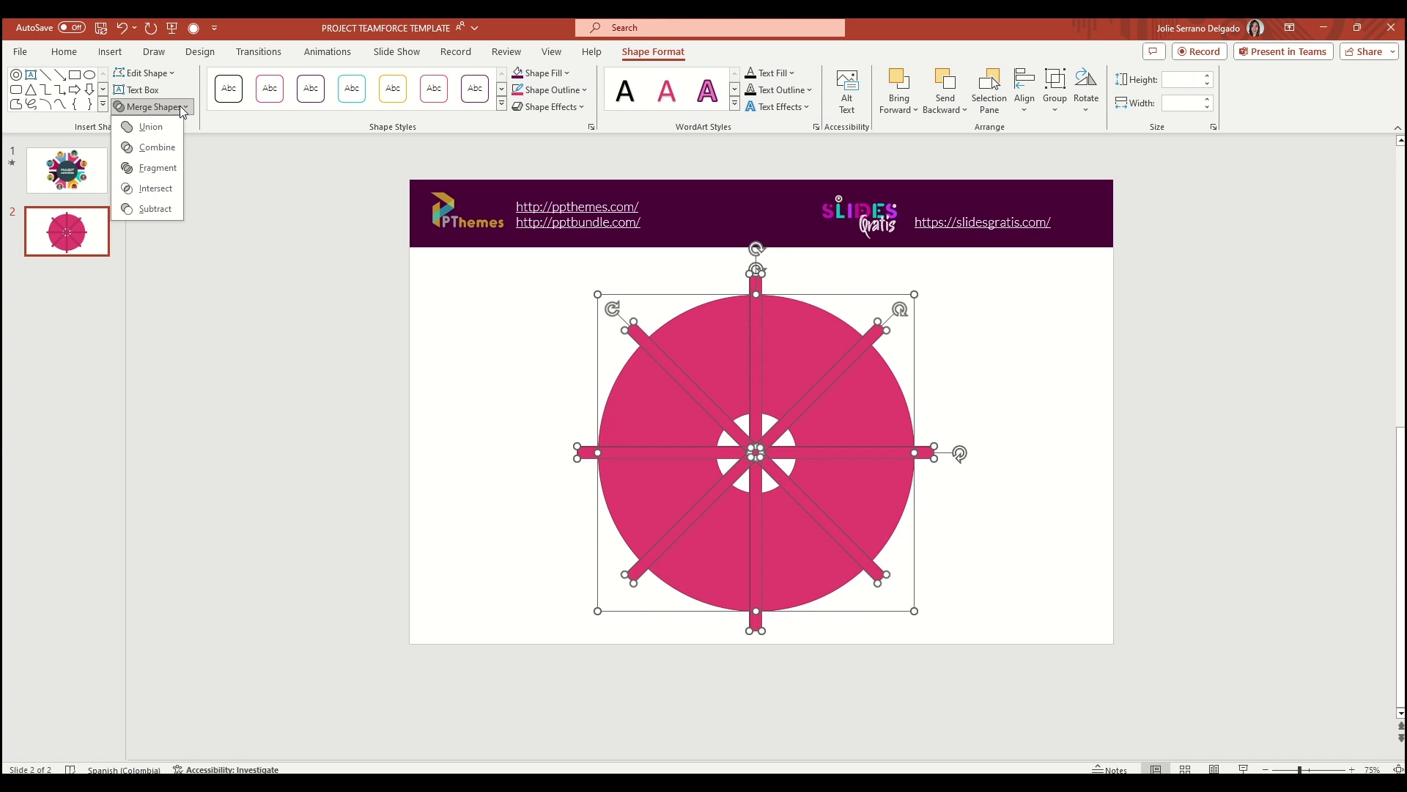
{"action": "left_click", "coordinate": [157, 169]}
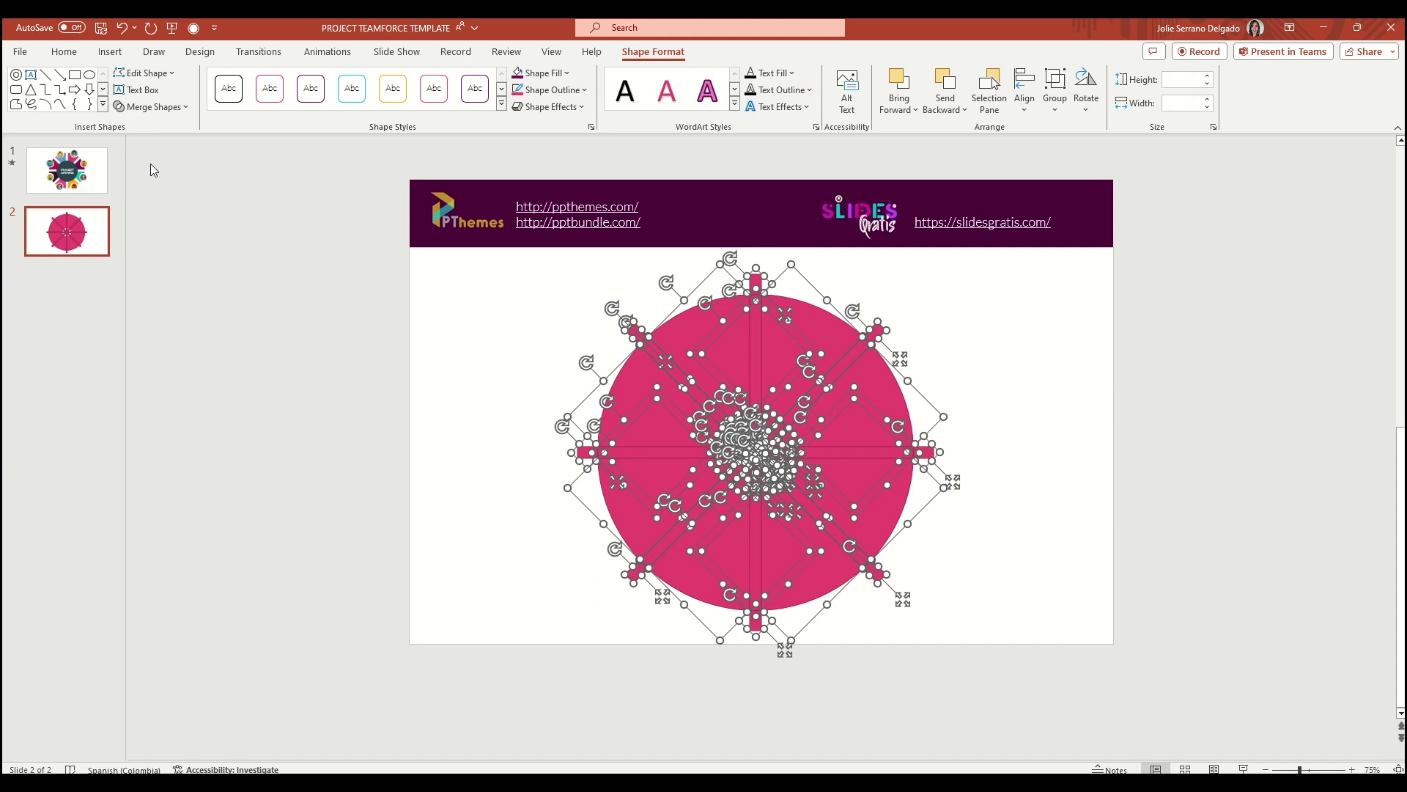
{"action": "left_click", "coordinate": [660, 359]}
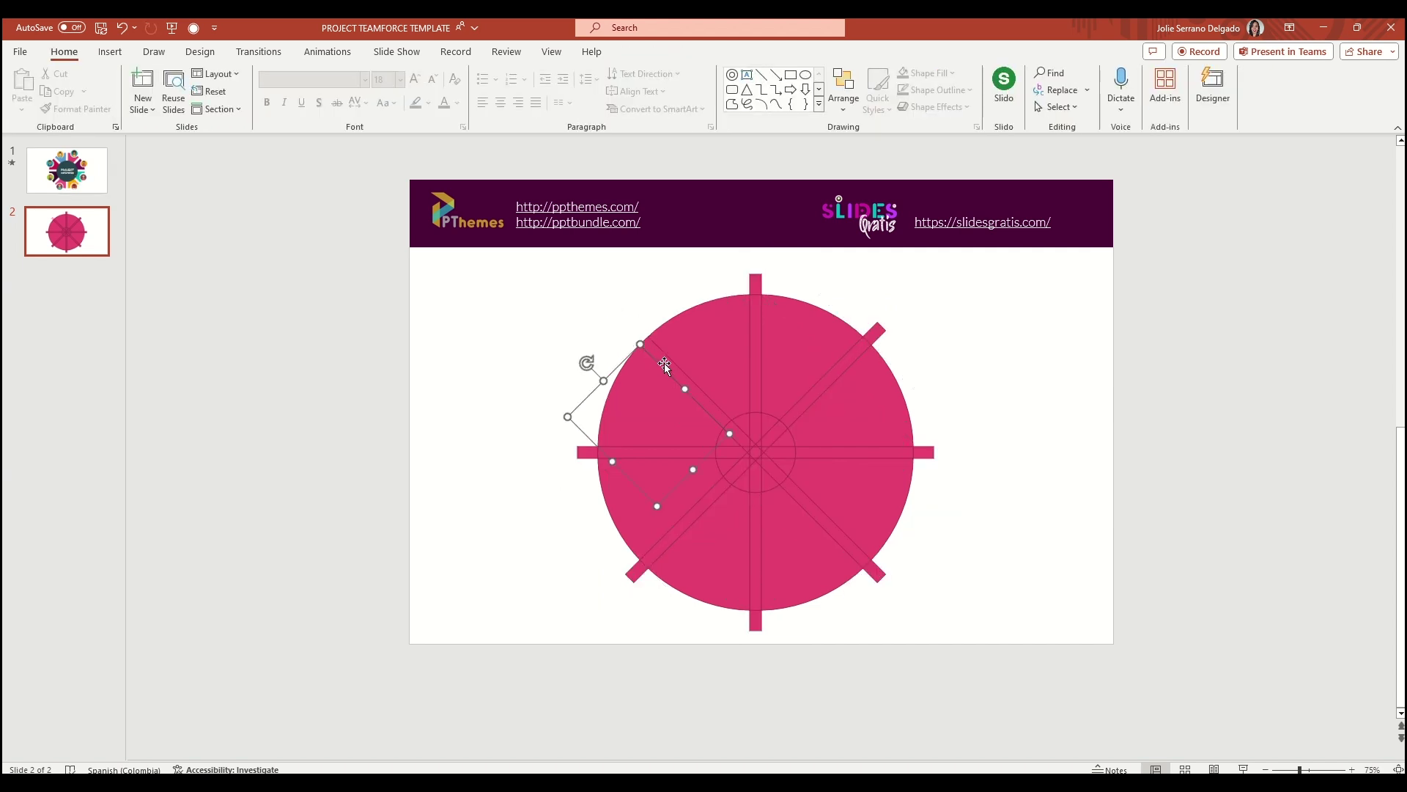
{"action": "left_click_drag", "start_coordinate": [669, 366], "coordinate": [727, 428]}
{"action": "key", "text": "Delete"}
Delete the small hub fragments at the centre of the wheel
{"action": "left_click", "coordinate": [745, 433]}
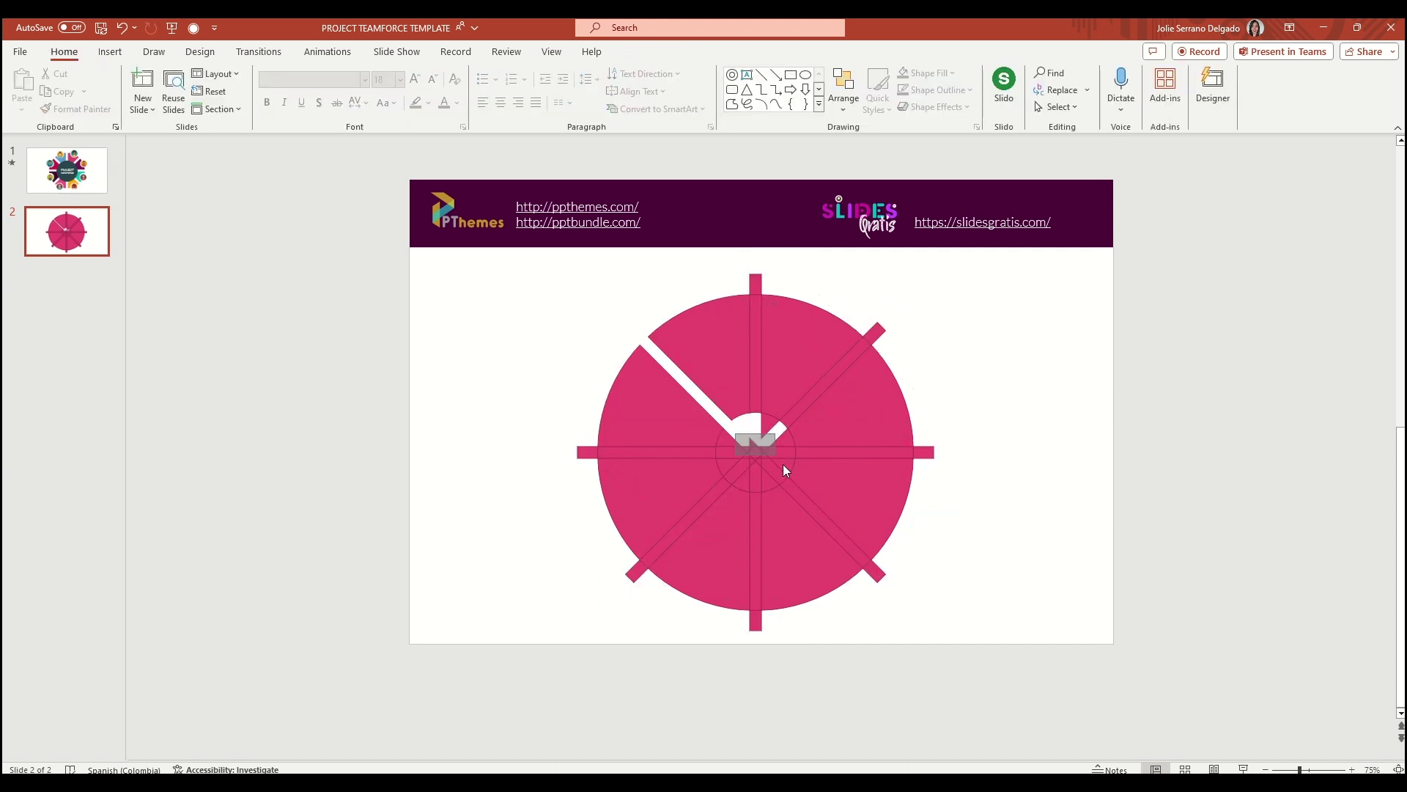
{"action": "key", "text": "Delete"}
{"action": "left_click", "coordinate": [764, 423]}
{"action": "key", "text": "Delete"}
{"action": "left_click", "coordinate": [767, 436]}
{"action": "key", "text": "Delete"}
{"action": "left_click", "coordinate": [736, 469]}
{"action": "key", "text": "Delete"}
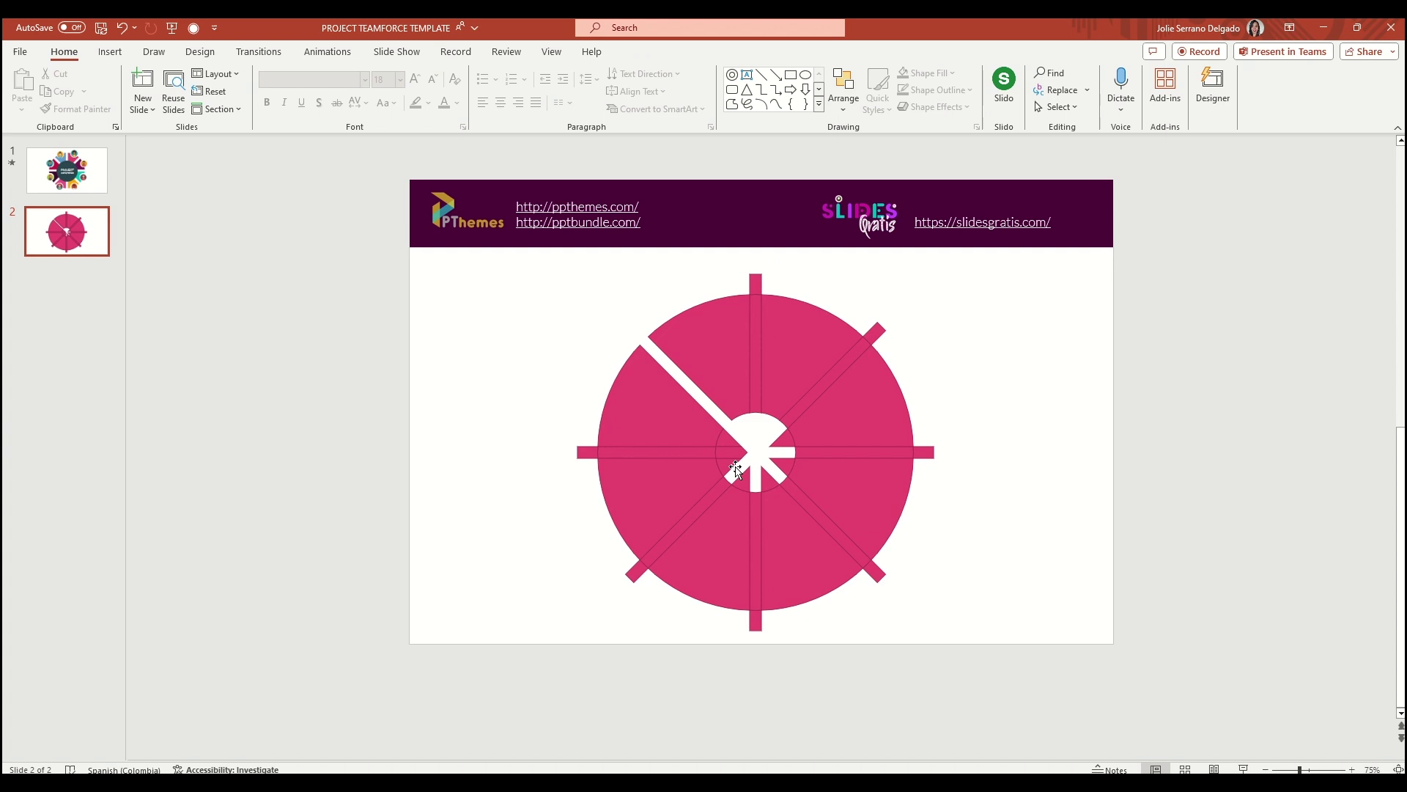
{"action": "left_click", "coordinate": [727, 444]}
Delete the vertical, right and diagonal spoke strips between the sectors
{"action": "key", "text": "Delete"}
{"action": "left_click", "coordinate": [756, 345]}
{"action": "key", "text": "Delete"}
{"action": "left_click", "coordinate": [811, 373]}
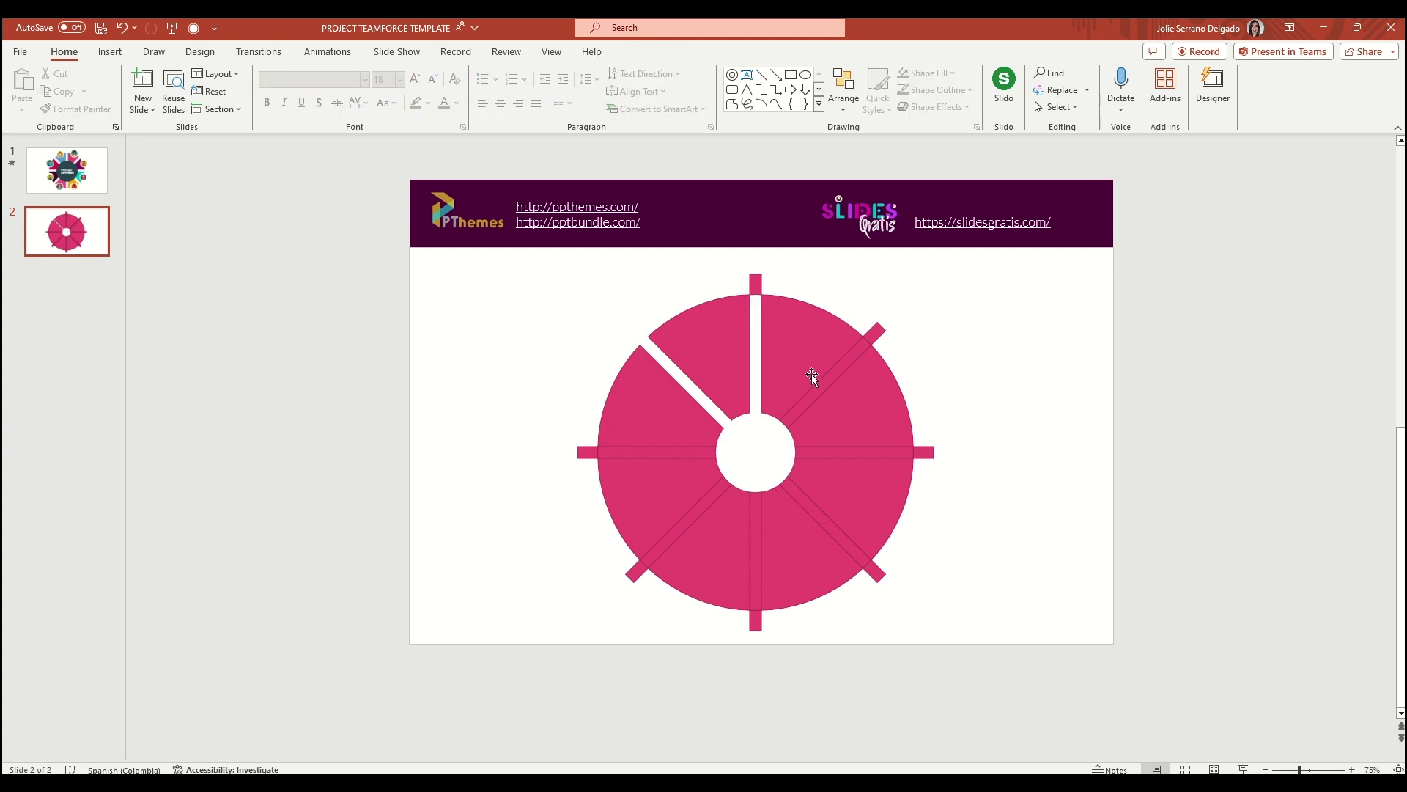
{"action": "key", "text": "Delete"}
{"action": "left_click", "coordinate": [881, 453]}
{"action": "key", "text": "Delete"}
{"action": "left_click", "coordinate": [836, 536]}
{"action": "key", "text": "Delete"}
{"action": "left_click", "coordinate": [755, 546]}
Delete the remaining lower-left strips and the outer stubs sticking out of the circle
{"action": "key", "text": "Delete"}
{"action": "left_click", "coordinate": [675, 519]}
{"action": "key", "text": "Delete"}
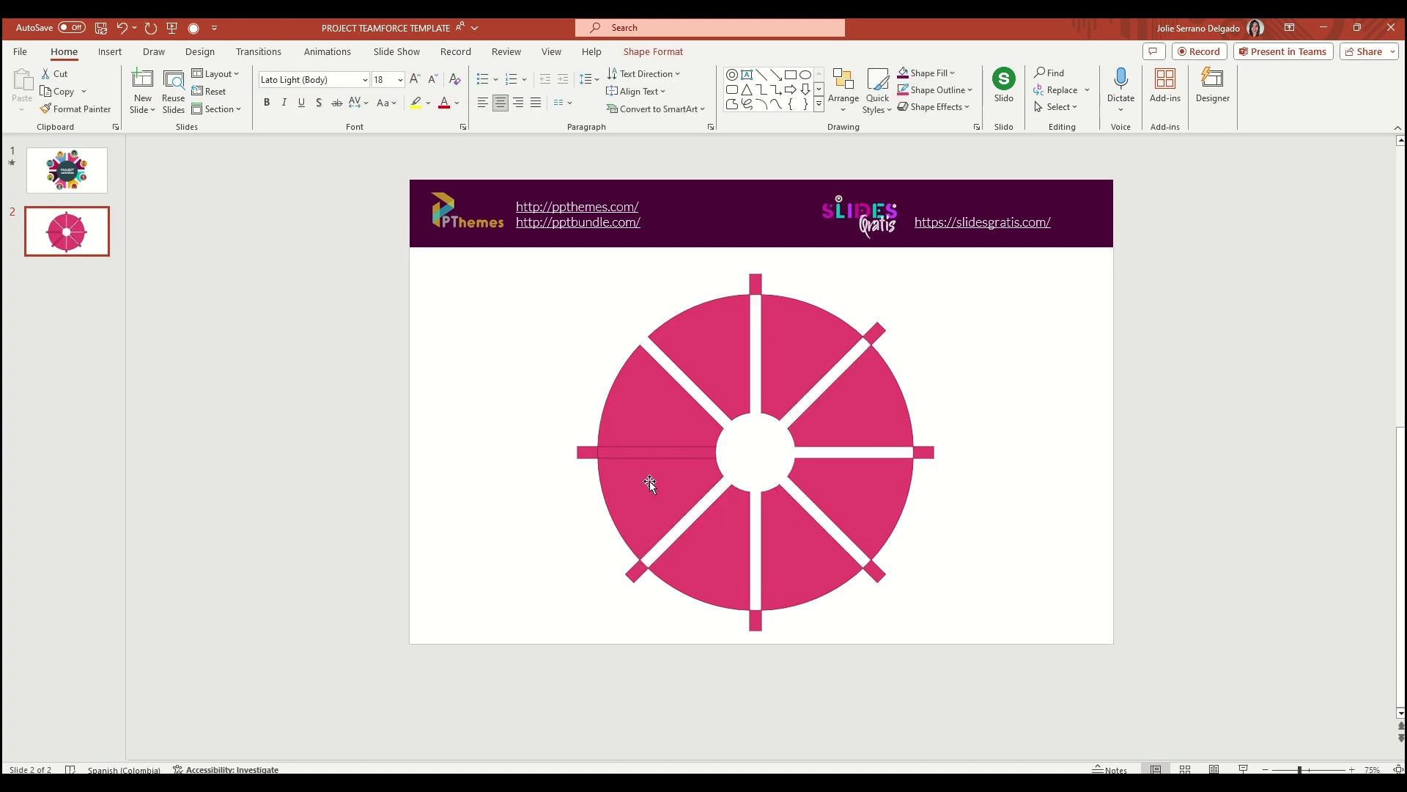
{"action": "left_click", "coordinate": [585, 452]}
{"action": "key", "text": "Delete"}
{"action": "left_click", "coordinate": [632, 570]}
{"action": "key", "text": "Delete"}
{"action": "left_click", "coordinate": [756, 620]}
{"action": "key", "text": "Delete"}
{"action": "left_click", "coordinate": [876, 572]}
{"action": "key", "text": "Delete"}
{"action": "left_click", "coordinate": [925, 453]}
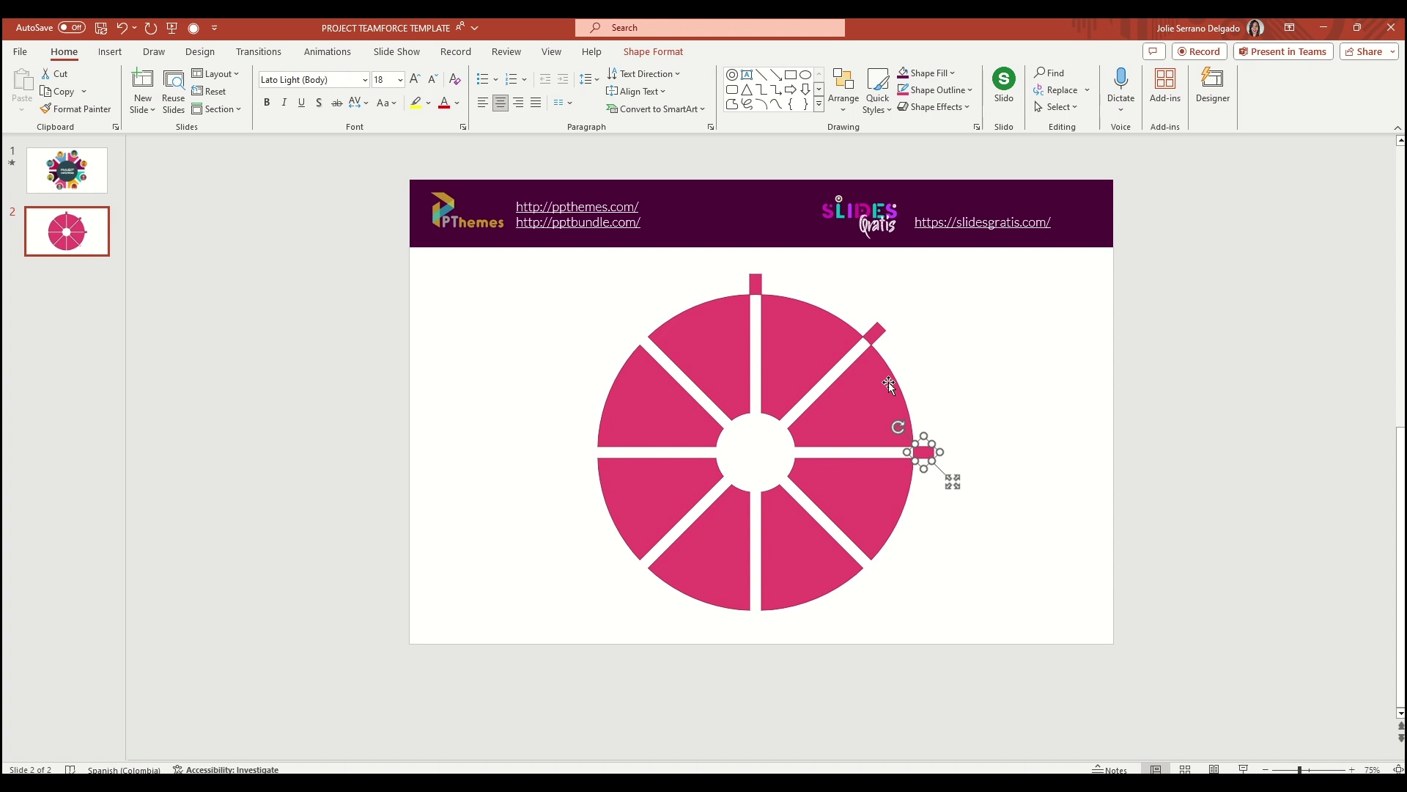
{"action": "key", "text": "Delete"}
{"action": "left_click", "coordinate": [755, 282]}
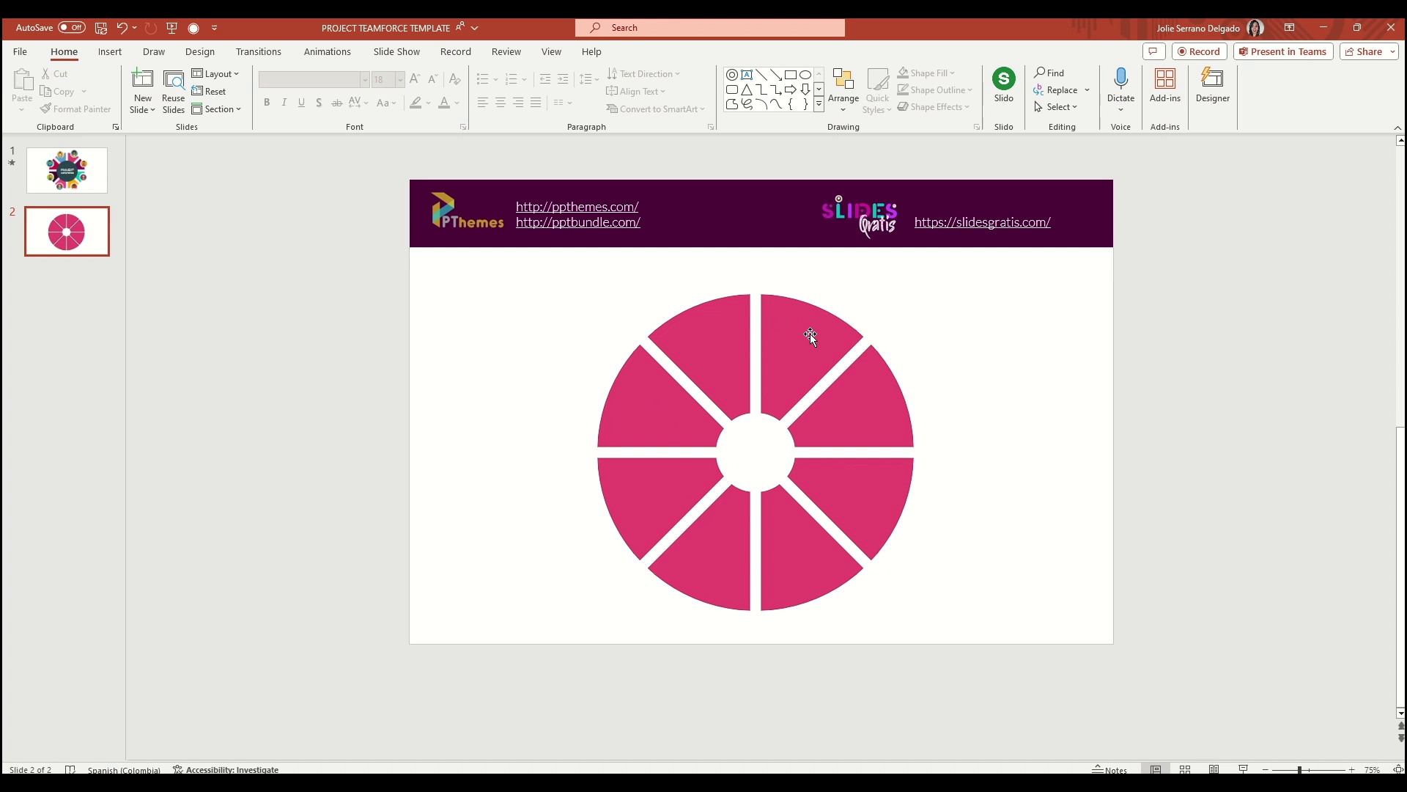
Fill the right-upper sector with dark purple
{"action": "left_click", "coordinate": [876, 420]}
{"action": "left_click", "coordinate": [929, 74]}
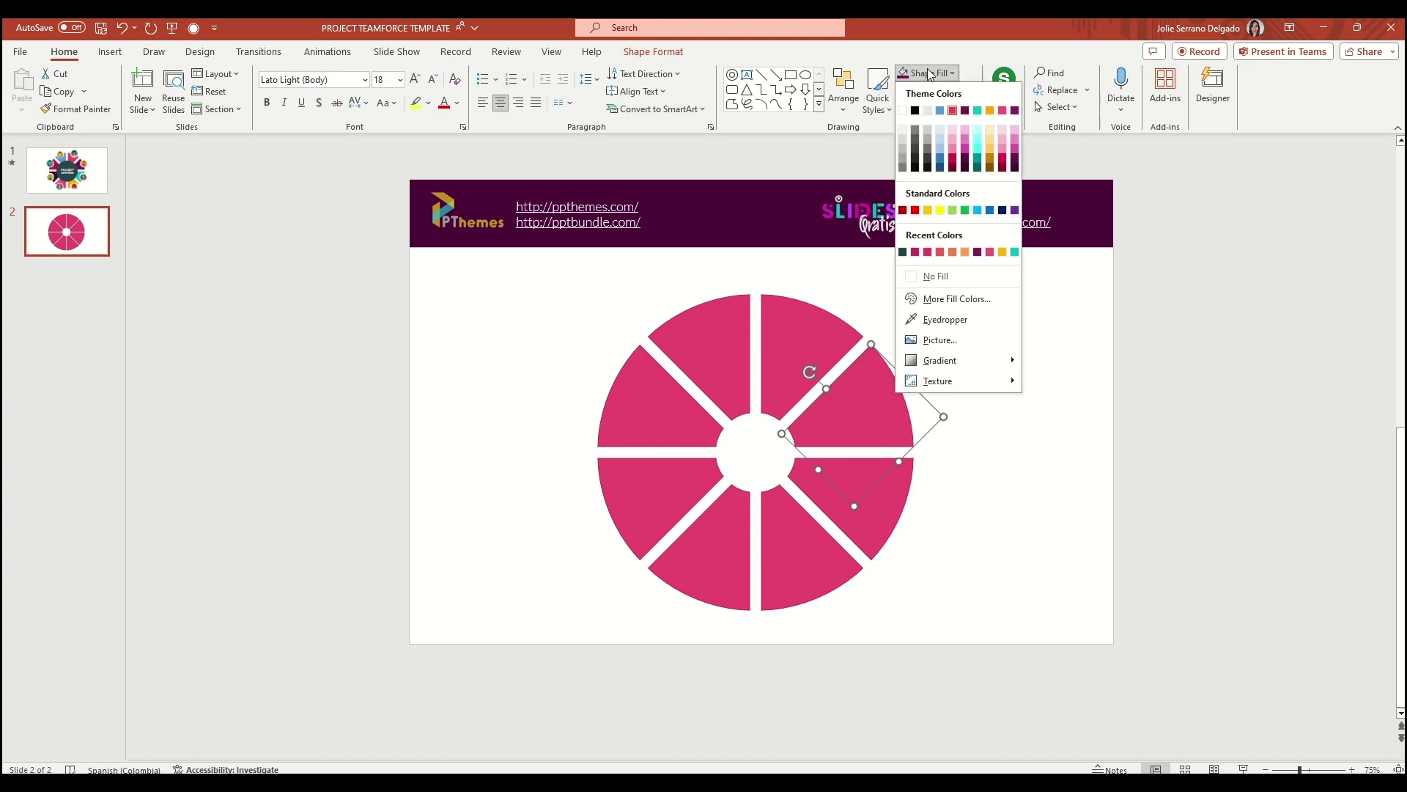
{"action": "left_click", "coordinate": [965, 111]}
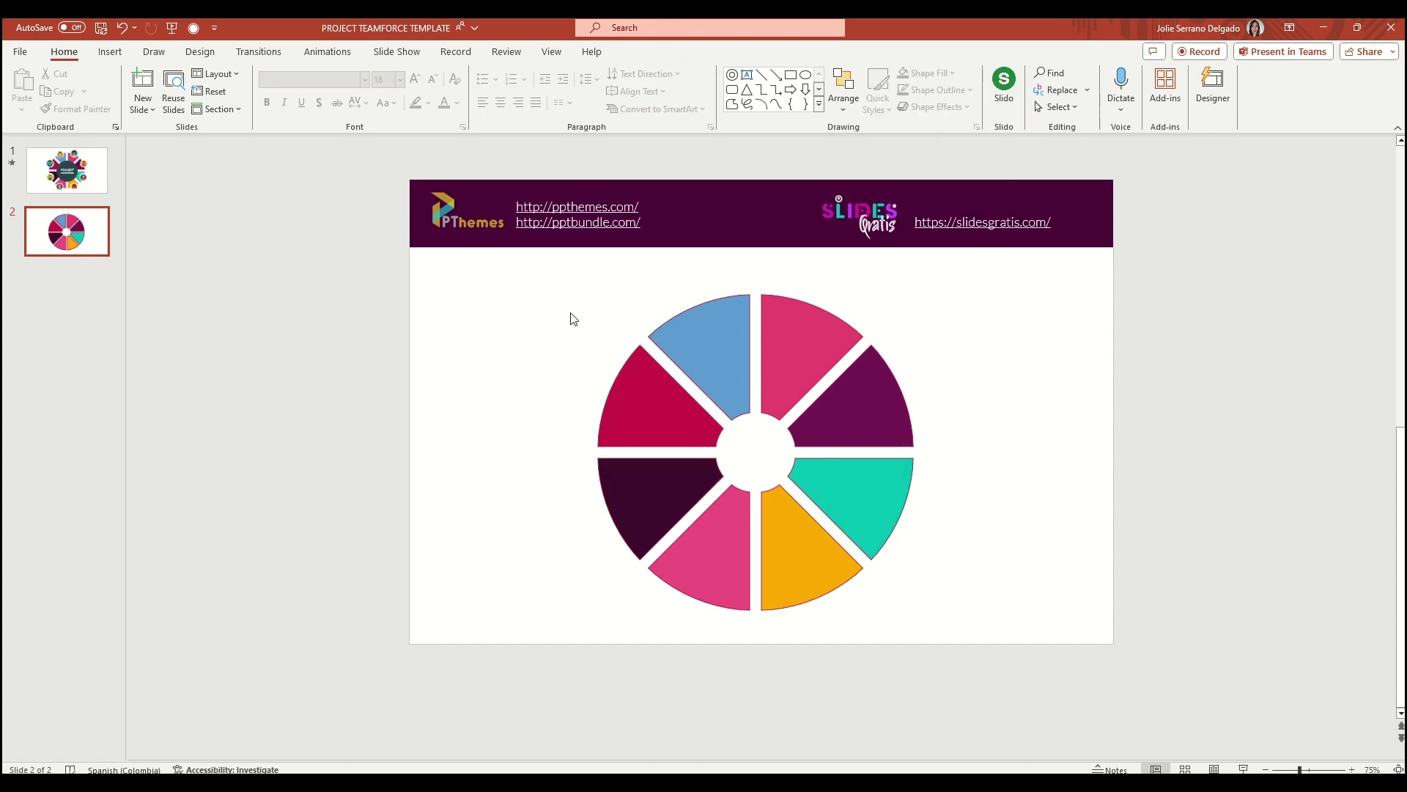
Select all eight coloured sectors and set their Shape Outline to No Outline
{"action": "left_click", "coordinate": [739, 352]}
{"action": "left_click", "coordinate": [807, 345], "text": "shift"}
{"action": "left_click", "coordinate": [876, 387], "text": "shift"}
{"action": "left_click", "coordinate": [875, 487], "text": "shift"}
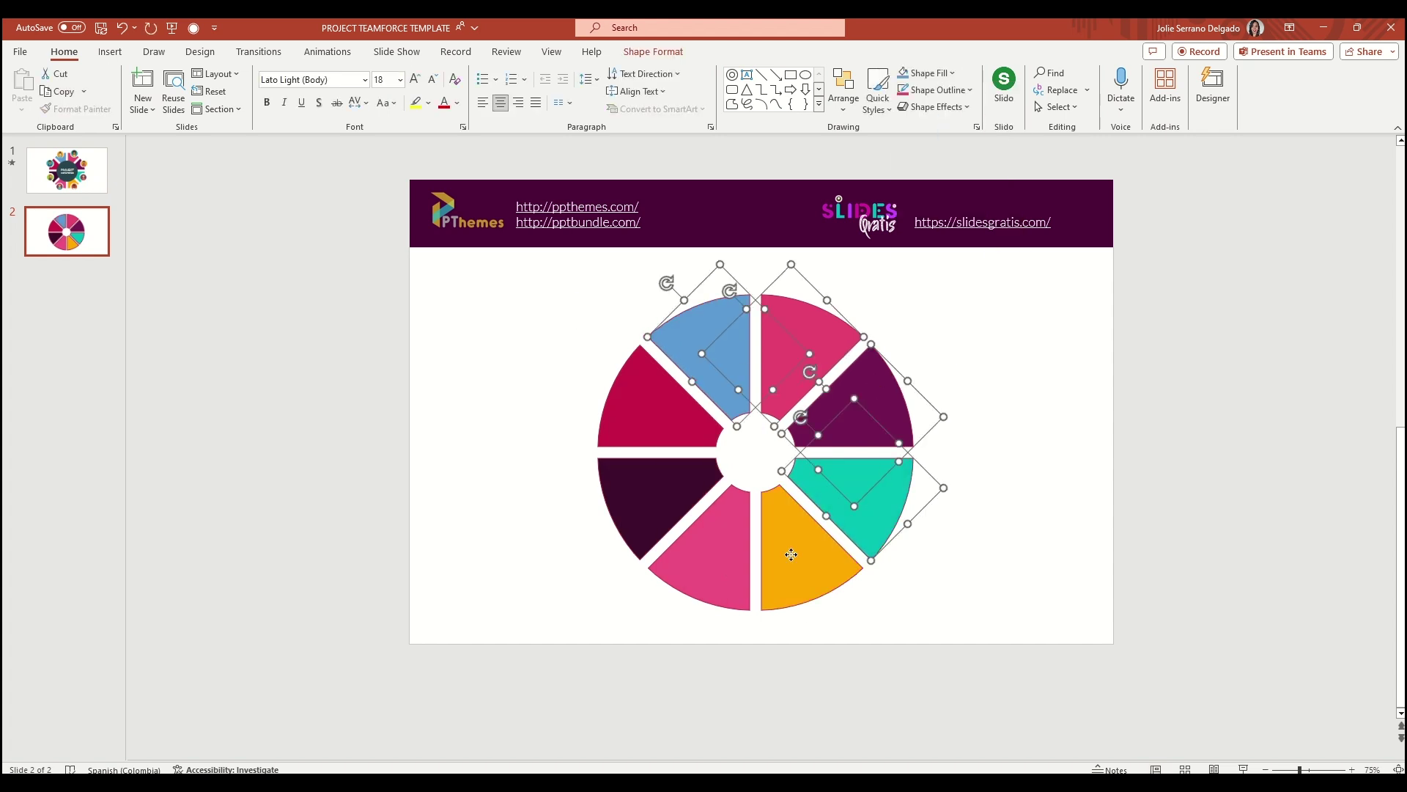
{"action": "left_click", "coordinate": [792, 555], "text": "shift"}
{"action": "left_click", "coordinate": [697, 561], "text": "shift"}
{"action": "left_click", "coordinate": [660, 498], "text": "shift"}
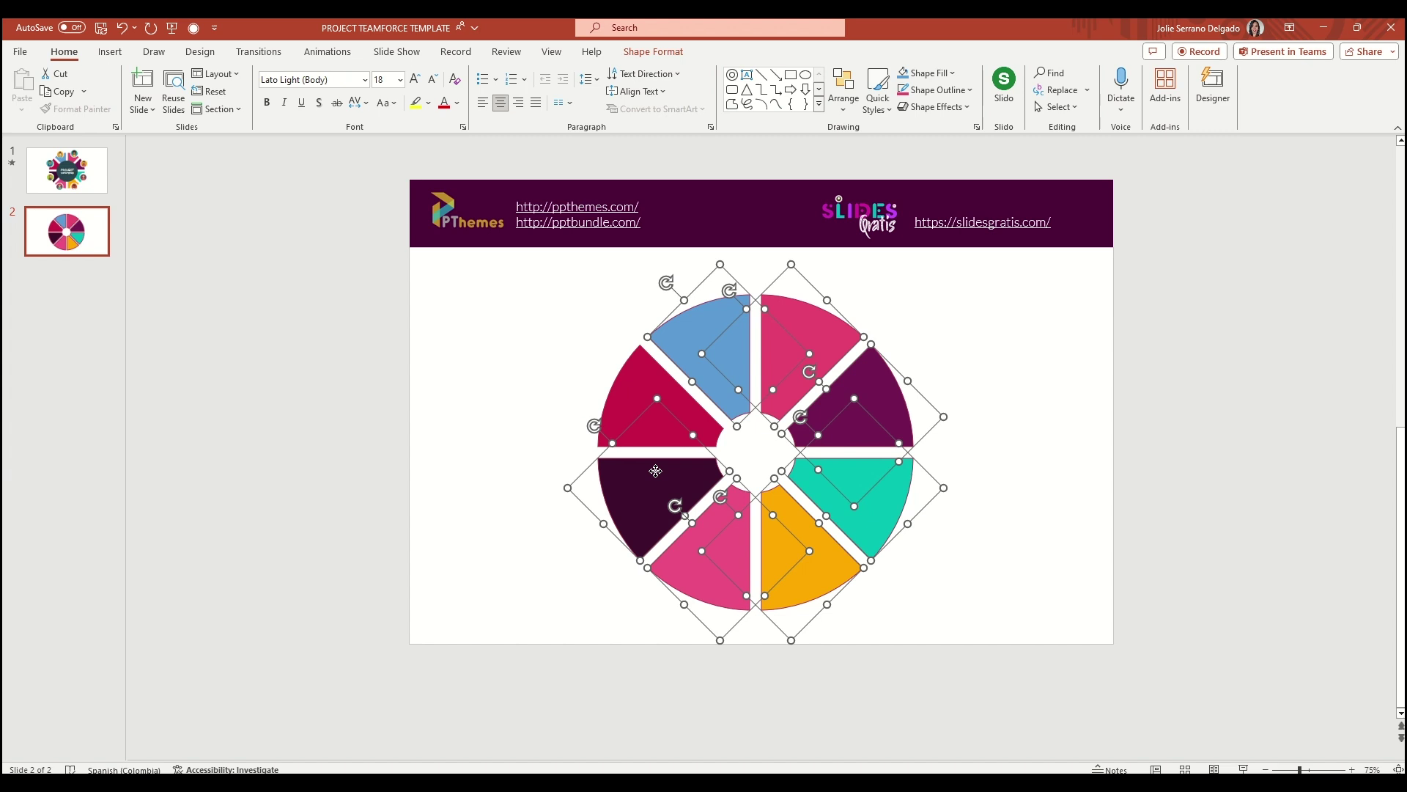
{"action": "left_click", "coordinate": [635, 357], "text": "shift"}
{"action": "left_click", "coordinate": [966, 89]}
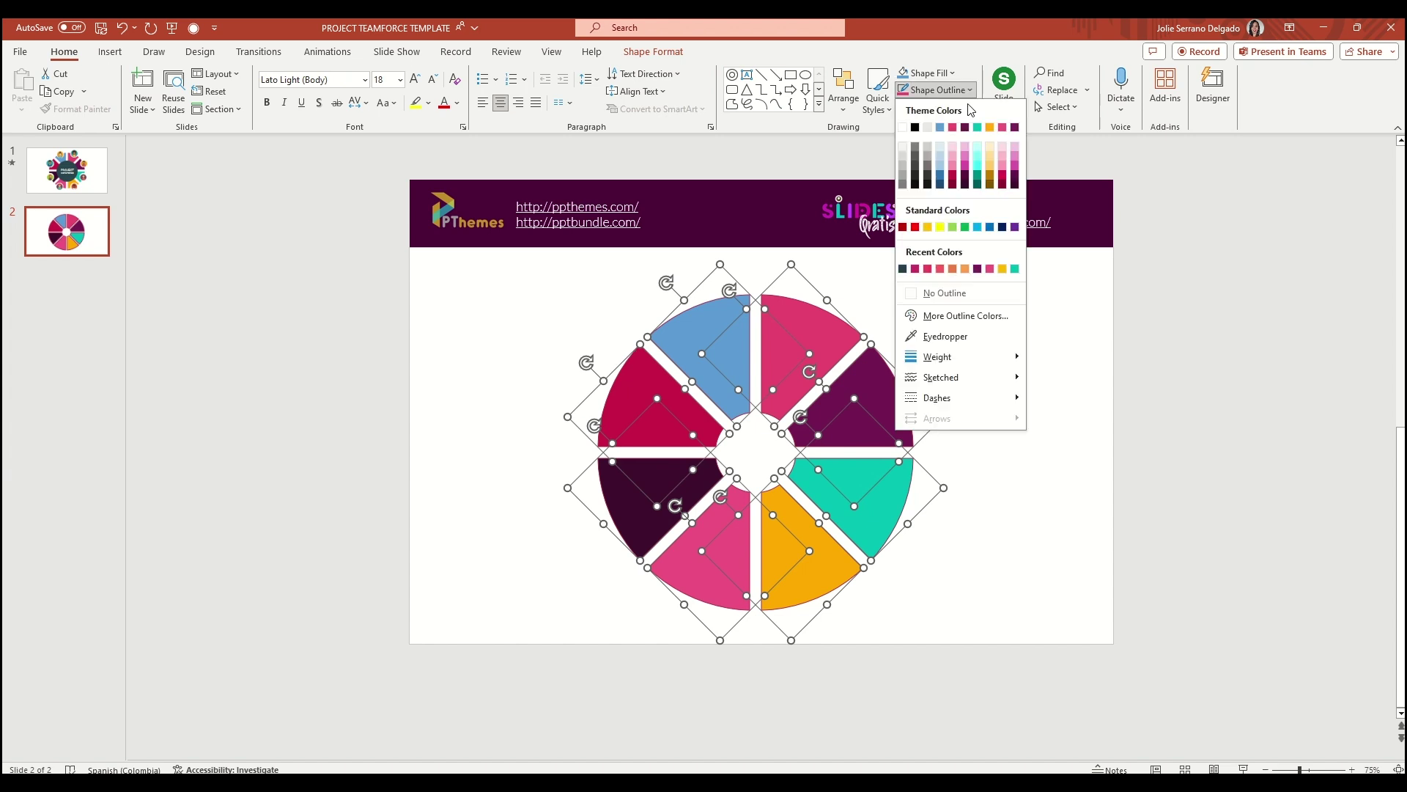
{"action": "left_click", "coordinate": [938, 295]}
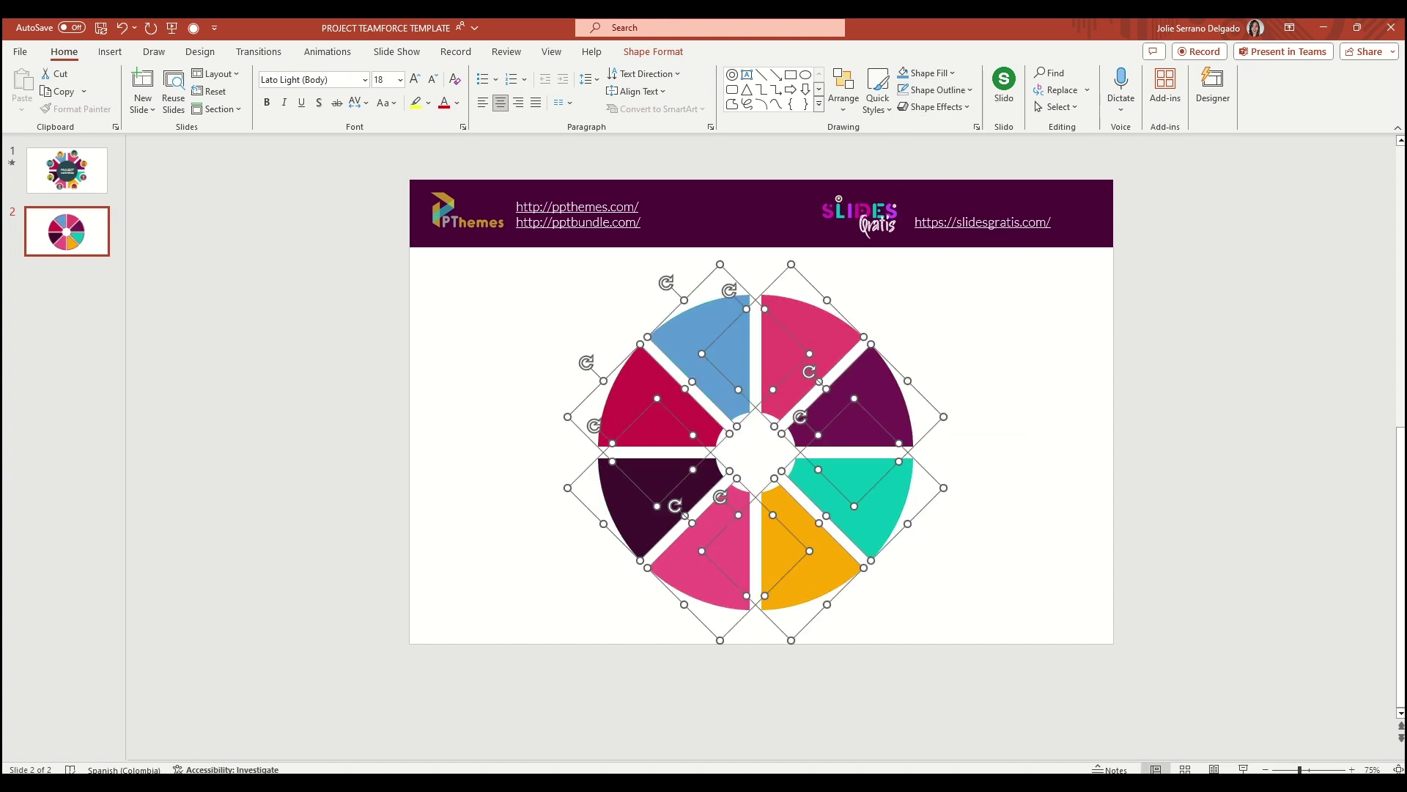
{"action": "key", "text": "Escape"}
Draw a small donut over the top-right sector and give it a white outline
{"action": "left_click", "coordinate": [110, 52]}
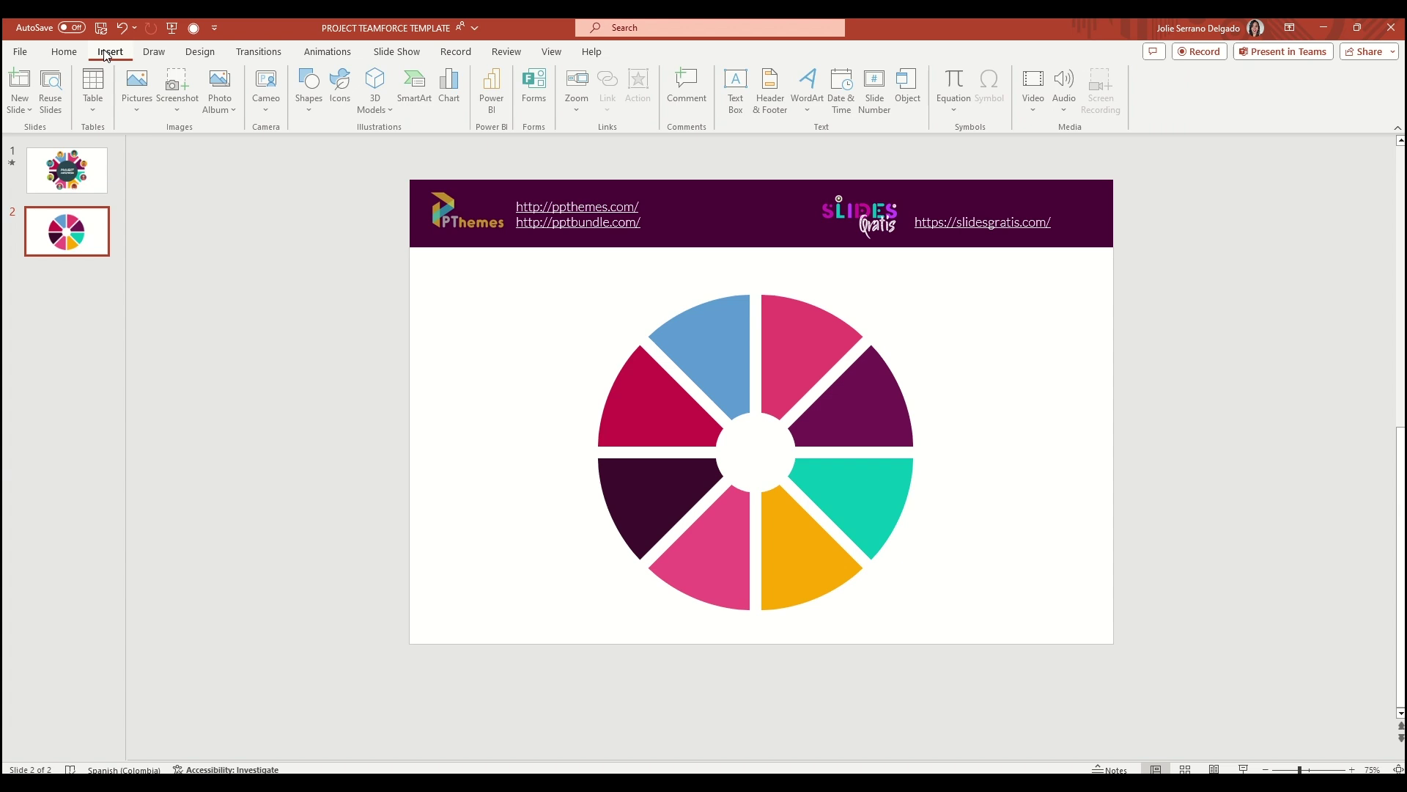
{"action": "left_click", "coordinate": [312, 110]}
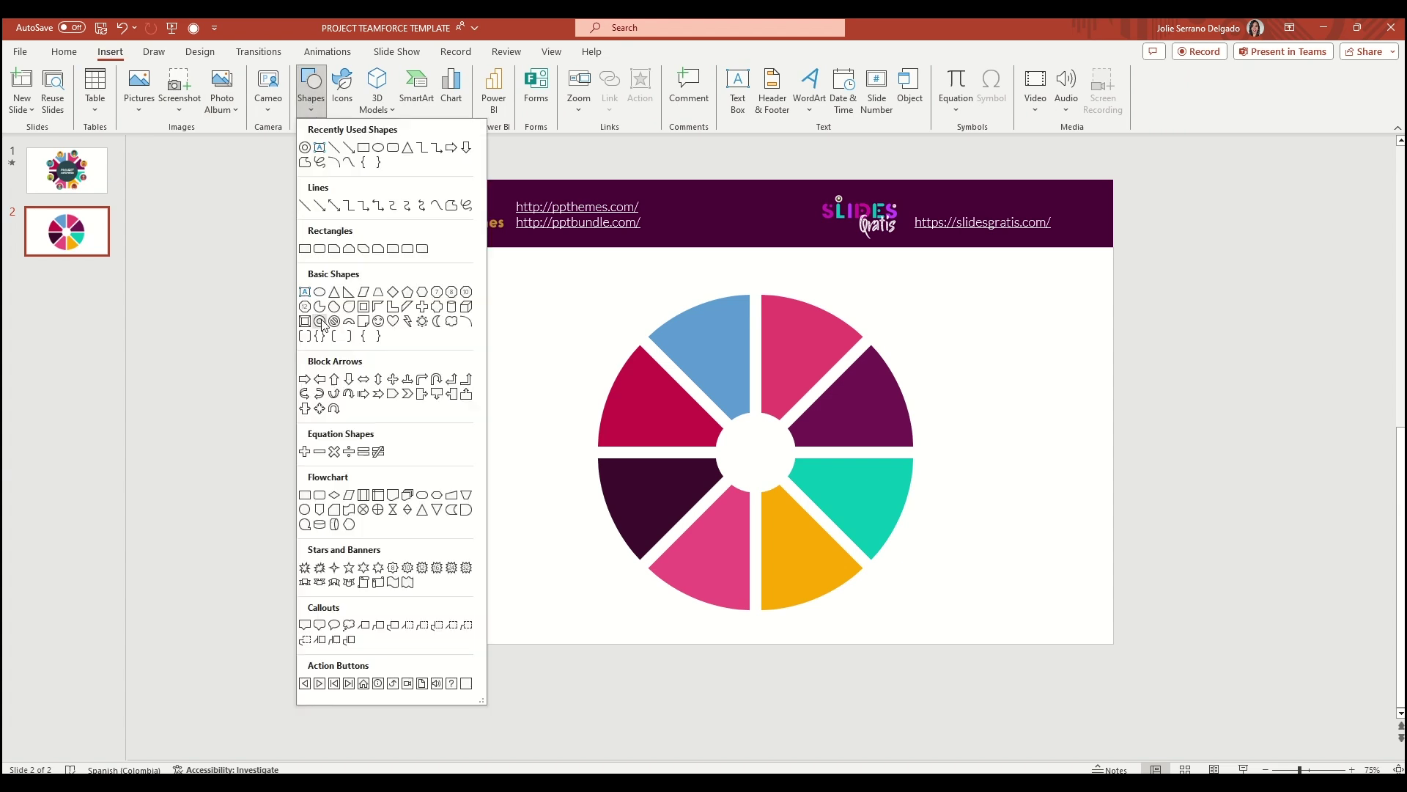
{"action": "left_click", "coordinate": [321, 323]}
{"action": "left_click_drag", "start_coordinate": [783, 272], "coordinate": [817, 329]}
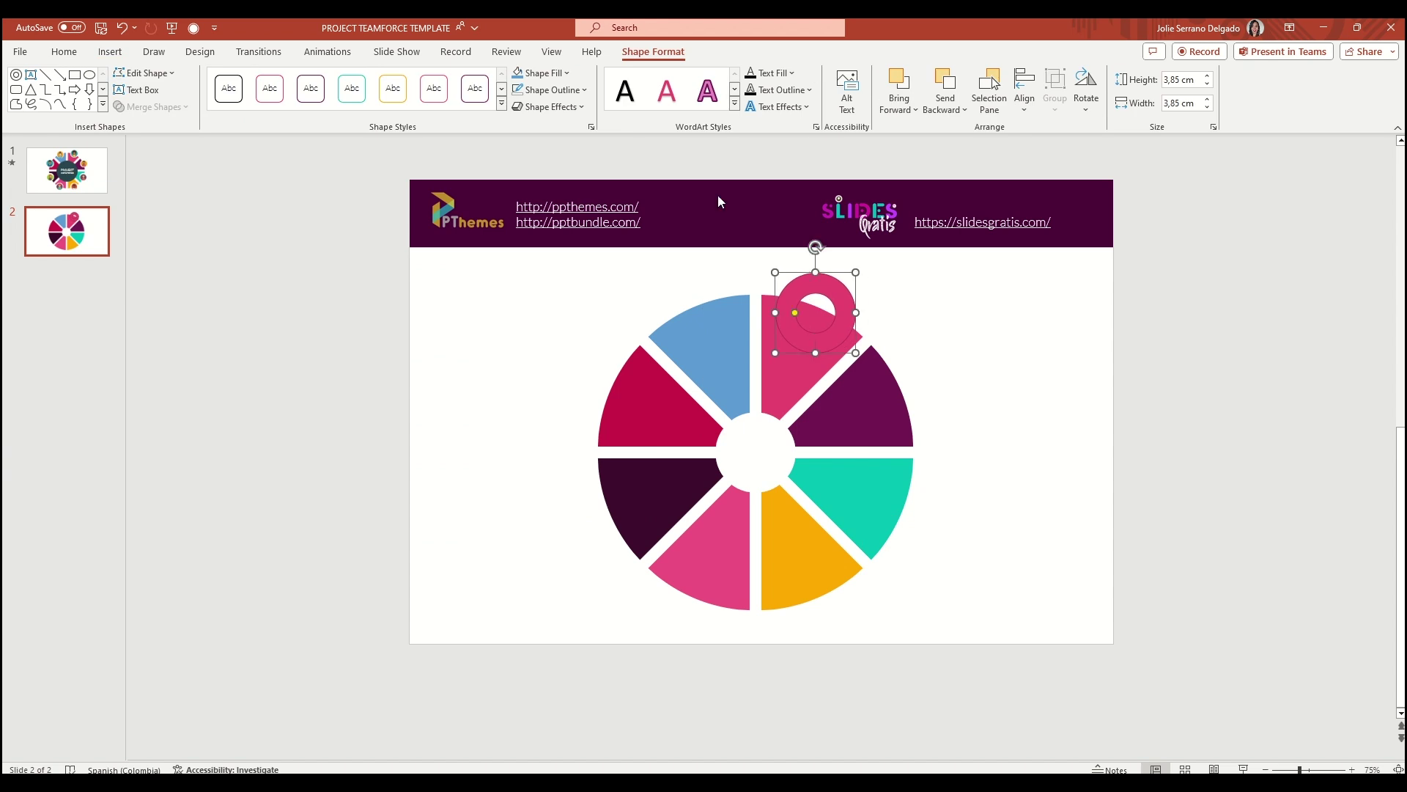
{"action": "left_click", "coordinate": [566, 91]}
{"action": "left_click", "coordinate": [517, 127]}
Apply an Offset: Center outer shadow to the white ring
{"action": "left_click", "coordinate": [552, 91]}
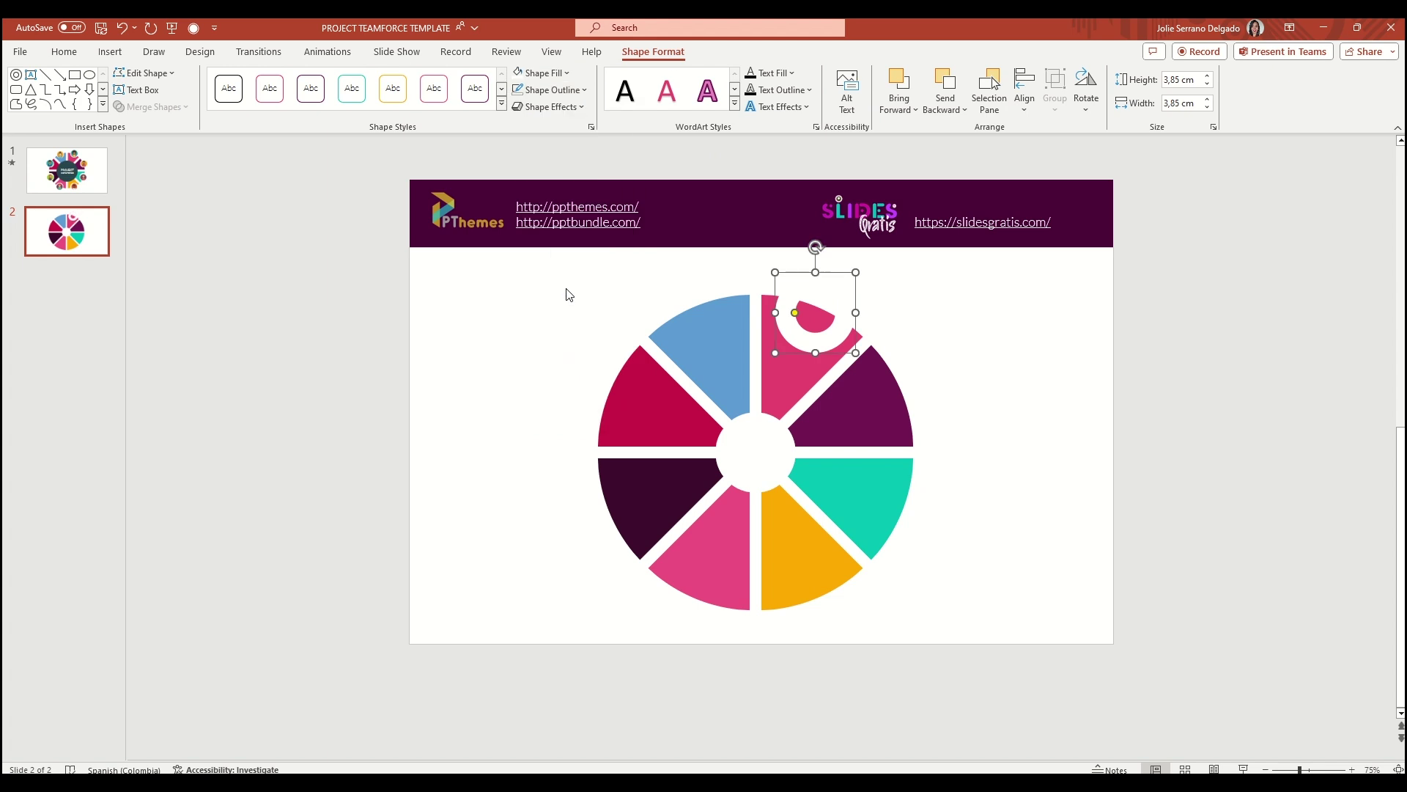
{"action": "left_click", "coordinate": [581, 107]}
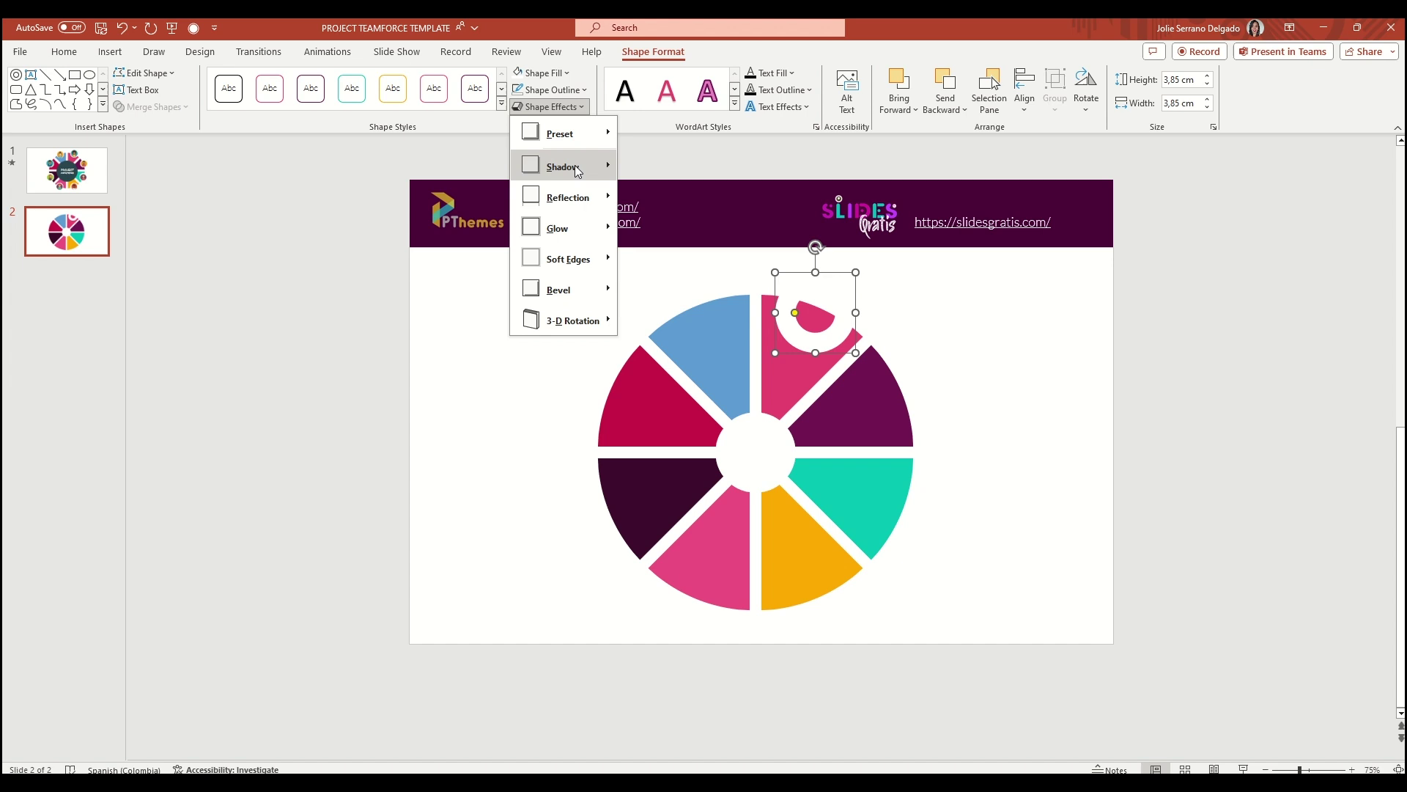
{"action": "mouse_move", "coordinate": [579, 170]}
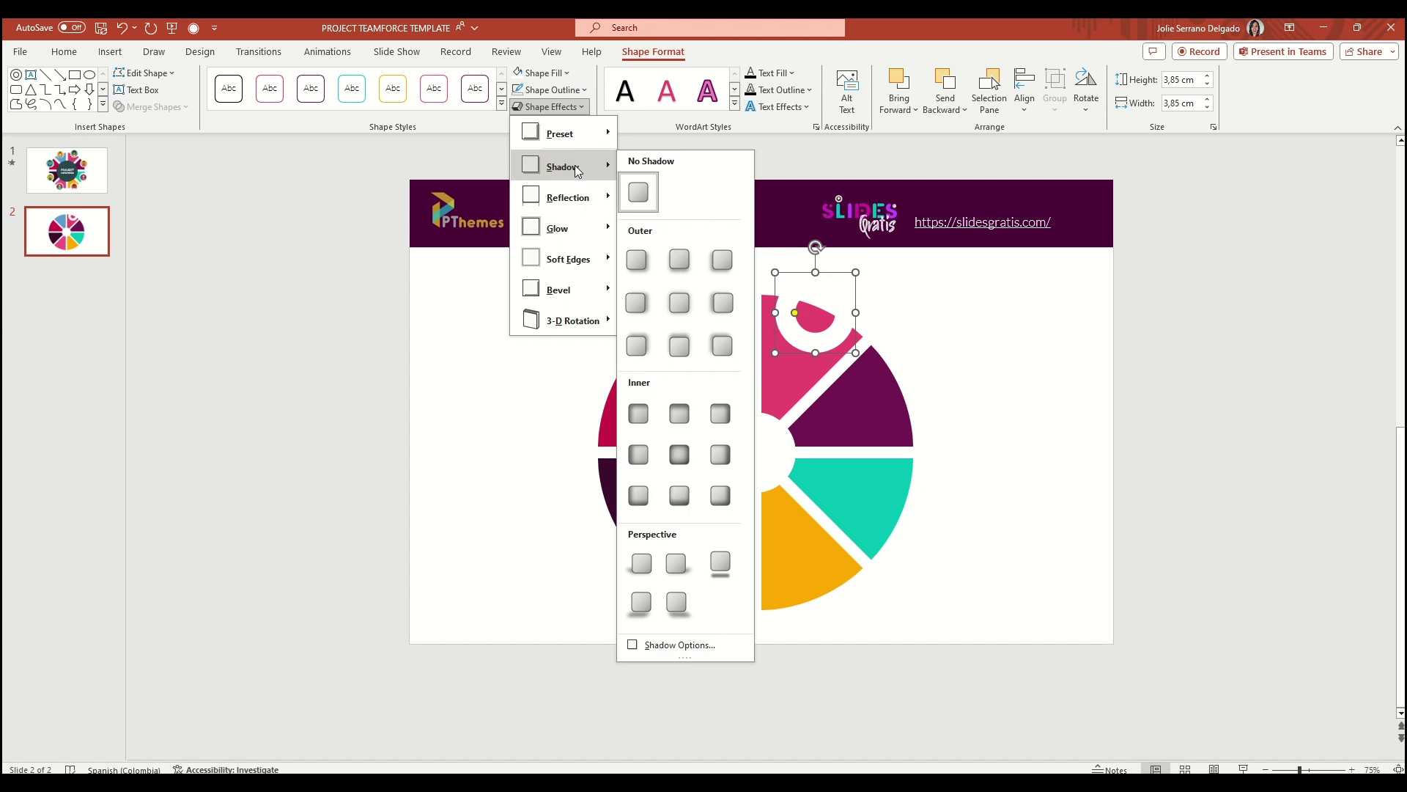
{"action": "left_click", "coordinate": [687, 305]}
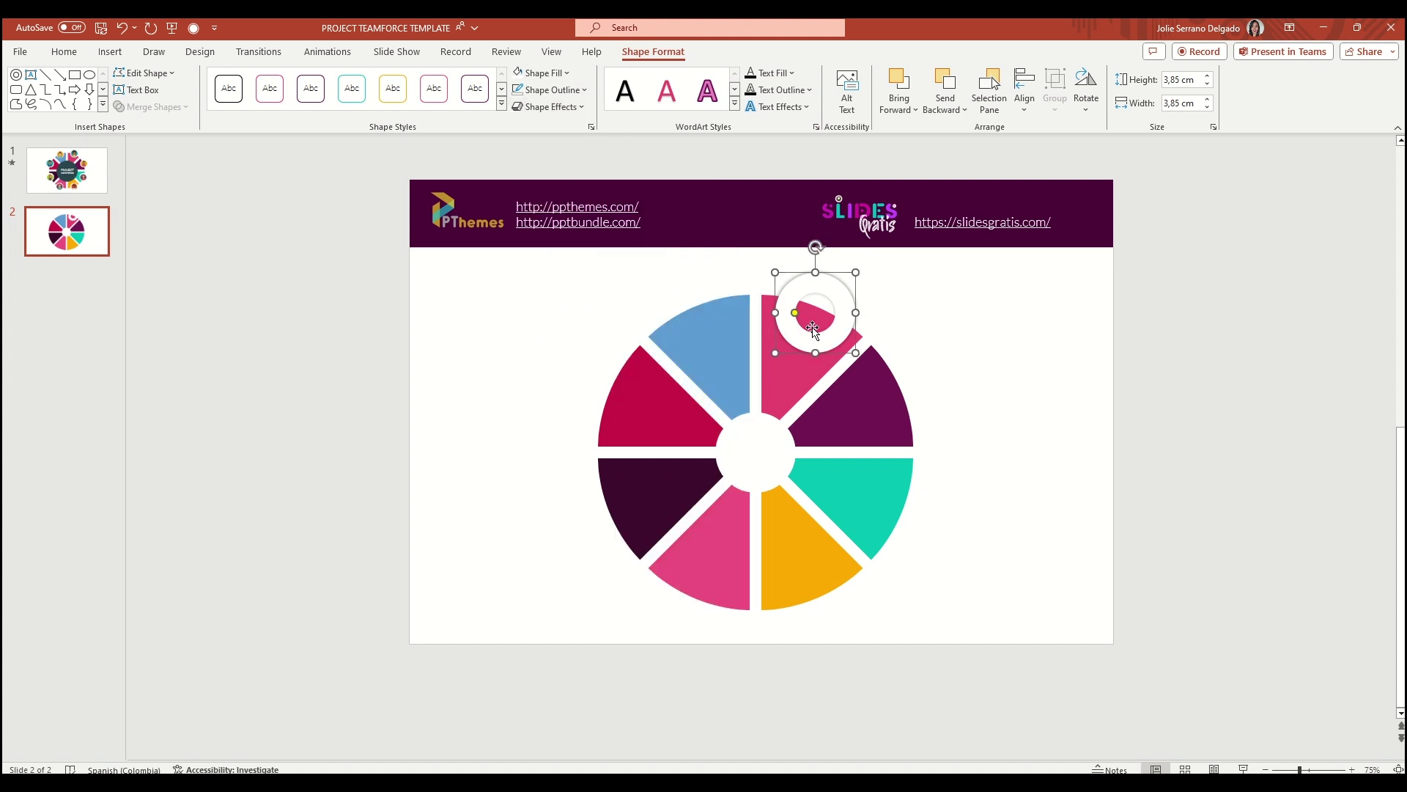
Copy the shadowed ring onto the purple, teal, yellow and pink sectors
{"action": "left_click_drag", "start_coordinate": [842, 302], "coordinate": [922, 495]}
{"action": "left_click_drag", "start_coordinate": [922, 495], "coordinate": [842, 593]}
{"action": "left_click_drag", "start_coordinate": [842, 594], "coordinate": [724, 298]}
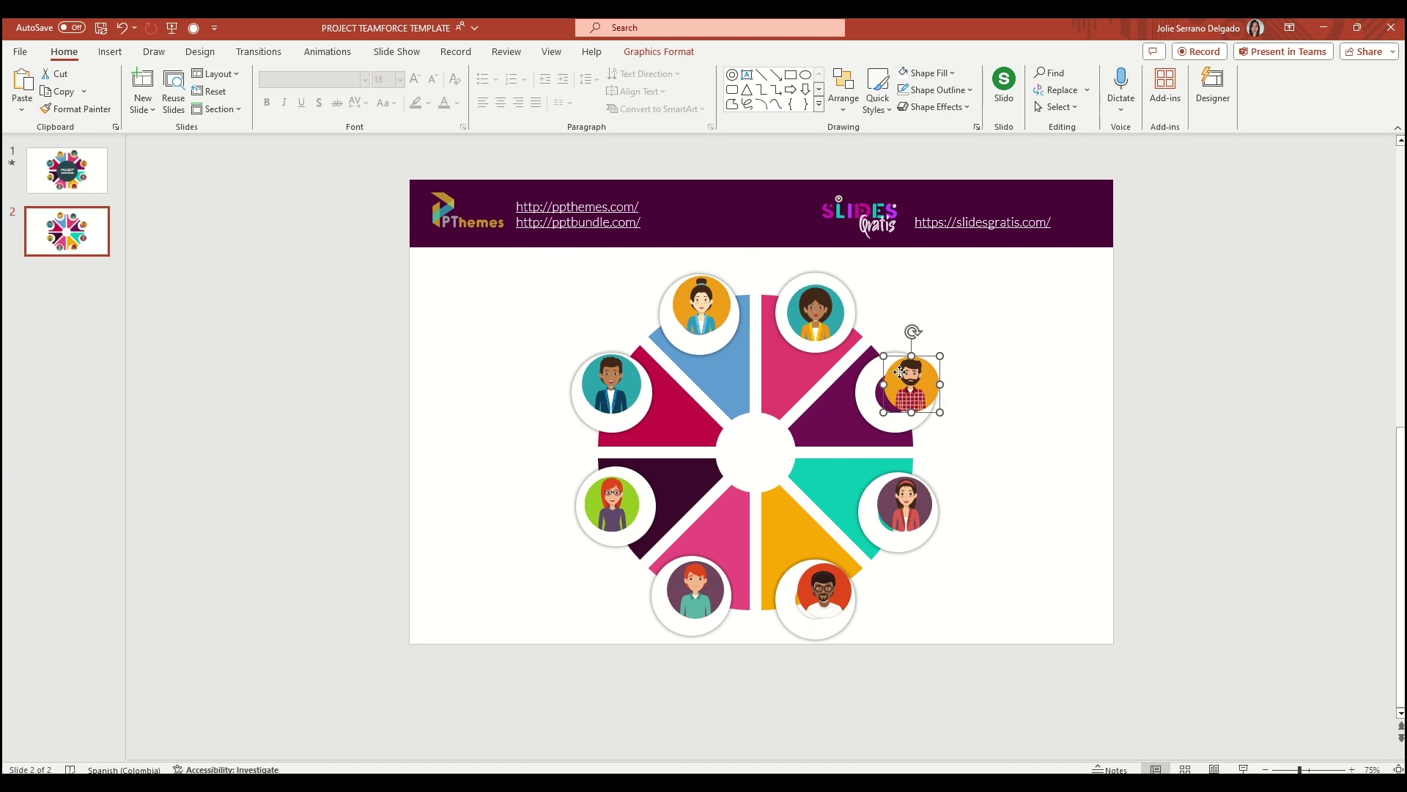
Centre each of the eight person avatars inside its ring
{"action": "left_click_drag", "start_coordinate": [900, 373], "coordinate": [884, 381]}
{"action": "left_click_drag", "start_coordinate": [916, 522], "coordinate": [909, 531]}
{"action": "left_click", "coordinate": [817, 601]}
{"action": "left_click_drag", "start_coordinate": [818, 601], "coordinate": [808, 610]}
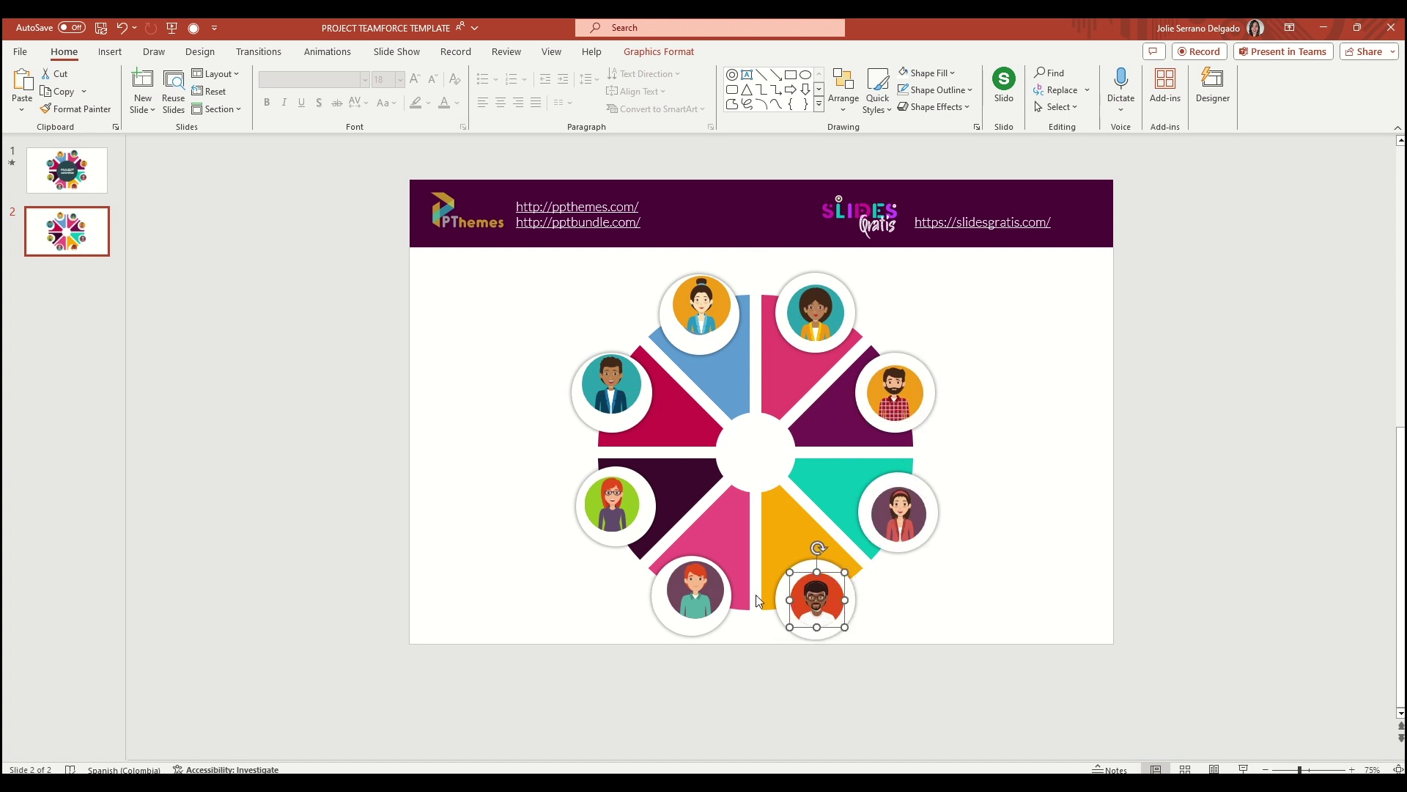
{"action": "left_click_drag", "start_coordinate": [696, 595], "coordinate": [693, 603]}
{"action": "left_click_drag", "start_coordinate": [601, 506], "coordinate": [605, 507]}
{"action": "left_click_drag", "start_coordinate": [611, 382], "coordinate": [614, 393]}
{"action": "left_click_drag", "start_coordinate": [700, 303], "coordinate": [699, 310]}
{"action": "left_click_drag", "start_coordinate": [839, 282], "coordinate": [848, 275]}
Select seven avatars around the donut and group them with Ctrl+G
{"action": "left_click", "coordinate": [891, 385], "text": "shift"}
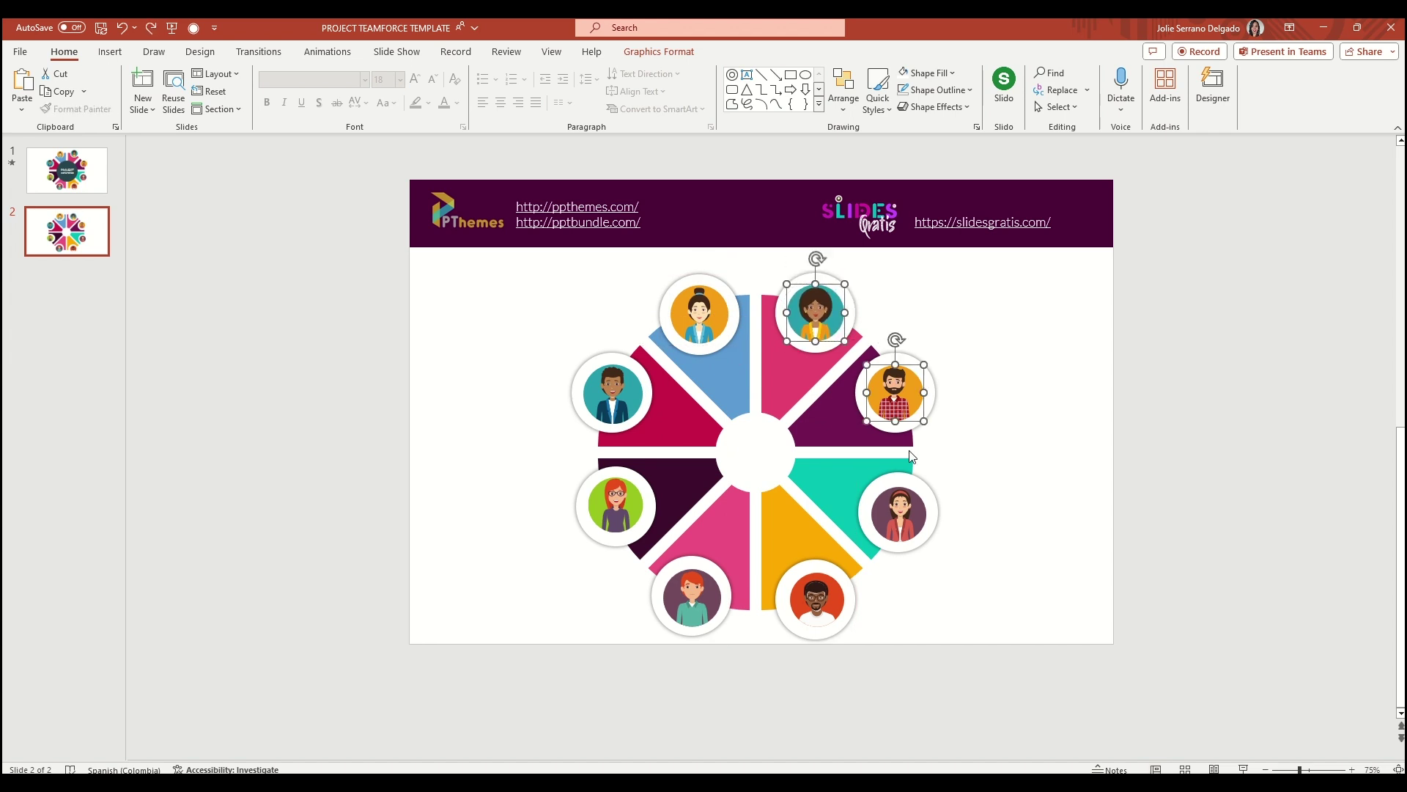
{"action": "left_click", "coordinate": [894, 510], "text": "shift"}
{"action": "left_click", "coordinate": [814, 595], "text": "shift"}
{"action": "left_click", "coordinate": [708, 604], "text": "shift"}
{"action": "left_click", "coordinate": [623, 517], "text": "shift"}
{"action": "left_click", "coordinate": [612, 403], "text": "shift"}
{"action": "left_click", "coordinate": [689, 333], "text": "shift"}
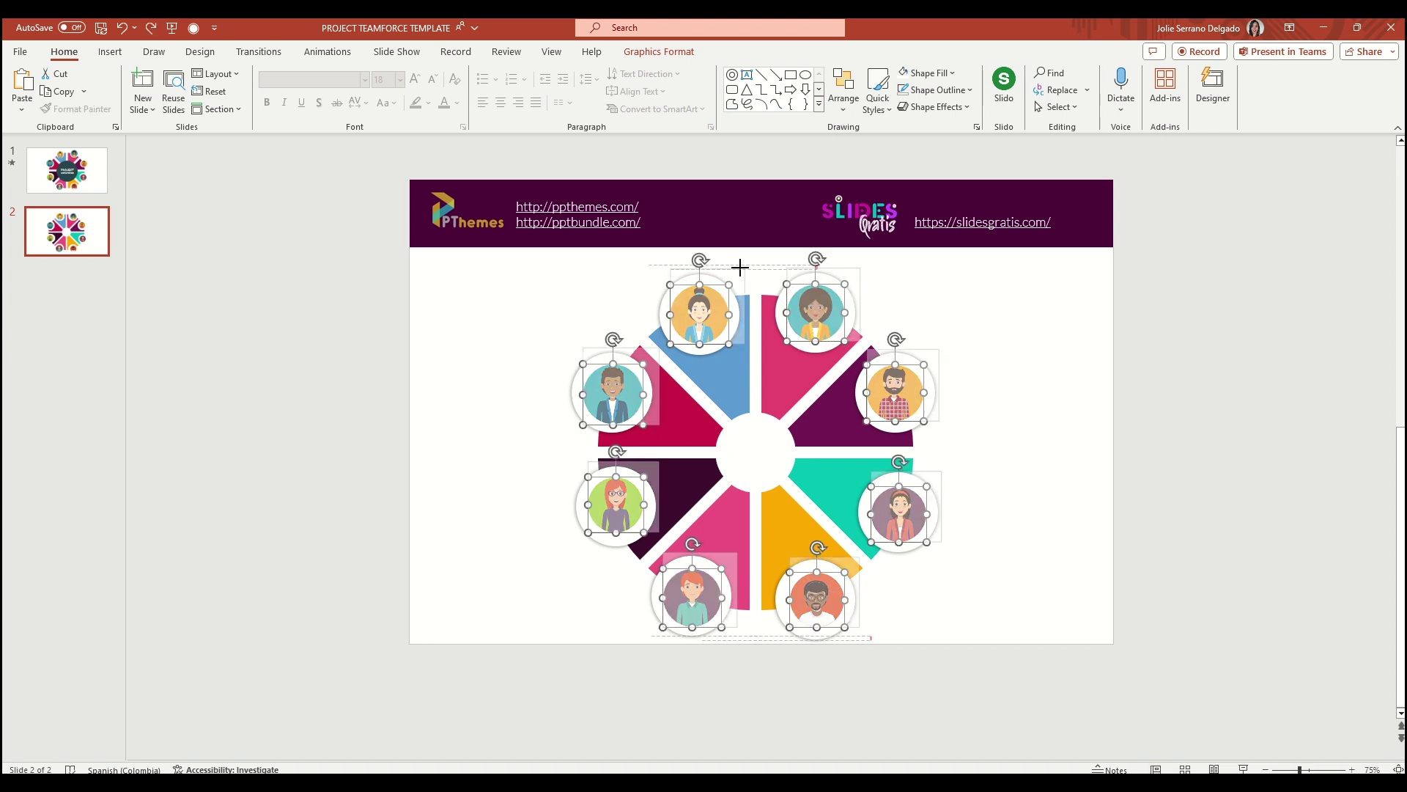
{"action": "key", "text": "ctrl+g"}
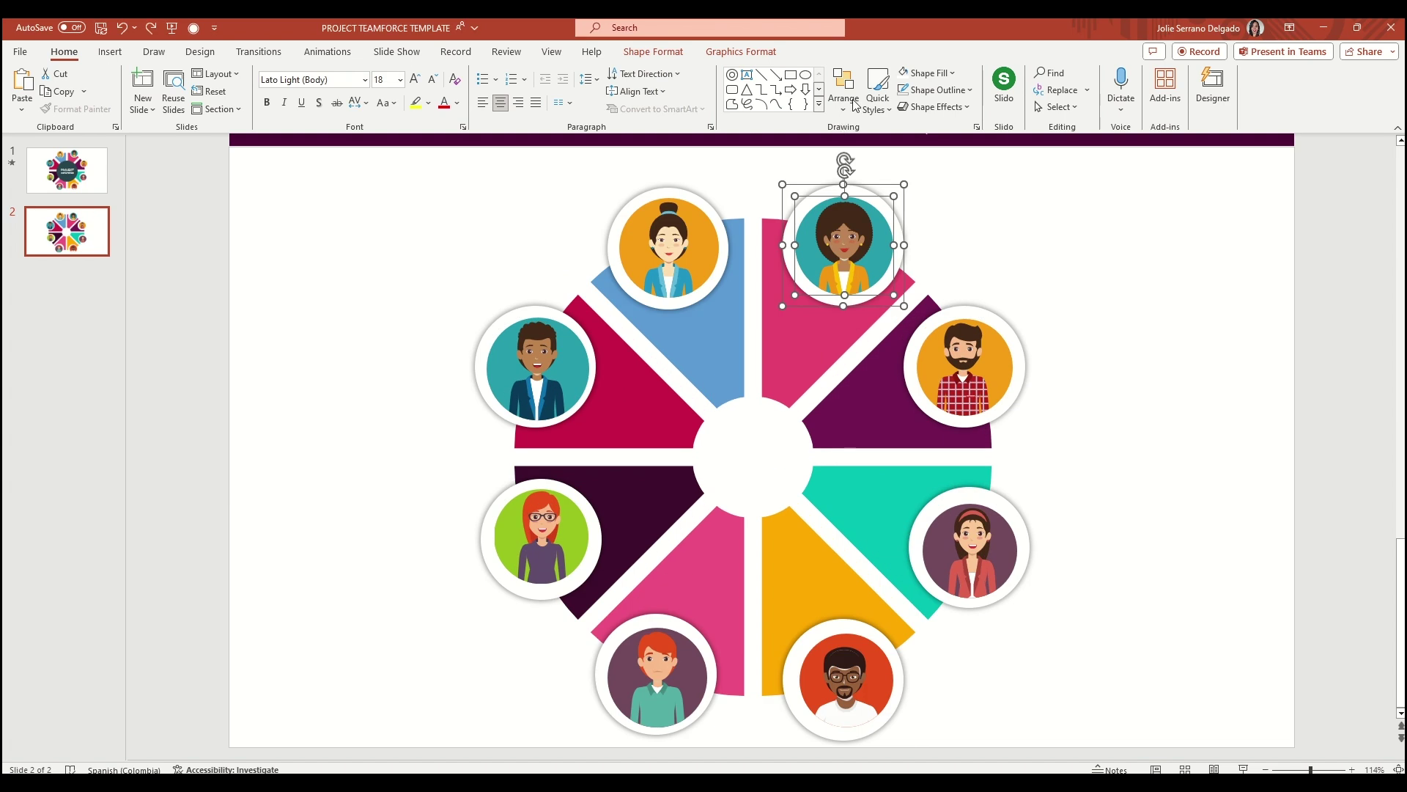
Centre the top-right avatar on its ring with Align Middle and Align Center
{"action": "left_click", "coordinate": [845, 92]}
{"action": "mouse_move", "coordinate": [909, 352]}
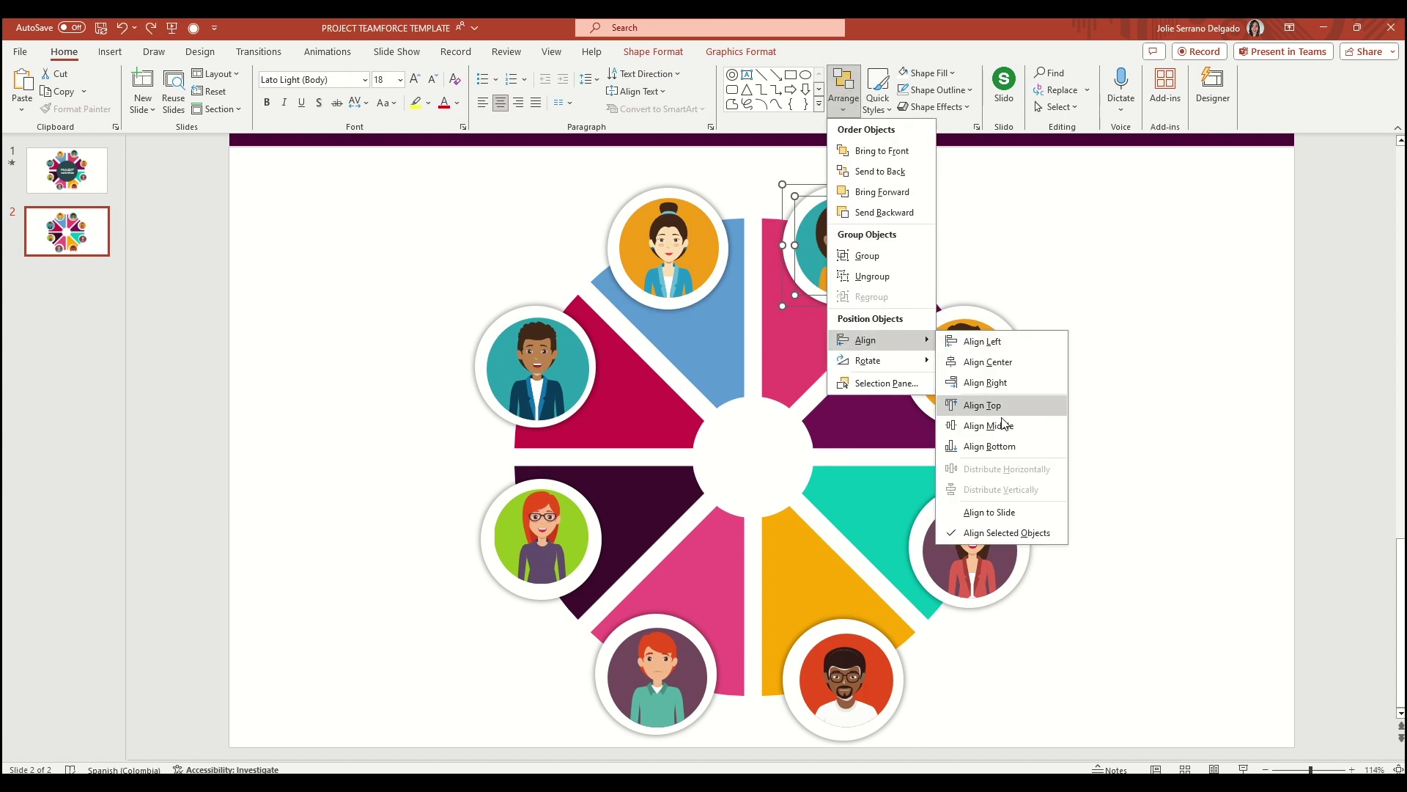
{"action": "left_click", "coordinate": [1001, 426]}
{"action": "left_click", "coordinate": [843, 92]}
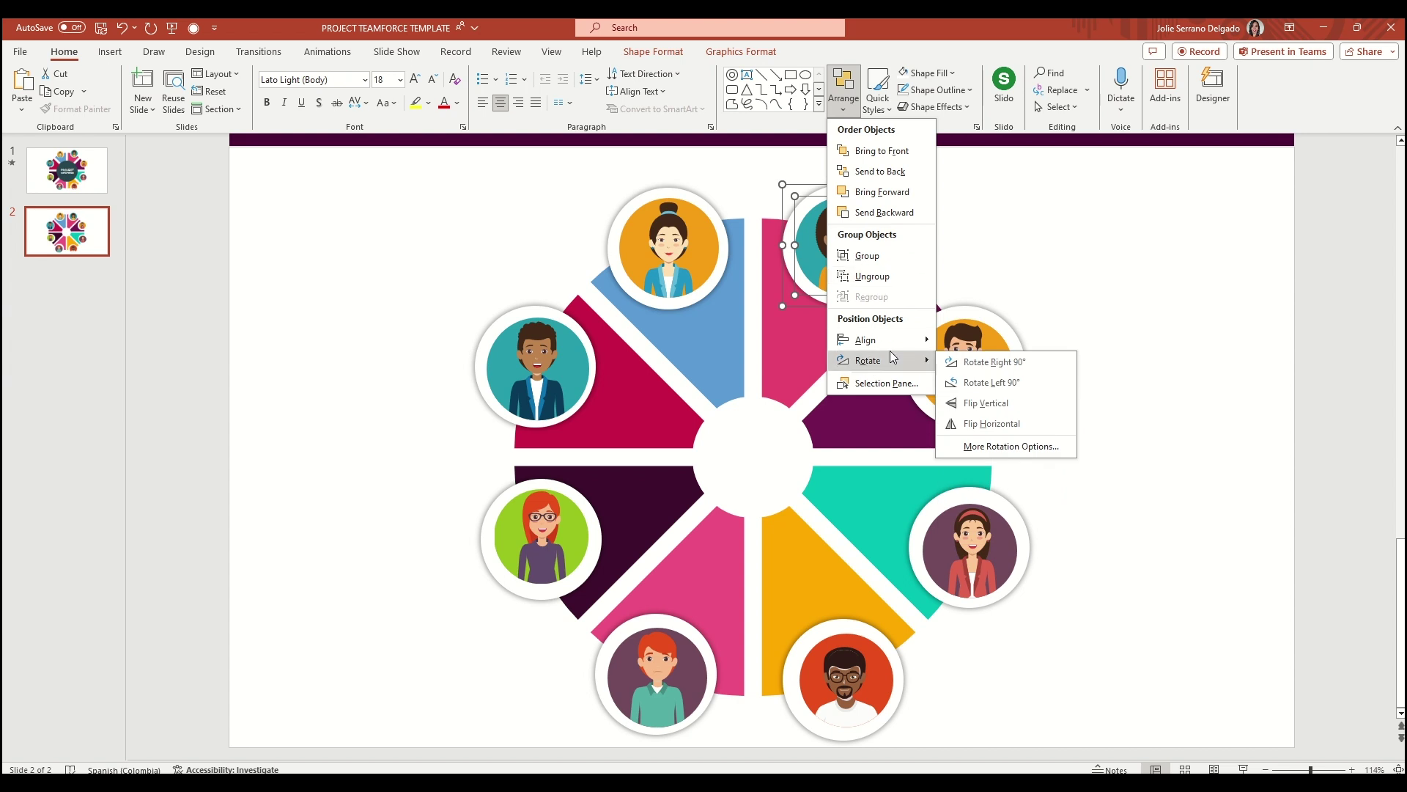
{"action": "mouse_move", "coordinate": [879, 340]}
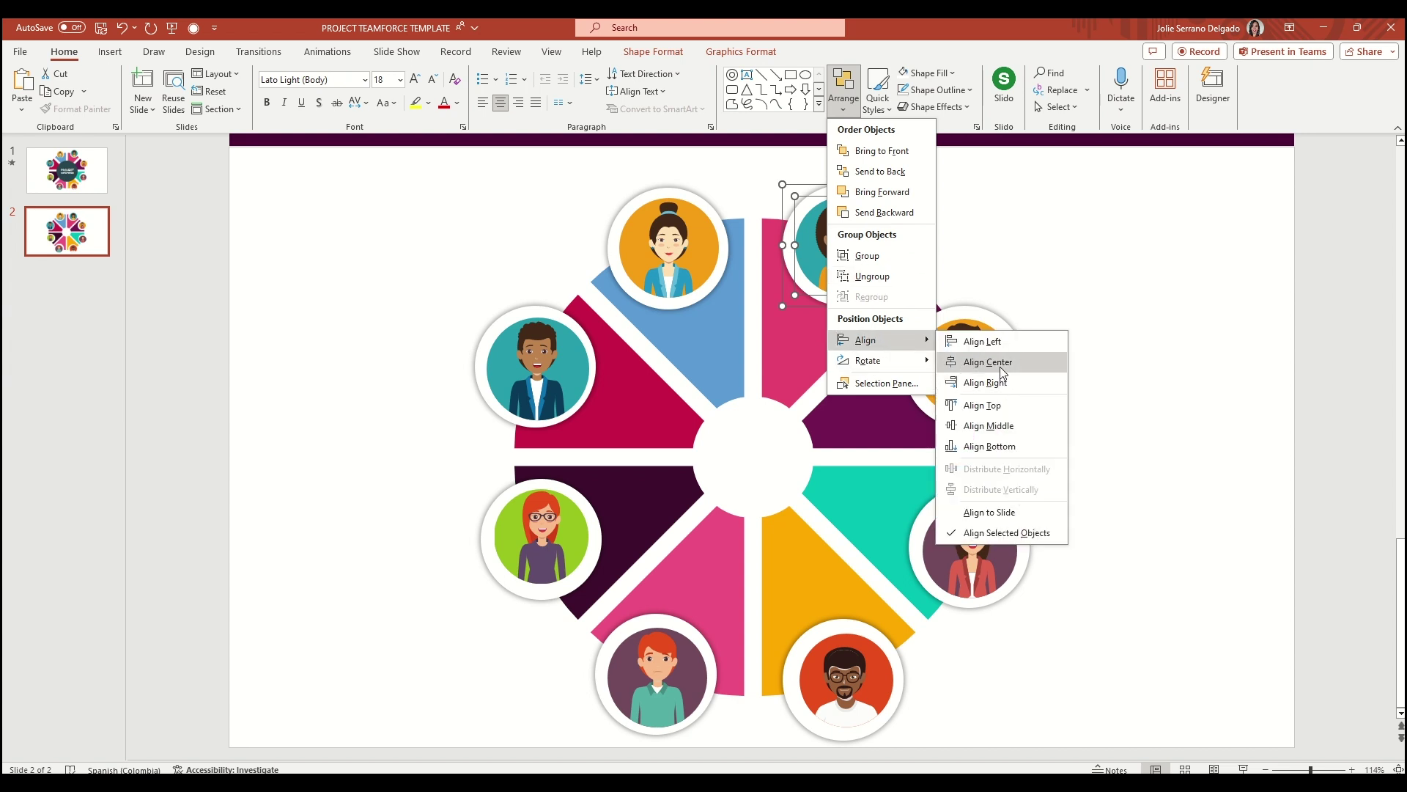
{"action": "left_click", "coordinate": [1000, 362]}
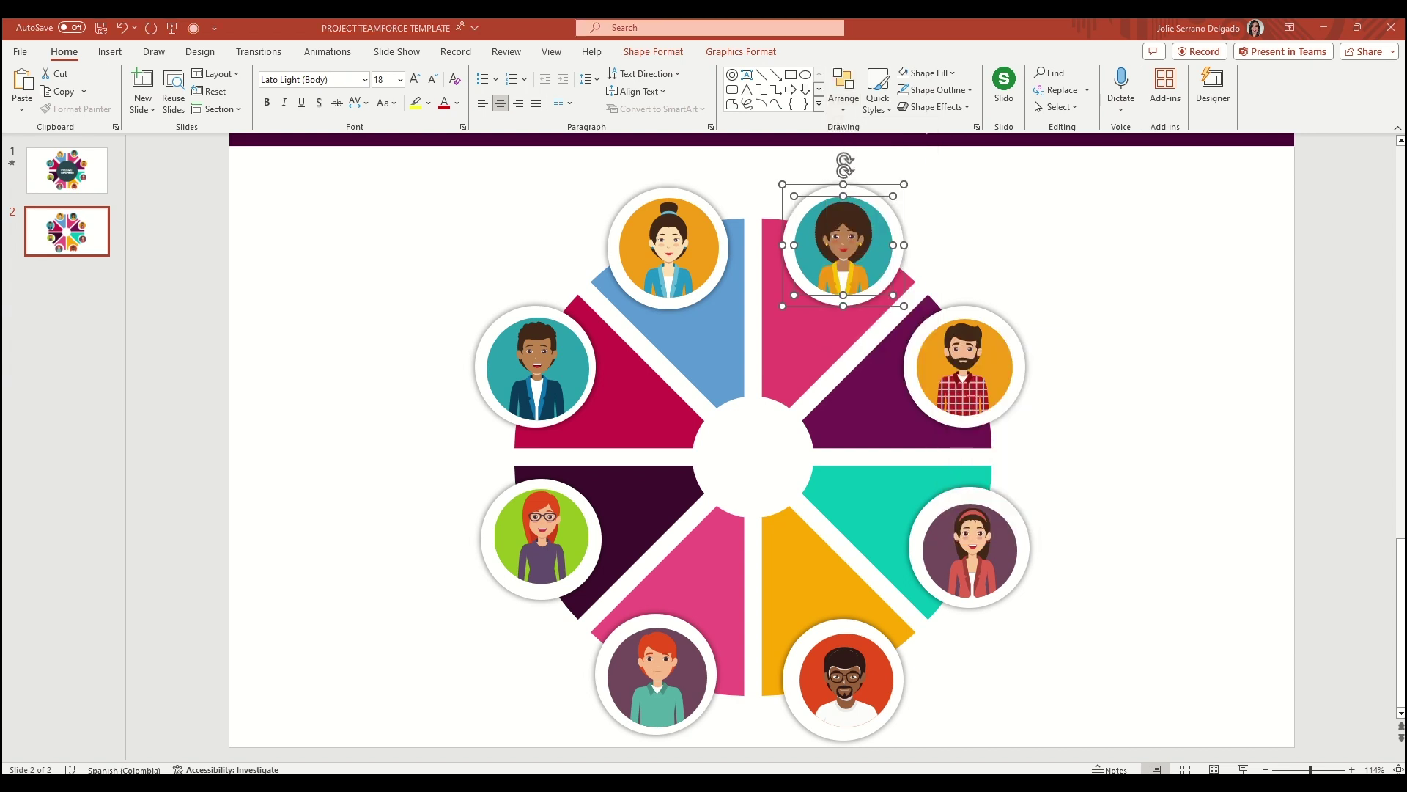
Group the orange avatar with its ring
{"action": "left_click", "coordinate": [841, 84]}
{"action": "left_click", "coordinate": [841, 84]}
{"action": "key", "text": "Tab"}
{"action": "left_click", "coordinate": [840, 80]}
{"action": "left_click", "coordinate": [868, 255]}
Group the teal, bearded and right-hand woman avatars each with its white circle
{"action": "left_click", "coordinate": [843, 235]}
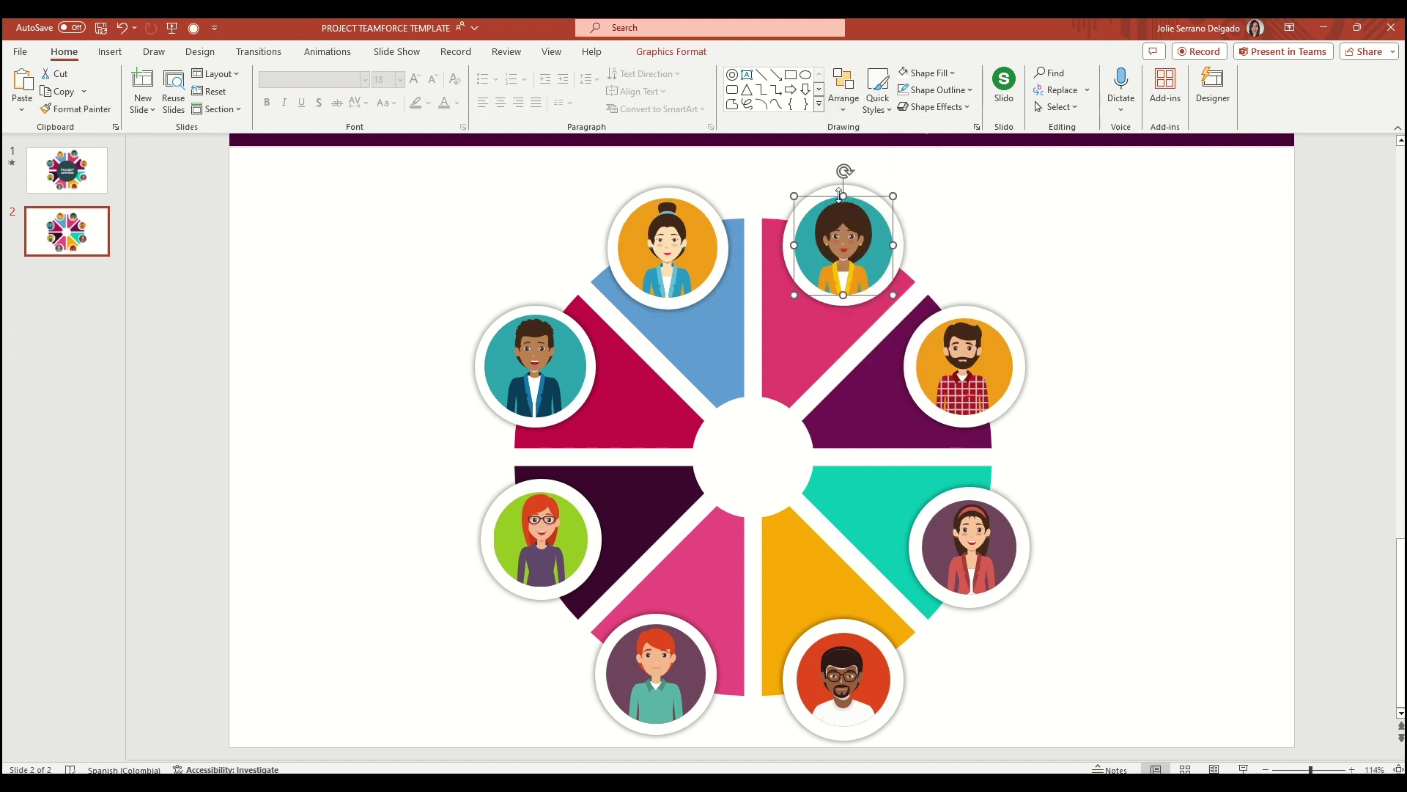
{"action": "left_click", "coordinate": [843, 85]}
{"action": "left_click", "coordinate": [865, 251]}
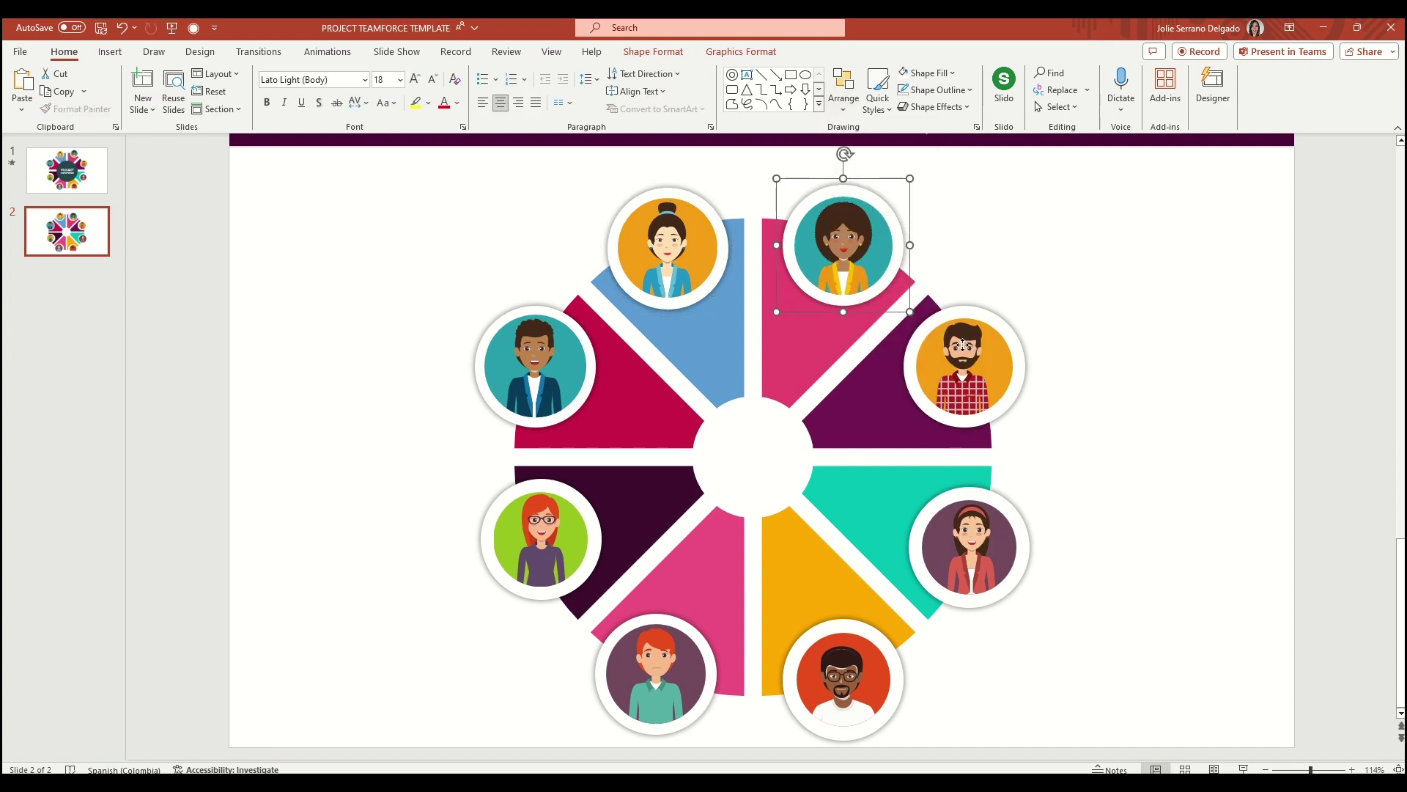
{"action": "left_click", "coordinate": [954, 317]}
{"action": "left_click", "coordinate": [843, 85]}
{"action": "left_click", "coordinate": [869, 251]}
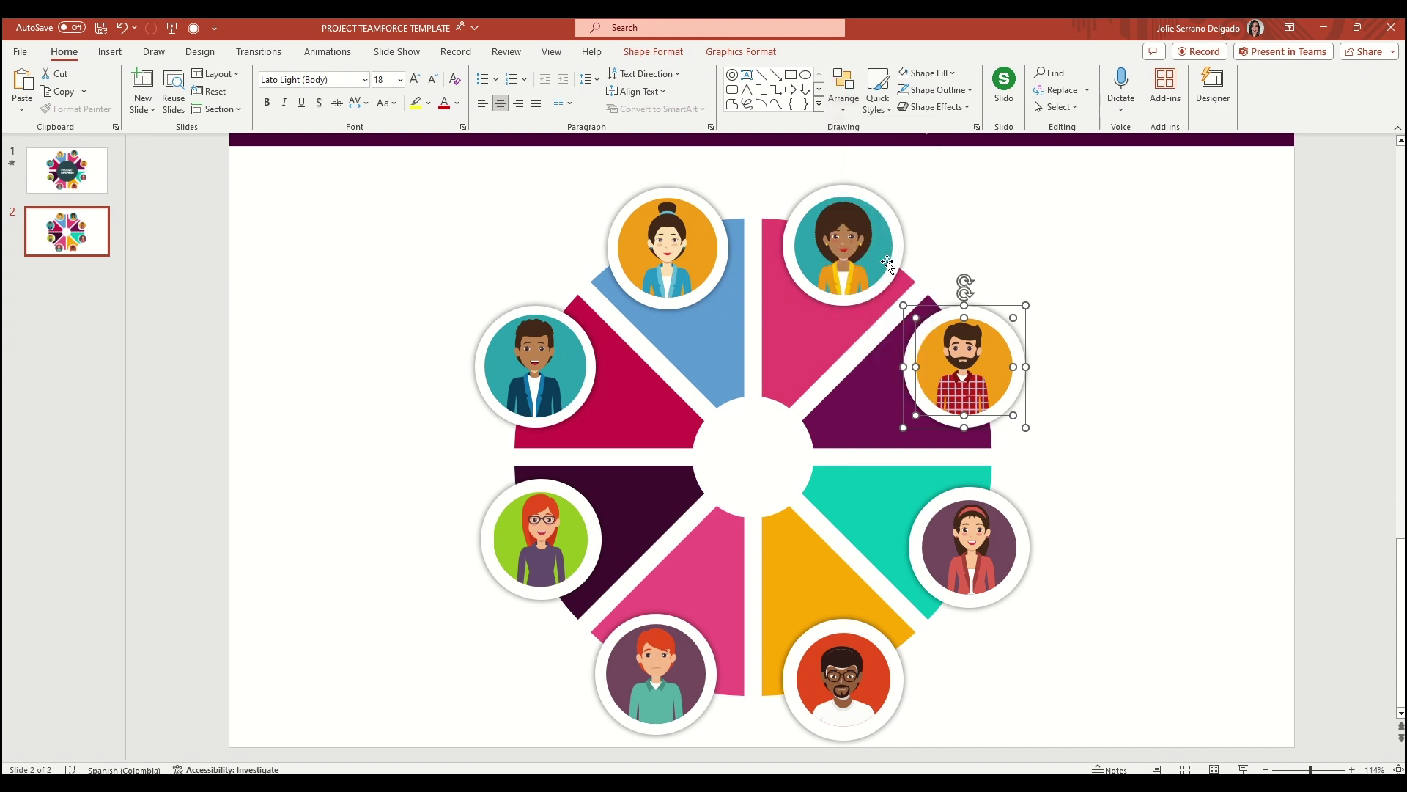
{"action": "left_click", "coordinate": [977, 541]}
{"action": "left_click", "coordinate": [914, 548], "text": "shift"}
{"action": "left_click", "coordinate": [843, 84]}
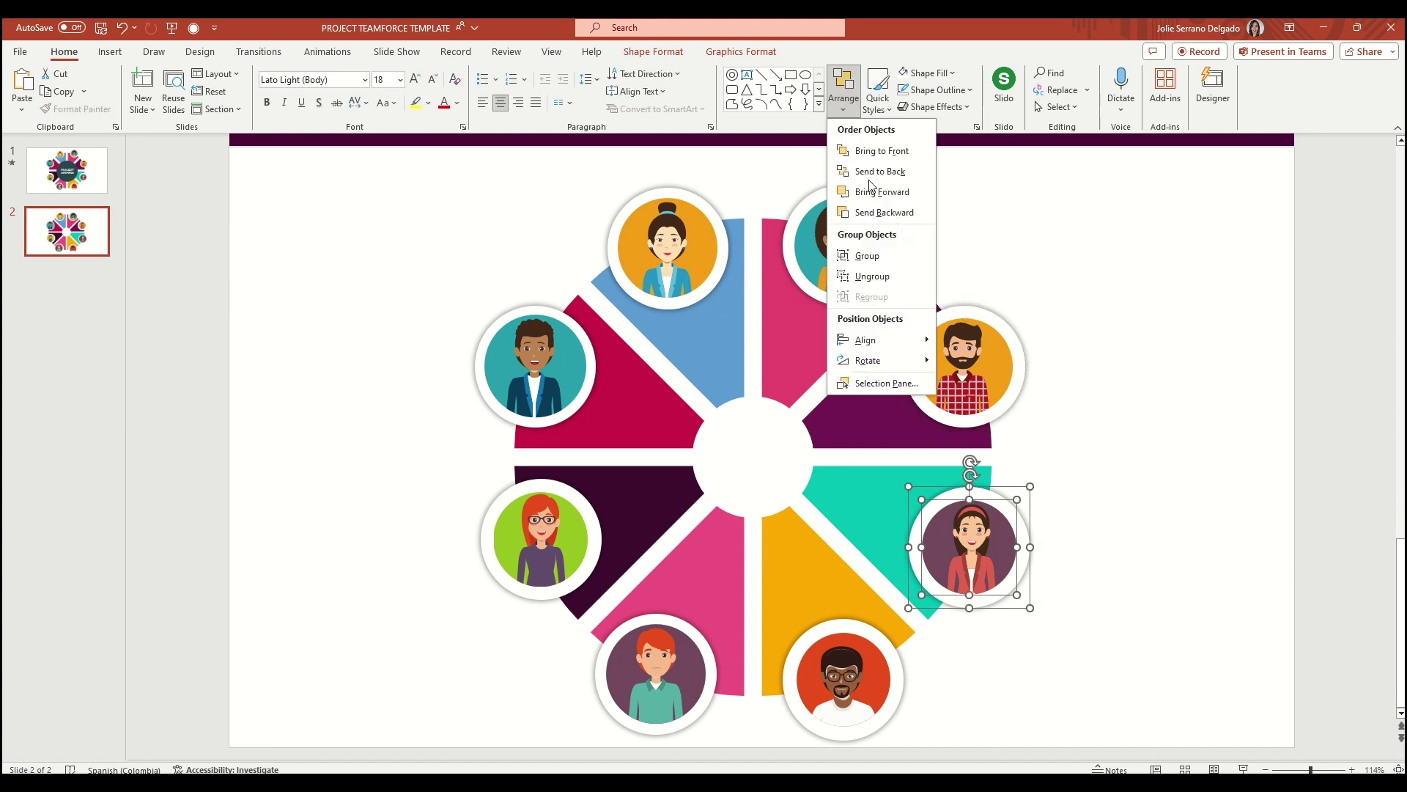
{"action": "left_click", "coordinate": [869, 252]}
{"action": "left_click", "coordinate": [667, 249]}
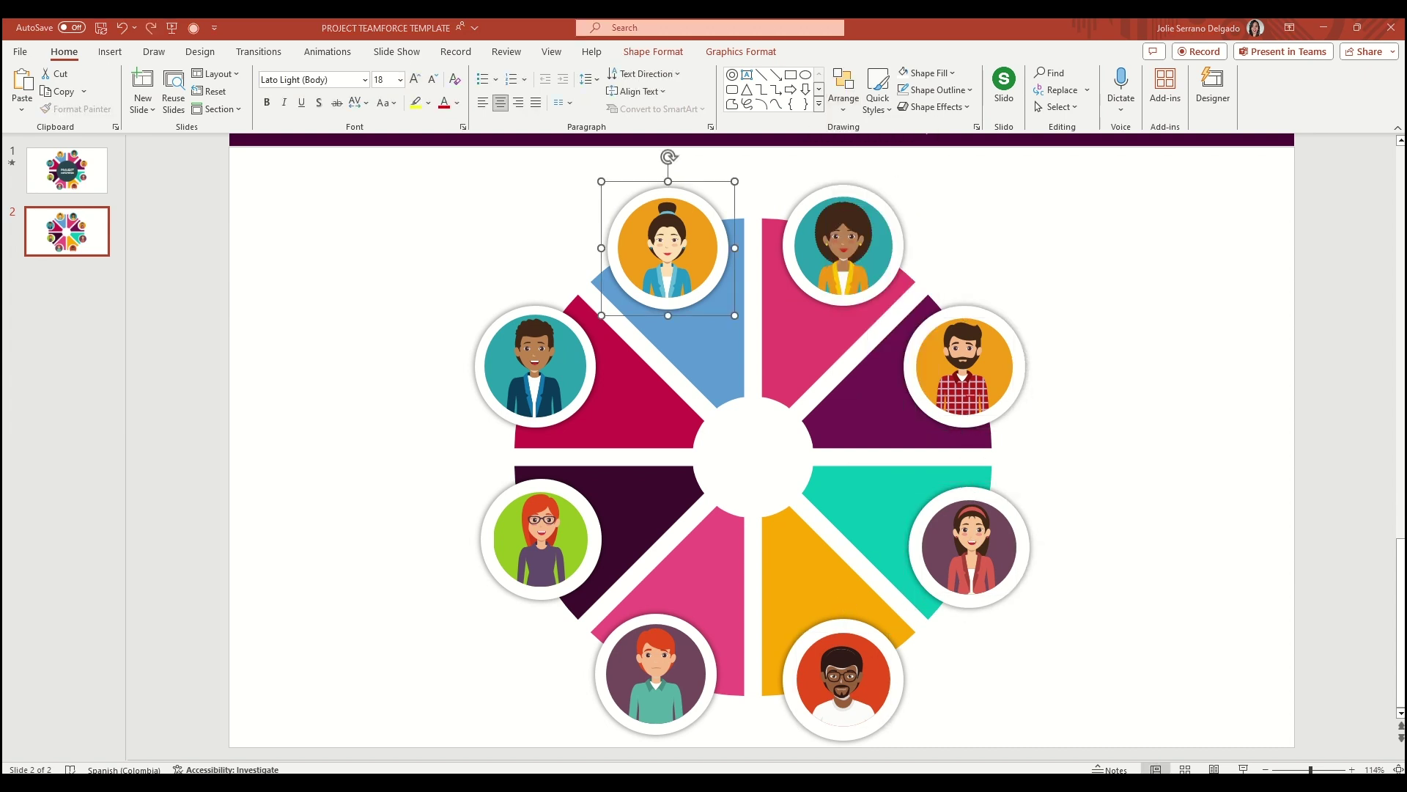
Draw a large oval circle over the donut's centre hole
{"action": "left_click", "coordinate": [110, 51]}
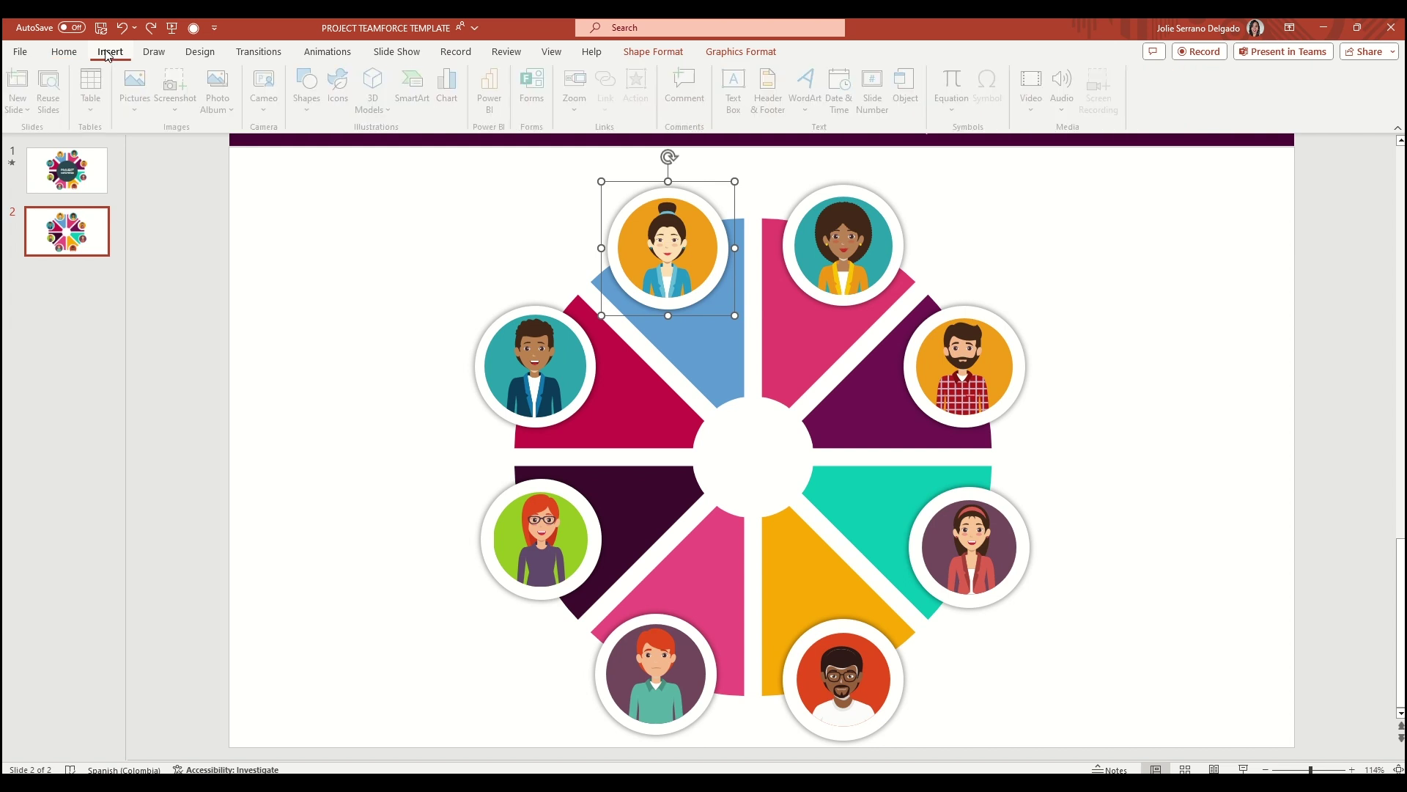
{"action": "left_click", "coordinate": [310, 91]}
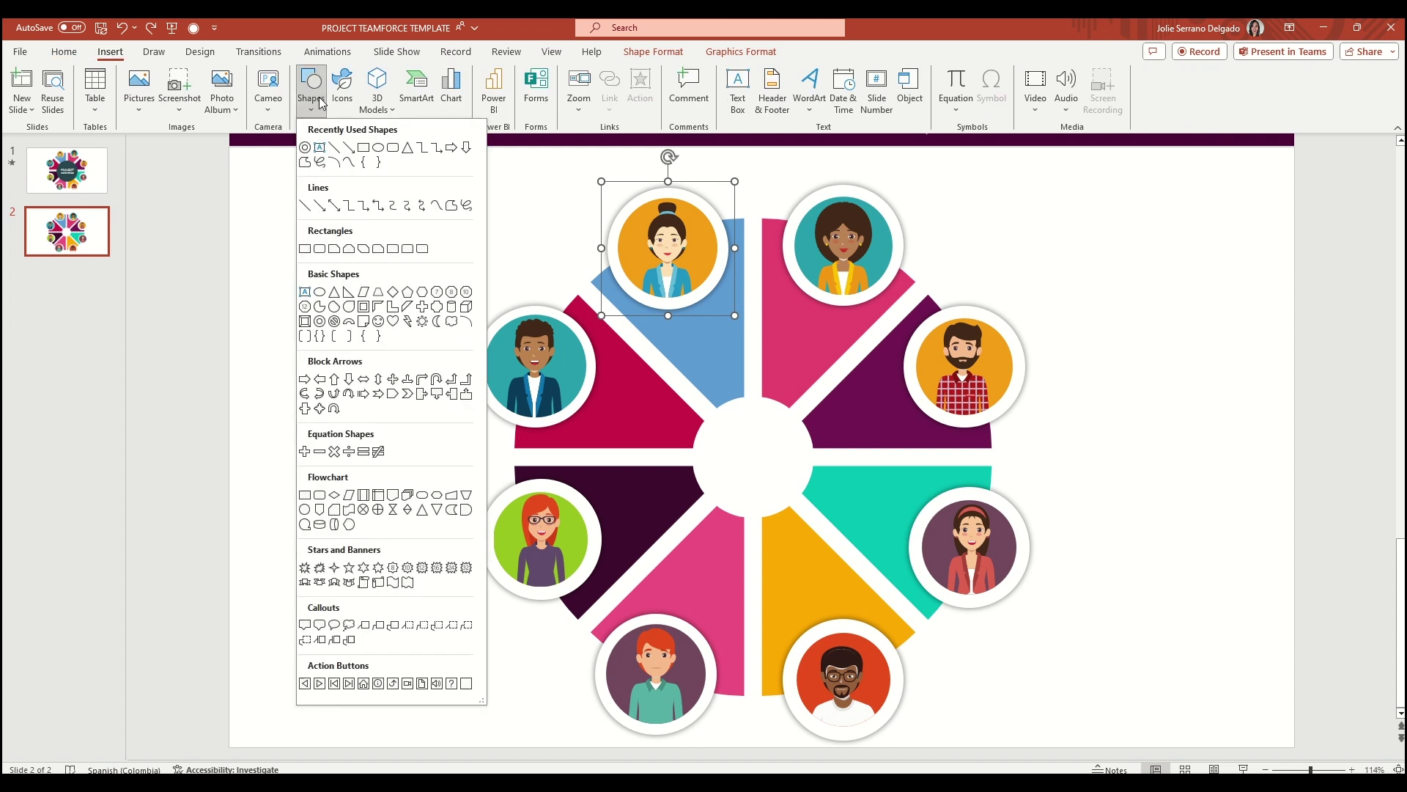
{"action": "left_click", "coordinate": [378, 150]}
{"action": "left_click_drag", "start_coordinate": [632, 338], "coordinate": [811, 485]}
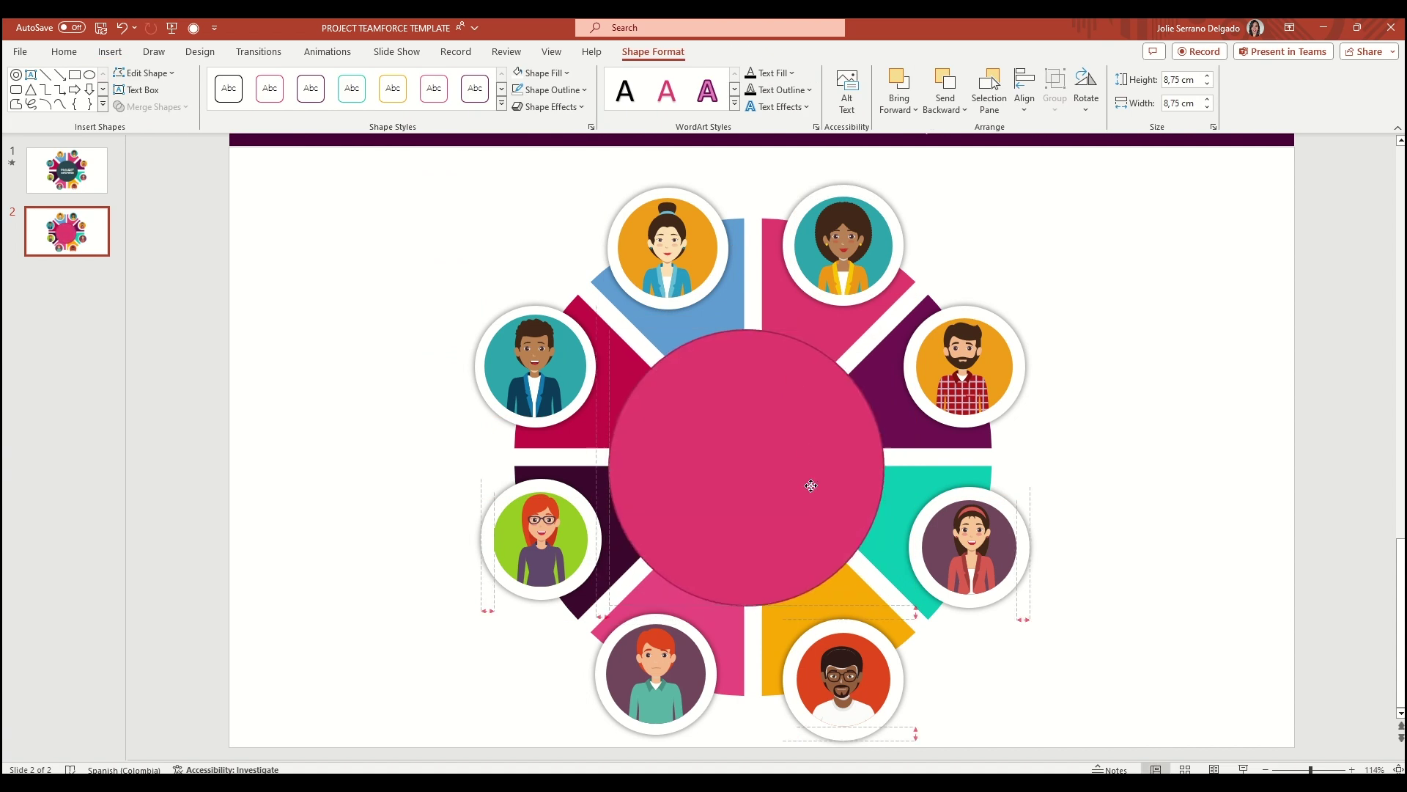
Fill the new circle dark teal instead of dark purple
{"action": "left_click", "coordinate": [540, 73]}
{"action": "left_click", "coordinate": [629, 168]}
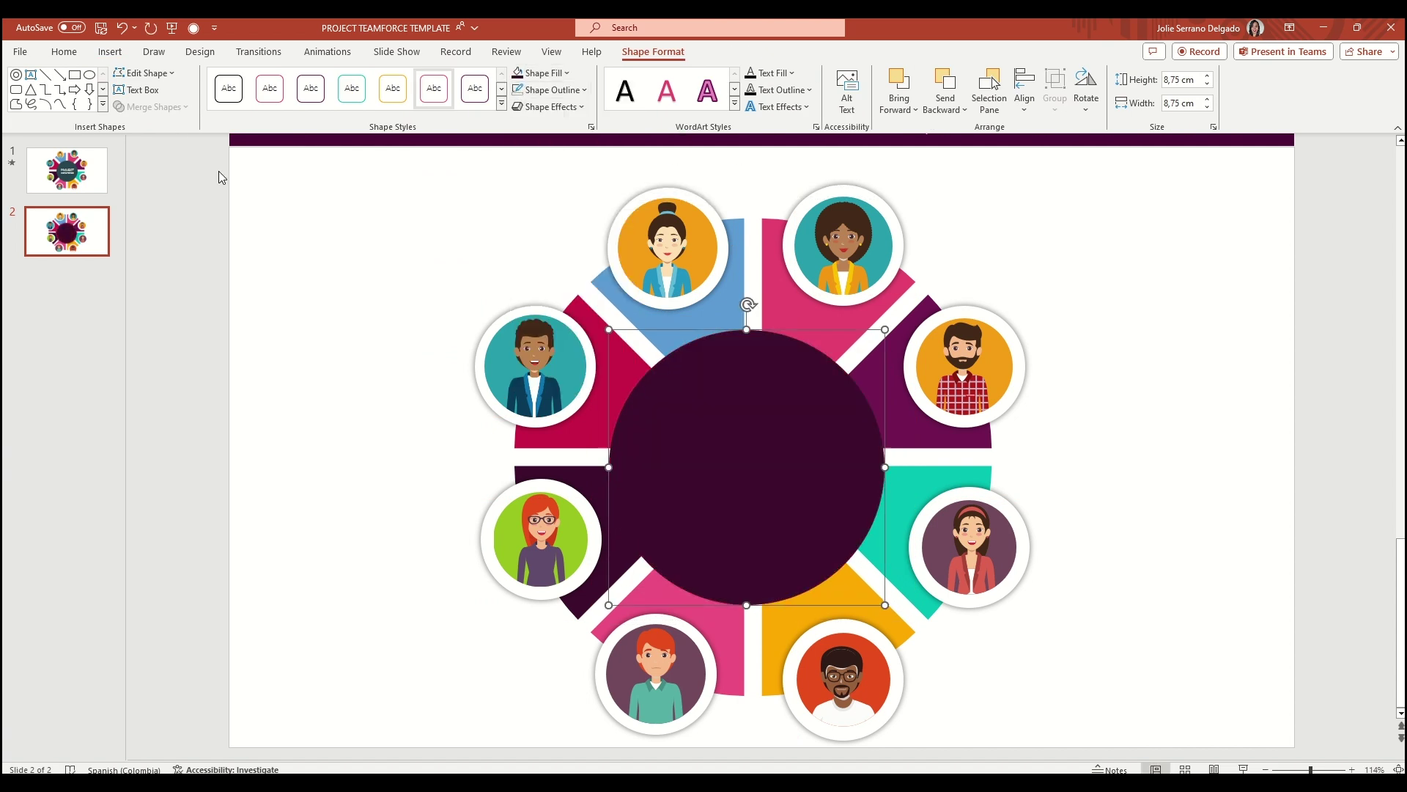
{"action": "left_click", "coordinate": [543, 72]}
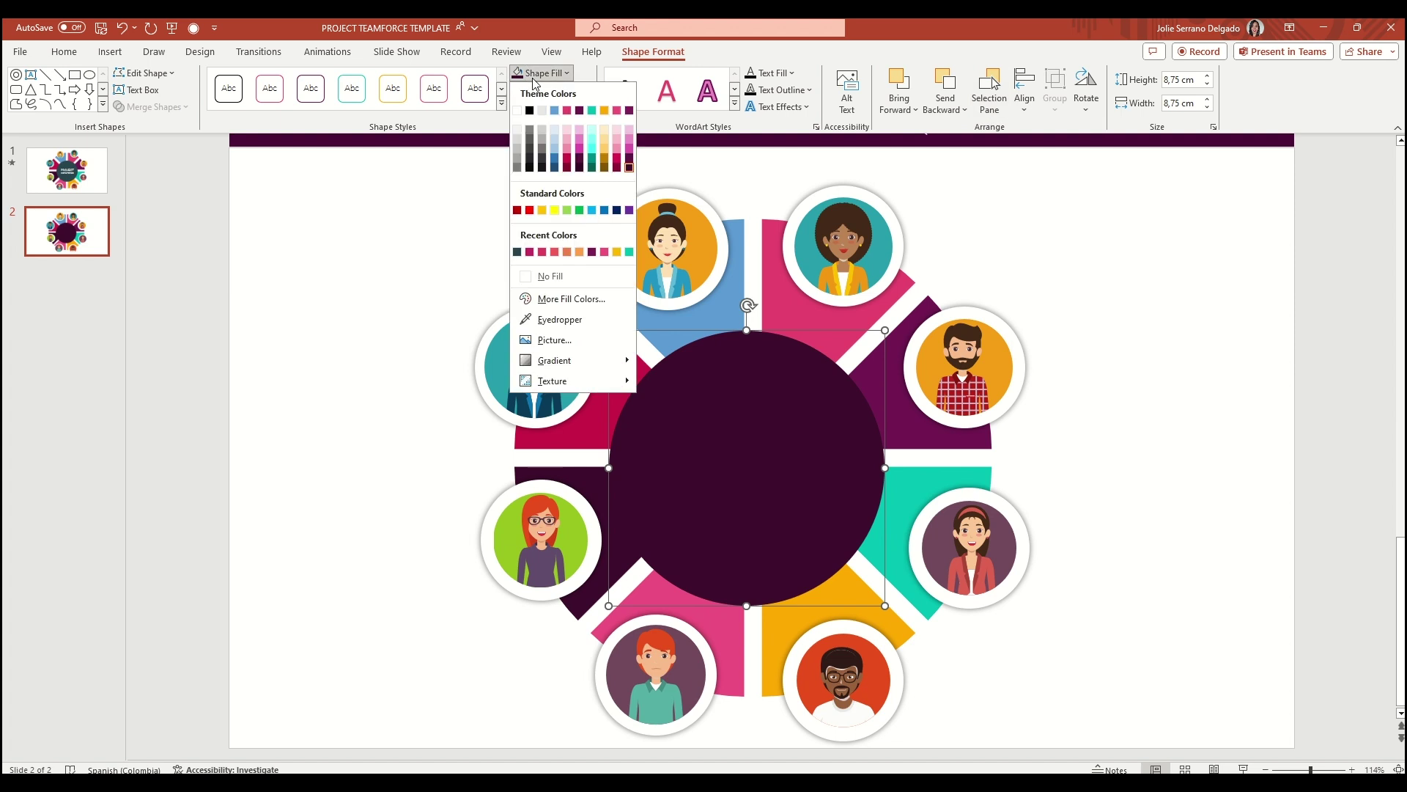
{"action": "left_click", "coordinate": [517, 254]}
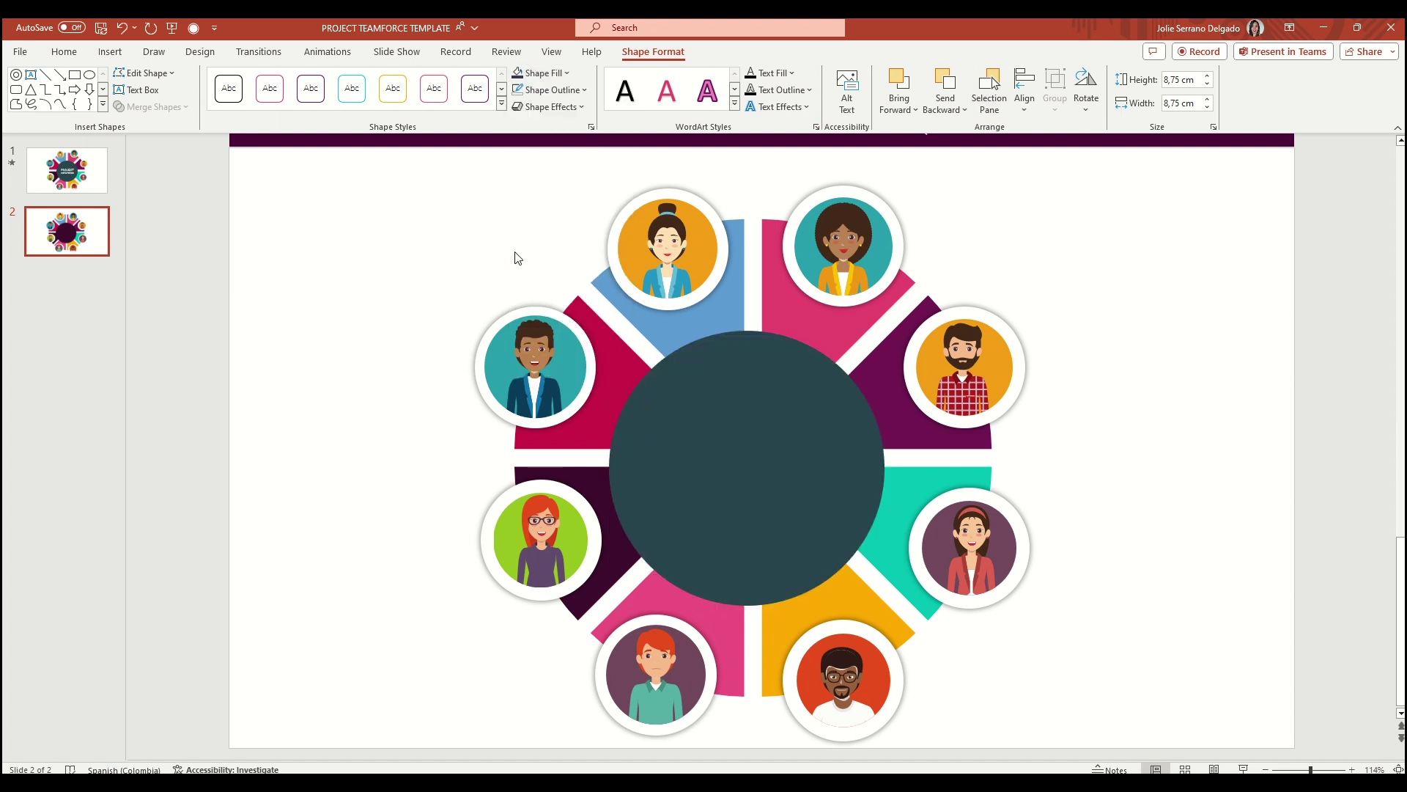
{"action": "left_click", "coordinate": [114, 189]}
Paste 'PROJECT WORKFORCE' into the teal circle and enlarge it to 24 pt
{"action": "left_click", "coordinate": [767, 396]}
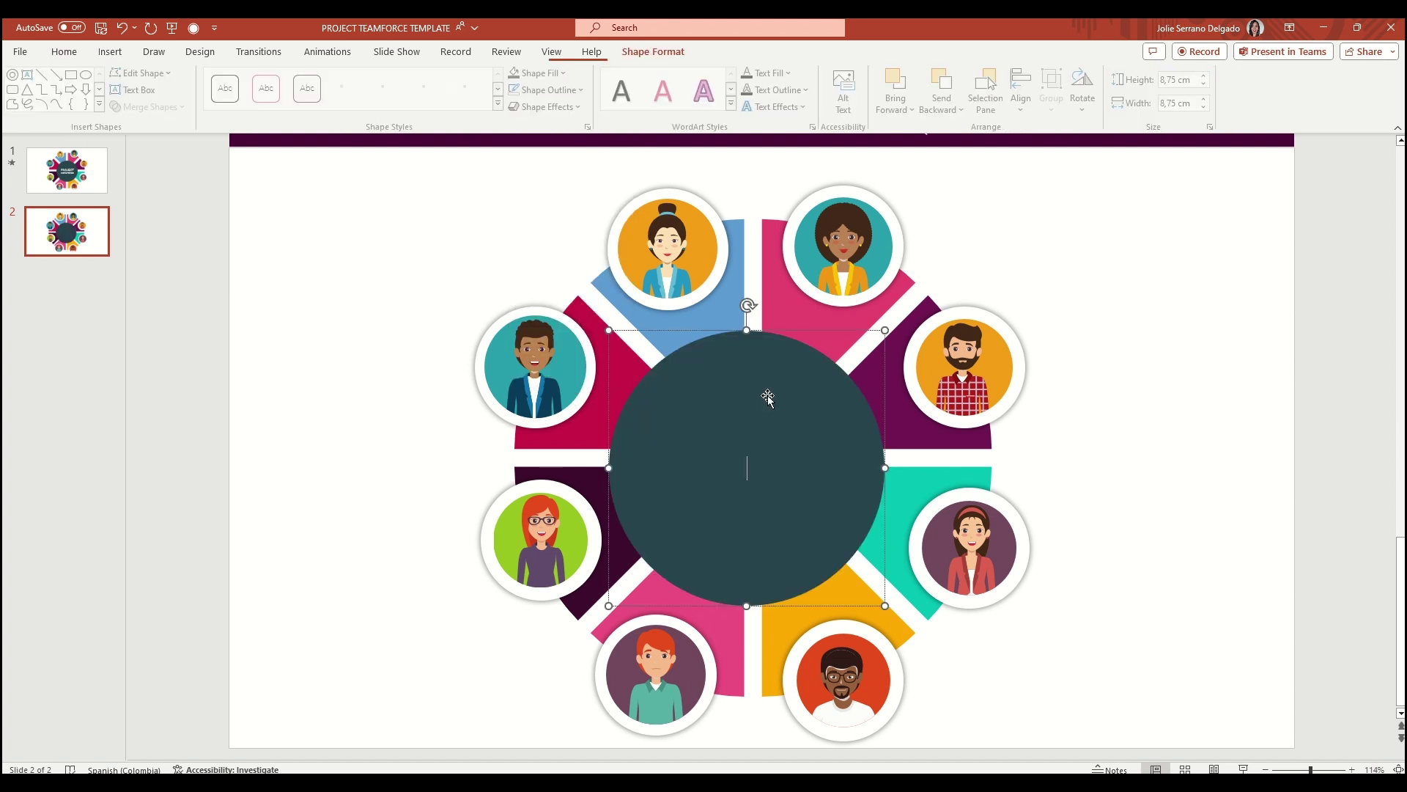
{"action": "type", "text": "PROJECT WORKFORCE"}
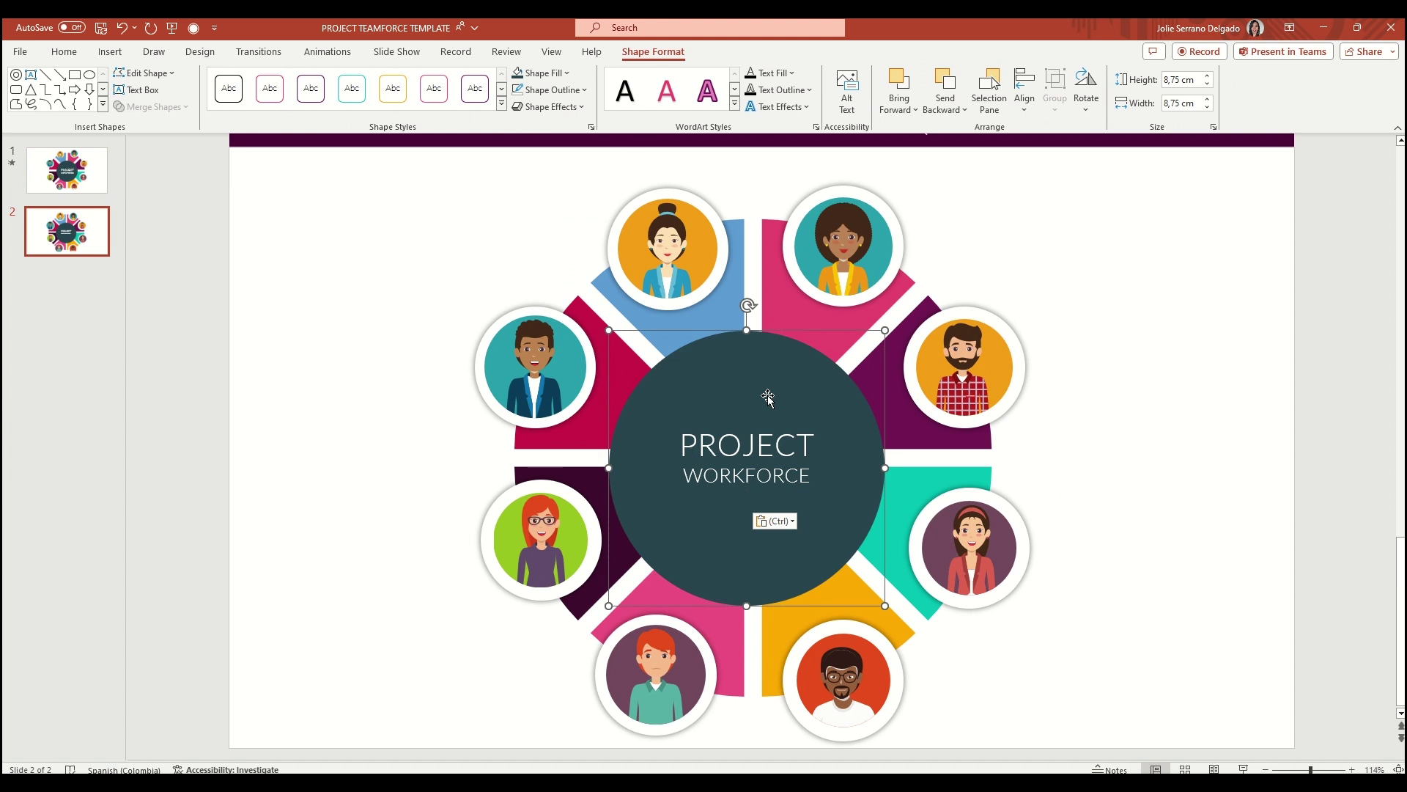
{"action": "left_click", "coordinate": [64, 51]}
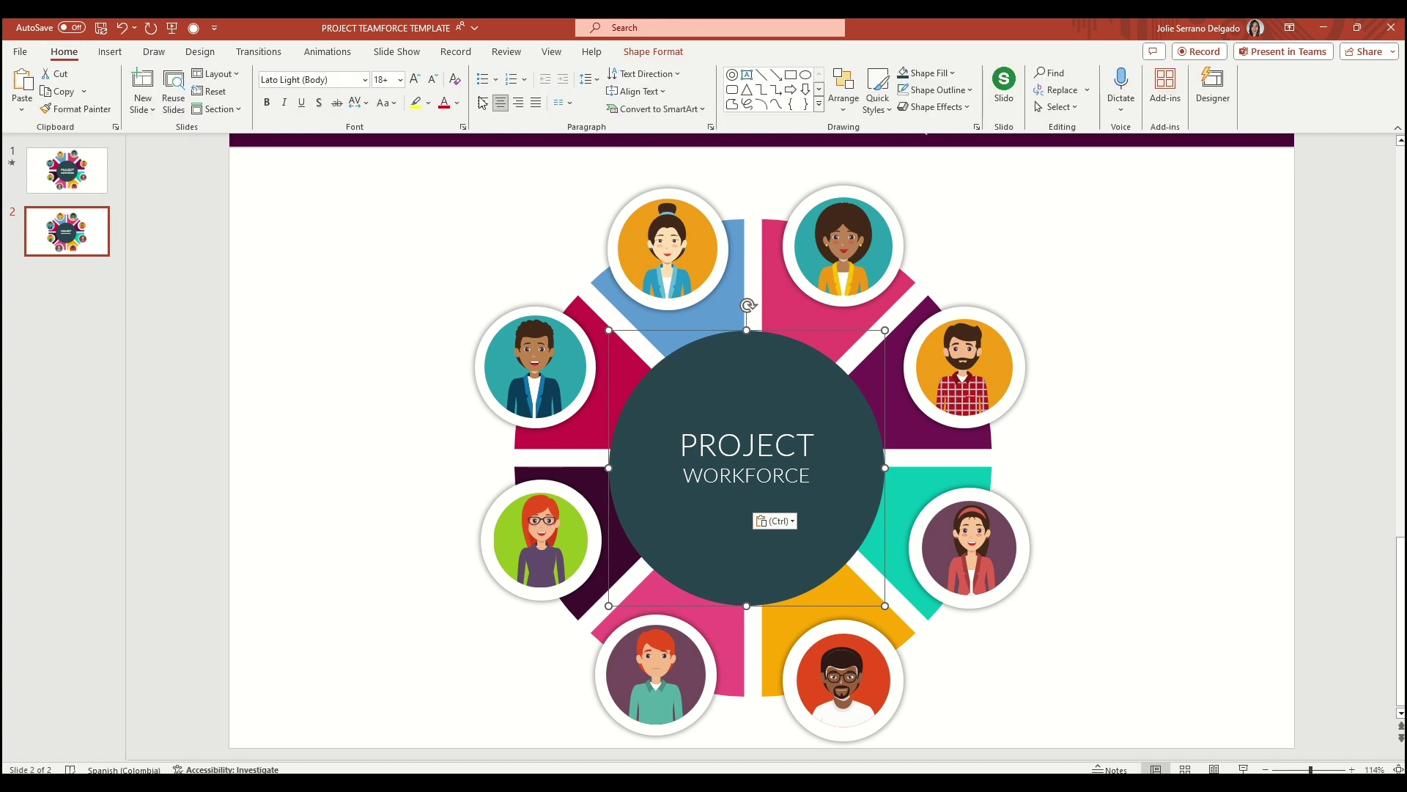
{"action": "left_click", "coordinate": [421, 79]}
{"action": "left_click", "coordinate": [422, 80]}
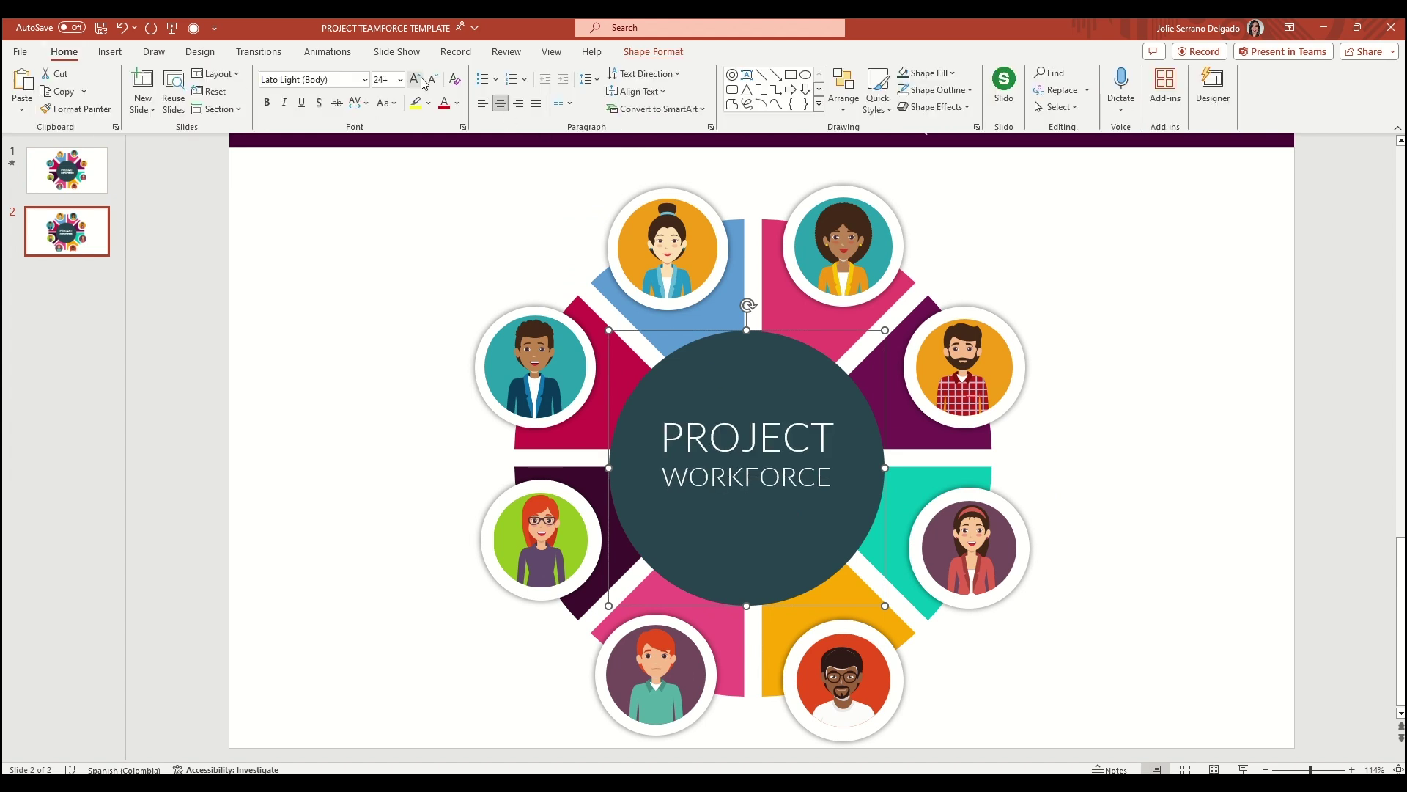
{"action": "left_click", "coordinate": [422, 79]}
{"action": "left_click", "coordinate": [433, 79]}
{"action": "left_click", "coordinate": [253, 374]}
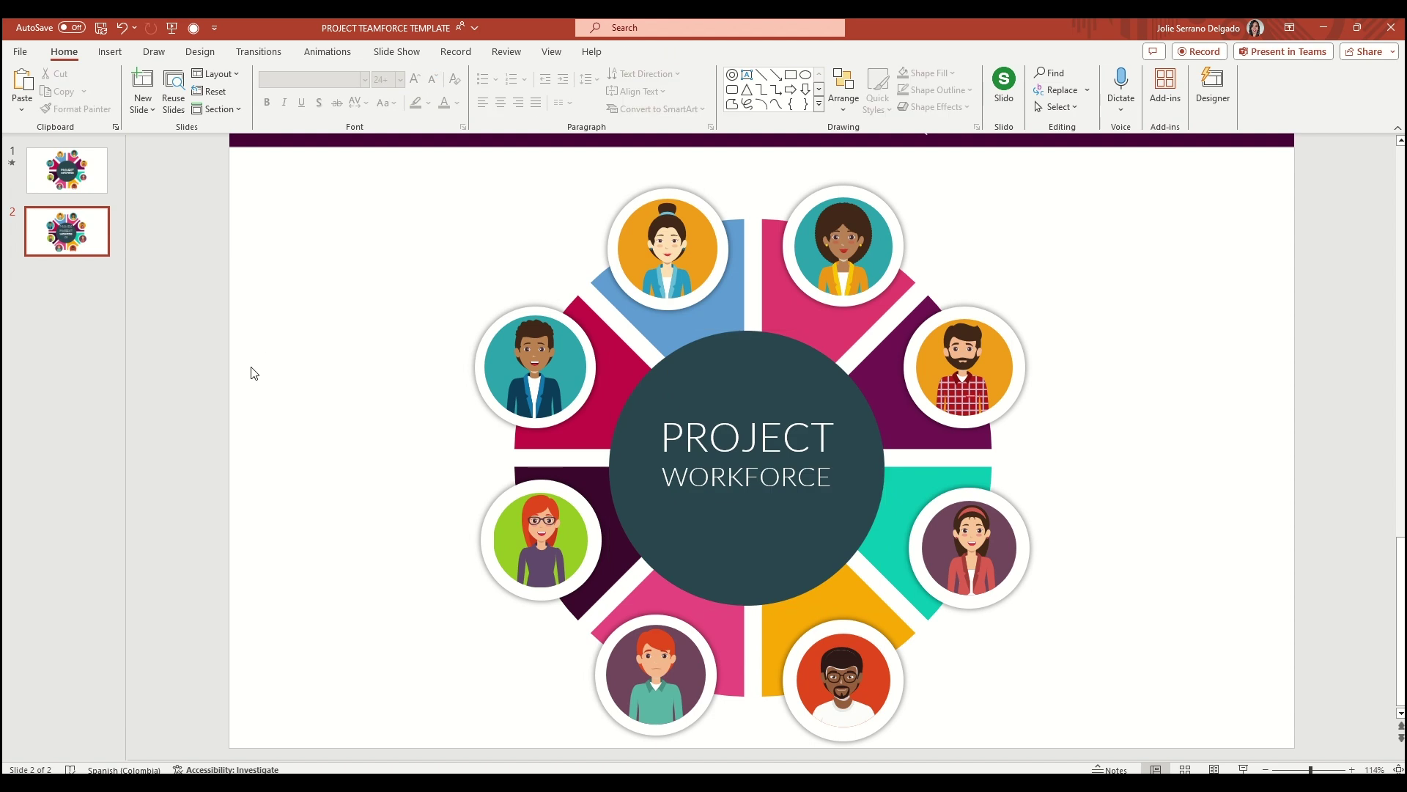
{"action": "right_click", "coordinate": [755, 326]}
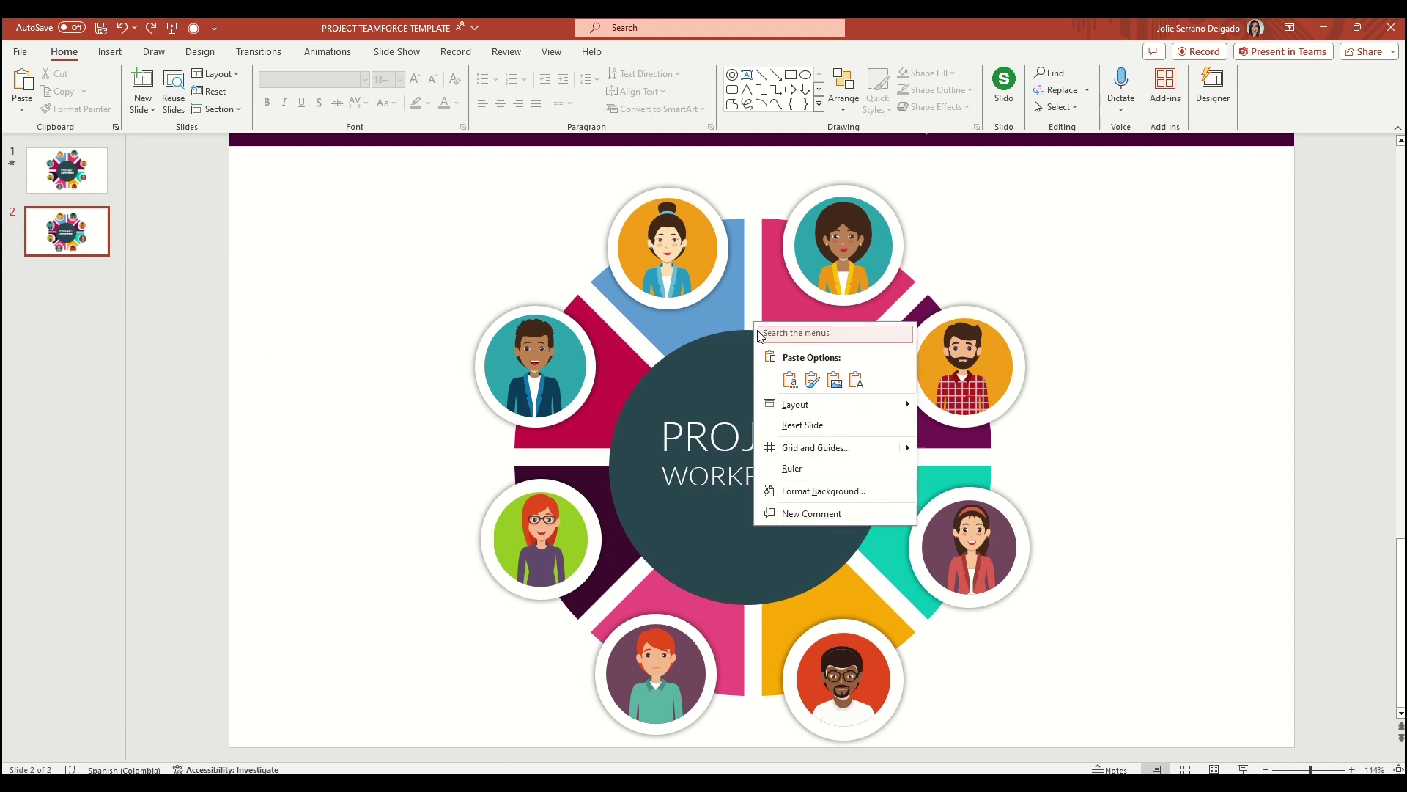
{"action": "left_click", "coordinate": [351, 224]}
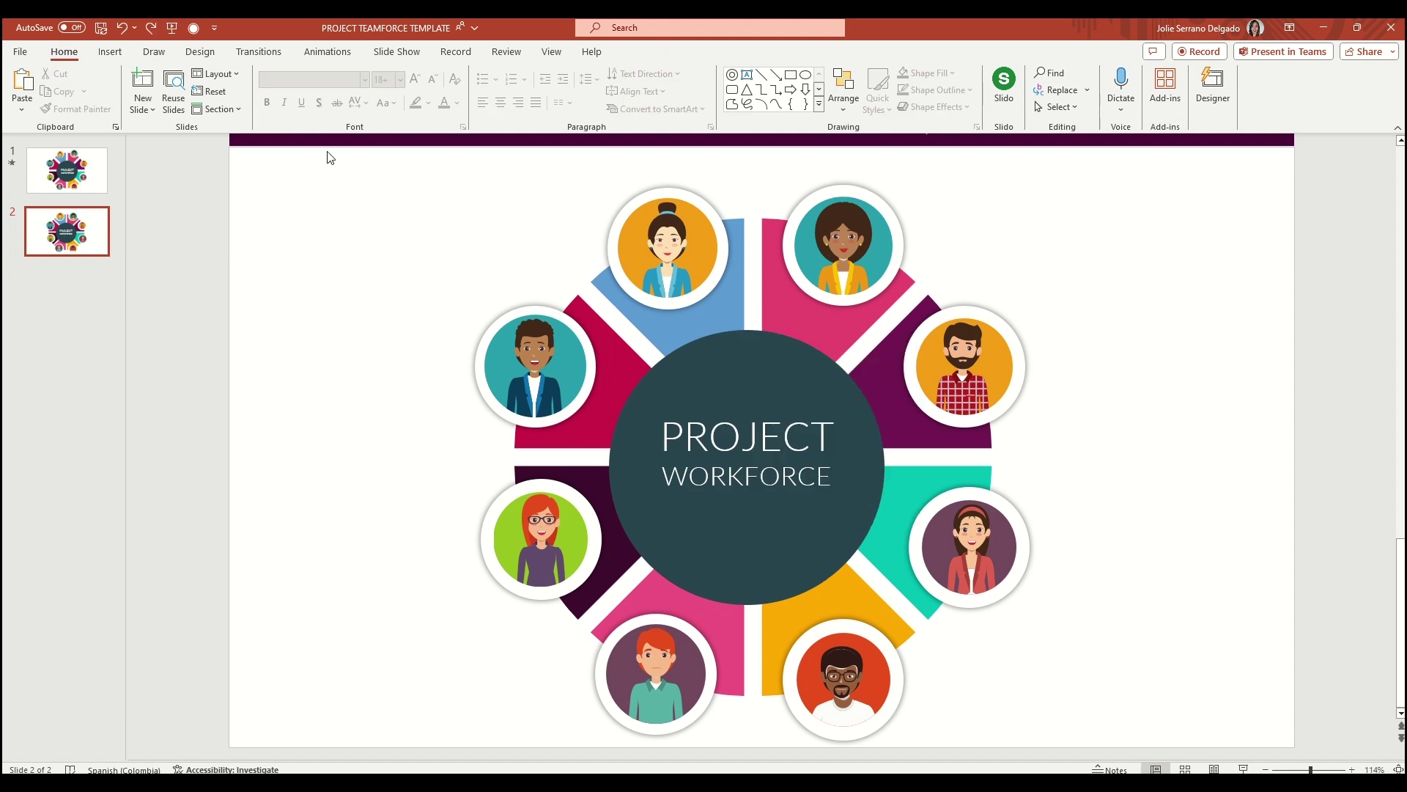
Group all wedges, avatars and the title circle into one graphic, then widen the thumbnail pane
{"action": "left_click_drag", "start_coordinate": [688, 312], "coordinate": [1328, 767]}
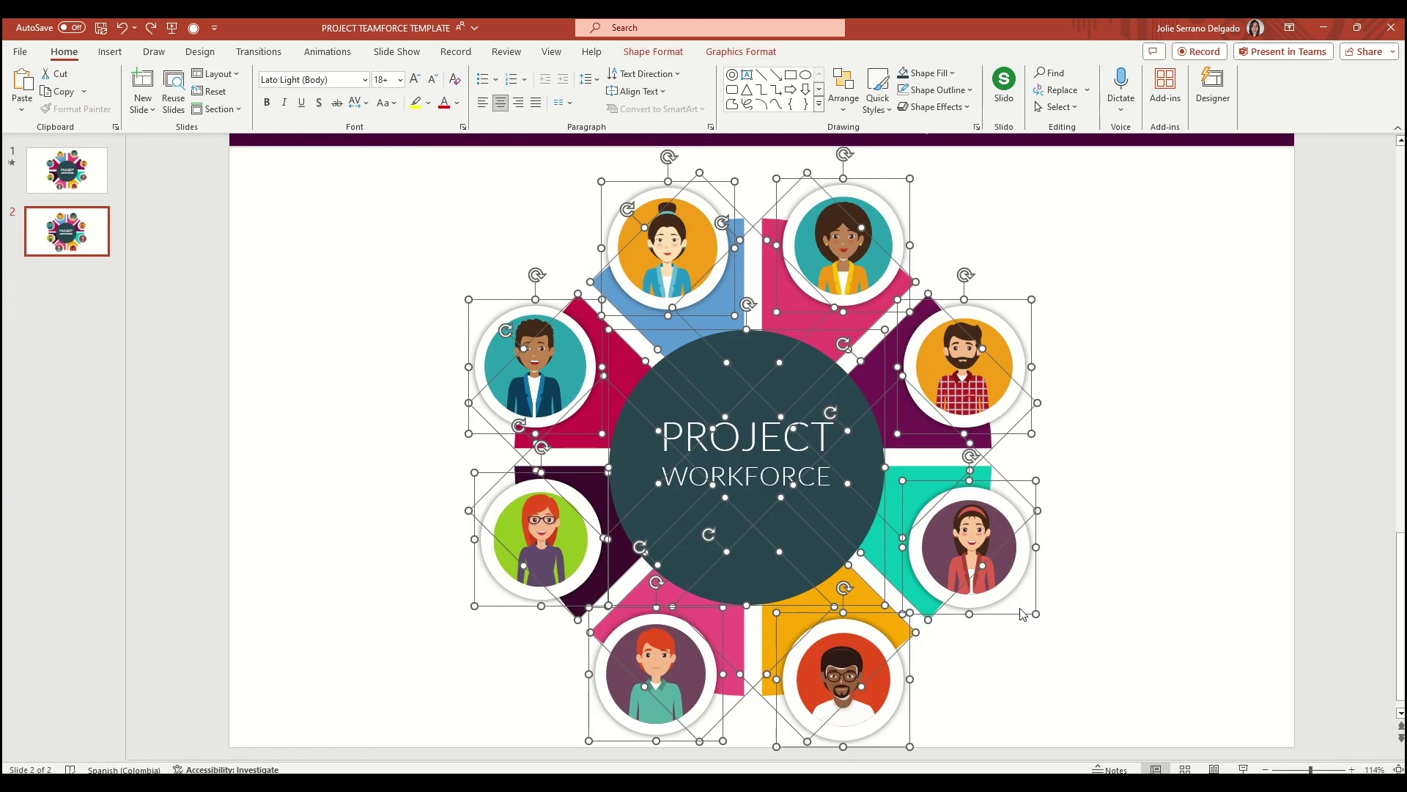
{"action": "right_click", "coordinate": [711, 355]}
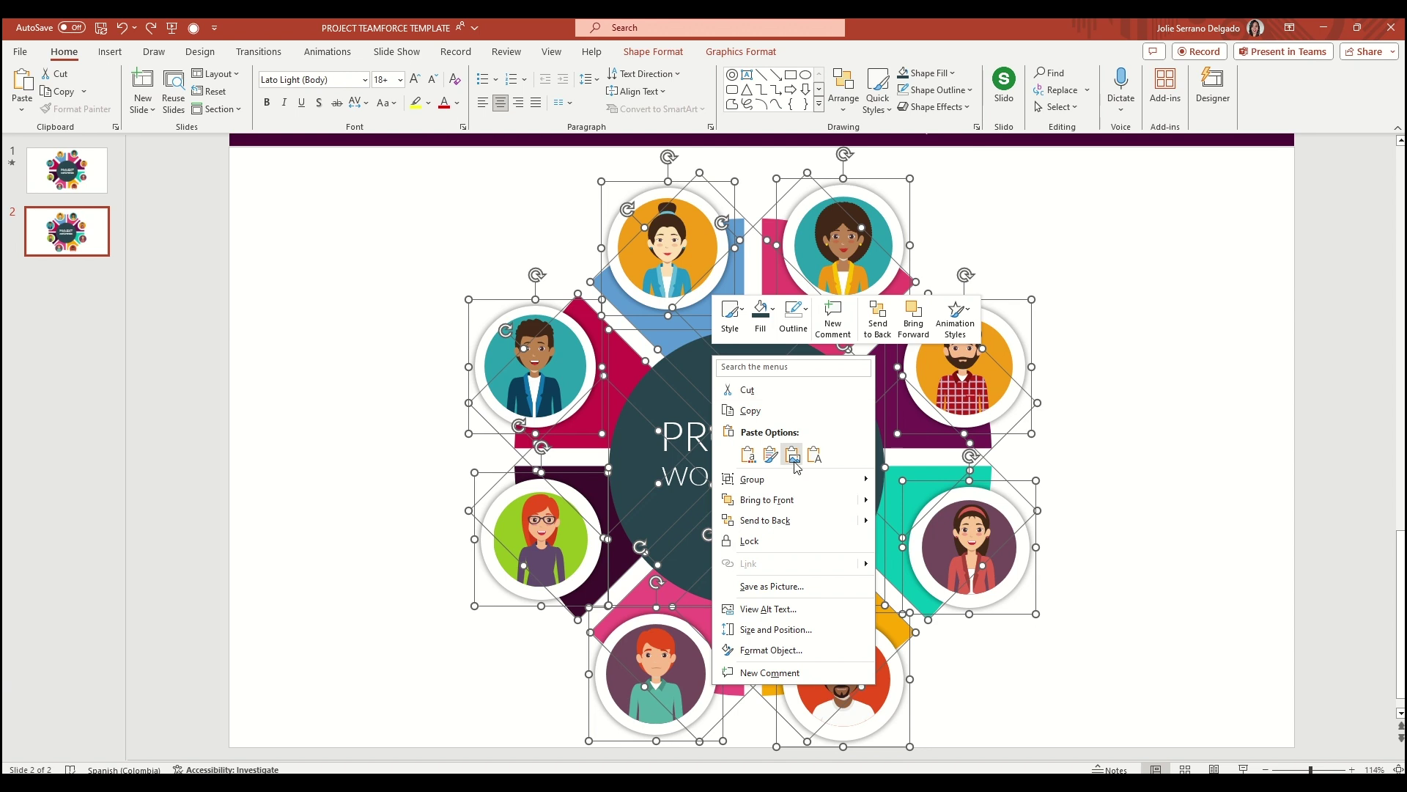
{"action": "mouse_move", "coordinate": [792, 484]}
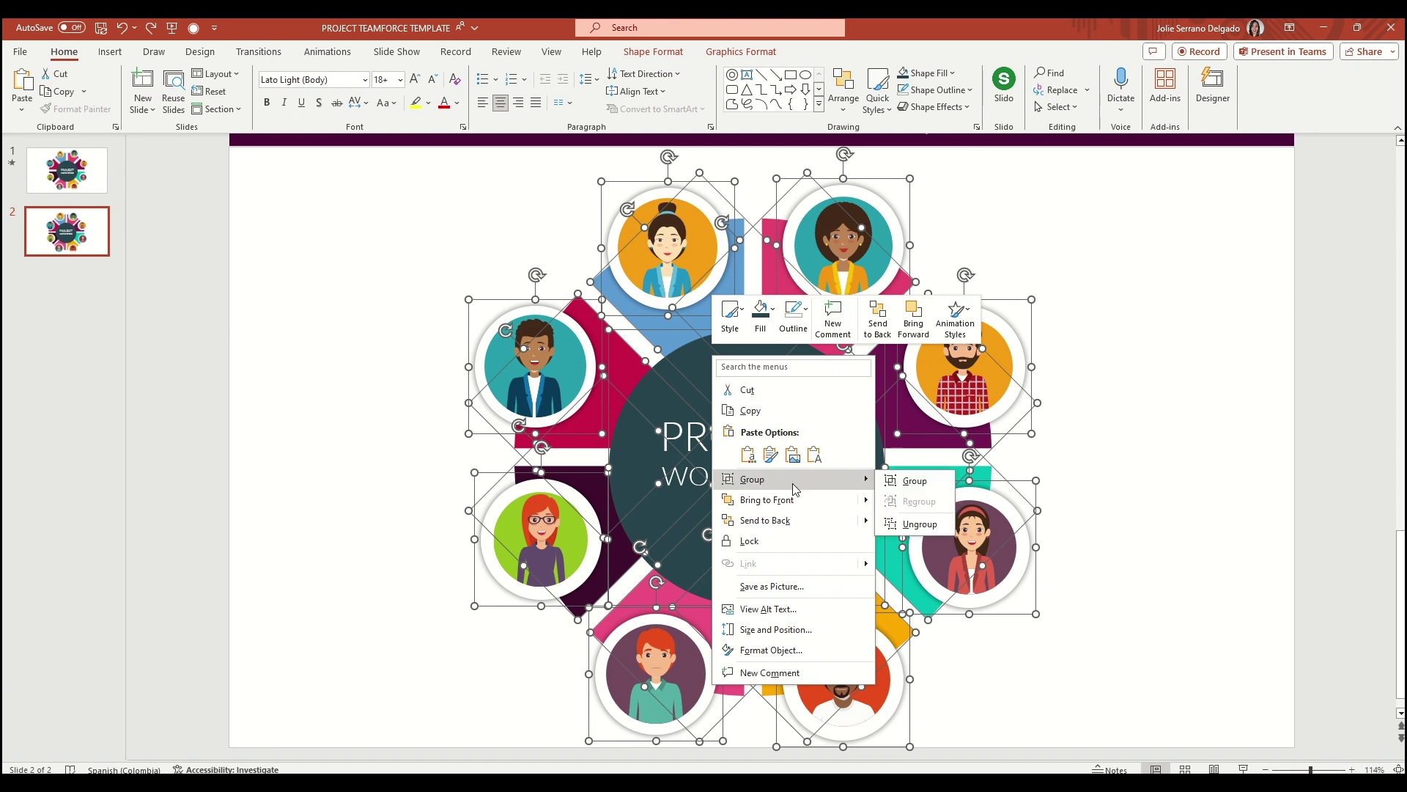
{"action": "left_click", "coordinate": [909, 483]}
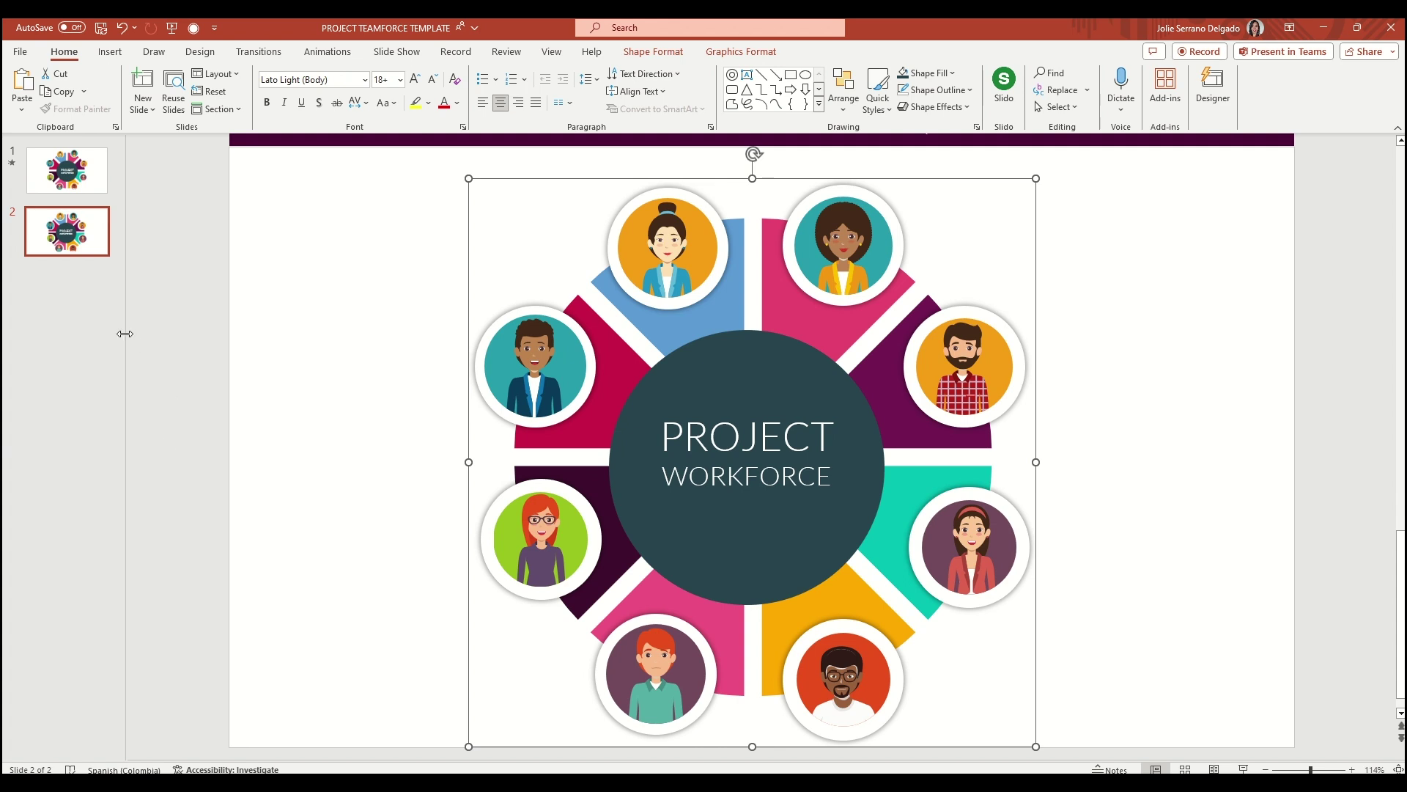
{"action": "left_click_drag", "start_coordinate": [124, 334], "coordinate": [294, 333]}
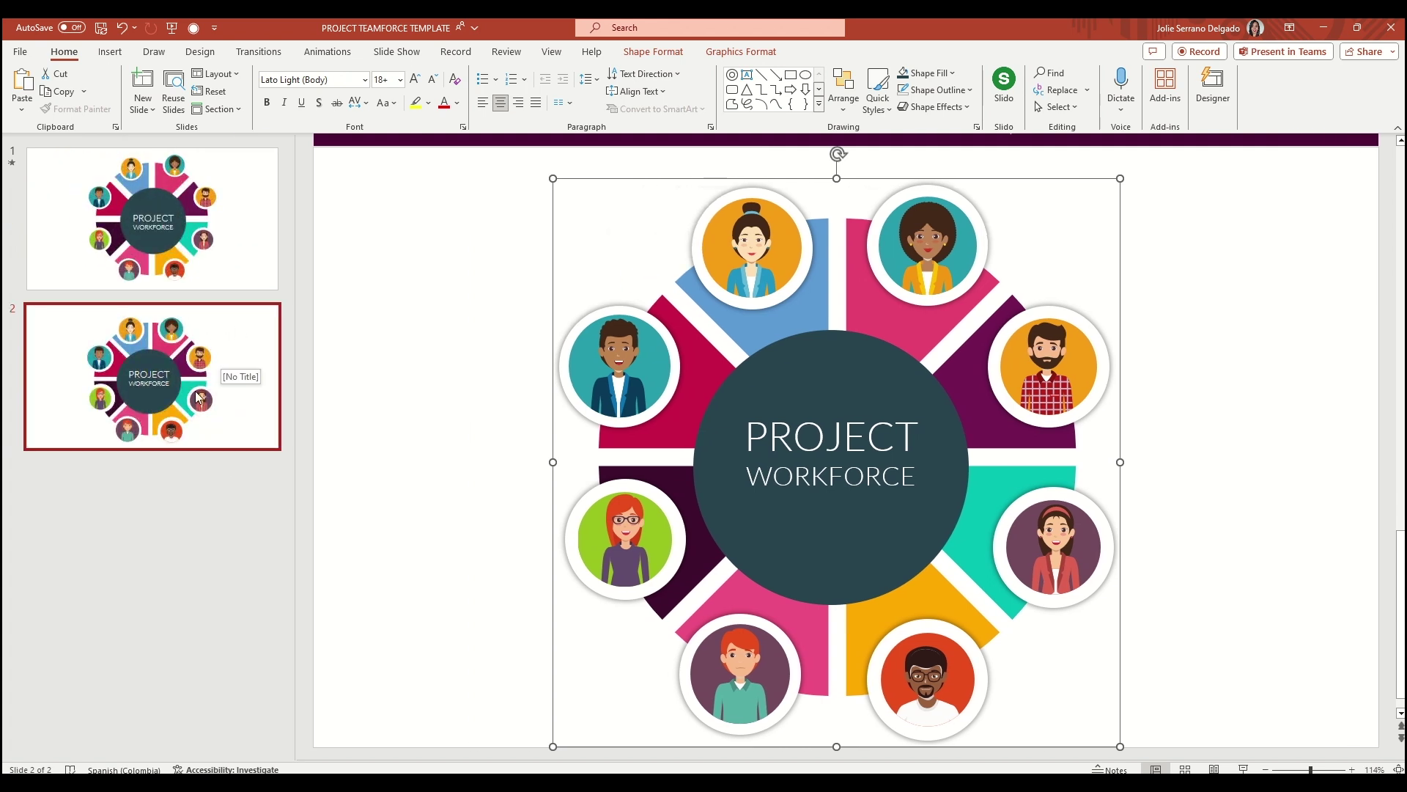
{"action": "right_click", "coordinate": [180, 352]}
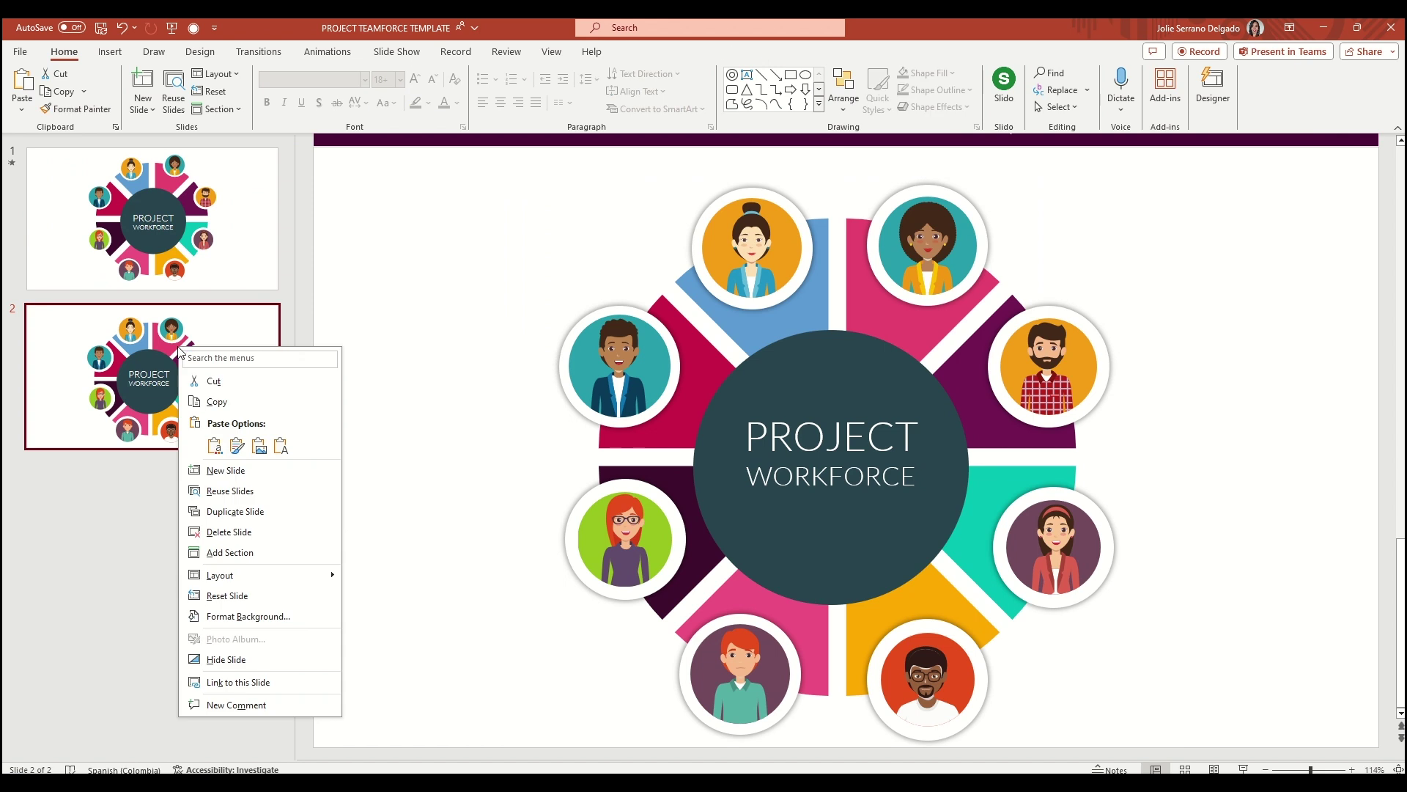
Duplicate slide 2 as slide 3, then shrink the donut and move it left
{"action": "left_click", "coordinate": [252, 513]}
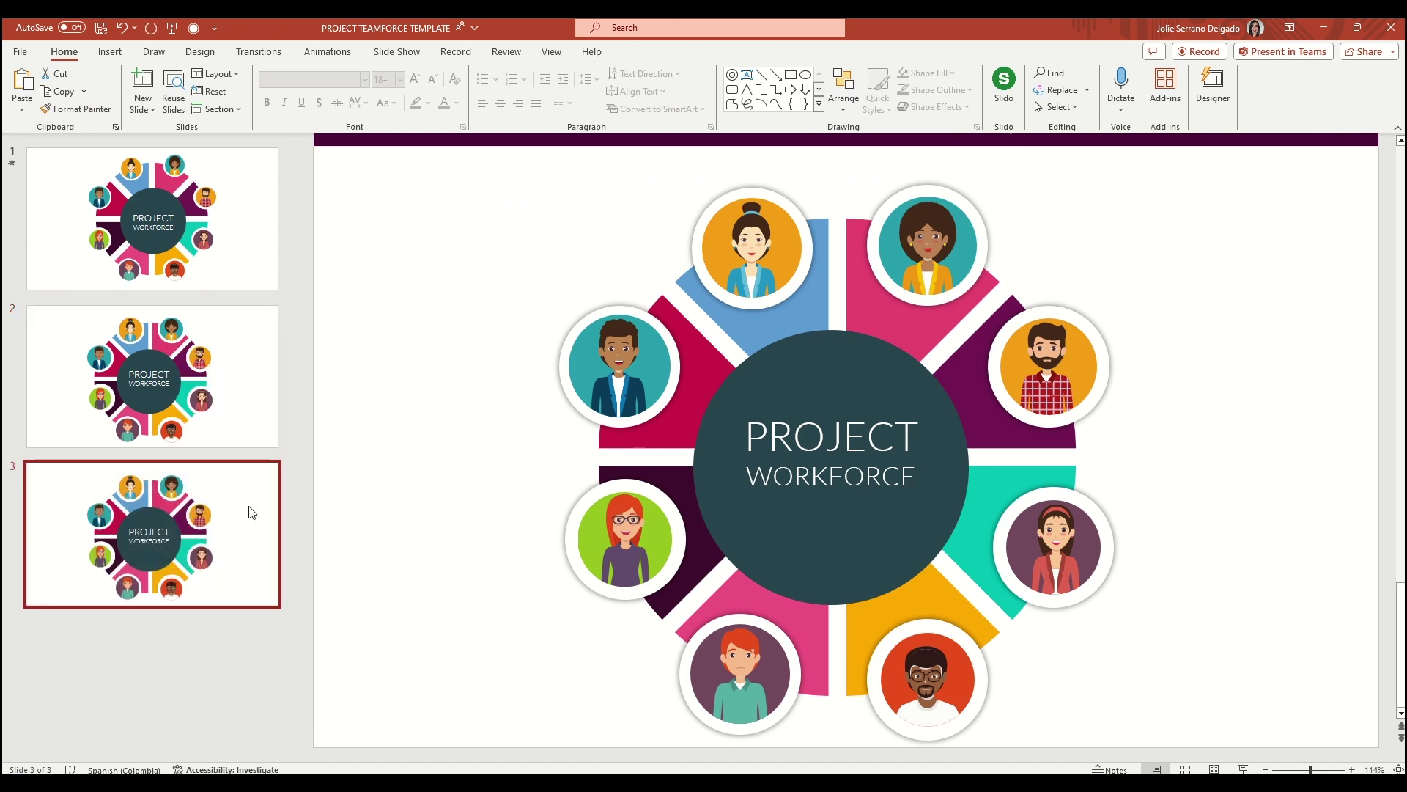
{"action": "left_click", "coordinate": [1111, 197]}
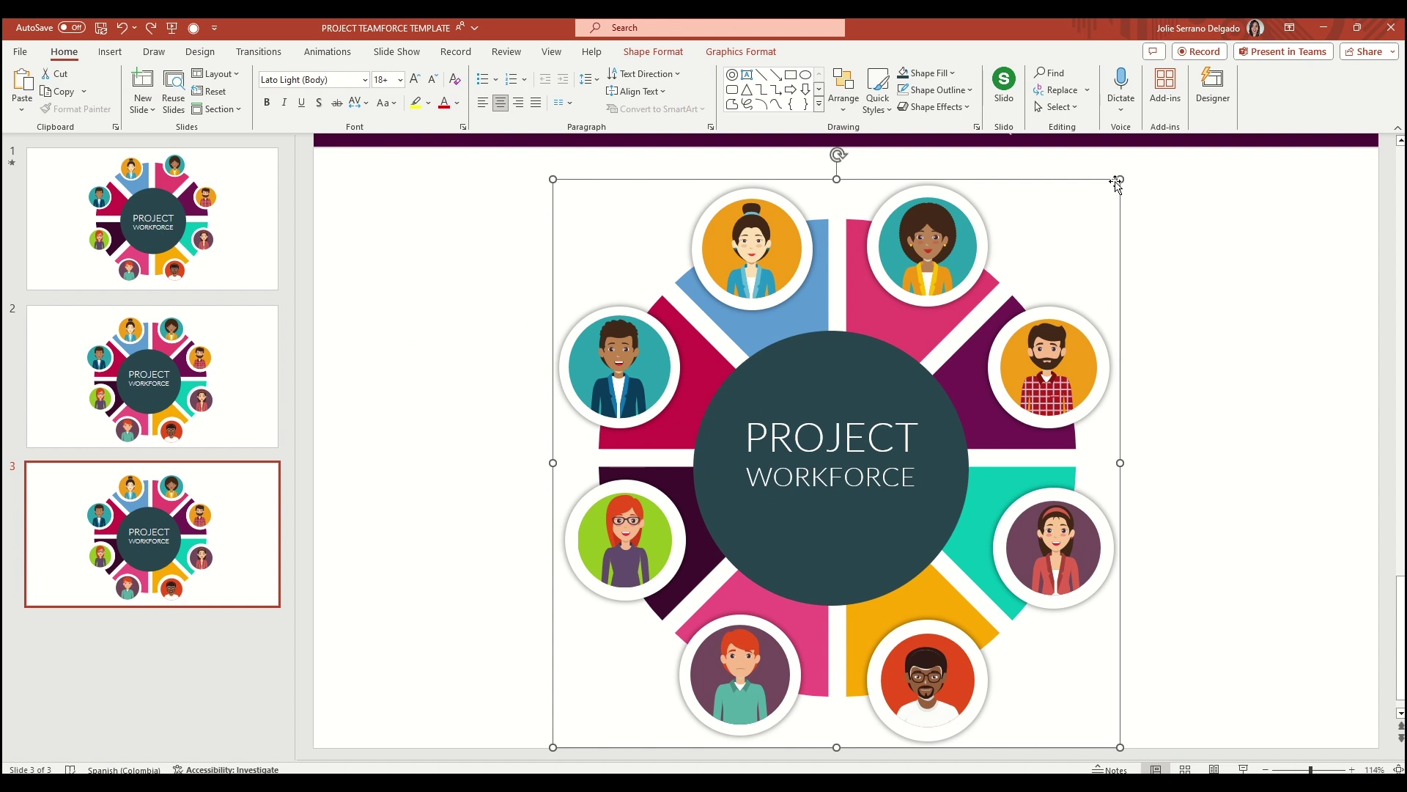
{"action": "left_click_drag", "start_coordinate": [1119, 178], "coordinate": [902, 360]}
{"action": "left_click_drag", "start_coordinate": [817, 407], "coordinate": [611, 334]}
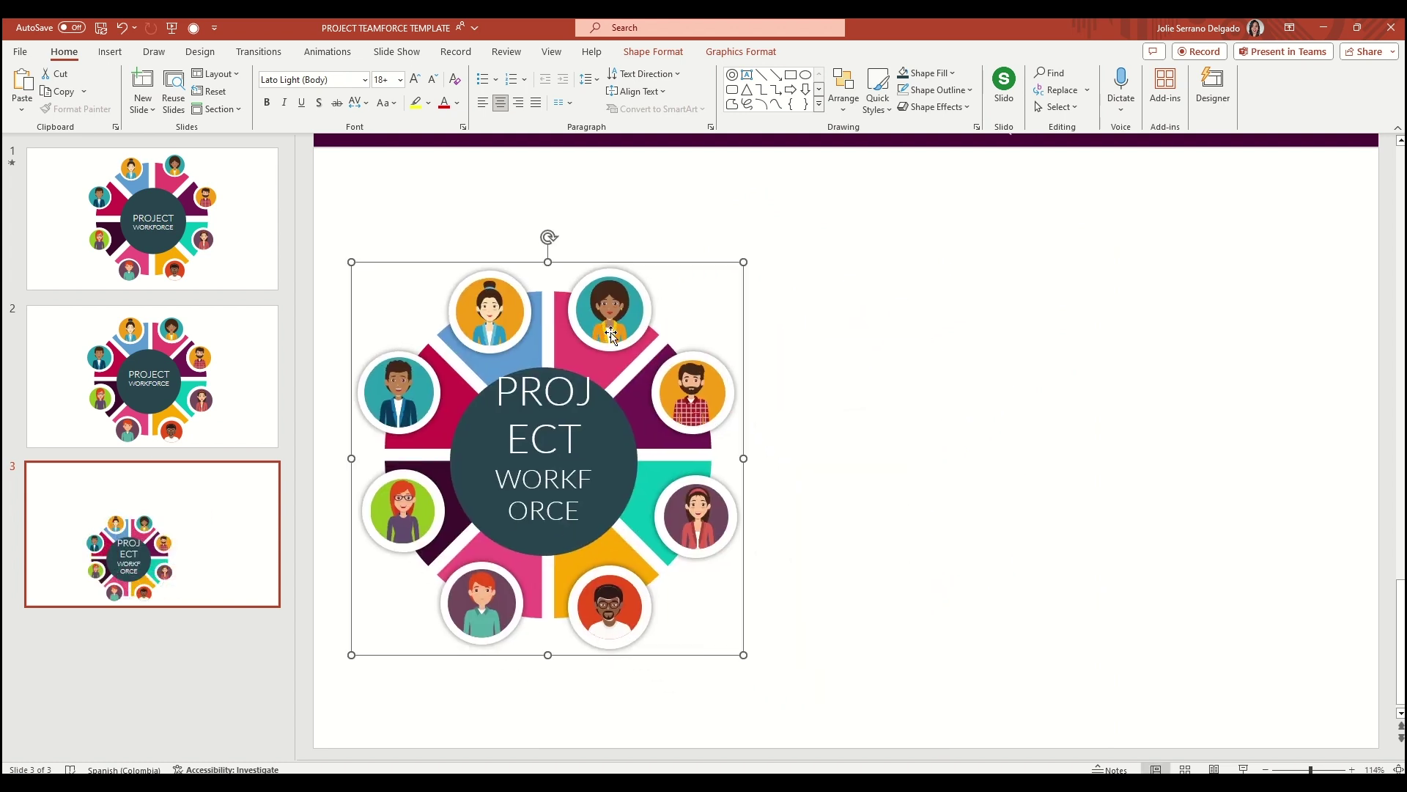
Refit the hub title text to the smaller circle and tilt the whole donut graphic
{"action": "left_click", "coordinate": [610, 435]}
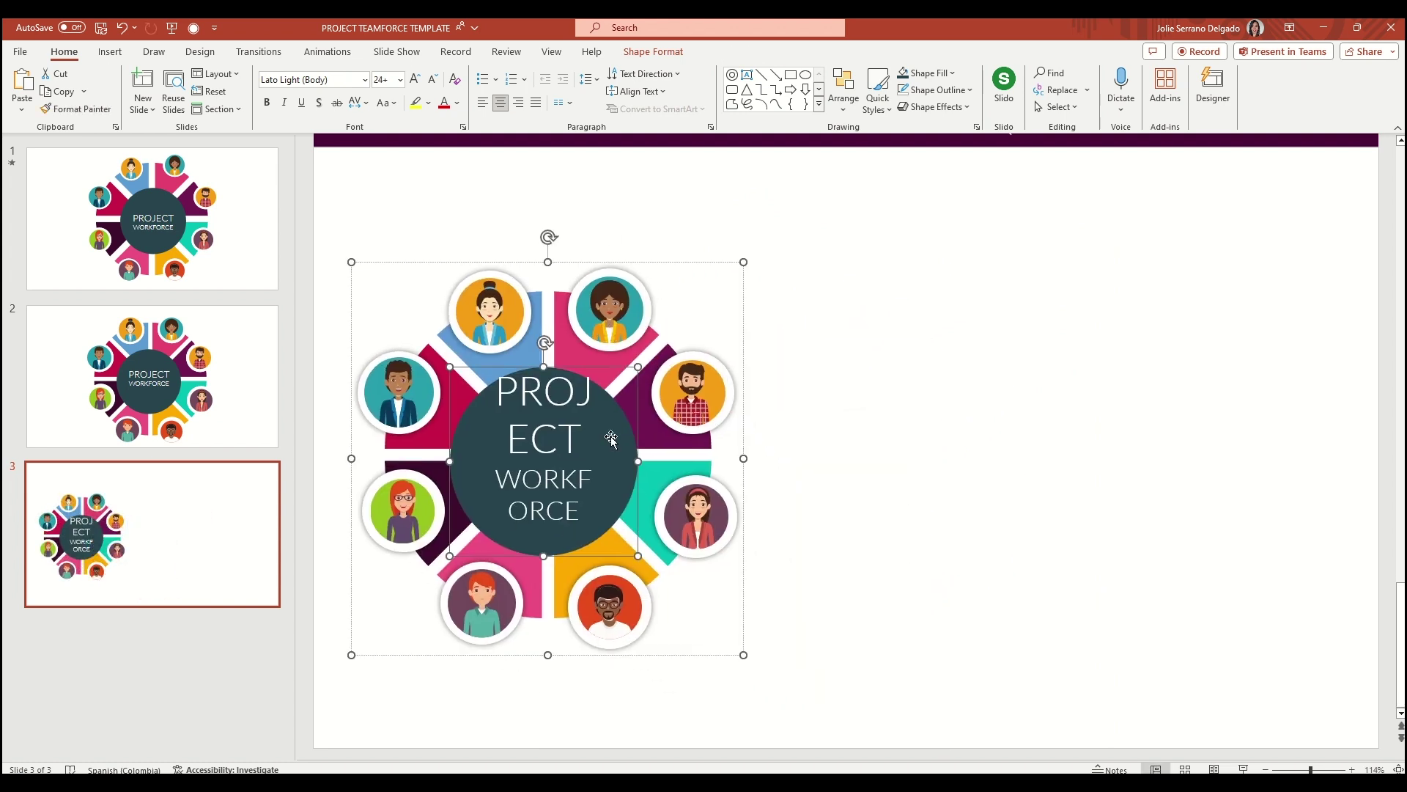
{"action": "left_click", "coordinate": [433, 82]}
{"action": "left_click", "coordinate": [433, 82]}
{"action": "left_click", "coordinate": [433, 82]}
{"action": "left_click", "coordinate": [434, 82]}
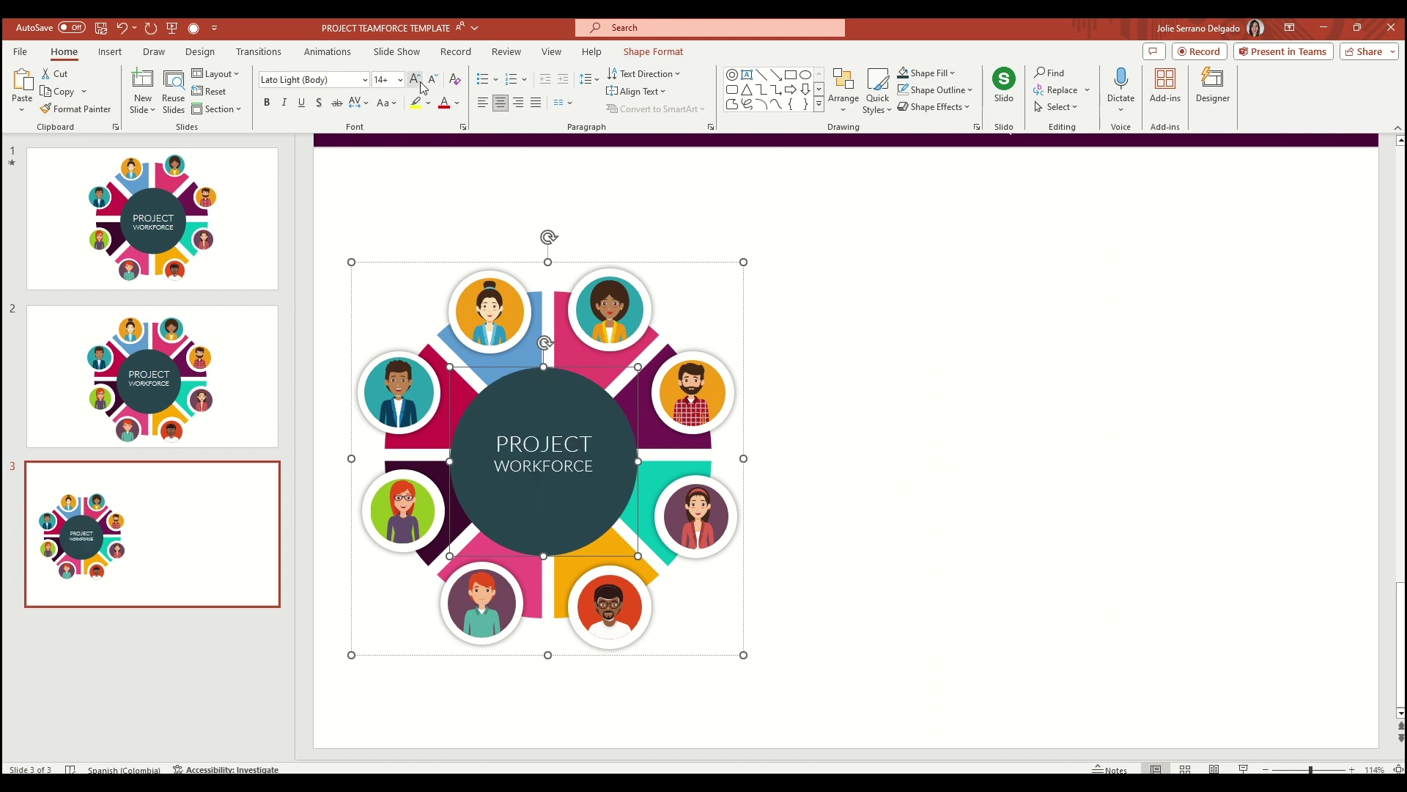
{"action": "left_click", "coordinate": [415, 79]}
{"action": "left_click", "coordinate": [944, 350]}
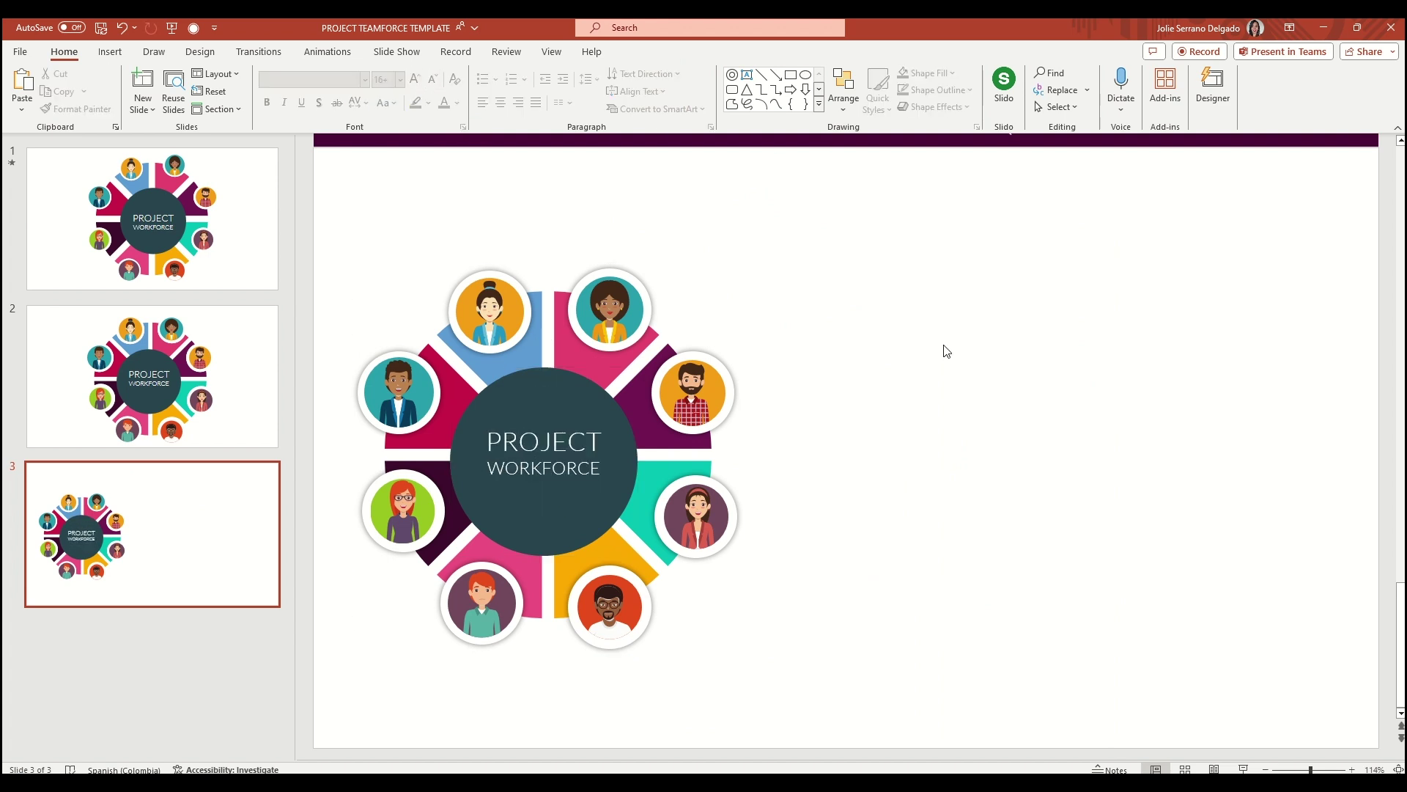
{"action": "left_click", "coordinate": [564, 341]}
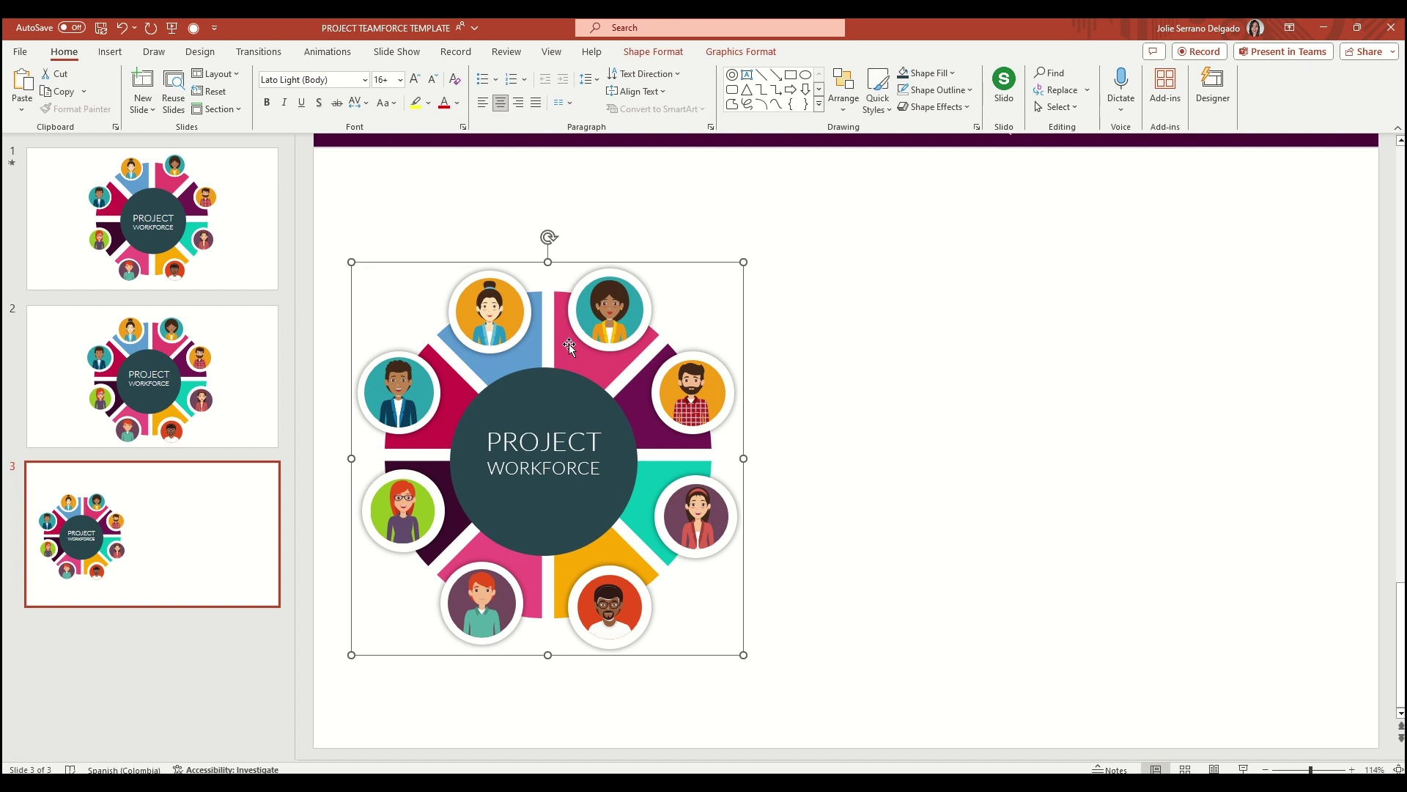
{"action": "left_click_drag", "start_coordinate": [553, 237], "coordinate": [694, 300]}
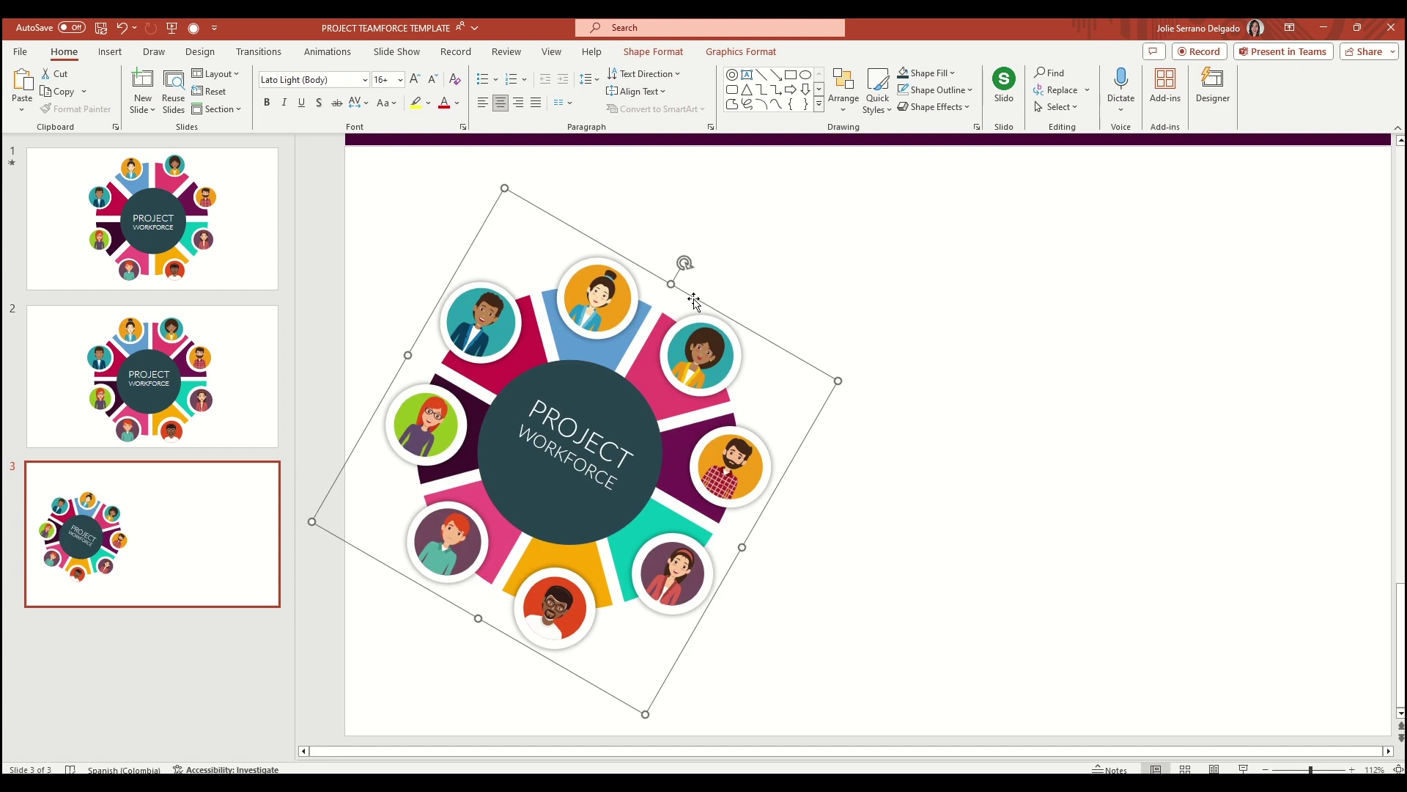
Ungroup the rotated donut graphic into separate shapes
{"action": "right_click", "coordinate": [625, 336]}
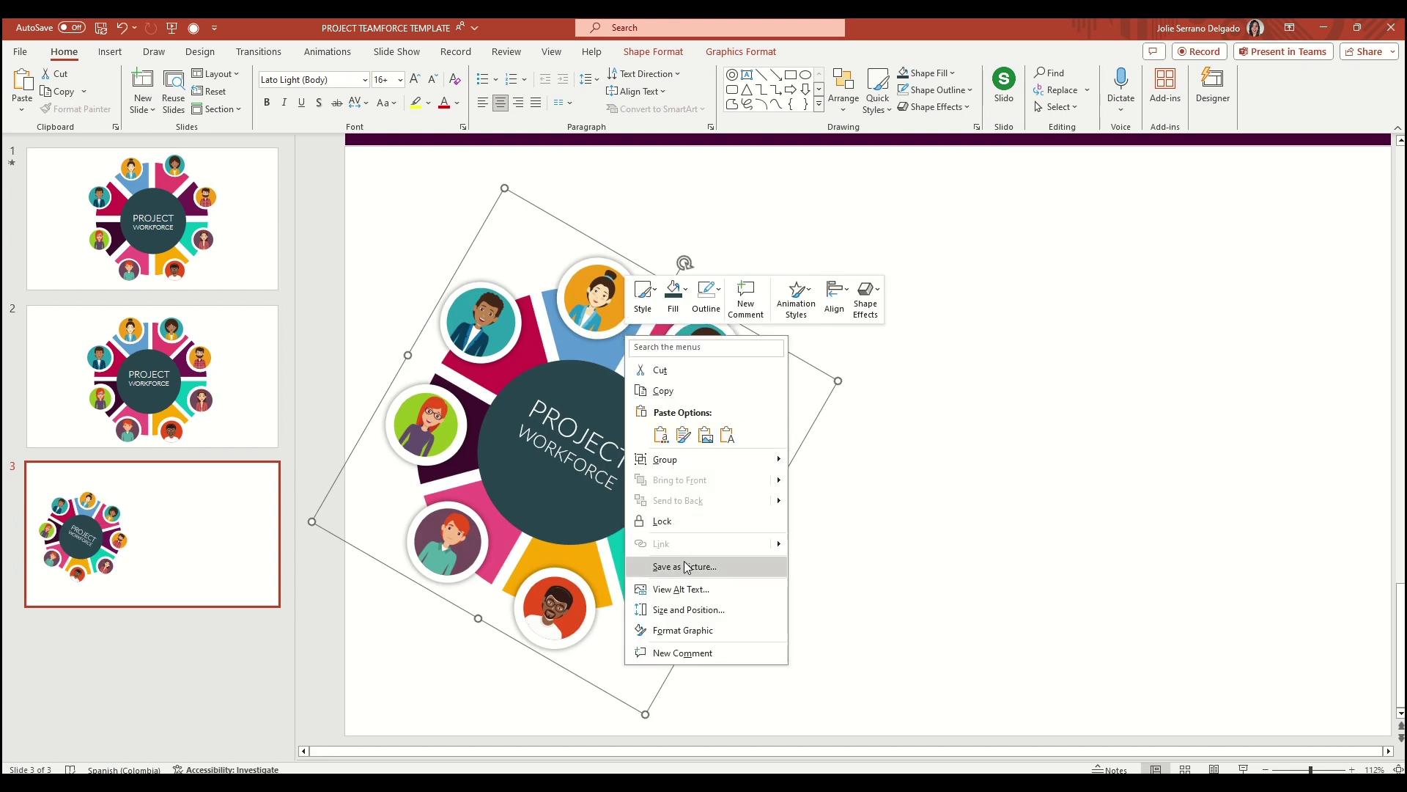
{"action": "mouse_move", "coordinate": [689, 460]}
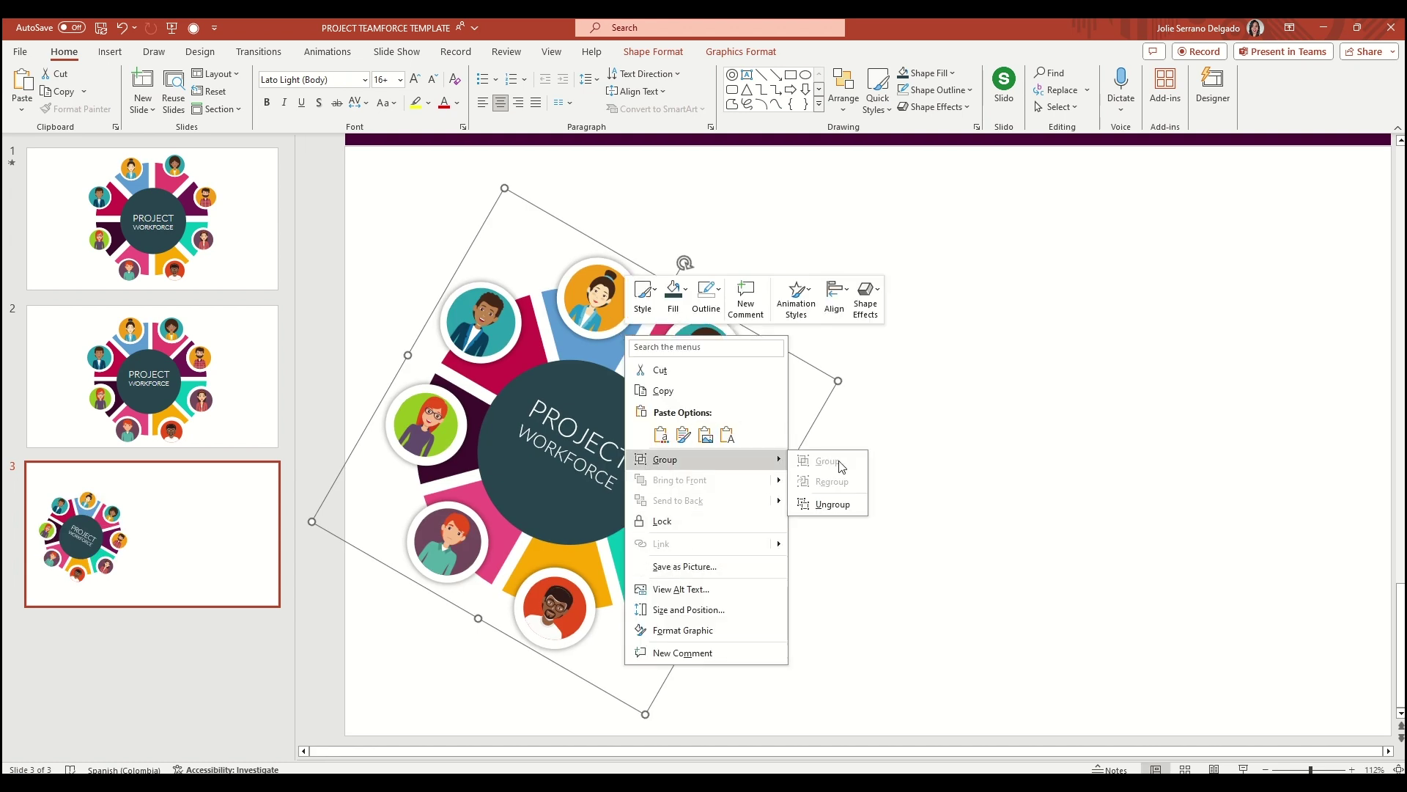
{"action": "left_click", "coordinate": [820, 505]}
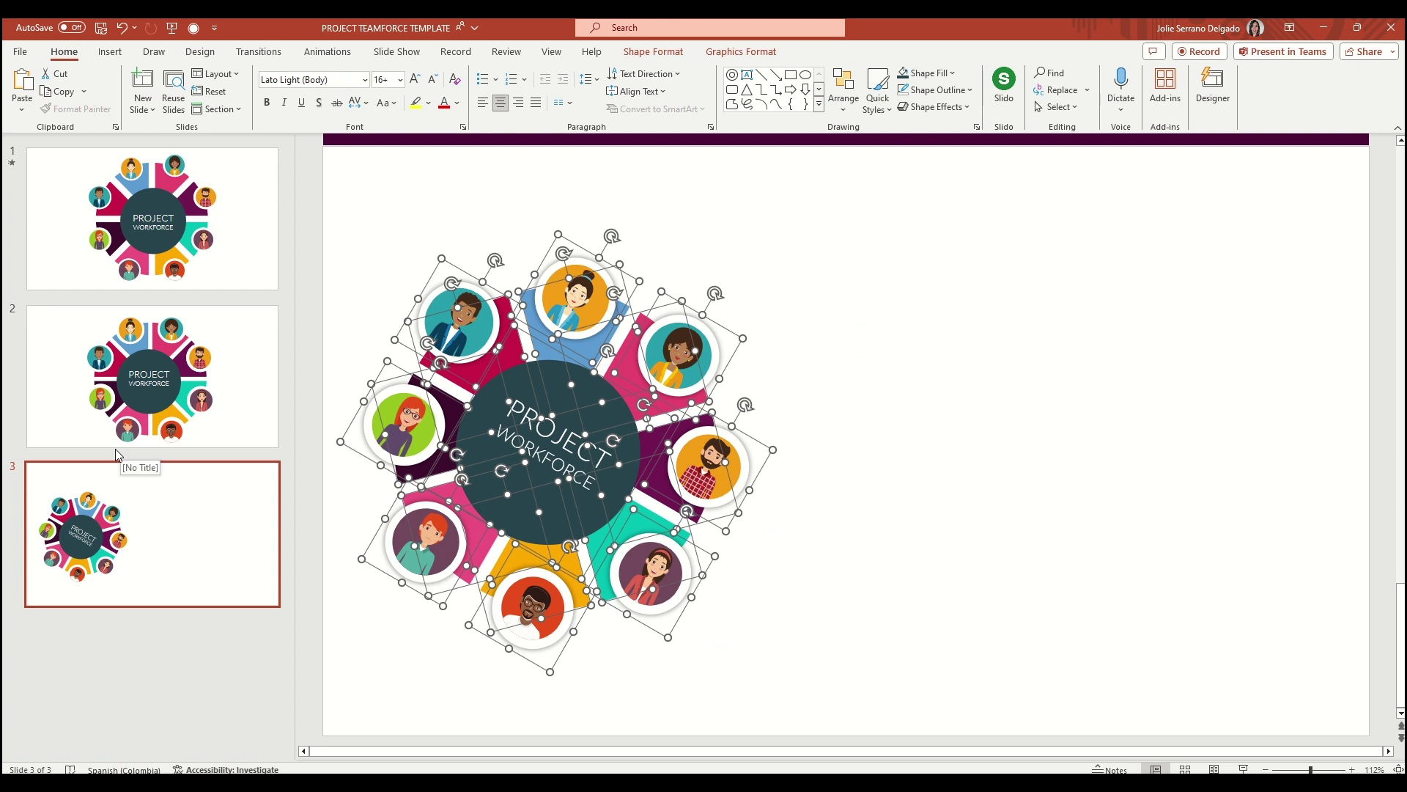
Rotate the centre circle and all eight avatars back upright
{"action": "left_click", "coordinate": [757, 418]}
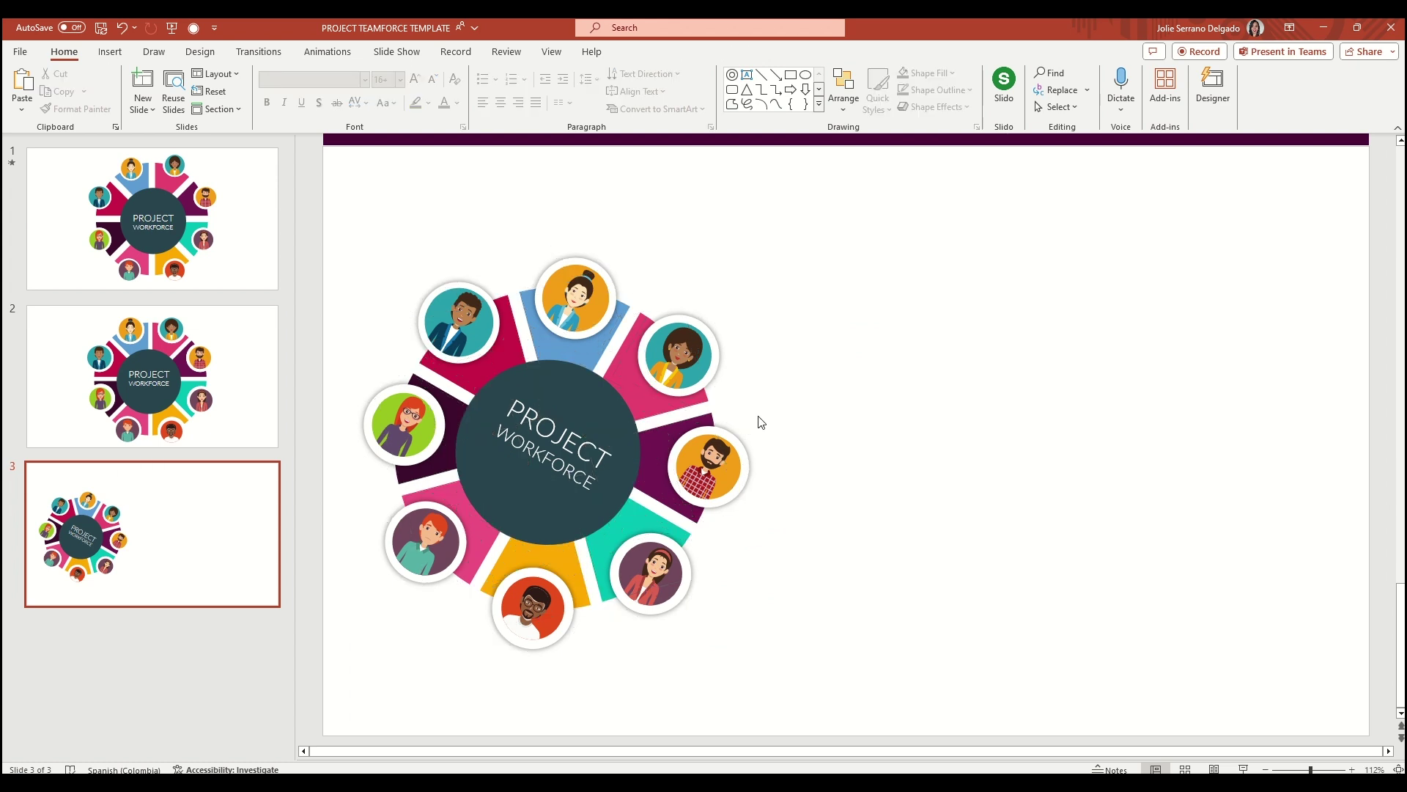
{"action": "left_click", "coordinate": [575, 299]}
{"action": "left_click", "coordinate": [678, 355], "text": "shift"}
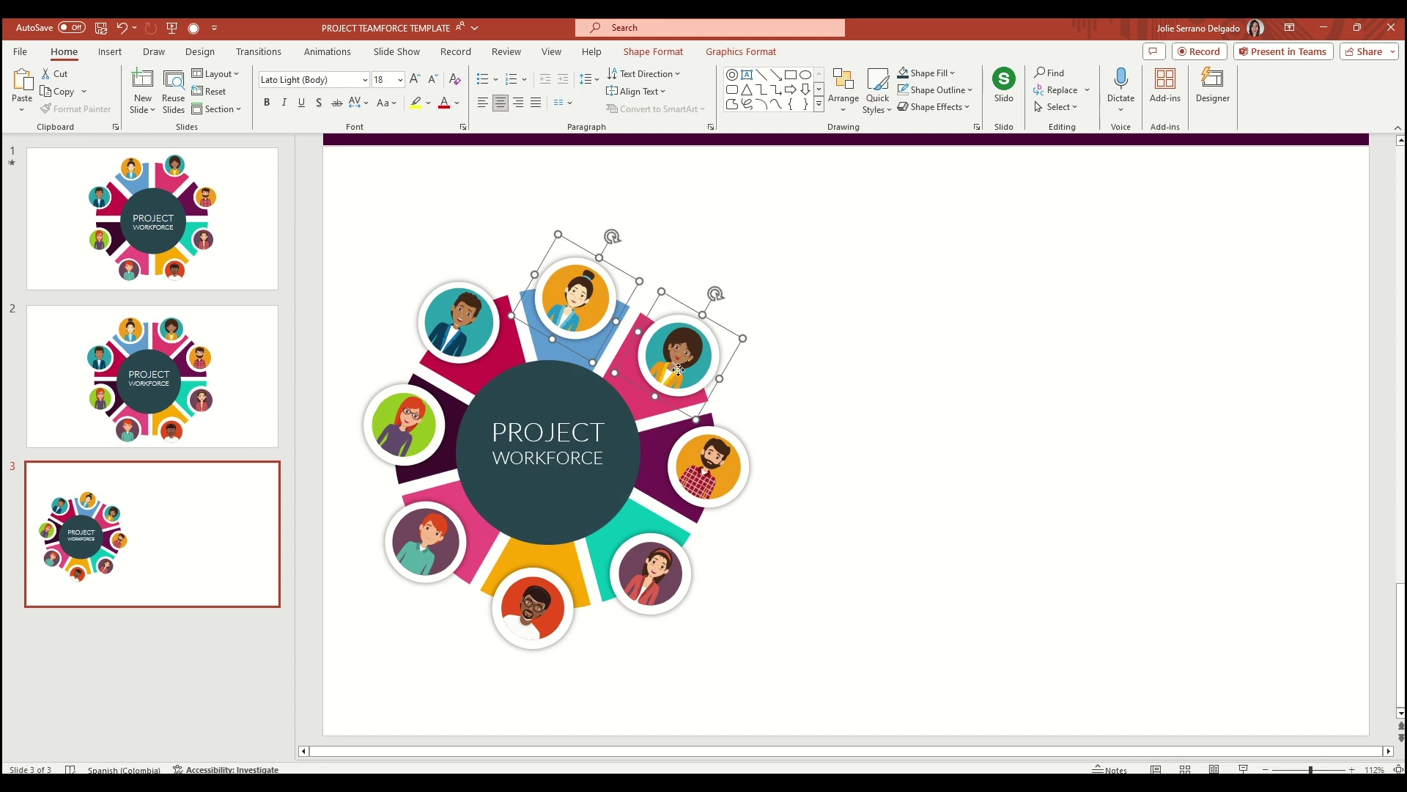
{"action": "left_click", "coordinate": [707, 468], "text": "shift"}
{"action": "left_click", "coordinate": [650, 575], "text": "shift"}
{"action": "left_click", "coordinate": [533, 607], "text": "shift"}
{"action": "left_click", "coordinate": [422, 575], "text": "shift"}
{"action": "left_click", "coordinate": [414, 437], "text": "shift"}
{"action": "left_click", "coordinate": [458, 330], "text": "shift"}
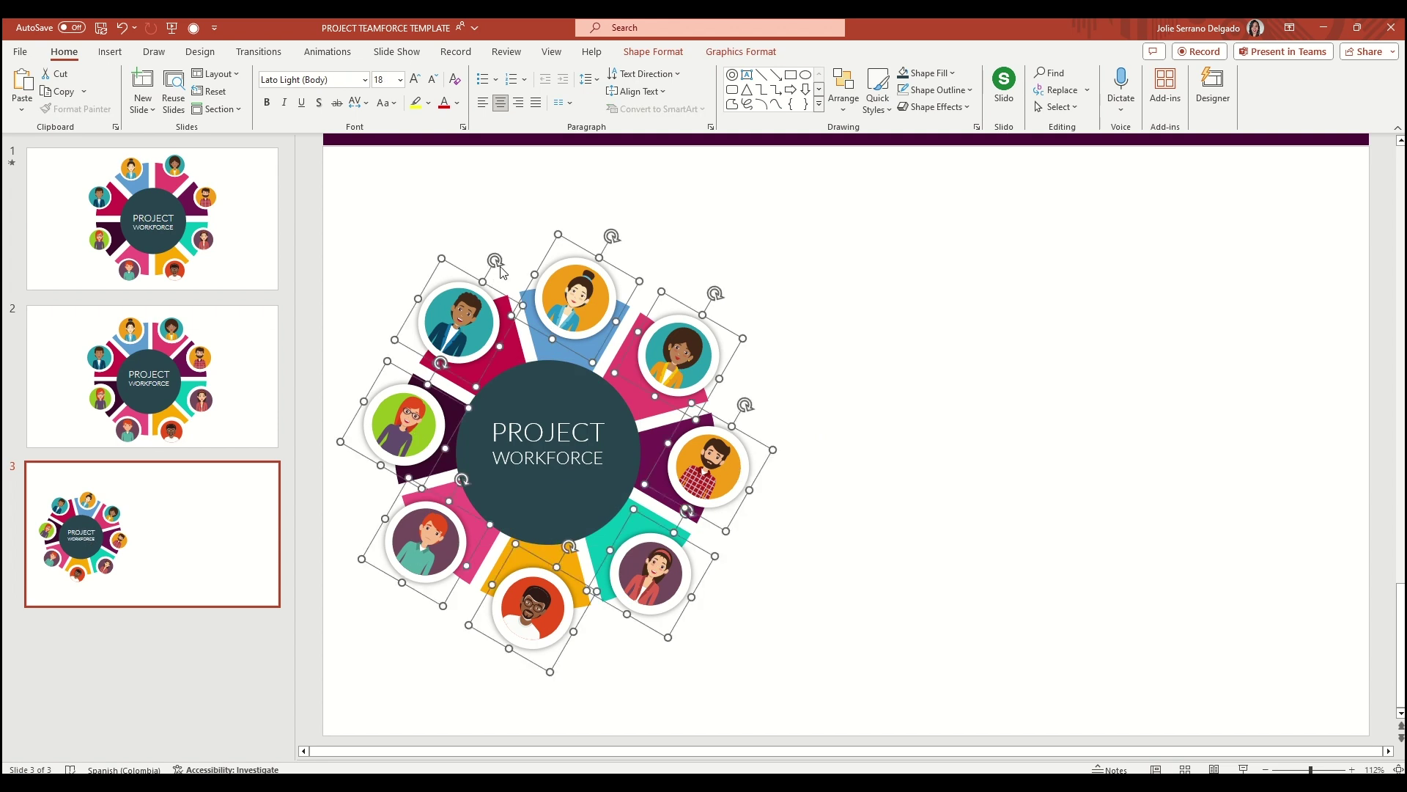
{"action": "left_click_drag", "start_coordinate": [499, 265], "coordinate": [487, 178]}
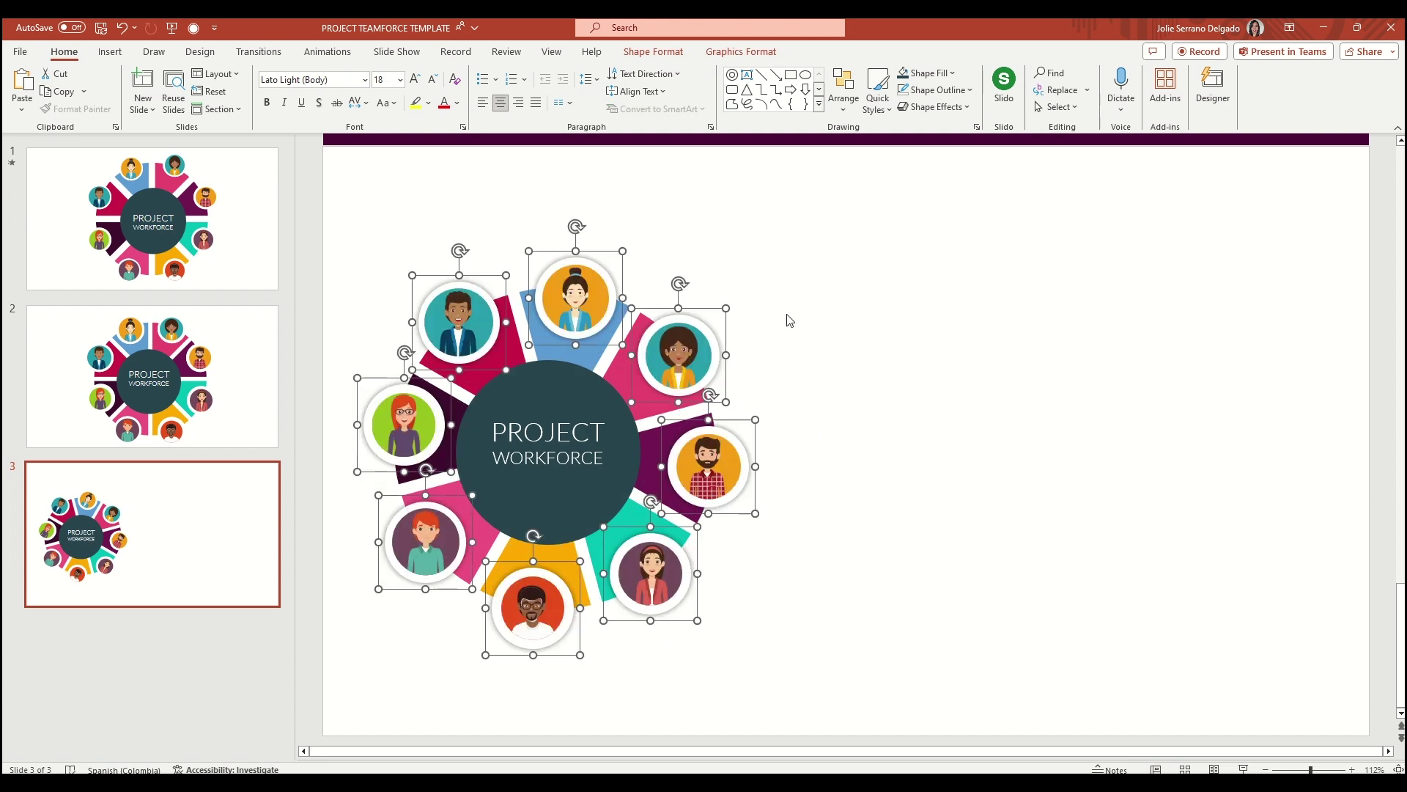
{"action": "left_click", "coordinate": [840, 380]}
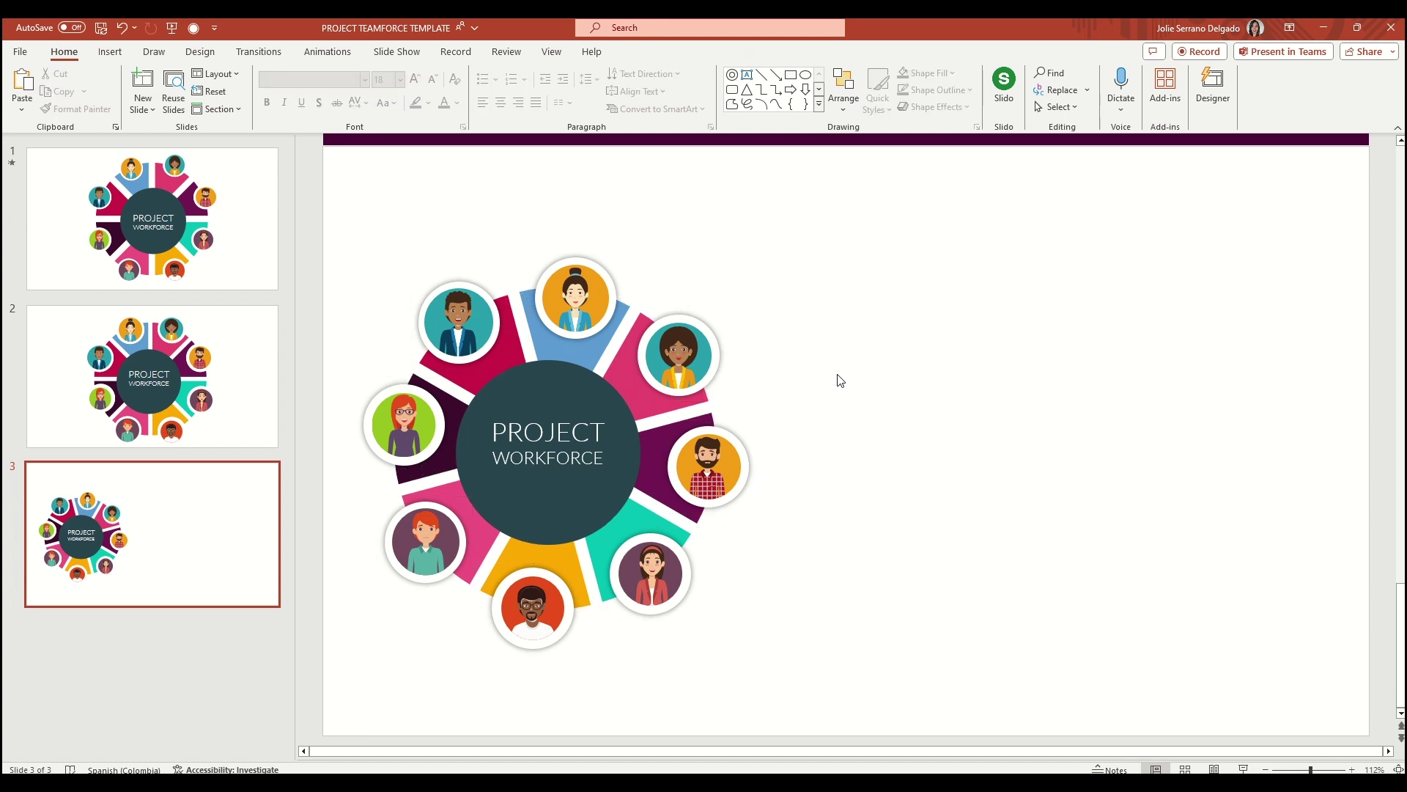
Stretch the top-right pink wedge outward and place its enlarged avatar at the end
{"action": "left_click", "coordinate": [645, 323]}
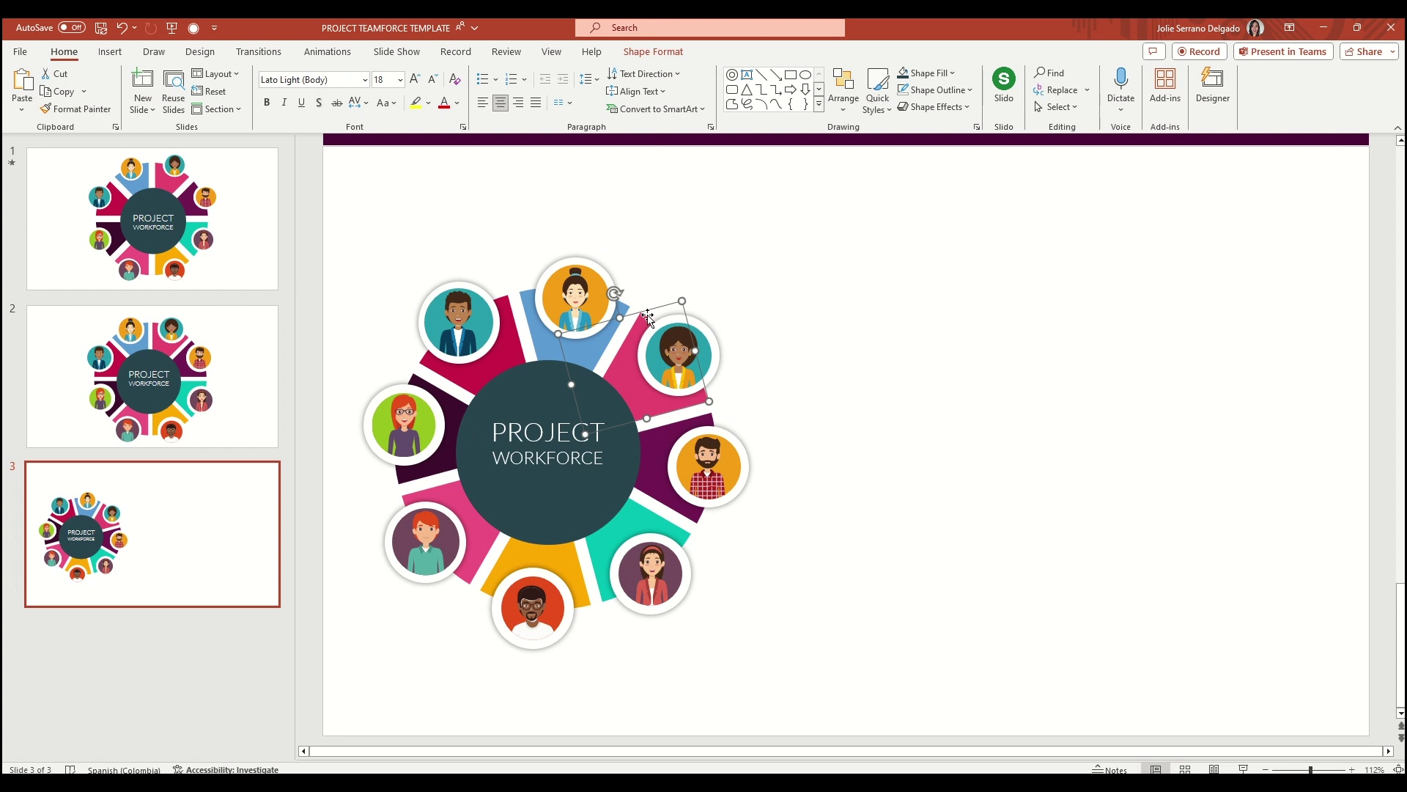
{"action": "left_click_drag", "start_coordinate": [680, 300], "coordinate": [767, 237]}
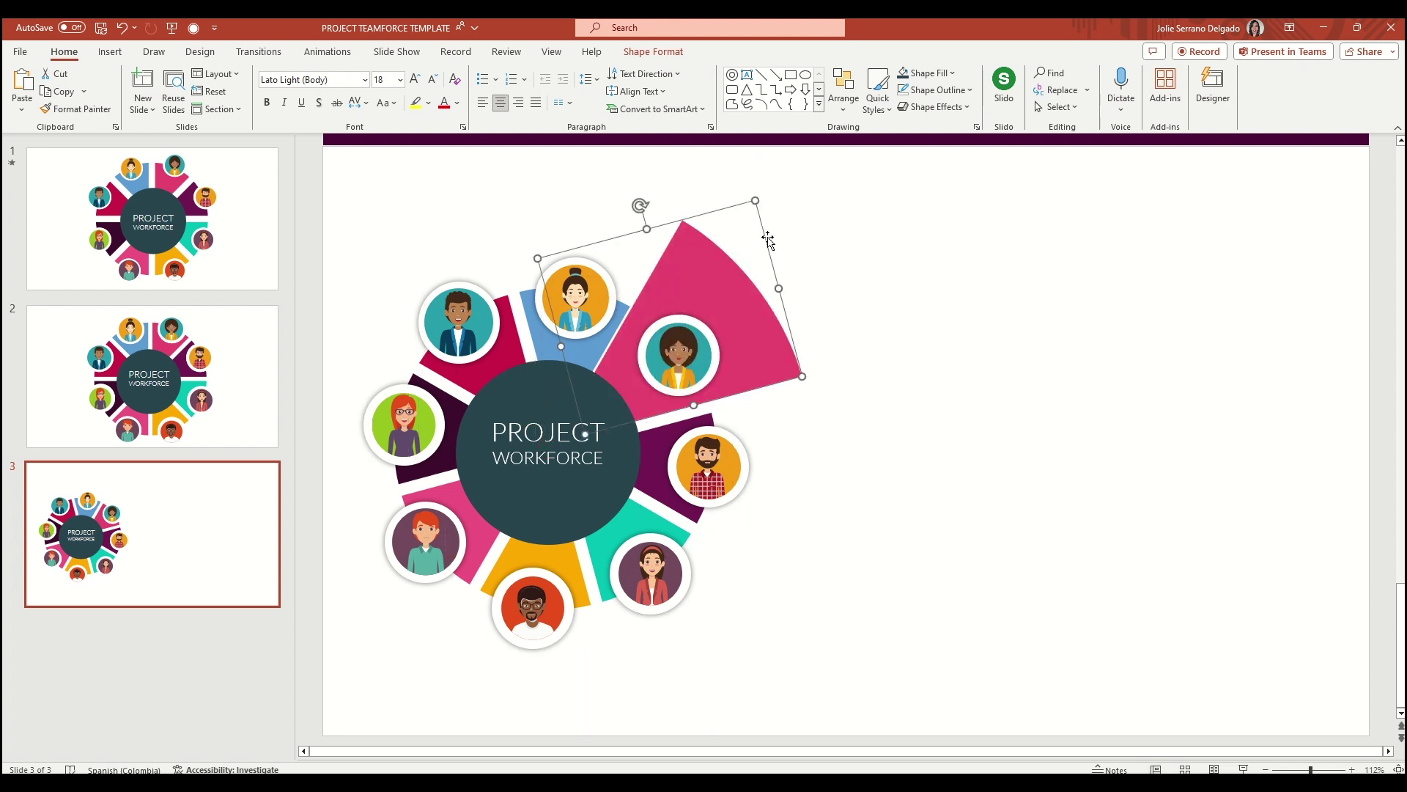
{"action": "left_click", "coordinate": [723, 308]}
{"action": "left_click_drag", "start_coordinate": [724, 307], "coordinate": [780, 261]}
{"action": "left_click_drag", "start_coordinate": [716, 326], "coordinate": [759, 302]}
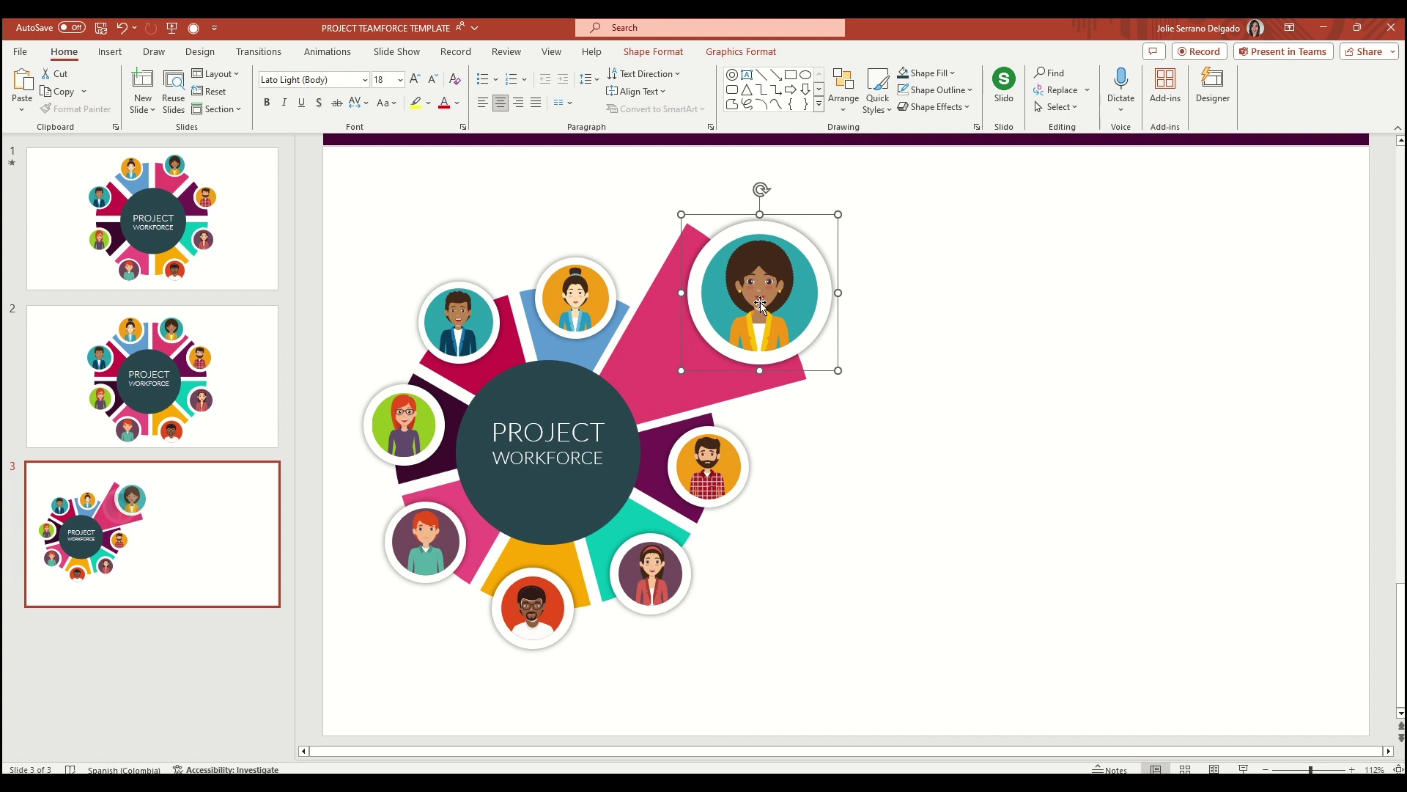
On slide 2, ungroup the donut into separate sectors, avatar rings and centre circle
{"action": "left_click", "coordinate": [433, 242]}
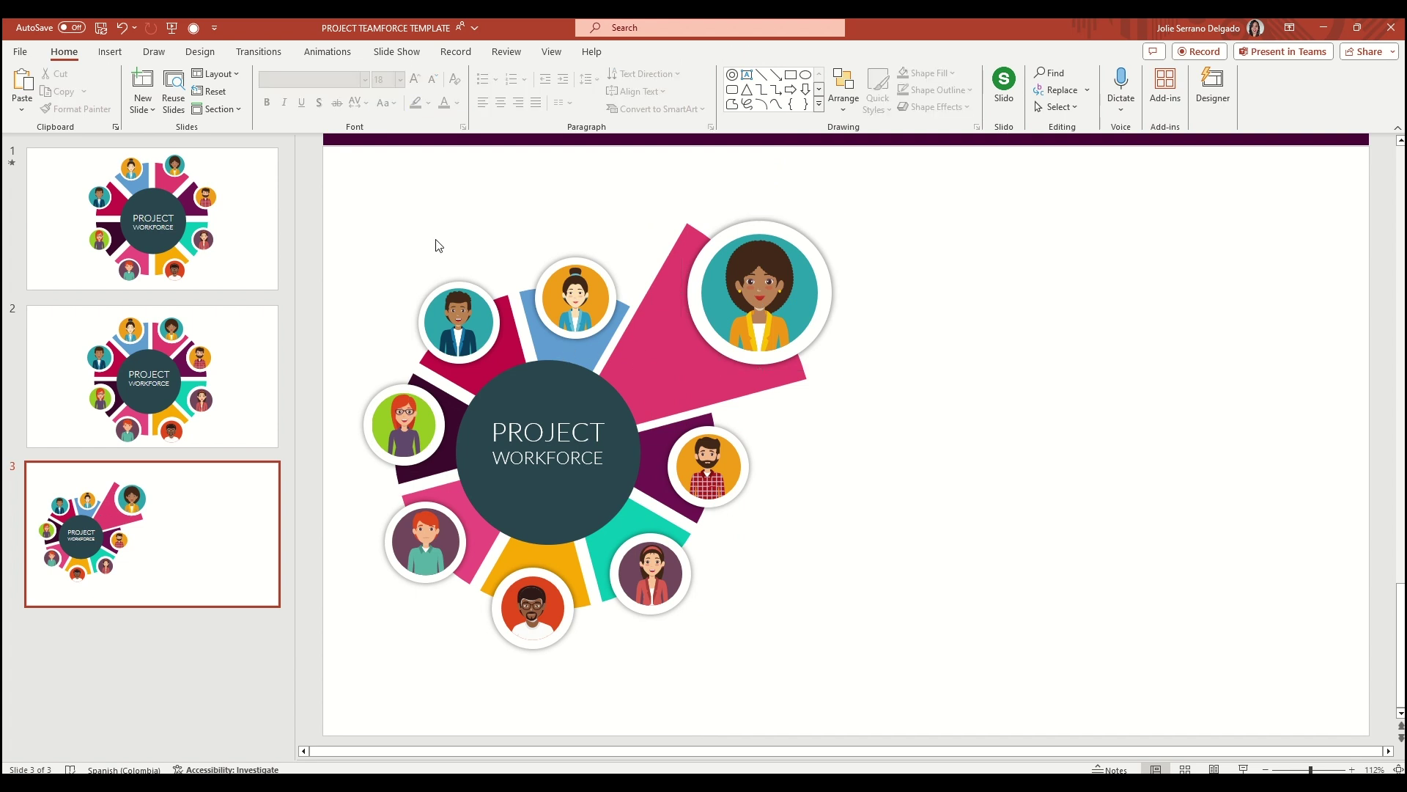
{"action": "left_click", "coordinate": [175, 377]}
{"action": "left_click", "coordinate": [566, 367]}
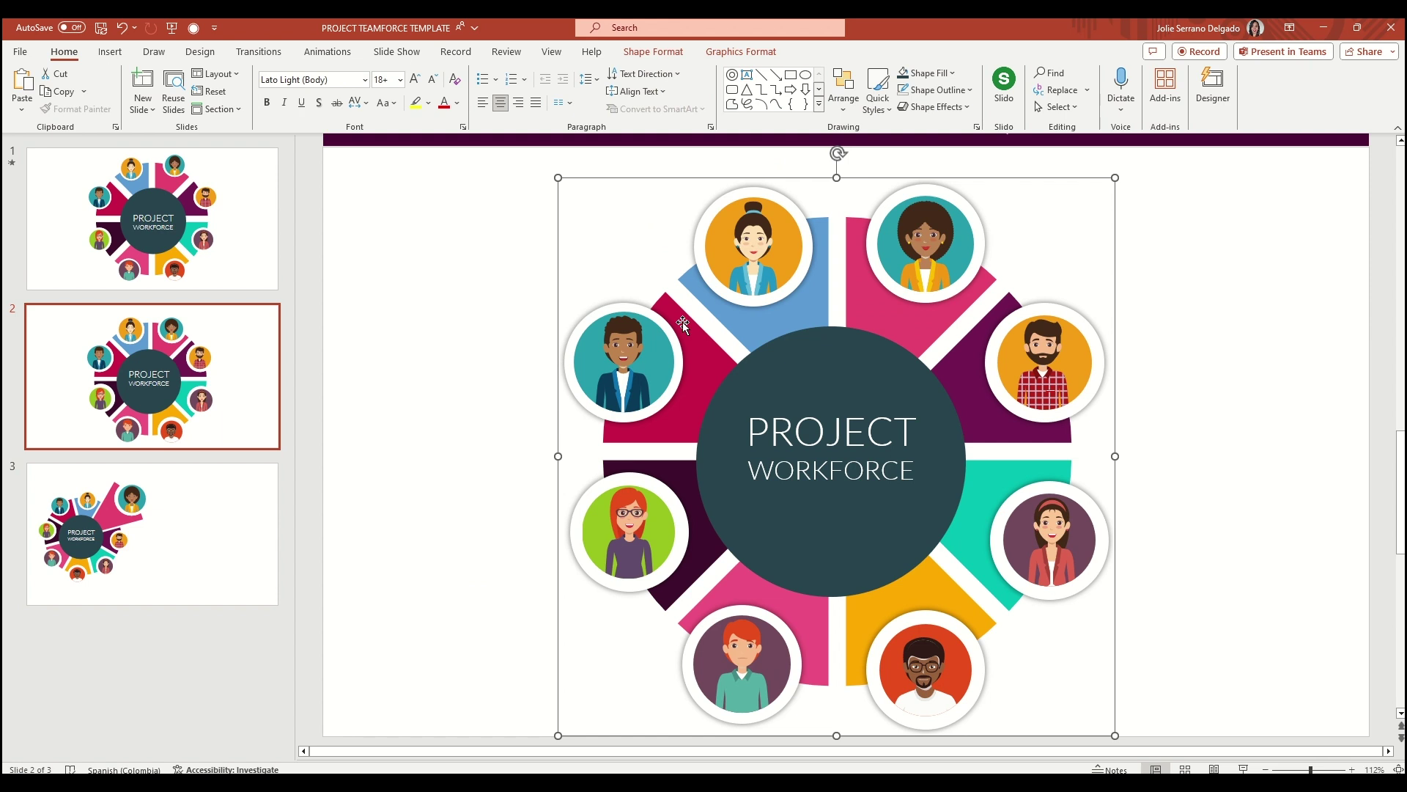
{"action": "left_click", "coordinate": [847, 117]}
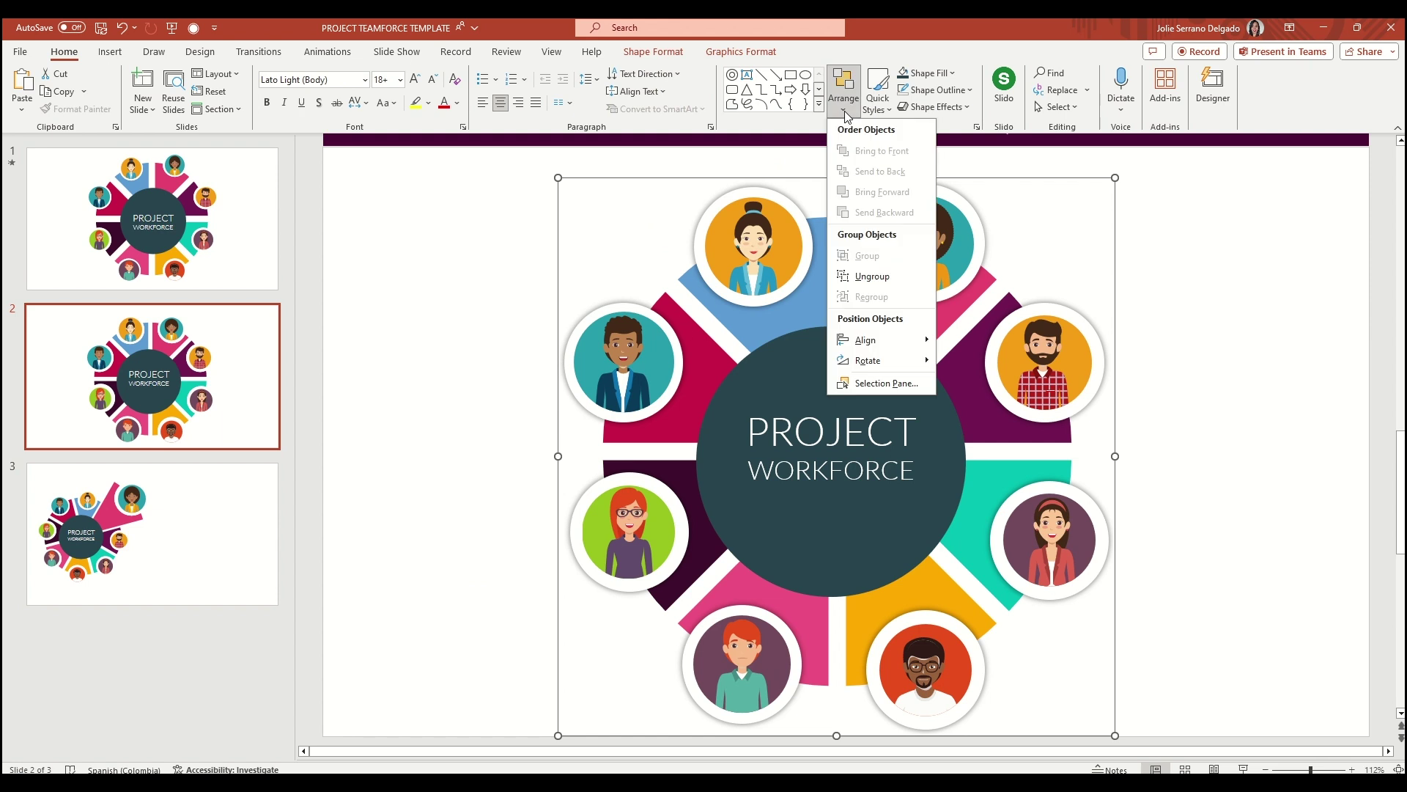
{"action": "left_click", "coordinate": [847, 282]}
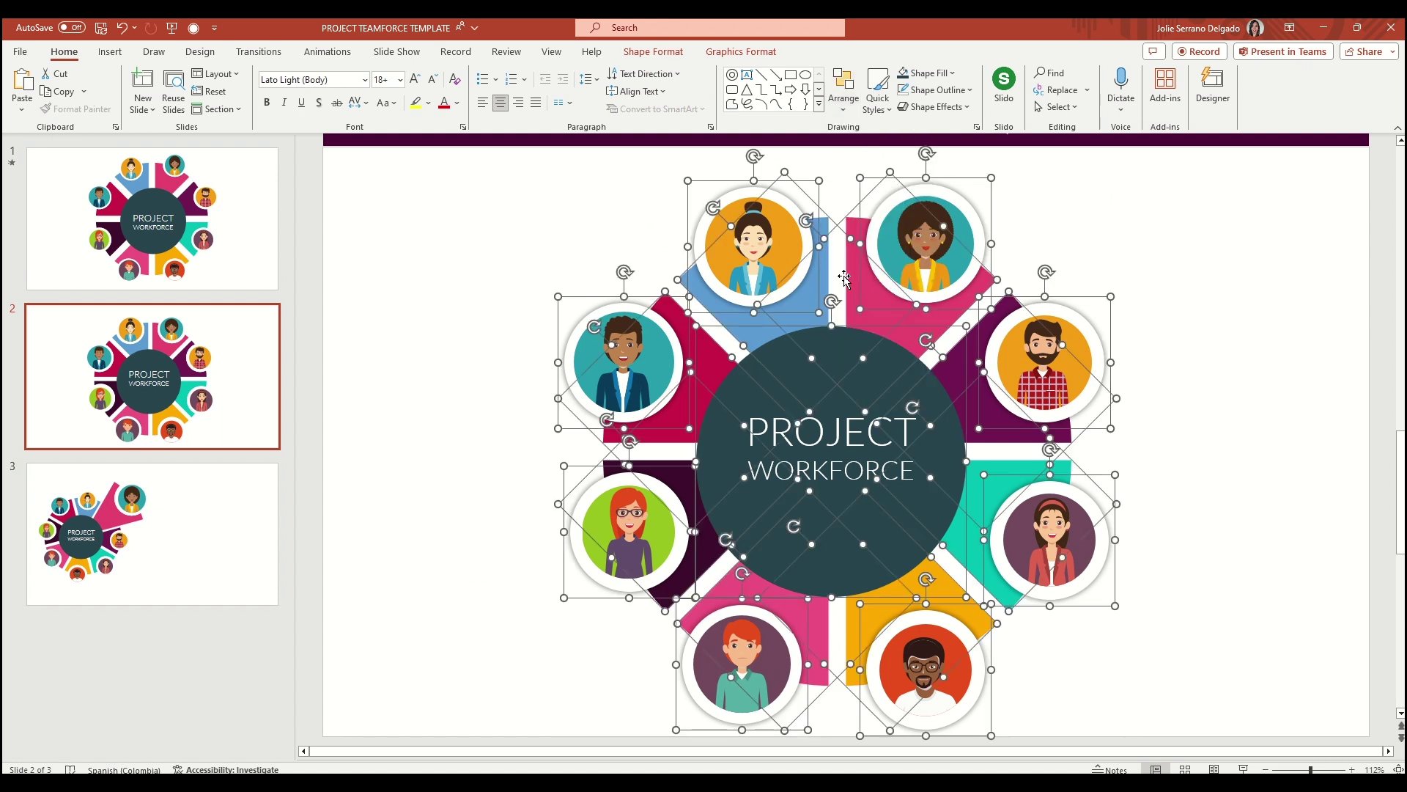
{"action": "left_click", "coordinate": [403, 338]}
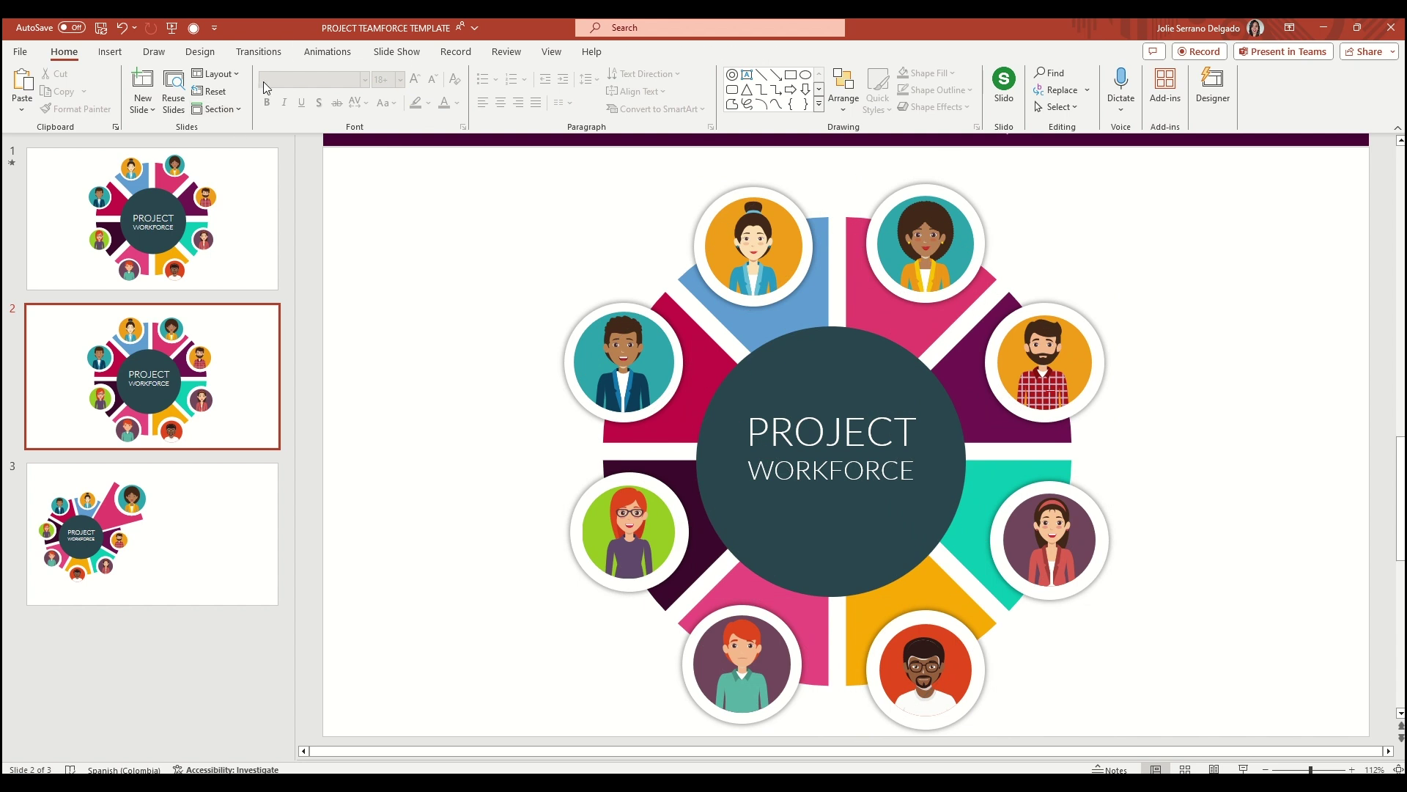
{"action": "left_click", "coordinate": [260, 53]}
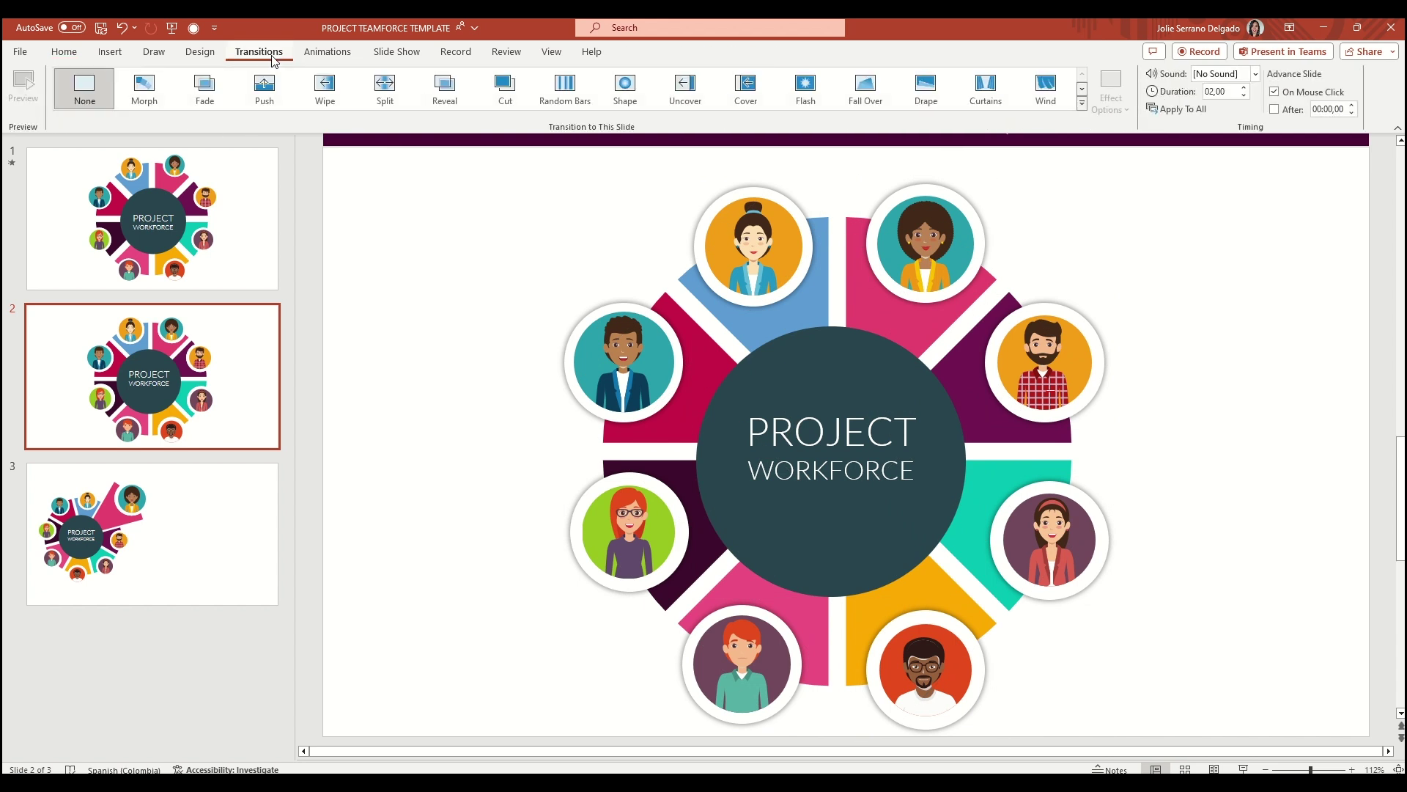
Apply the Morph transition to slides 2 and 3 and preview it
{"action": "left_click", "coordinate": [146, 92]}
{"action": "left_click", "coordinate": [213, 496]}
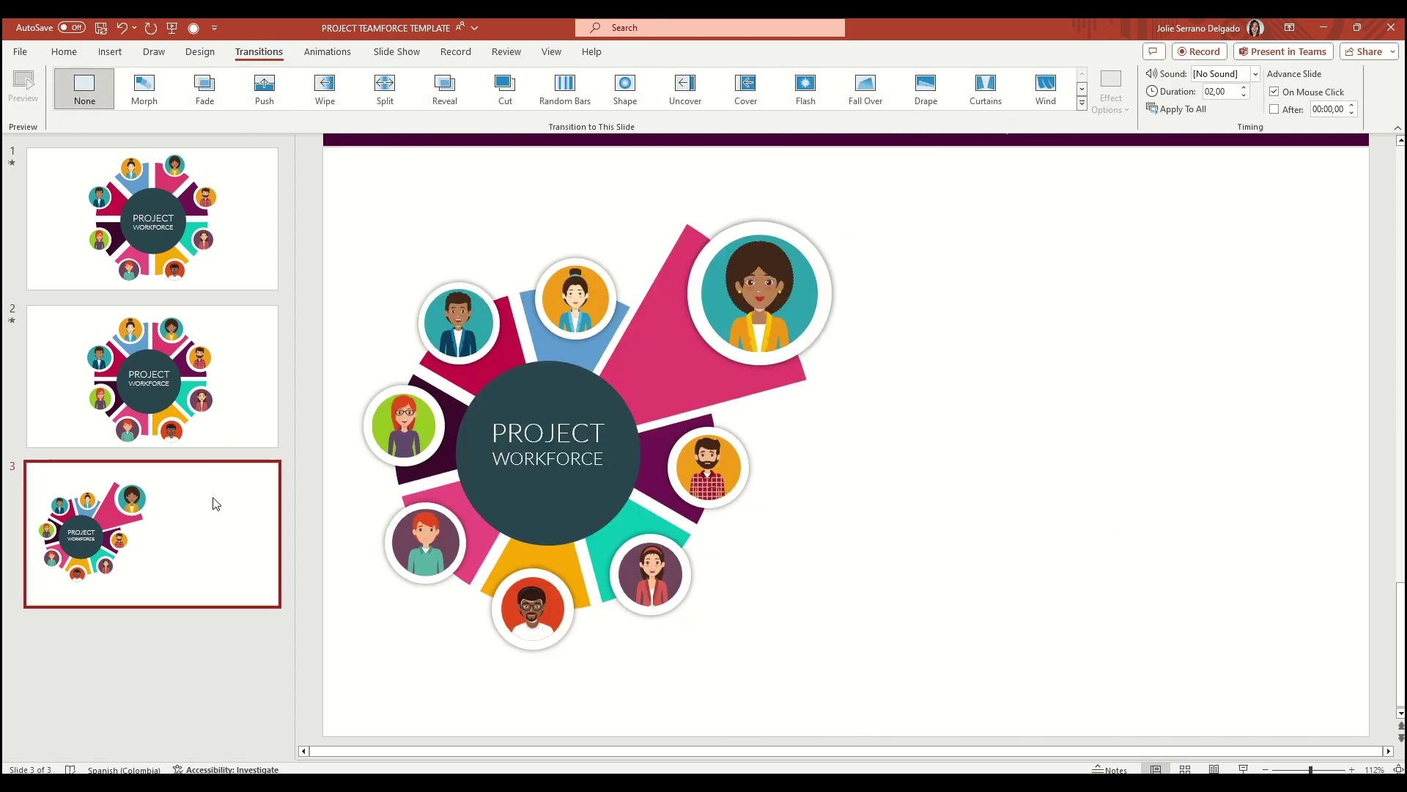
{"action": "left_click", "coordinate": [152, 103]}
{"action": "left_click", "coordinate": [20, 105]}
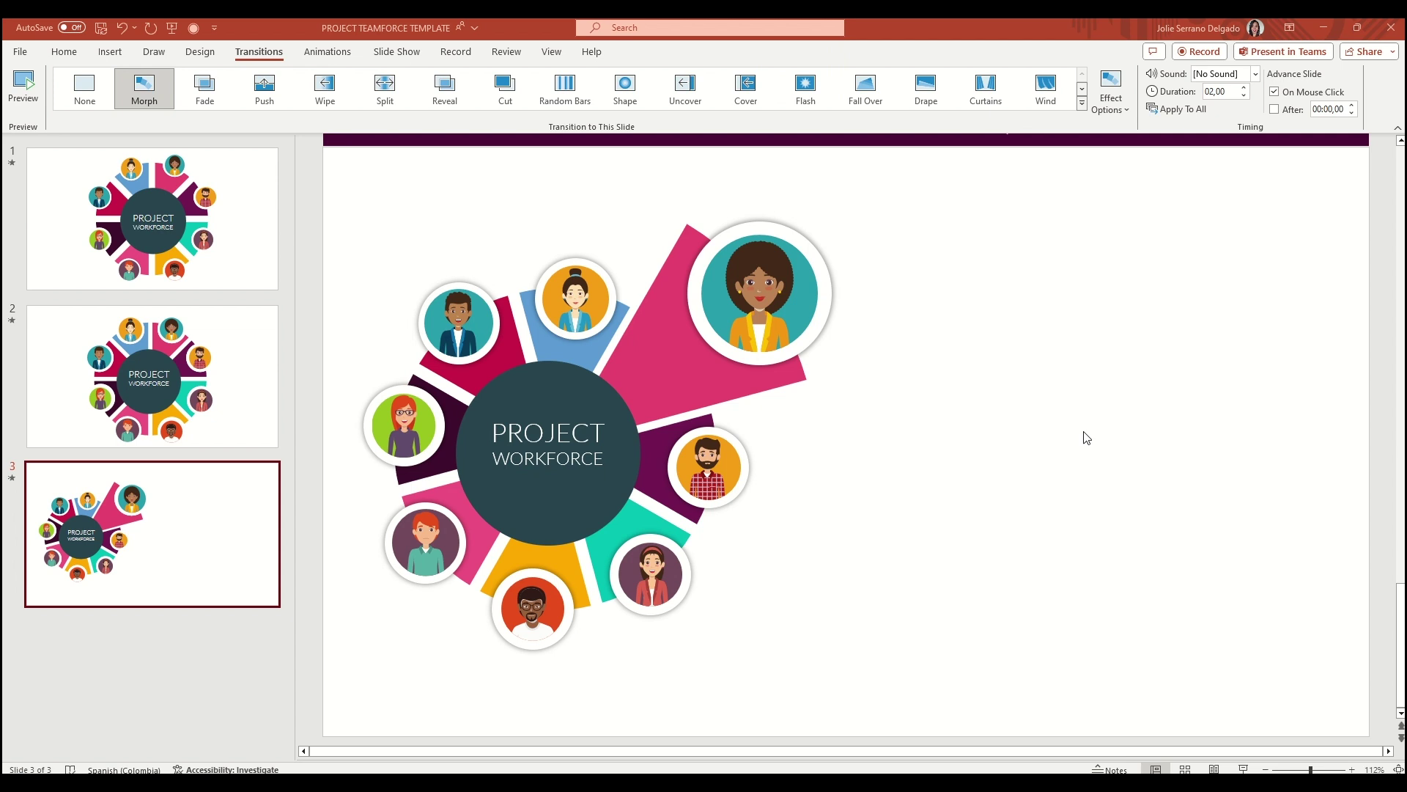
Paste the name heading, bullets and titled icons onto slide 3 beside the donut
{"action": "key", "text": "ctrl+v"}
{"action": "left_click_drag", "start_coordinate": [1018, 238], "coordinate": [980, 222]}
{"action": "left_click", "coordinate": [395, 238]}
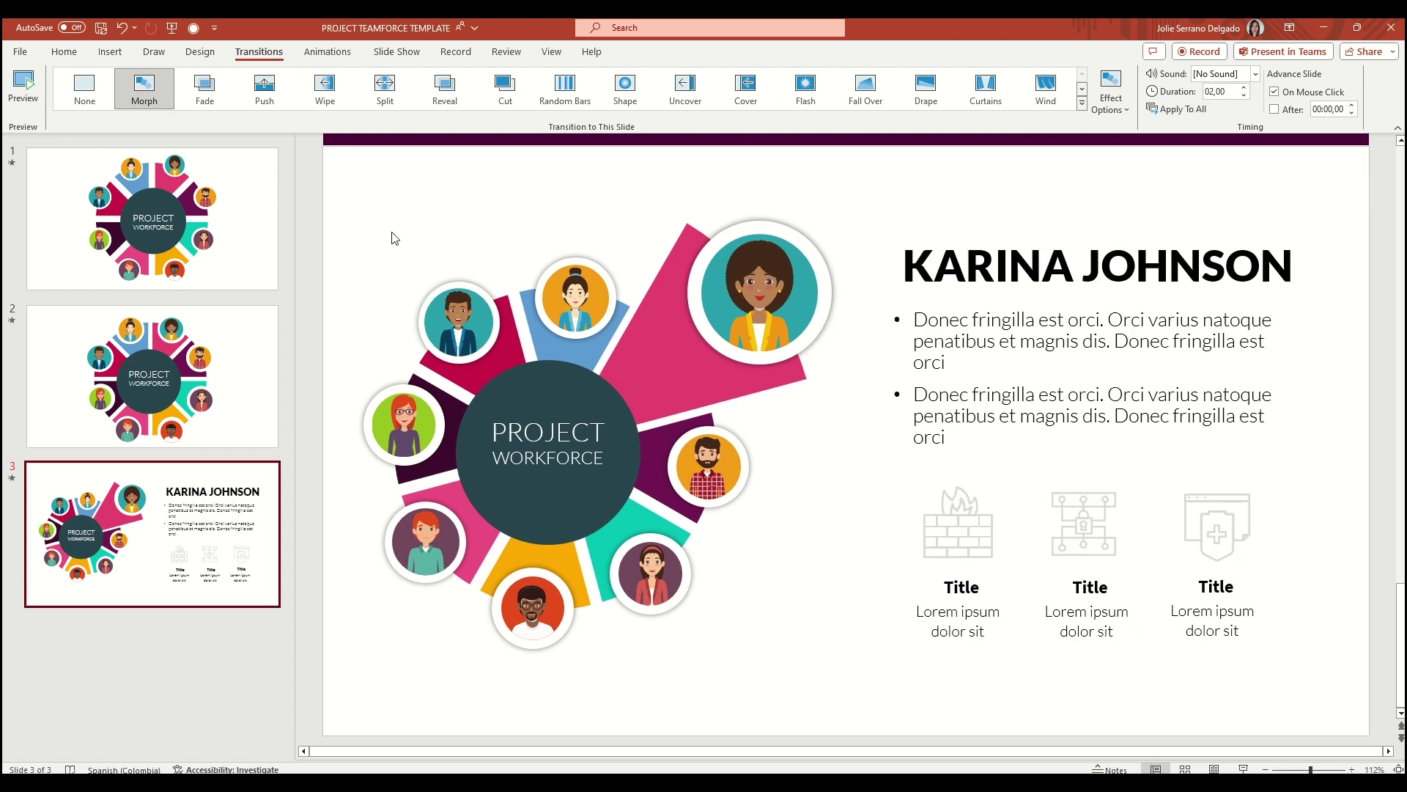
Regroup all of slide 3's donut shapes into one graphic
{"action": "left_click_drag", "start_coordinate": [348, 172], "coordinate": [896, 741]}
{"action": "left_click", "coordinate": [63, 51]}
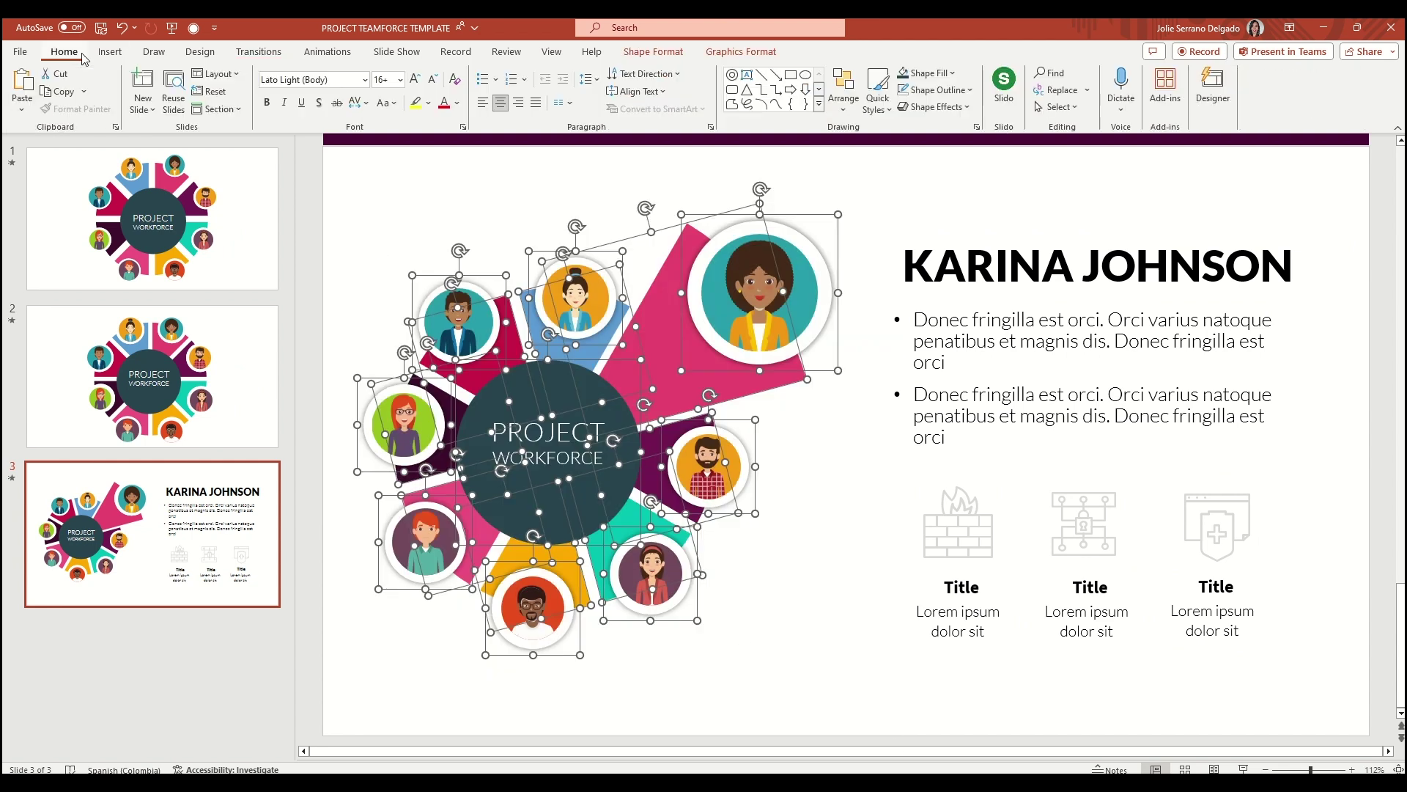
{"action": "left_click", "coordinate": [844, 89]}
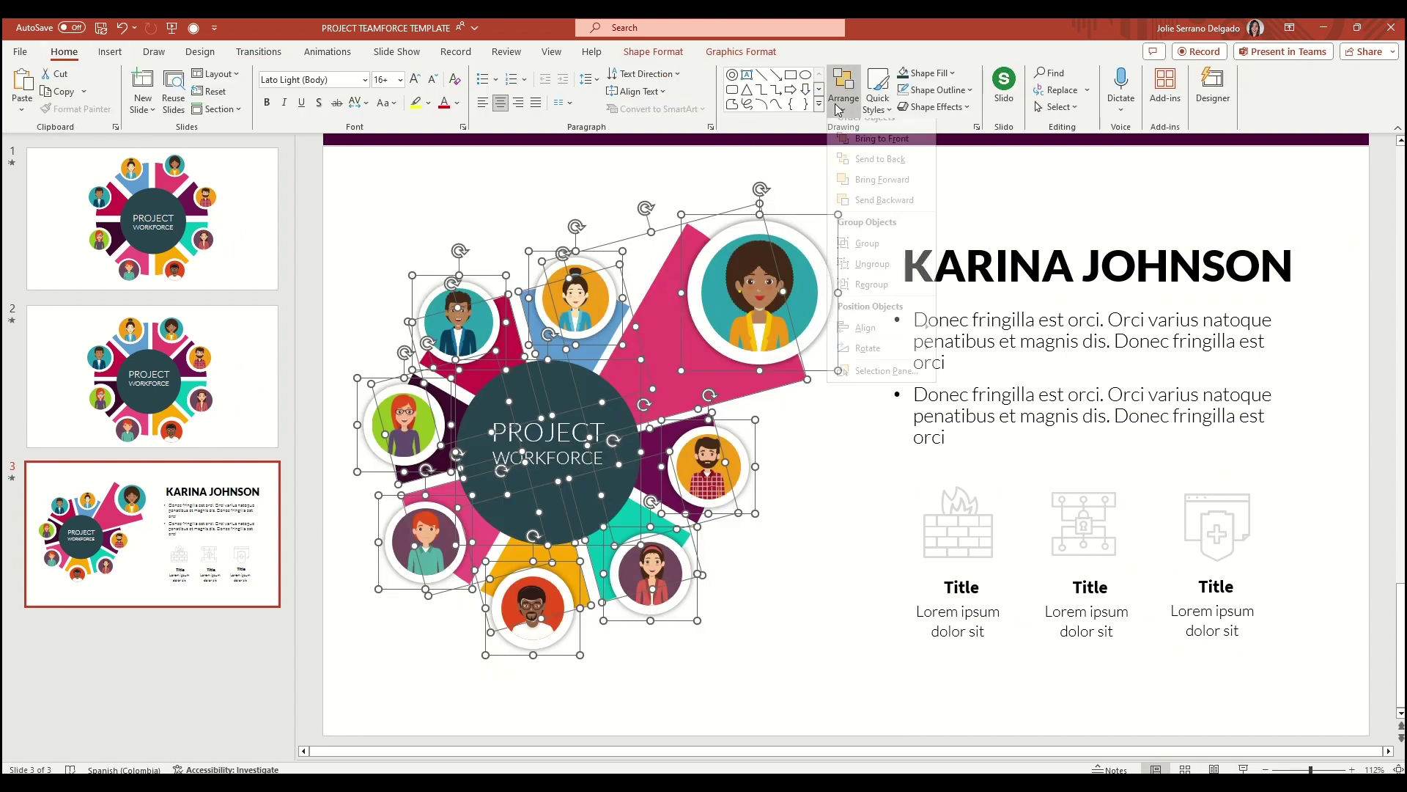
{"action": "left_click", "coordinate": [867, 256]}
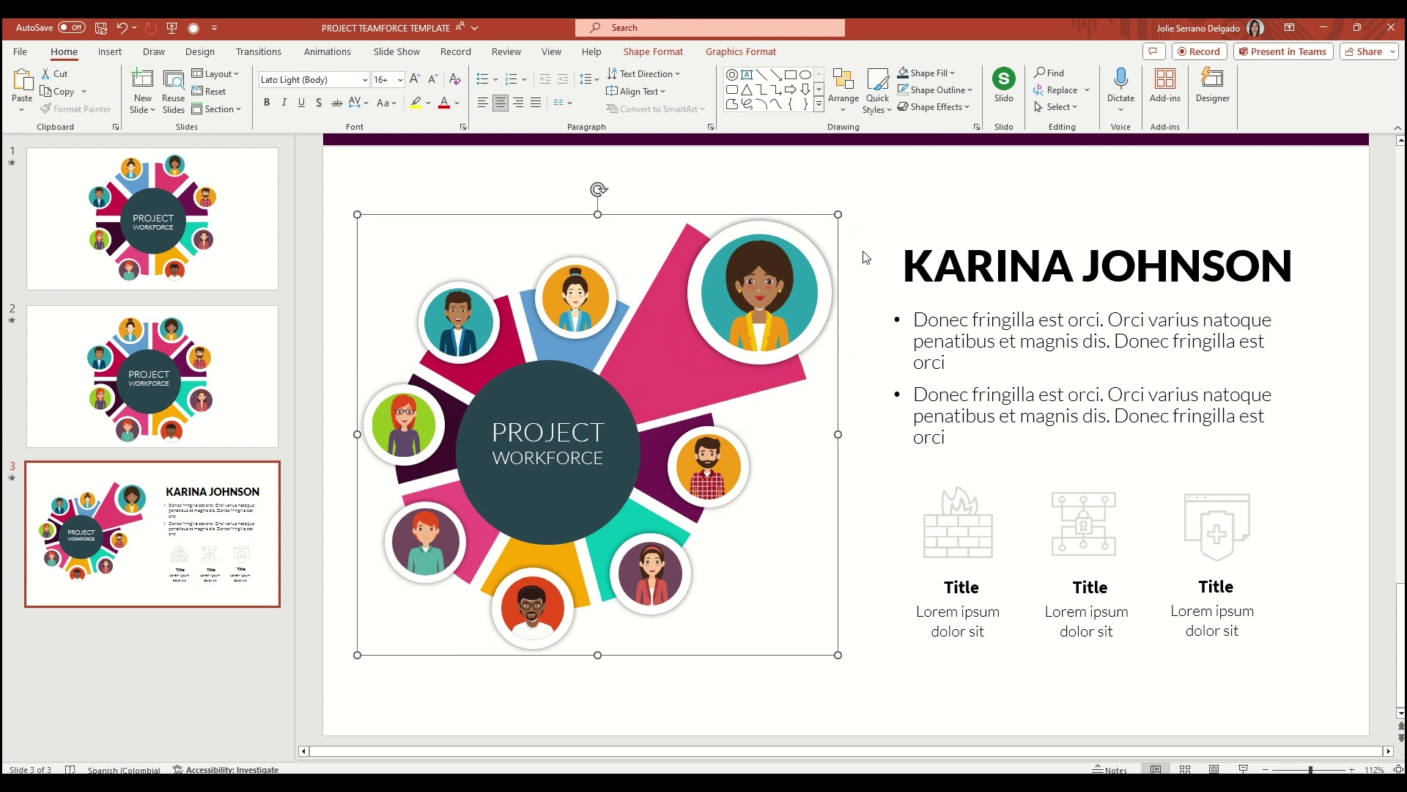
{"action": "right_click", "coordinate": [139, 543]}
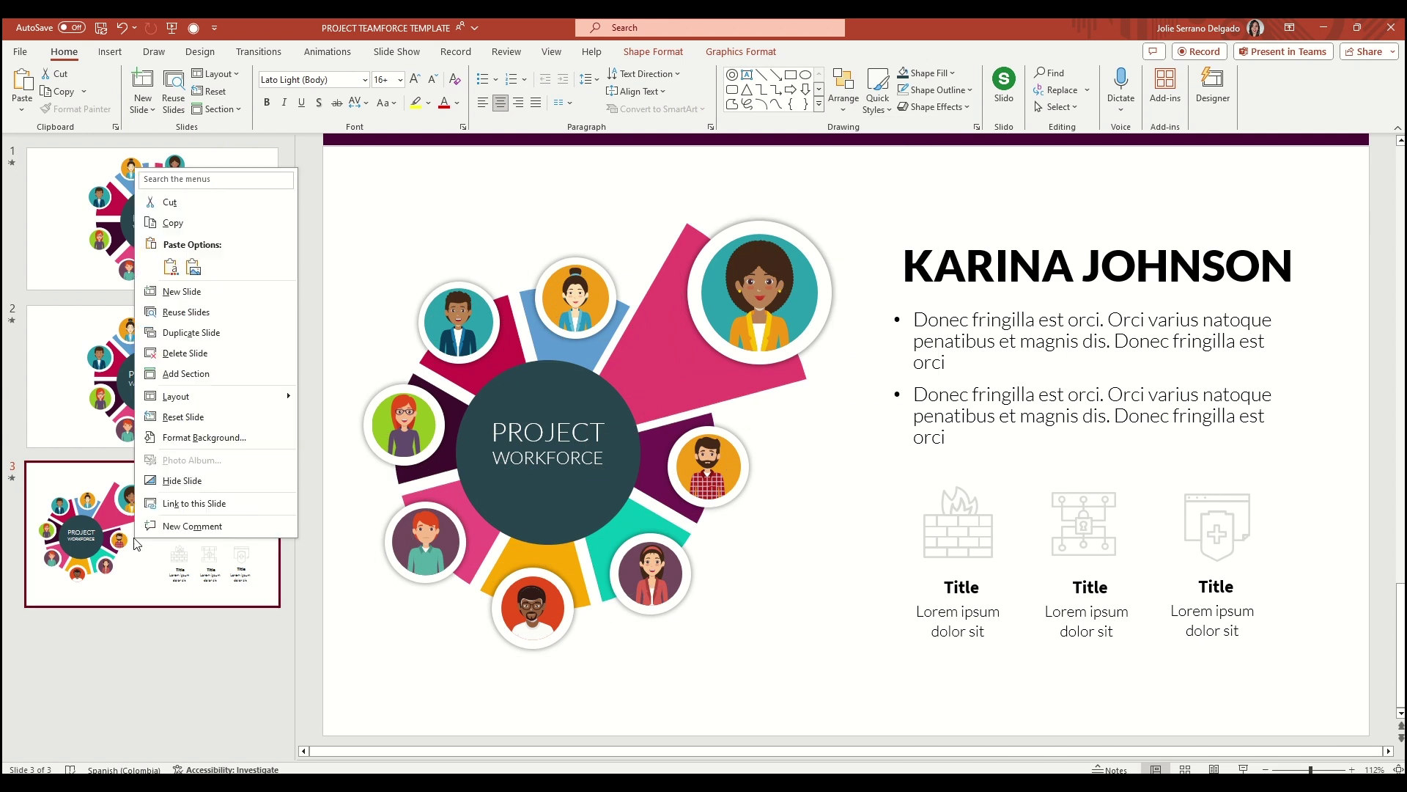
Duplicate slide 3 as slide 4, rotate its donut clockwise and ungroup it
{"action": "left_click", "coordinate": [195, 335]}
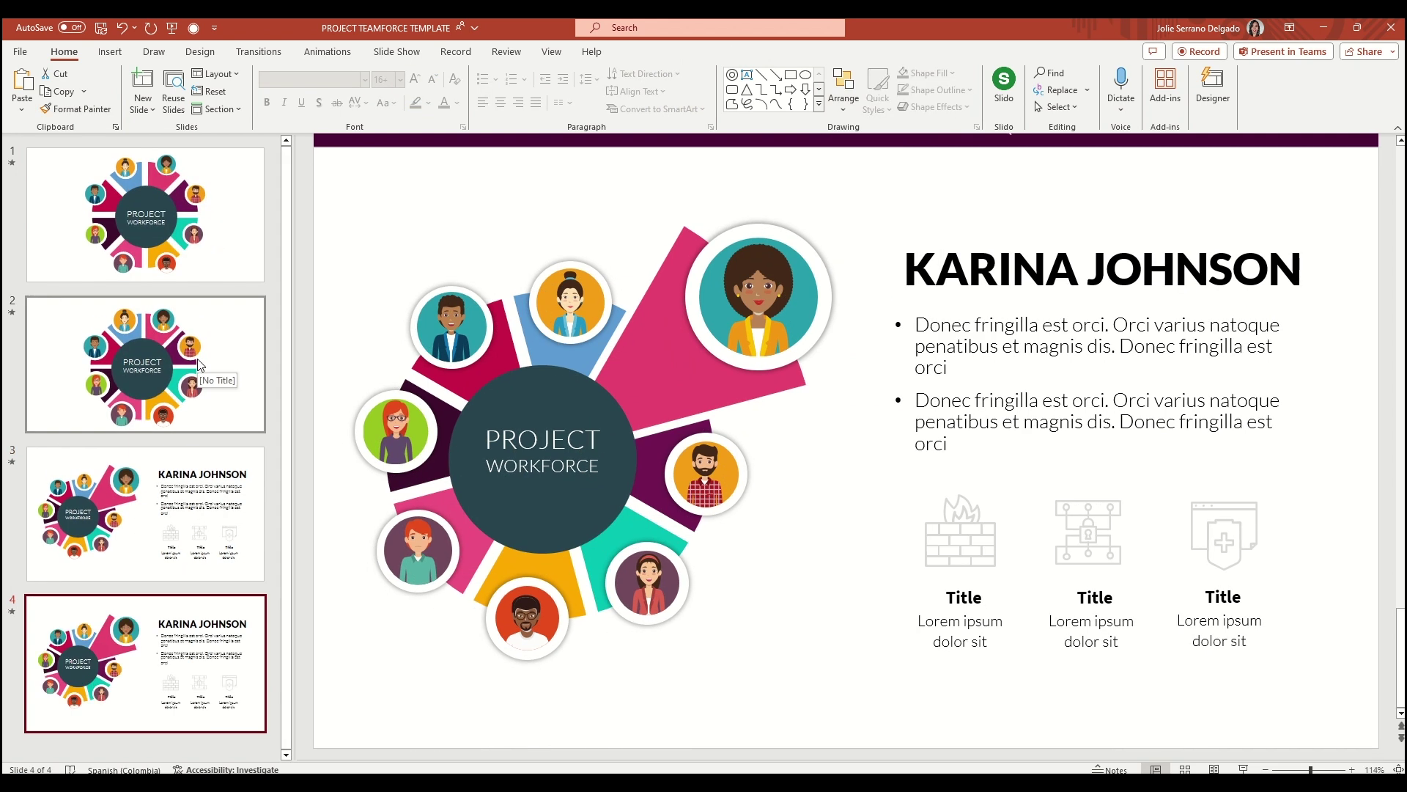
{"action": "left_click", "coordinate": [609, 325]}
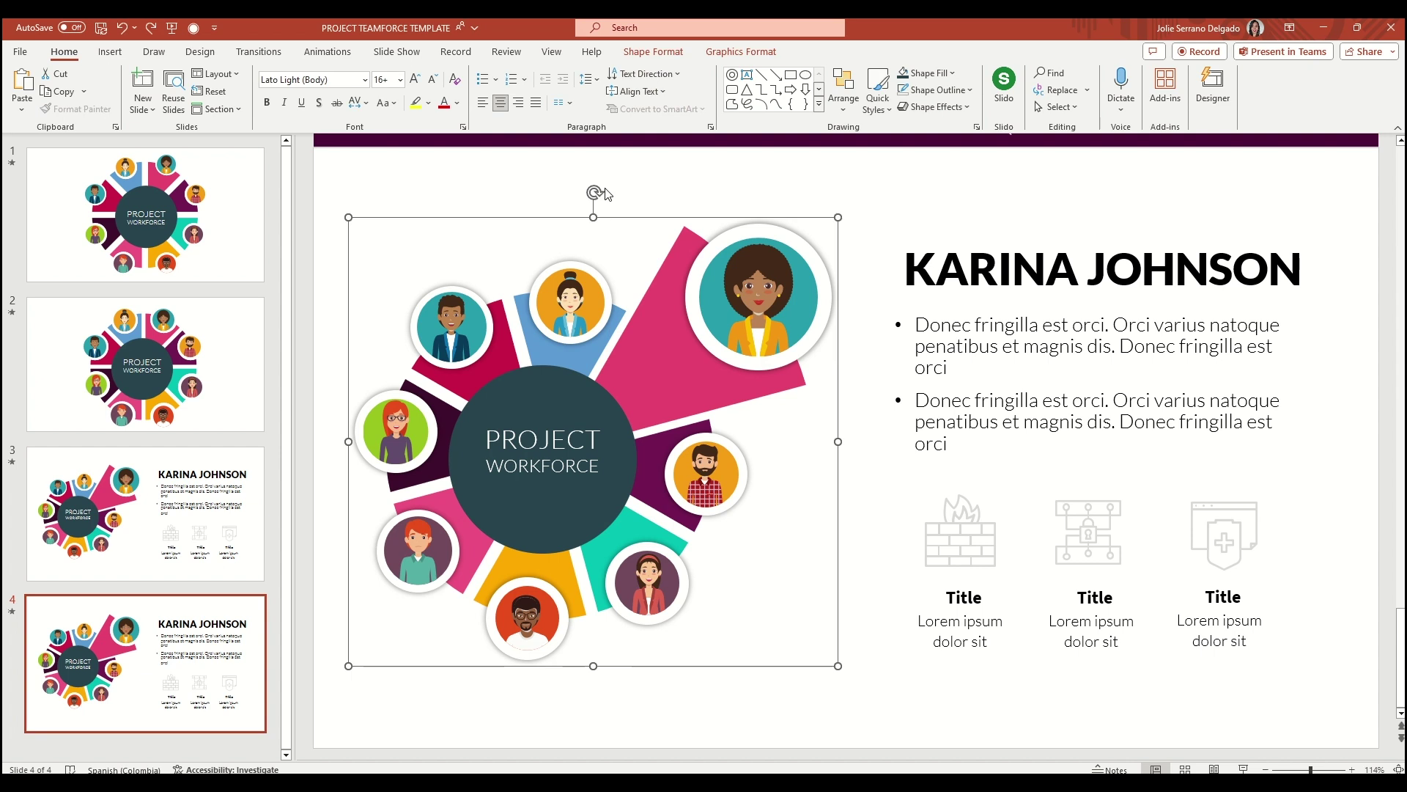
{"action": "left_click_drag", "start_coordinate": [596, 192], "coordinate": [793, 261]}
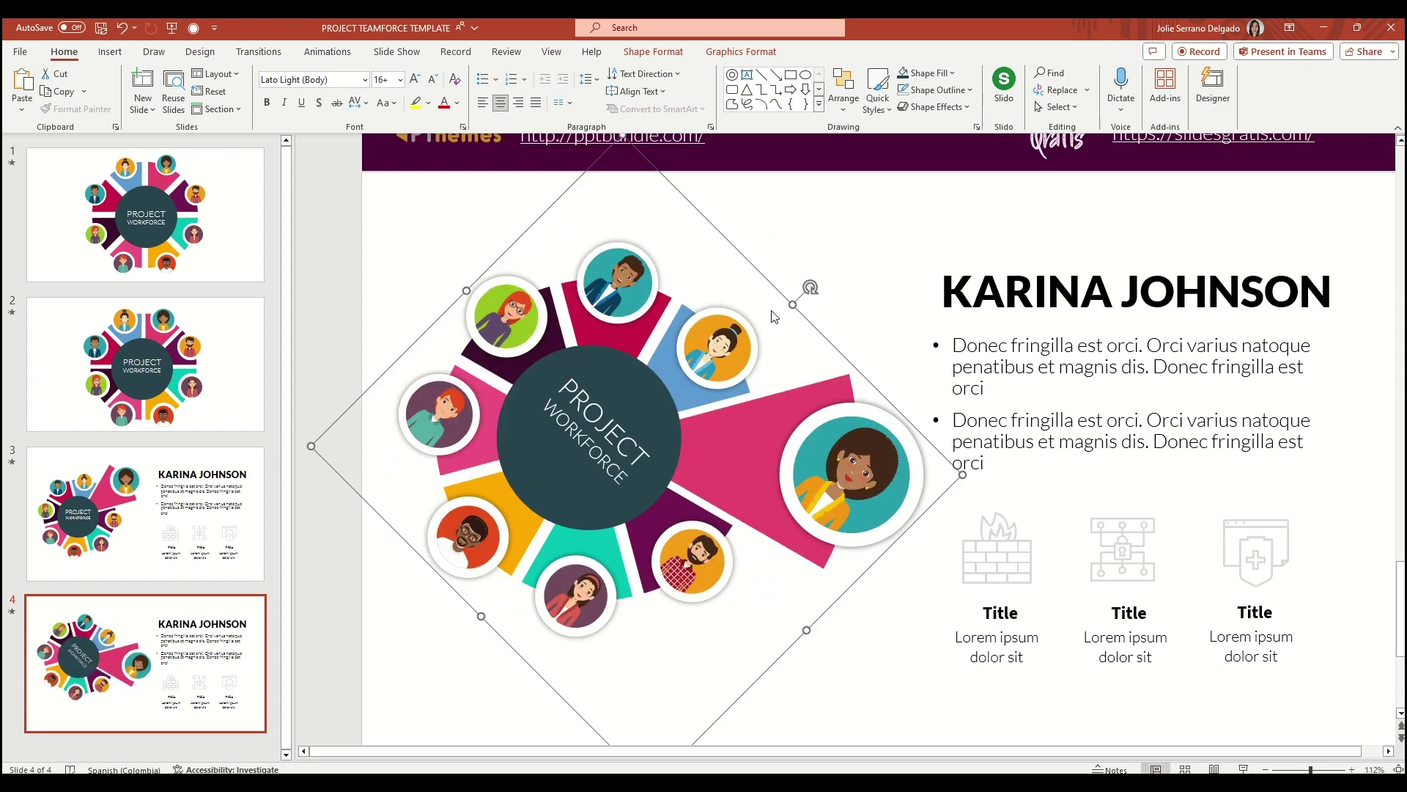
{"action": "right_click", "coordinate": [773, 282]}
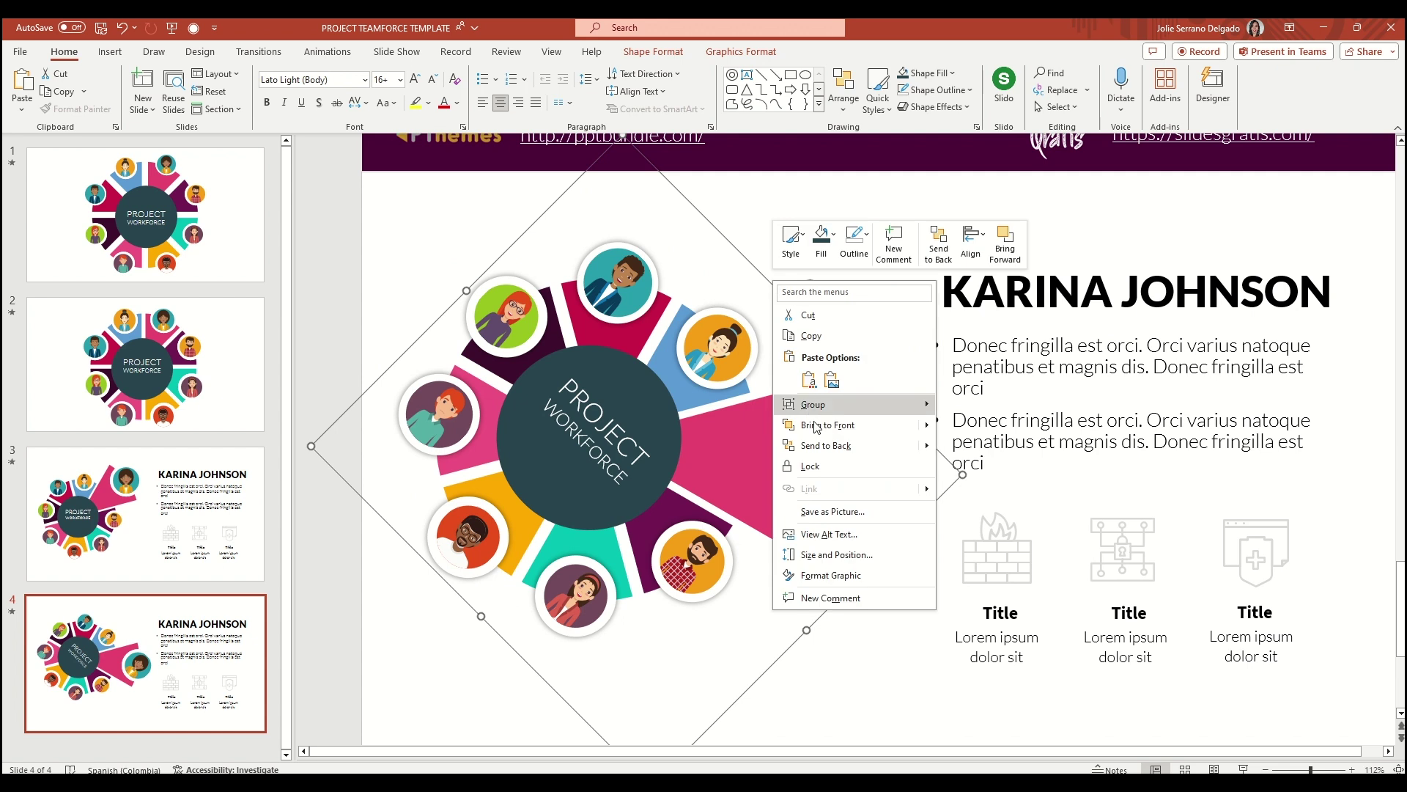
{"action": "mouse_move", "coordinate": [850, 408]}
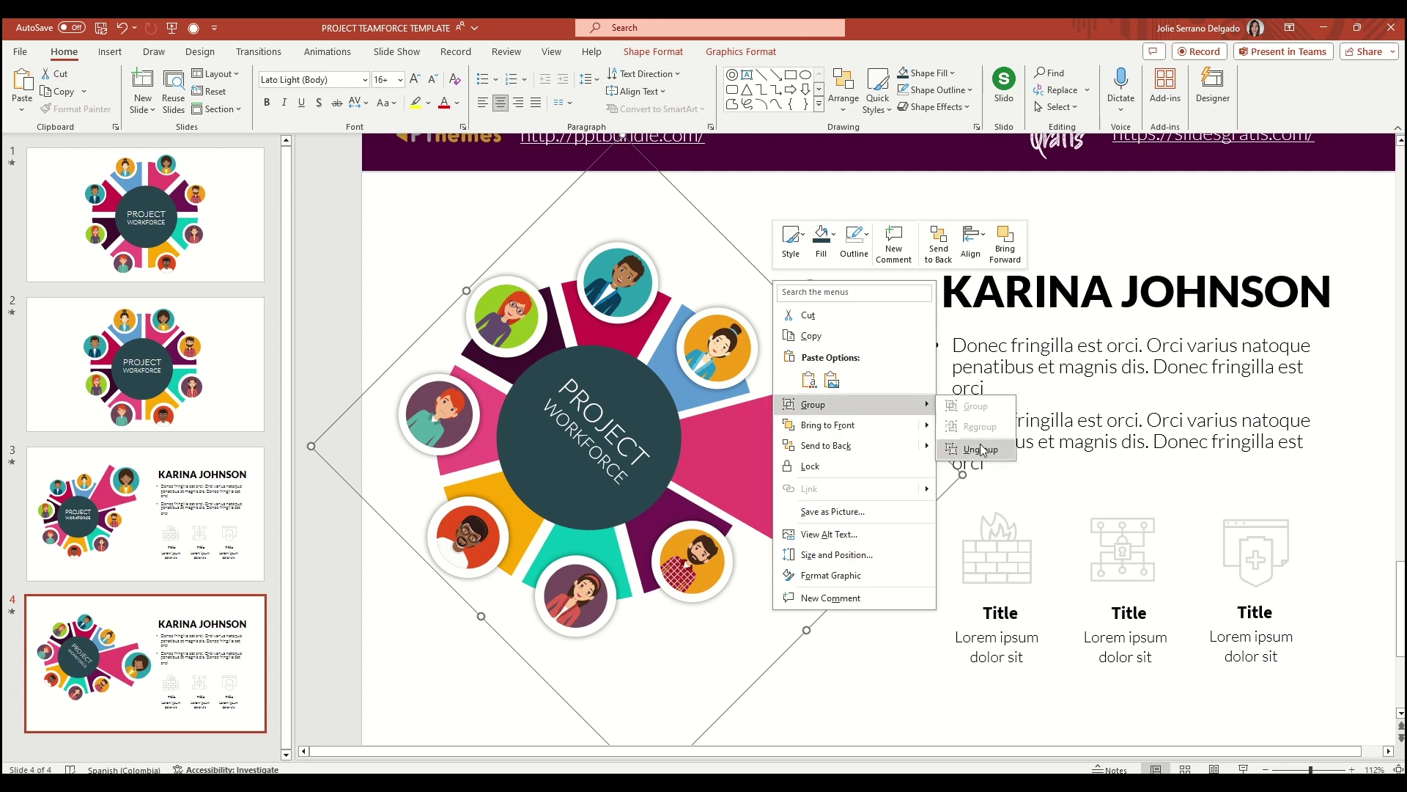
{"action": "left_click", "coordinate": [983, 449]}
{"action": "left_click", "coordinate": [818, 369]}
Push the pink wedge back into the donut and return its avatar onto it
{"action": "left_click", "coordinate": [876, 419]}
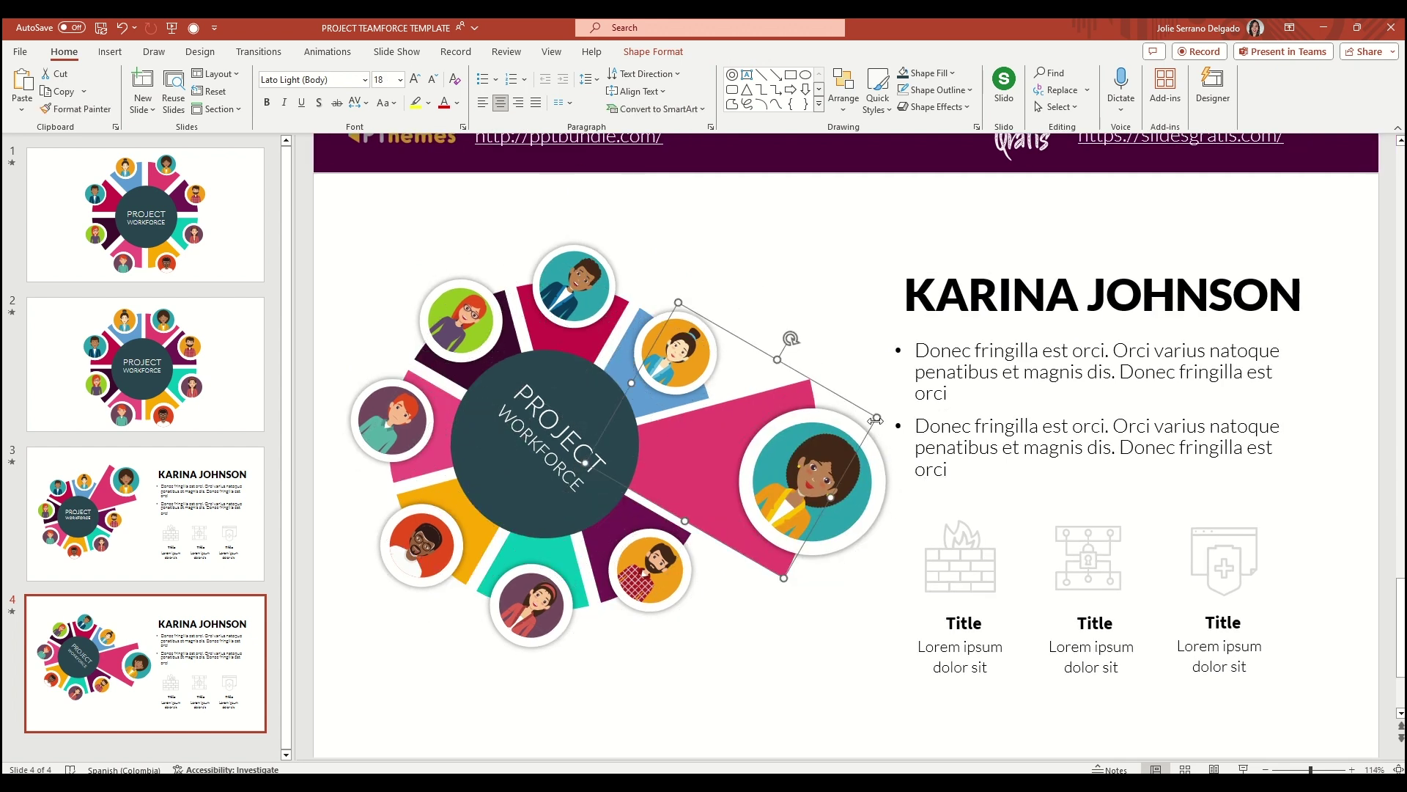
{"action": "left_click_drag", "start_coordinate": [879, 417], "coordinate": [694, 444]}
{"action": "left_click", "coordinate": [814, 483]}
{"action": "left_click_drag", "start_coordinate": [813, 483], "coordinate": [717, 471]}
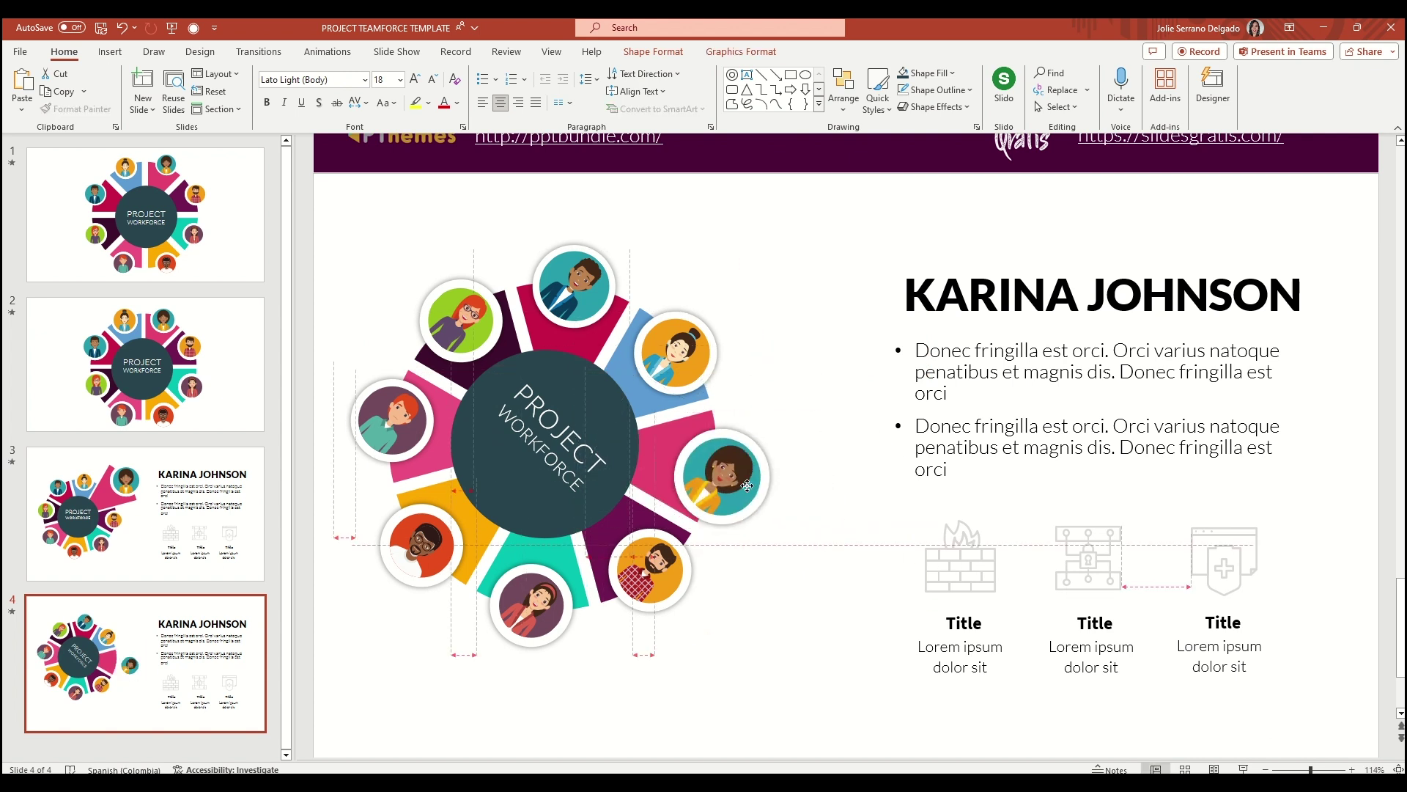
Turn all the avatars and the centre PROJECT WORKFORCE circle upright
{"action": "left_click", "coordinate": [650, 571], "text": "shift"}
{"action": "left_click", "coordinate": [421, 545], "text": "shift"}
{"action": "left_click", "coordinate": [532, 605], "text": "shift"}
{"action": "left_click", "coordinate": [392, 420], "text": "shift"}
{"action": "left_click", "coordinate": [461, 321], "text": "shift"}
{"action": "left_click", "coordinate": [574, 286], "text": "shift"}
{"action": "left_click", "coordinate": [675, 351], "text": "shift"}
{"action": "left_click_drag", "start_coordinate": [732, 297], "coordinate": [684, 215]}
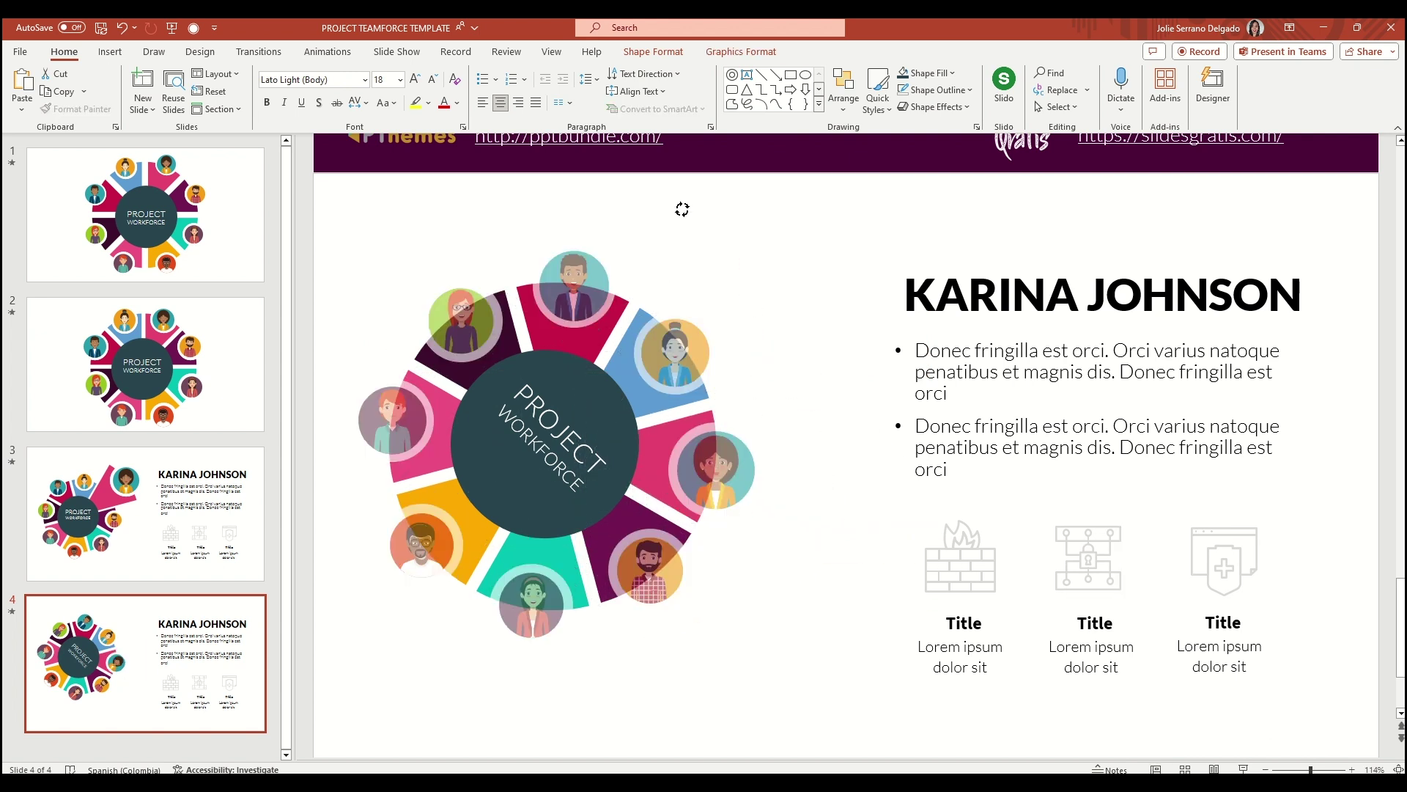
{"action": "left_click", "coordinate": [557, 425]}
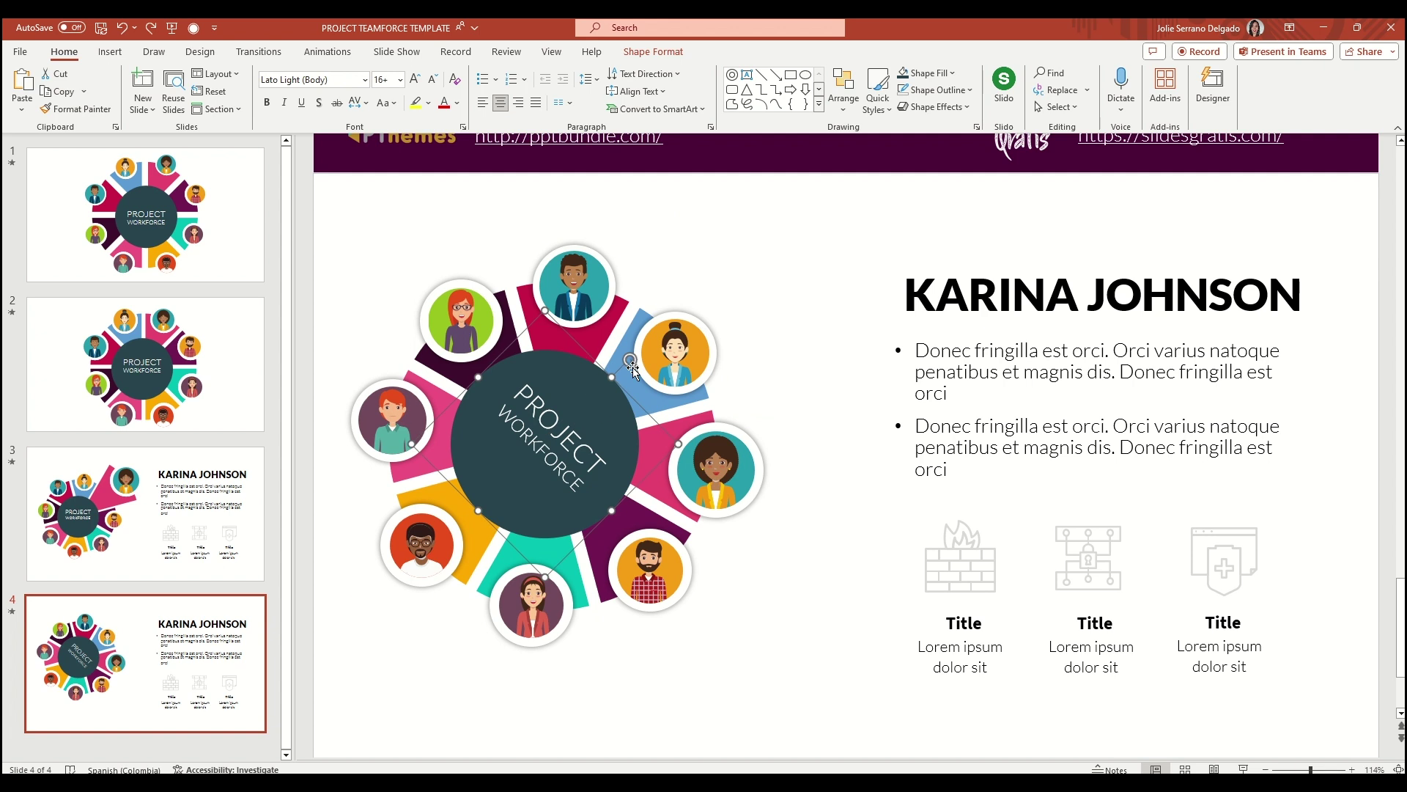
{"action": "left_click_drag", "start_coordinate": [633, 367], "coordinate": [544, 223]}
Stretch the blue wedge out toward the upper right
{"action": "left_click", "coordinate": [715, 465]}
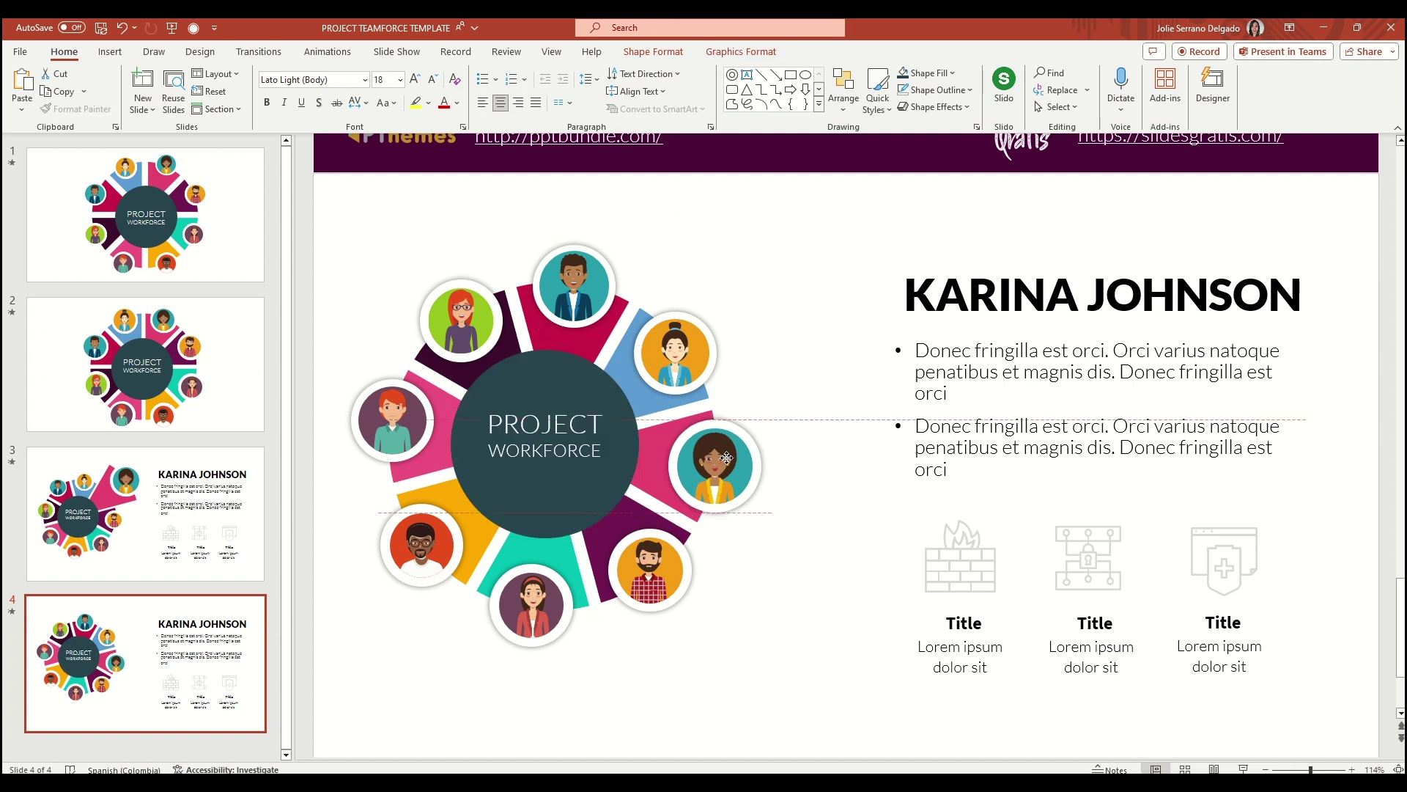
{"action": "left_click", "coordinate": [673, 311]}
{"action": "left_click_drag", "start_coordinate": [732, 361], "coordinate": [773, 315]}
{"action": "left_click", "coordinate": [679, 356]}
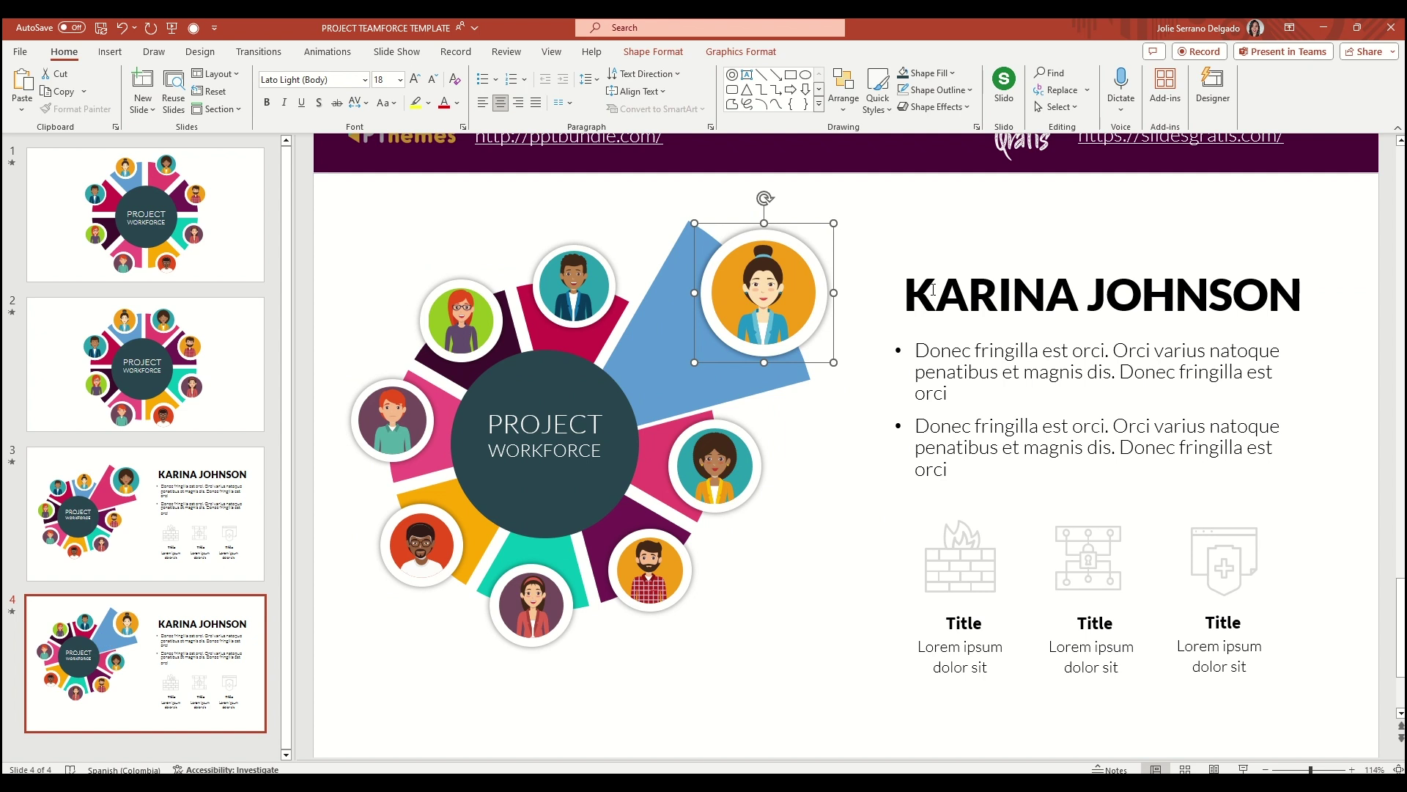
Replace the heading's name with the next person's name
{"action": "left_click_drag", "start_coordinate": [906, 294], "coordinate": [1296, 277]}
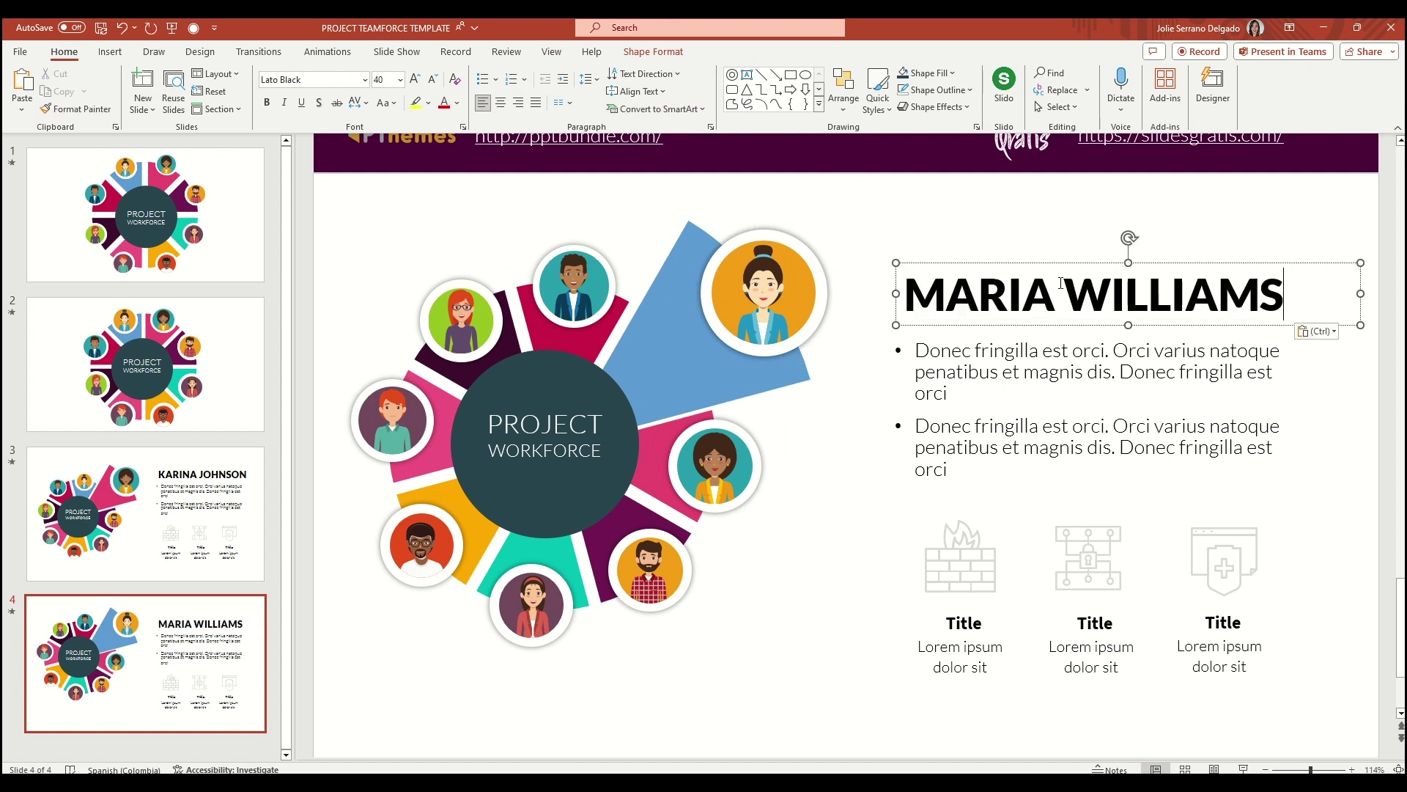
{"action": "left_click", "coordinate": [557, 475]}
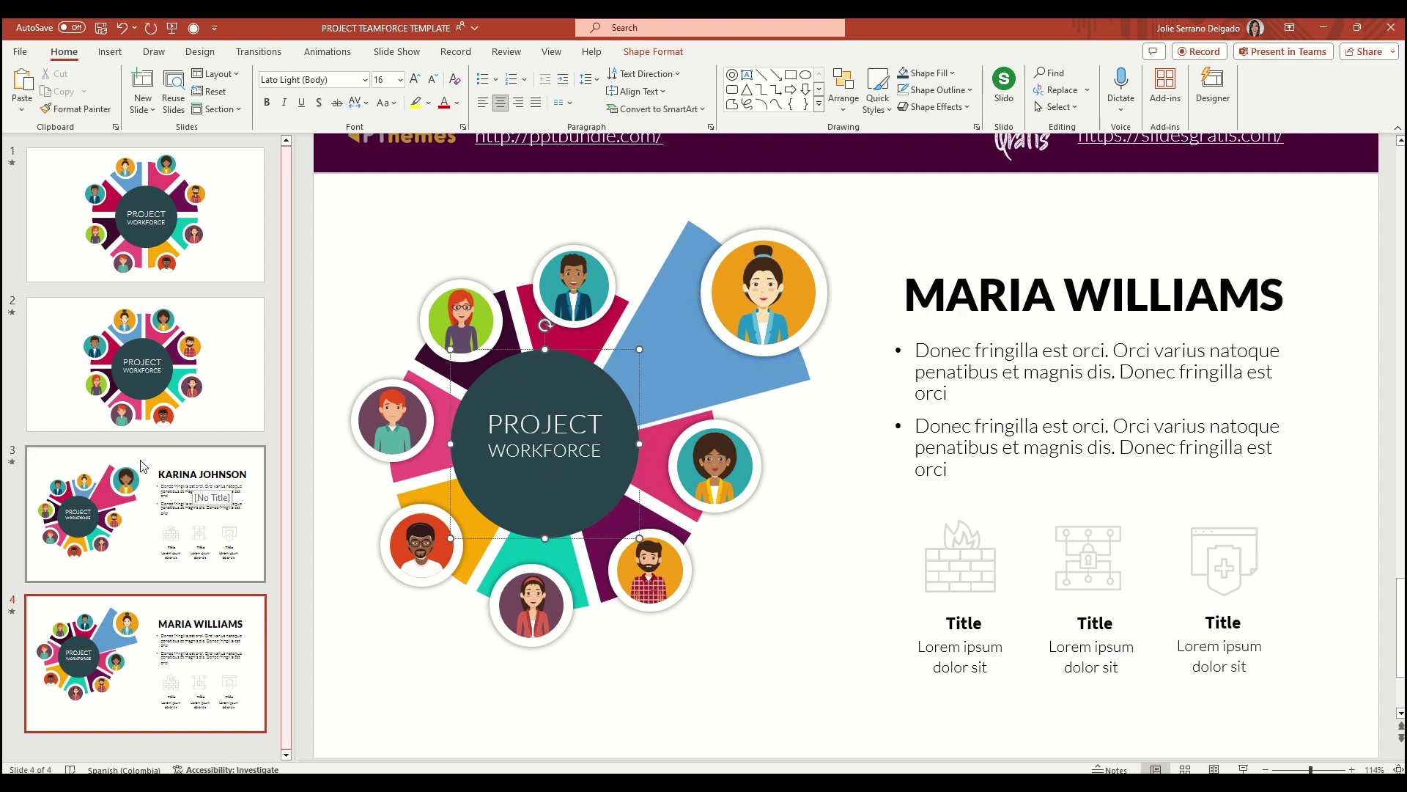
{"action": "left_click", "coordinate": [169, 513]}
Ungroup slide 3's donut graphic into separate shapes
{"action": "left_click", "coordinate": [603, 408]}
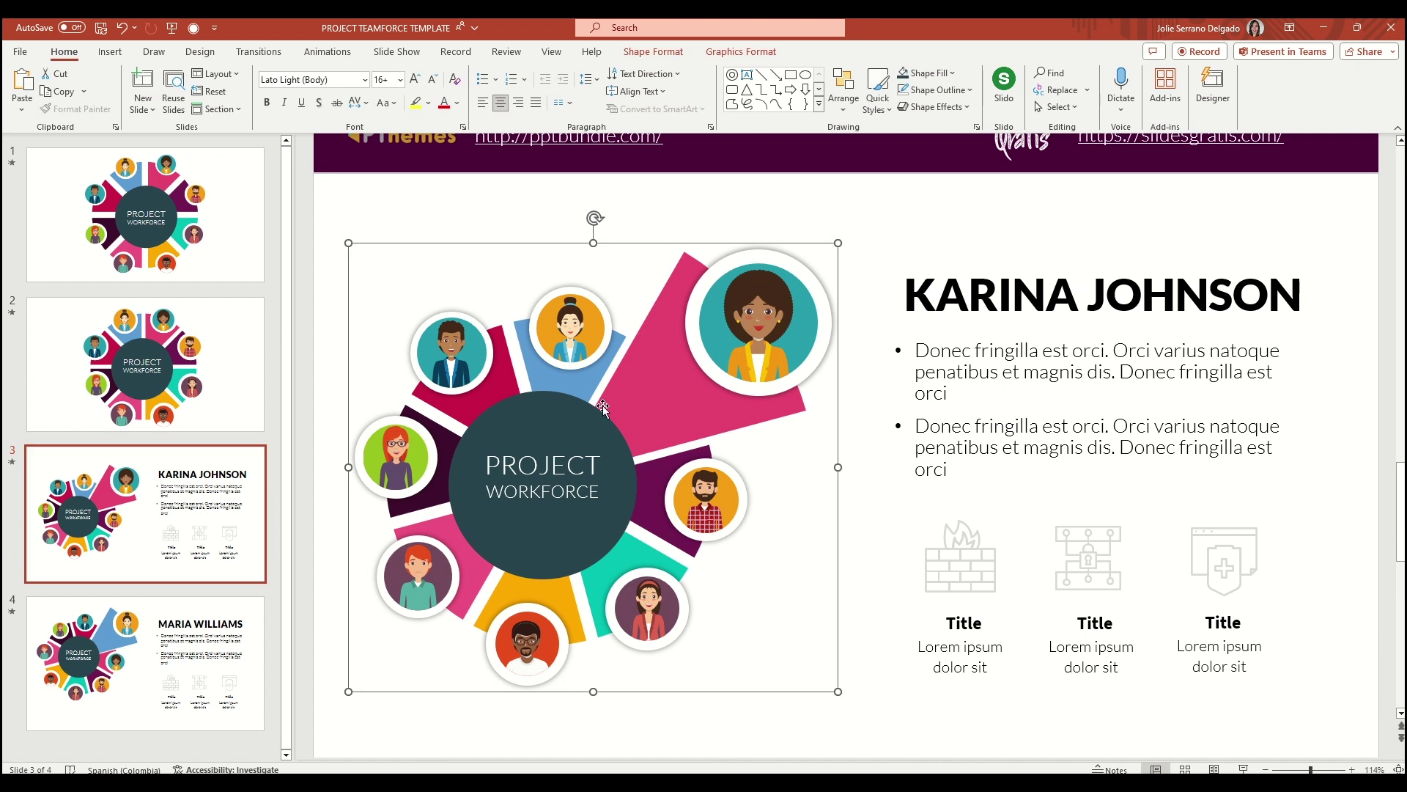
{"action": "left_click", "coordinate": [845, 102]}
{"action": "left_click", "coordinate": [885, 280]}
Apply the Morph transition to slide 4
{"action": "left_click", "coordinate": [241, 641]}
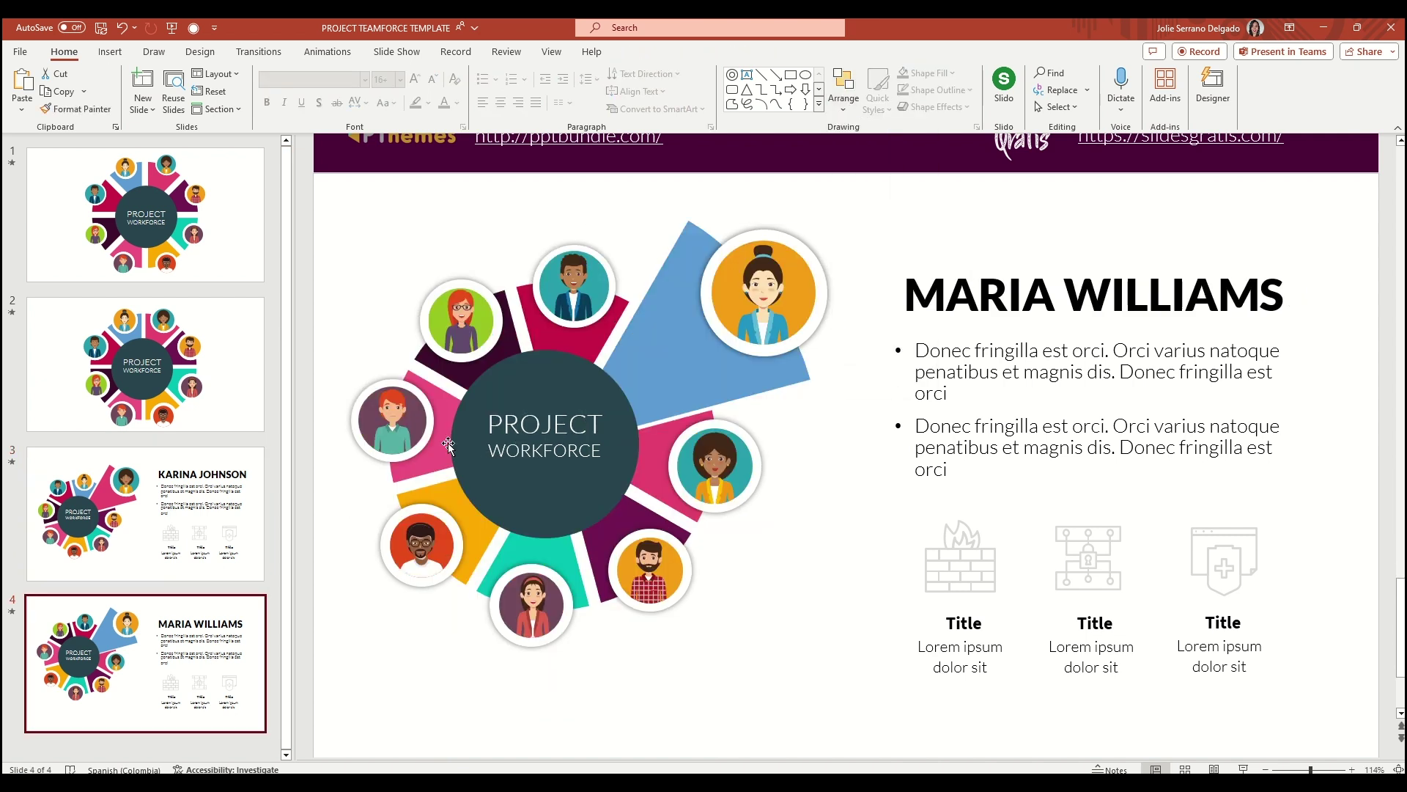
{"action": "left_click", "coordinate": [464, 419]}
{"action": "left_click", "coordinate": [279, 54]}
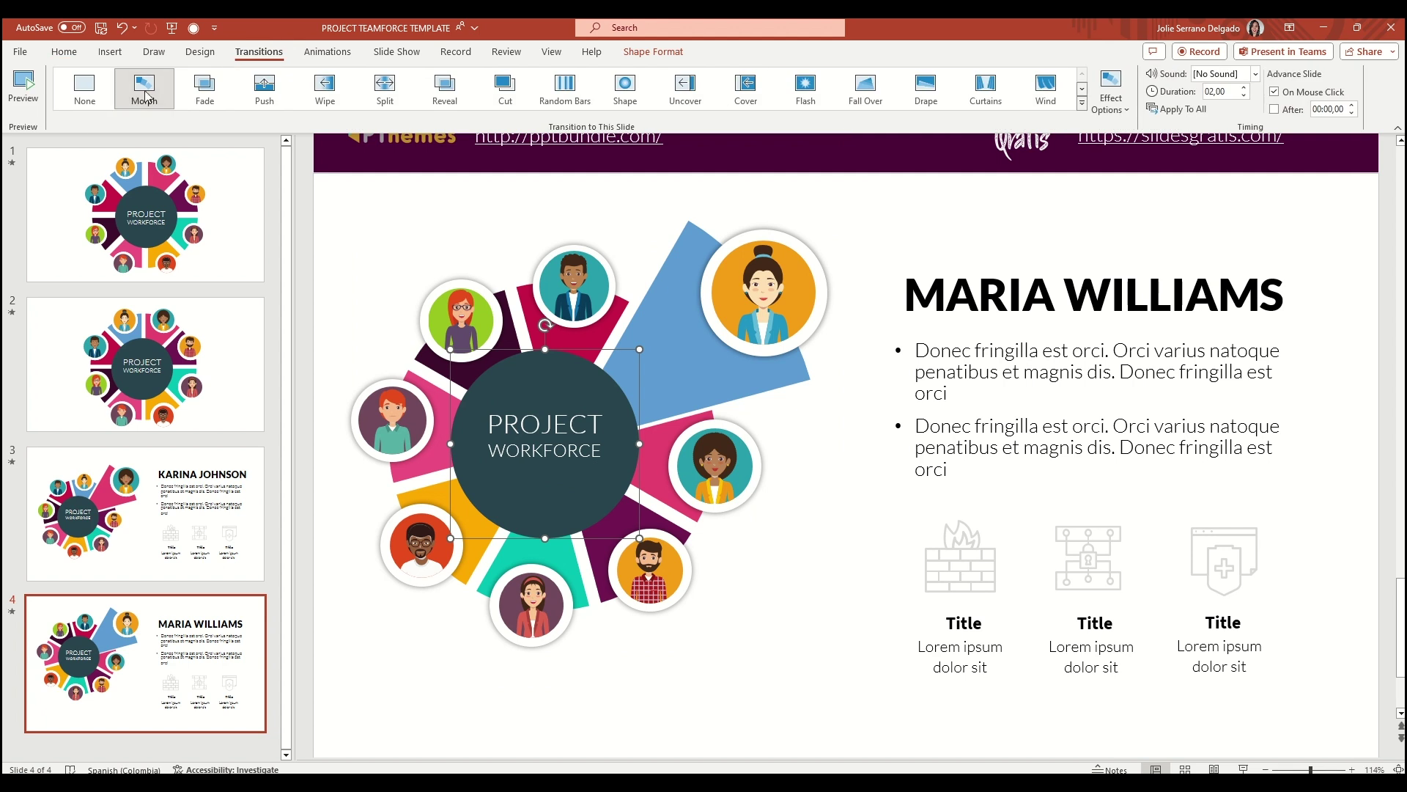
{"action": "left_click", "coordinate": [145, 92]}
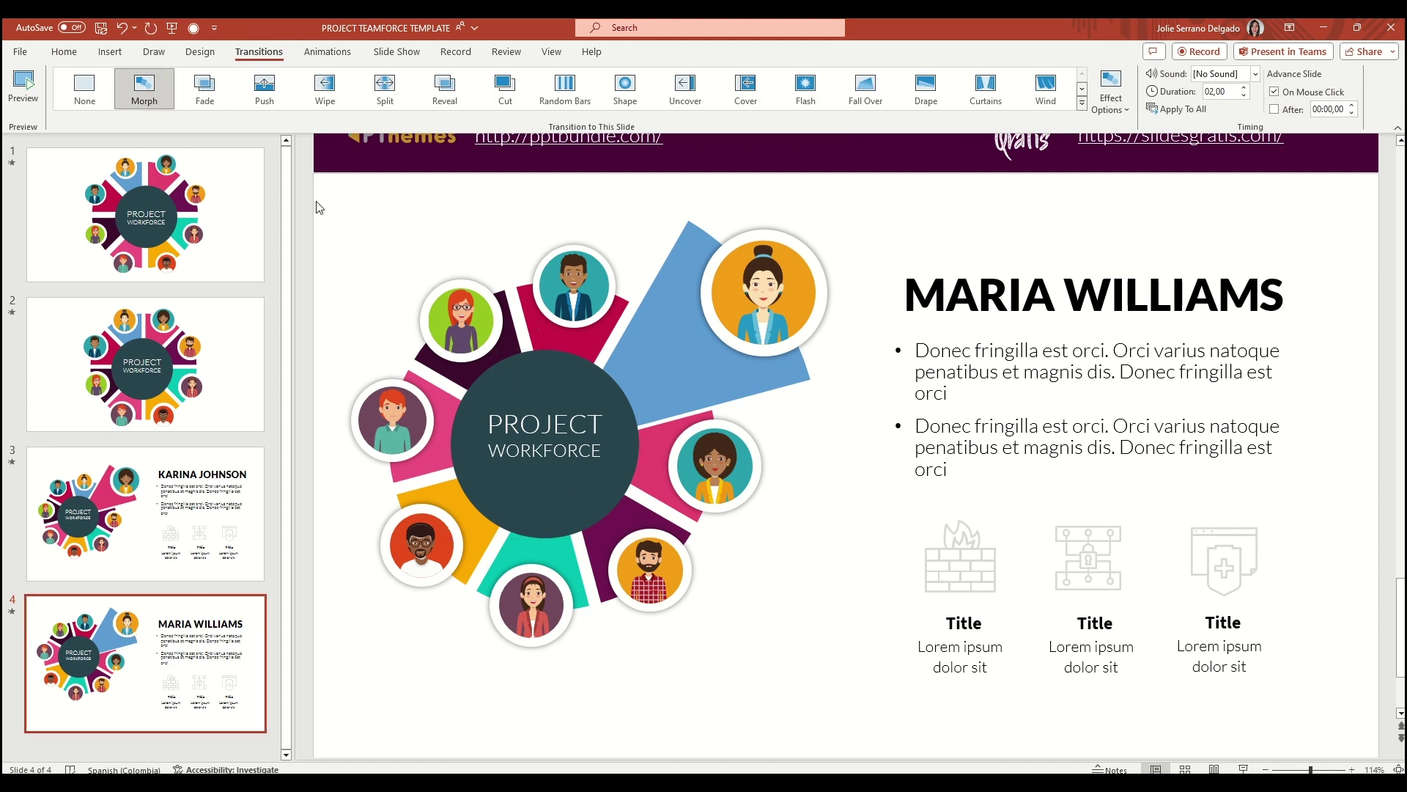
Regroup all of slide 4's donut shapes into one object
{"action": "left_click_drag", "start_coordinate": [319, 208], "coordinate": [908, 729]}
{"action": "right_click", "coordinate": [639, 304]}
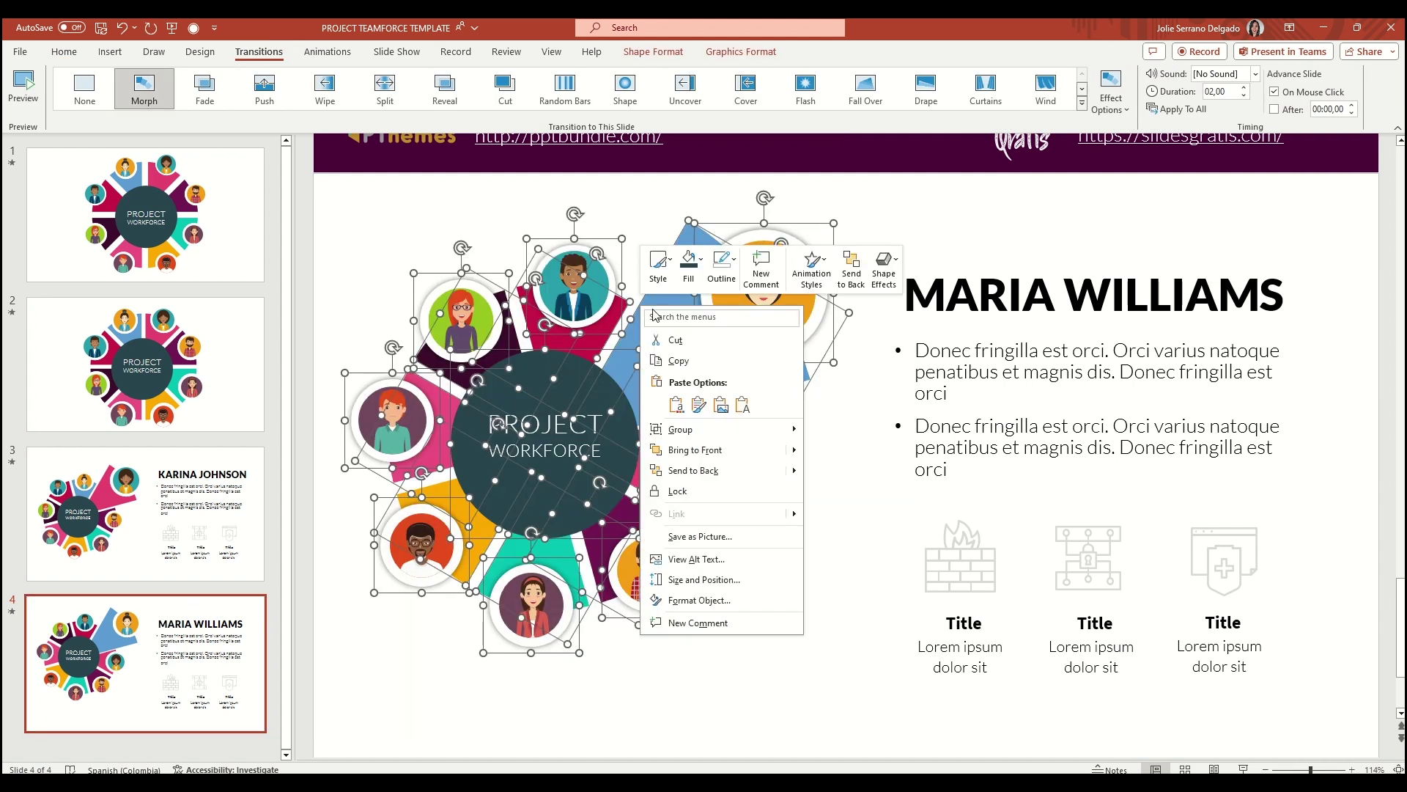
{"action": "mouse_move", "coordinate": [704, 430]}
{"action": "left_click", "coordinate": [838, 430]}
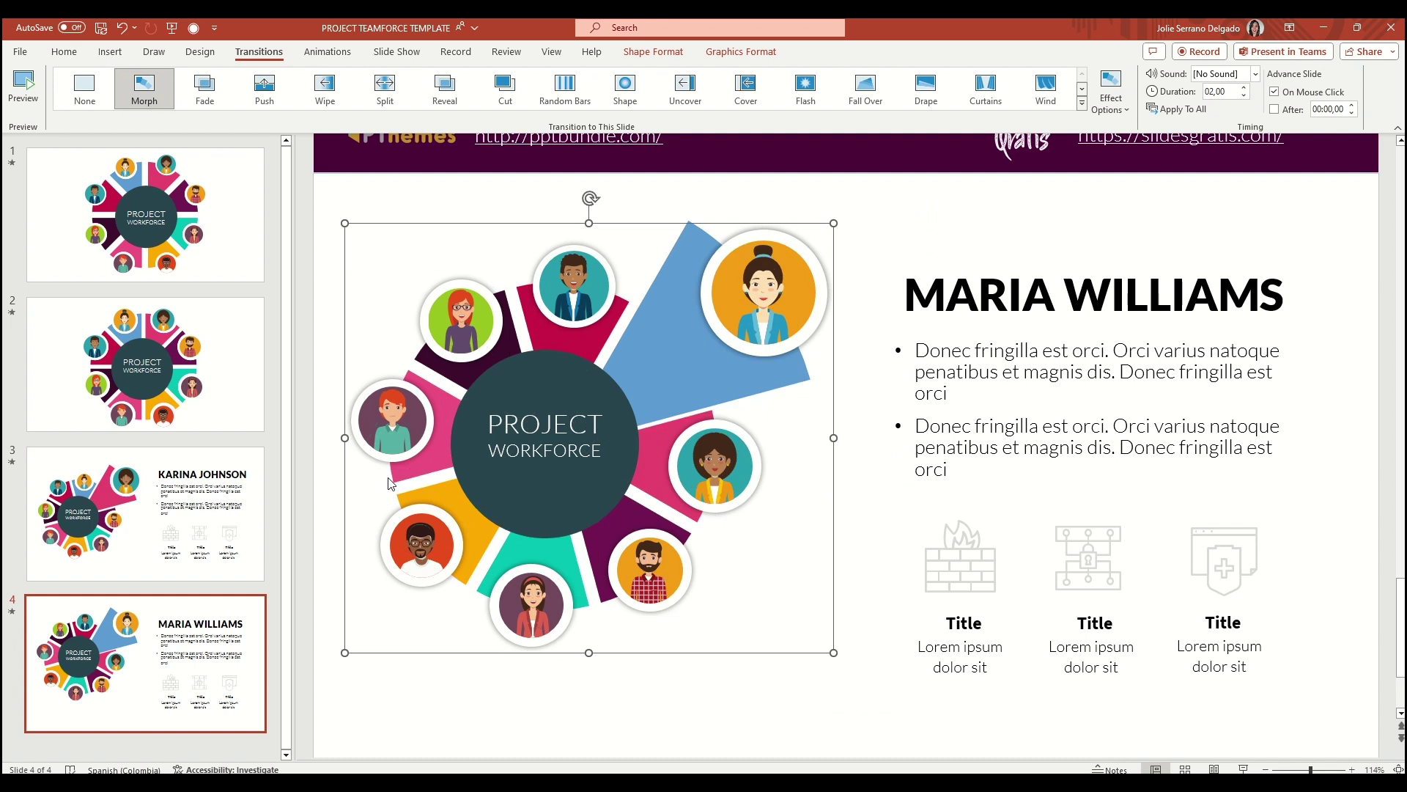
Duplicate slide 4 as slide 5 and rotate its donut so the blue wedge points right
{"action": "right_click", "coordinate": [196, 629]}
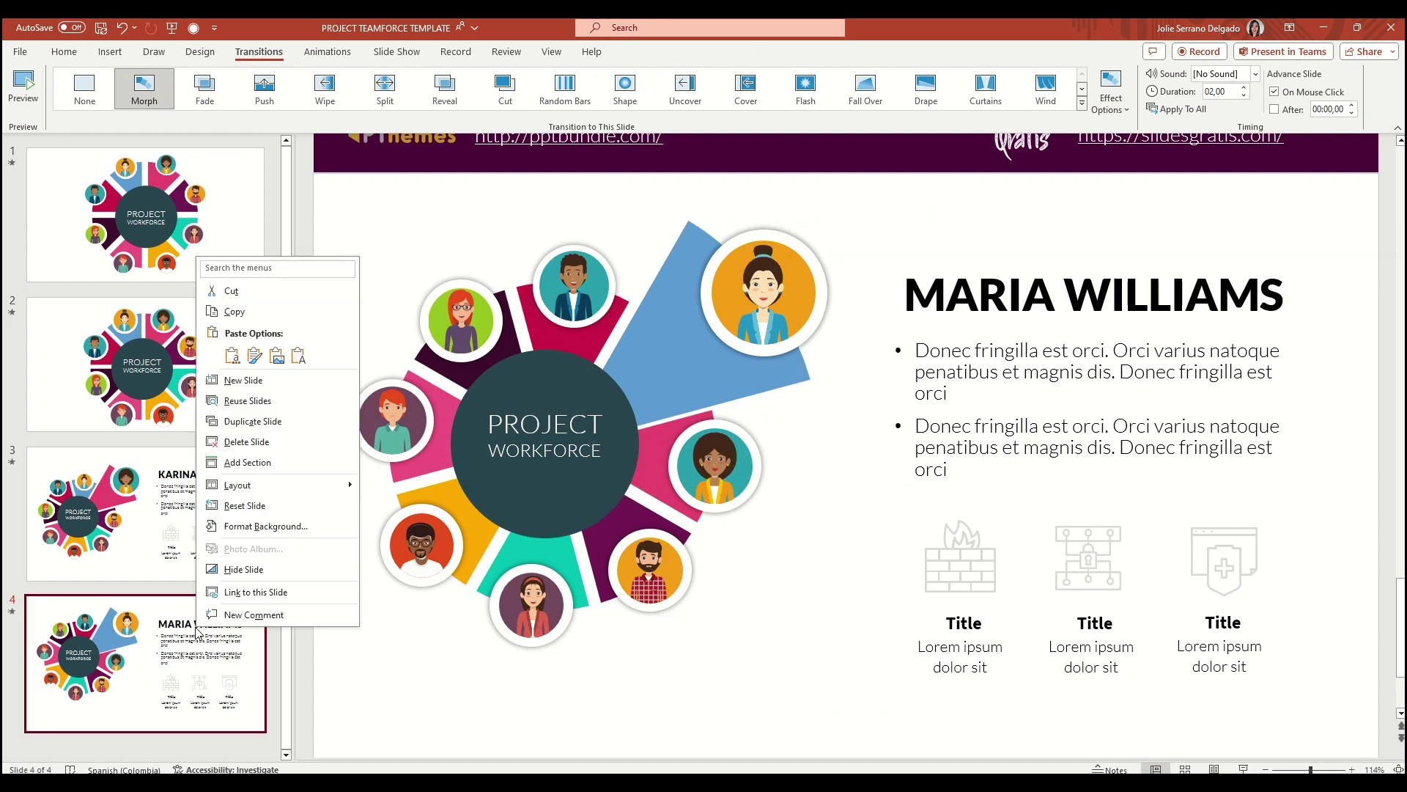
{"action": "left_click", "coordinate": [277, 423]}
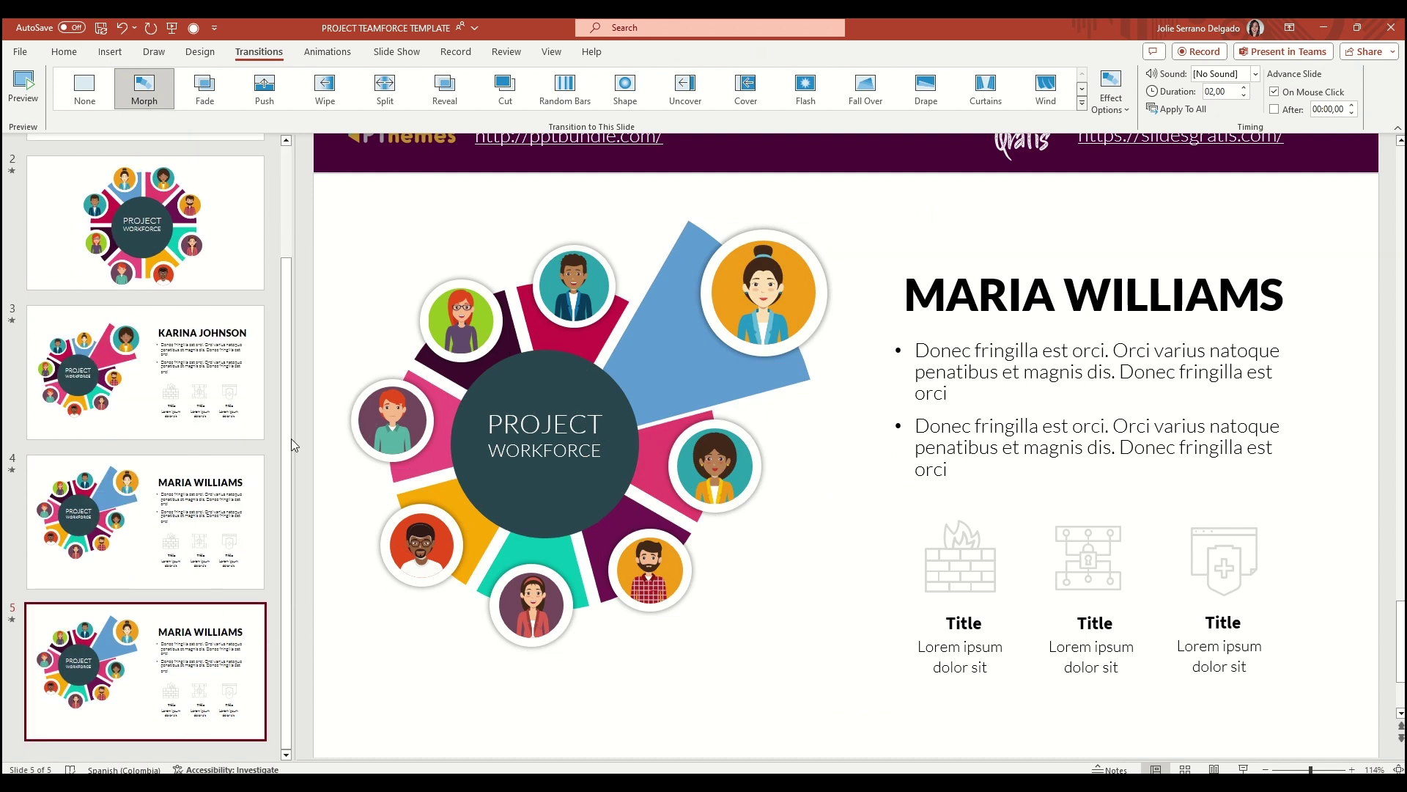
{"action": "left_click", "coordinate": [696, 334]}
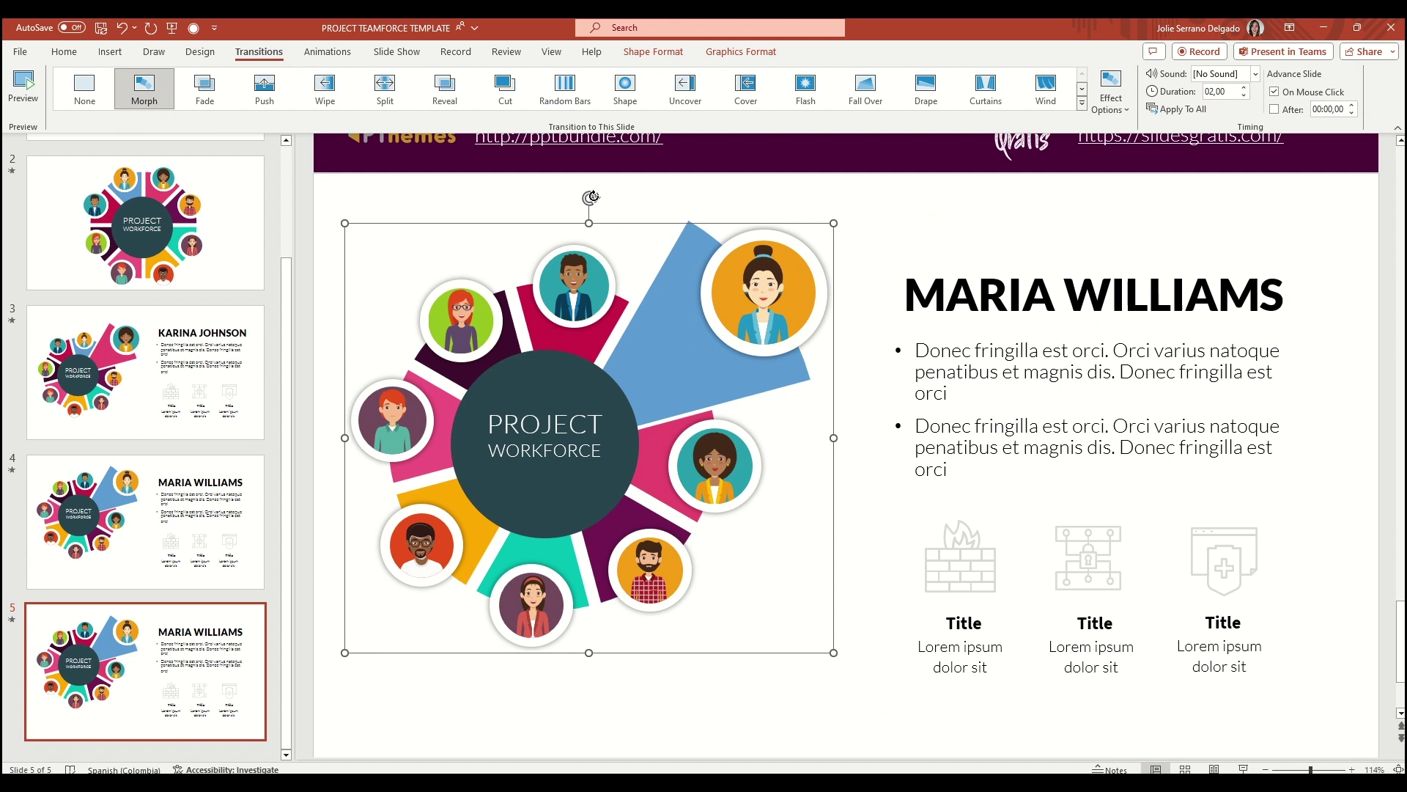
{"action": "left_click_drag", "start_coordinate": [592, 197], "coordinate": [844, 268]}
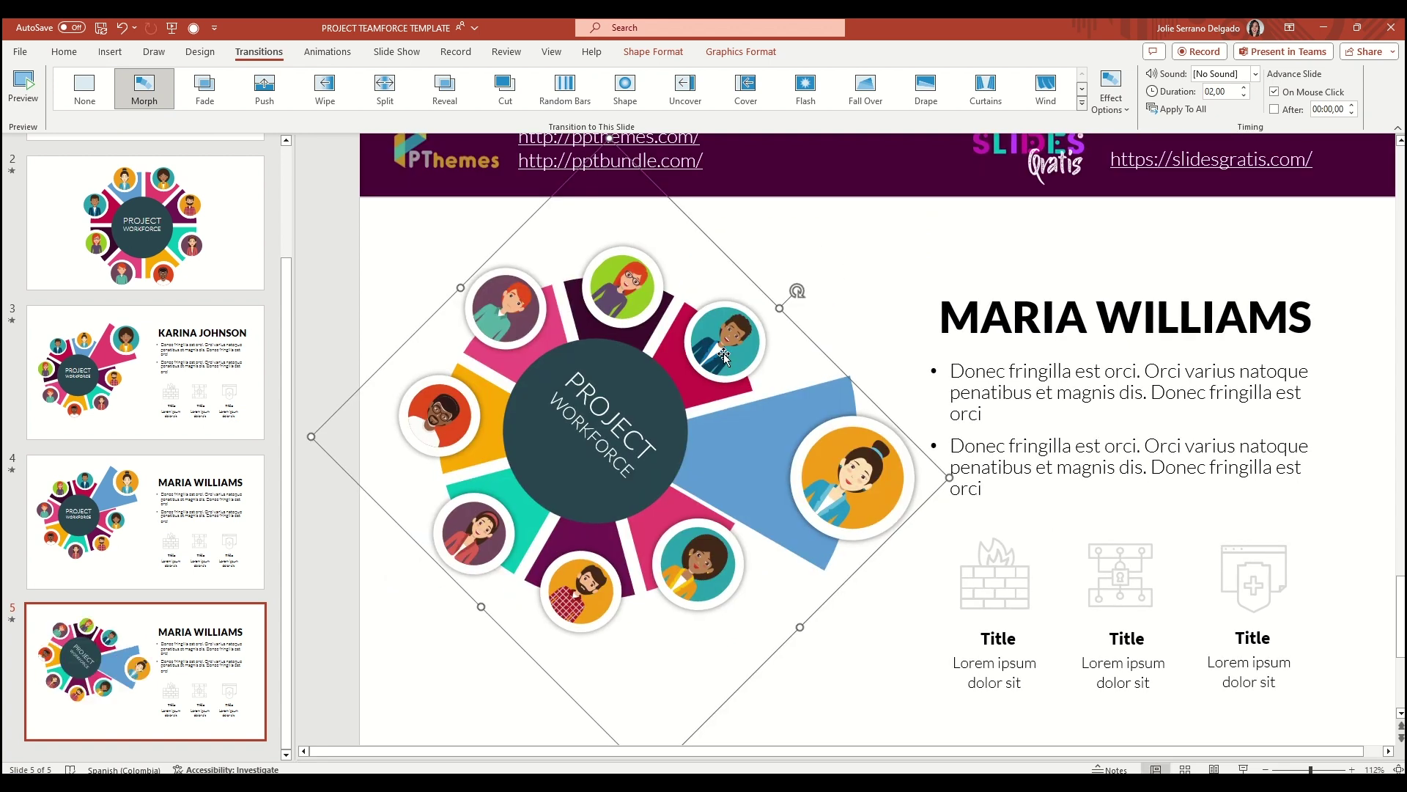
Ungroup the rotated donut into separate shapes
{"action": "right_click", "coordinate": [717, 314]}
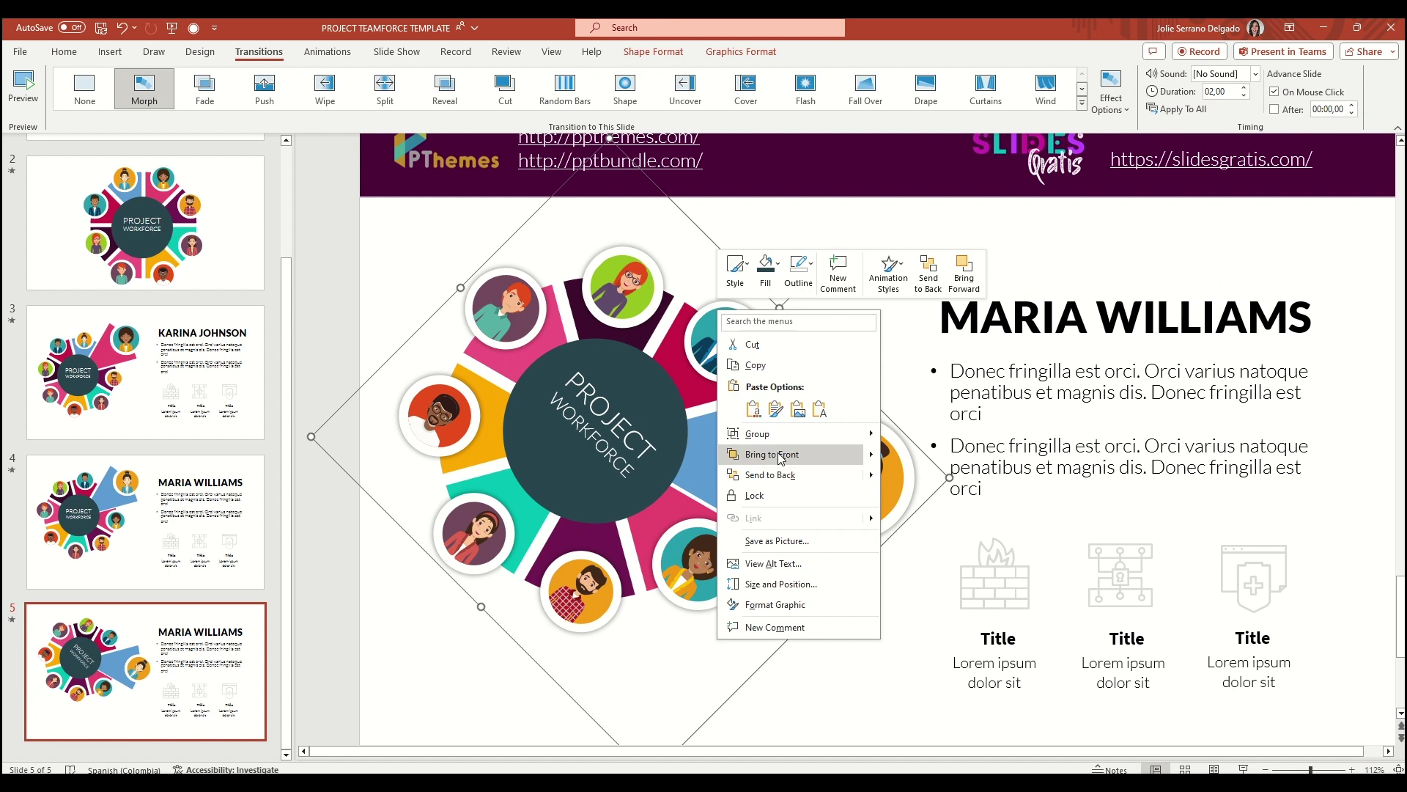
{"action": "mouse_move", "coordinate": [843, 433]}
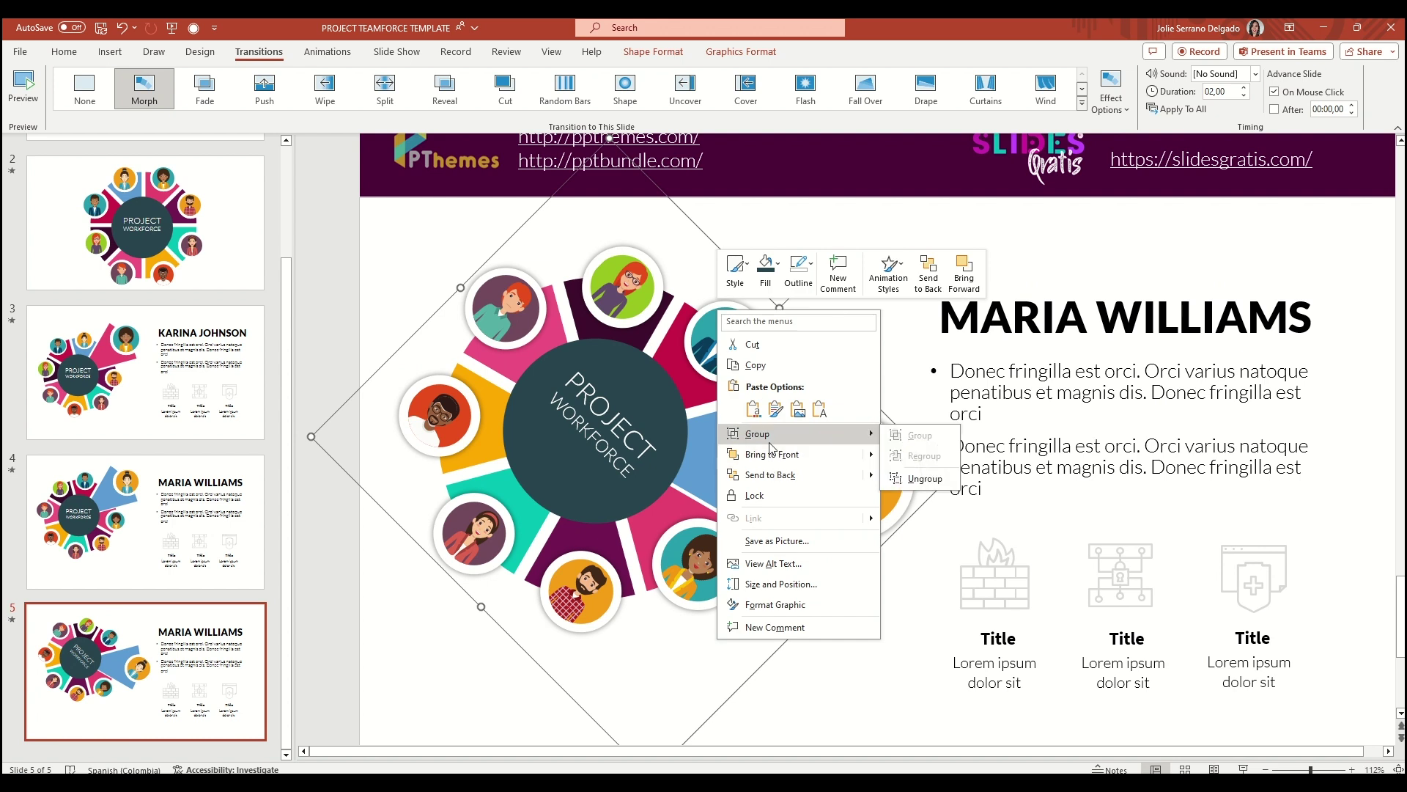
{"action": "left_click", "coordinate": [925, 478]}
{"action": "left_click", "coordinate": [843, 389]}
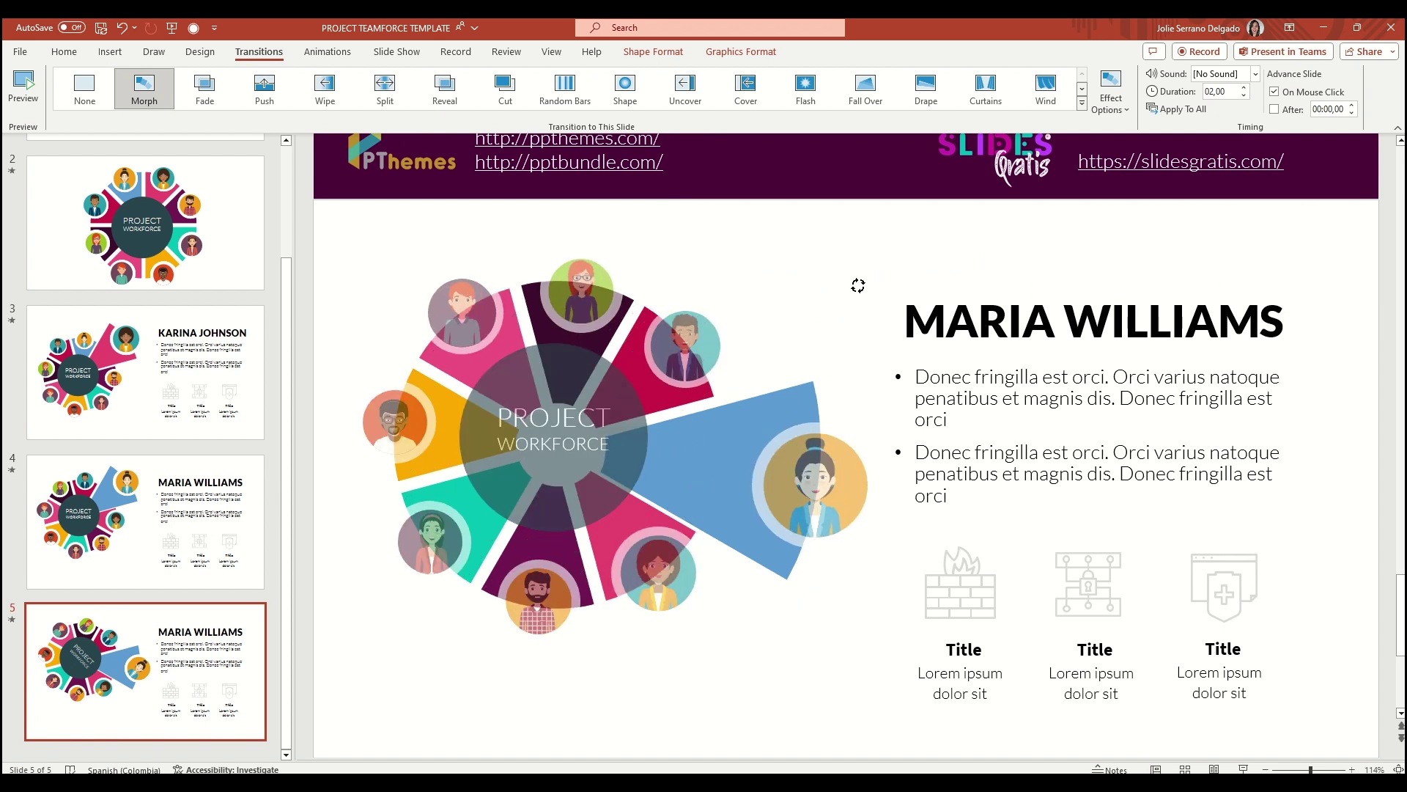
Return the blue wedge and the orange avatar to their original size and place in the ring
{"action": "left_click", "coordinate": [829, 345]}
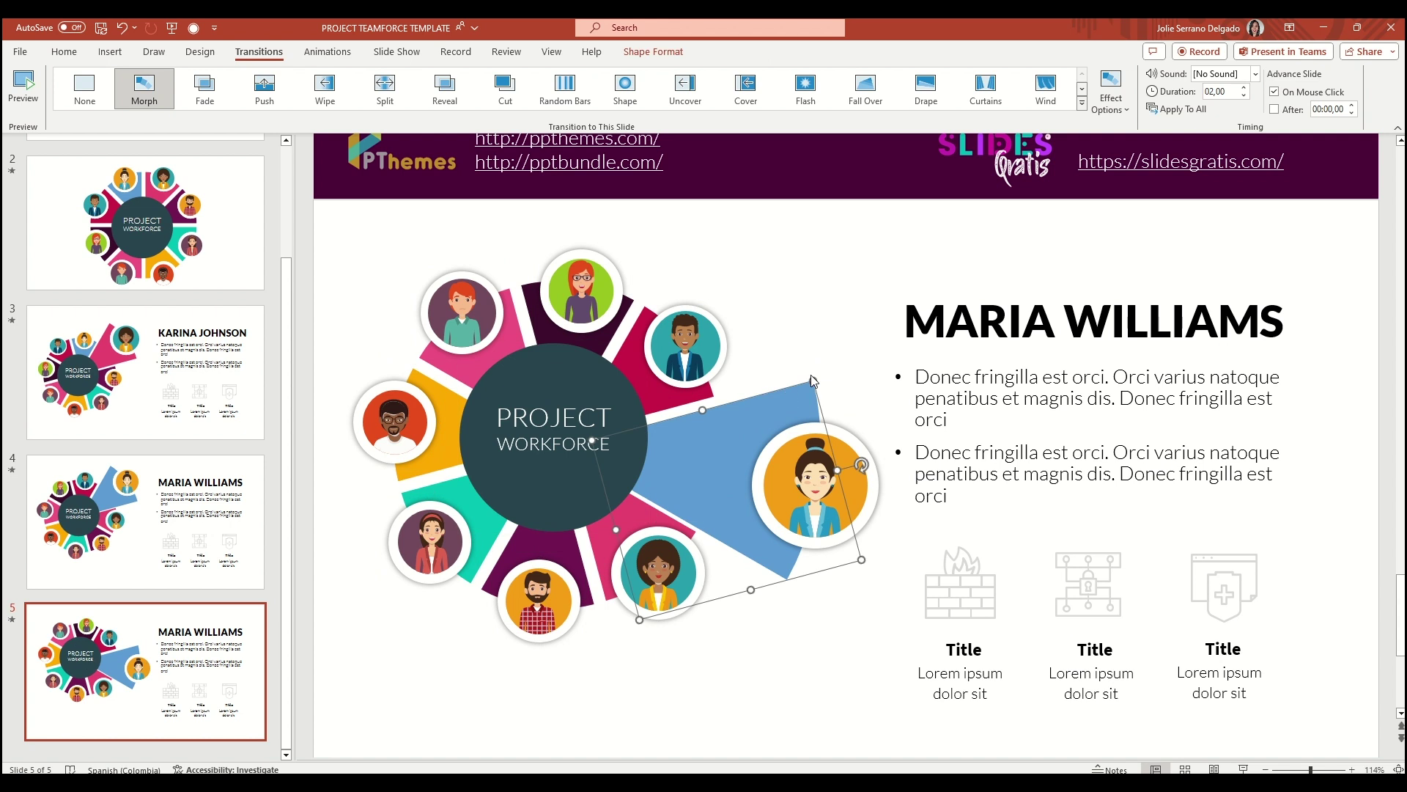
{"action": "left_click_drag", "start_coordinate": [812, 382], "coordinate": [674, 448]}
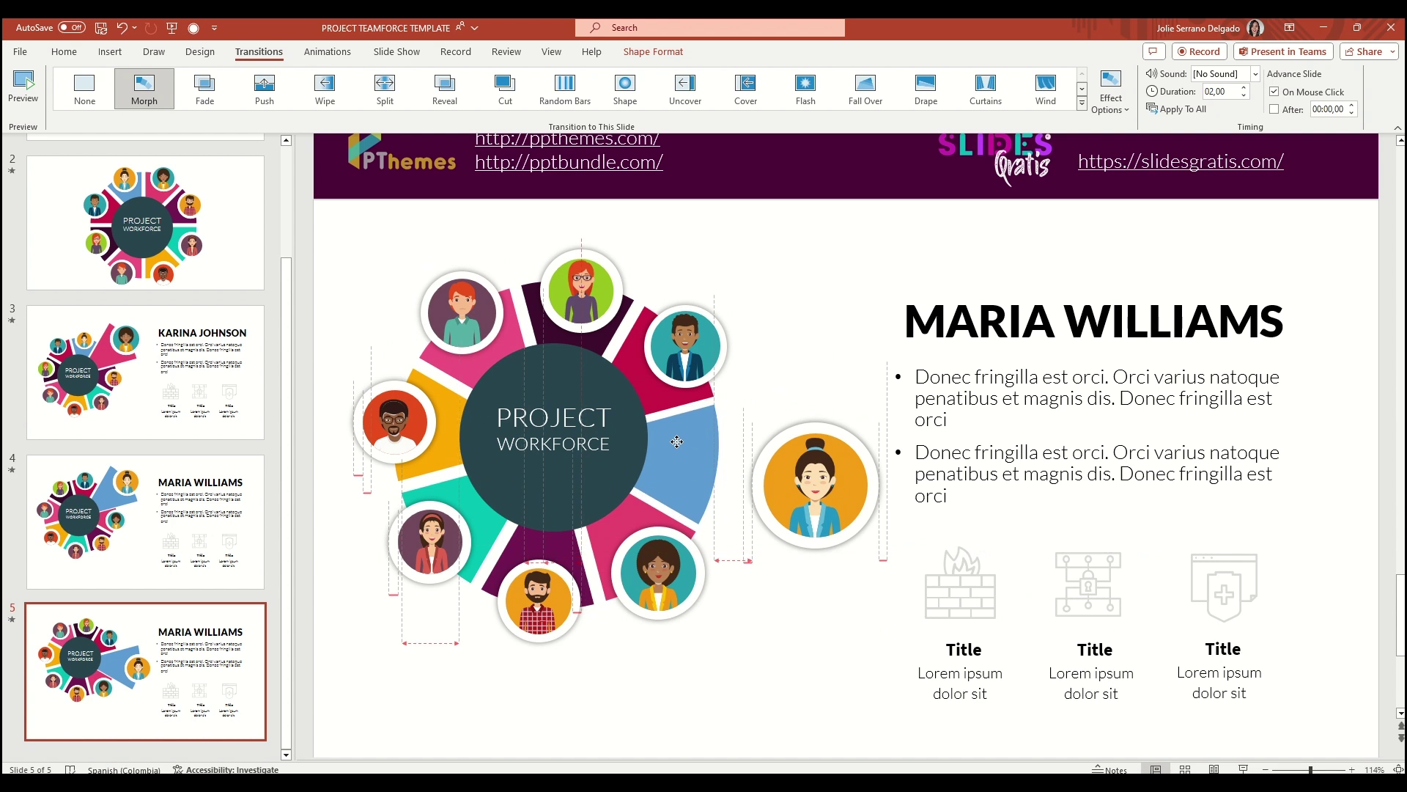
{"action": "left_click", "coordinate": [812, 486]}
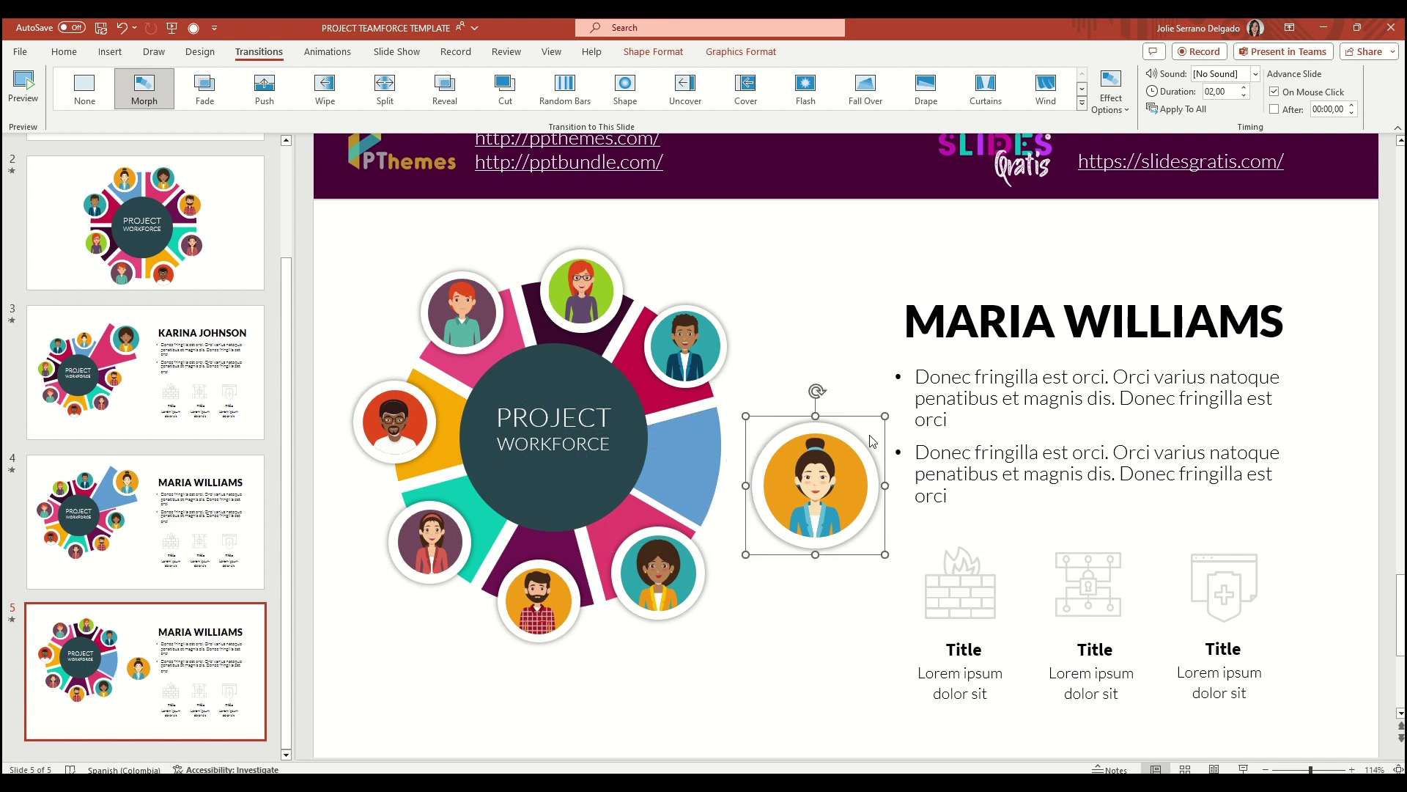
{"action": "left_click_drag", "start_coordinate": [889, 416], "coordinate": [843, 453]}
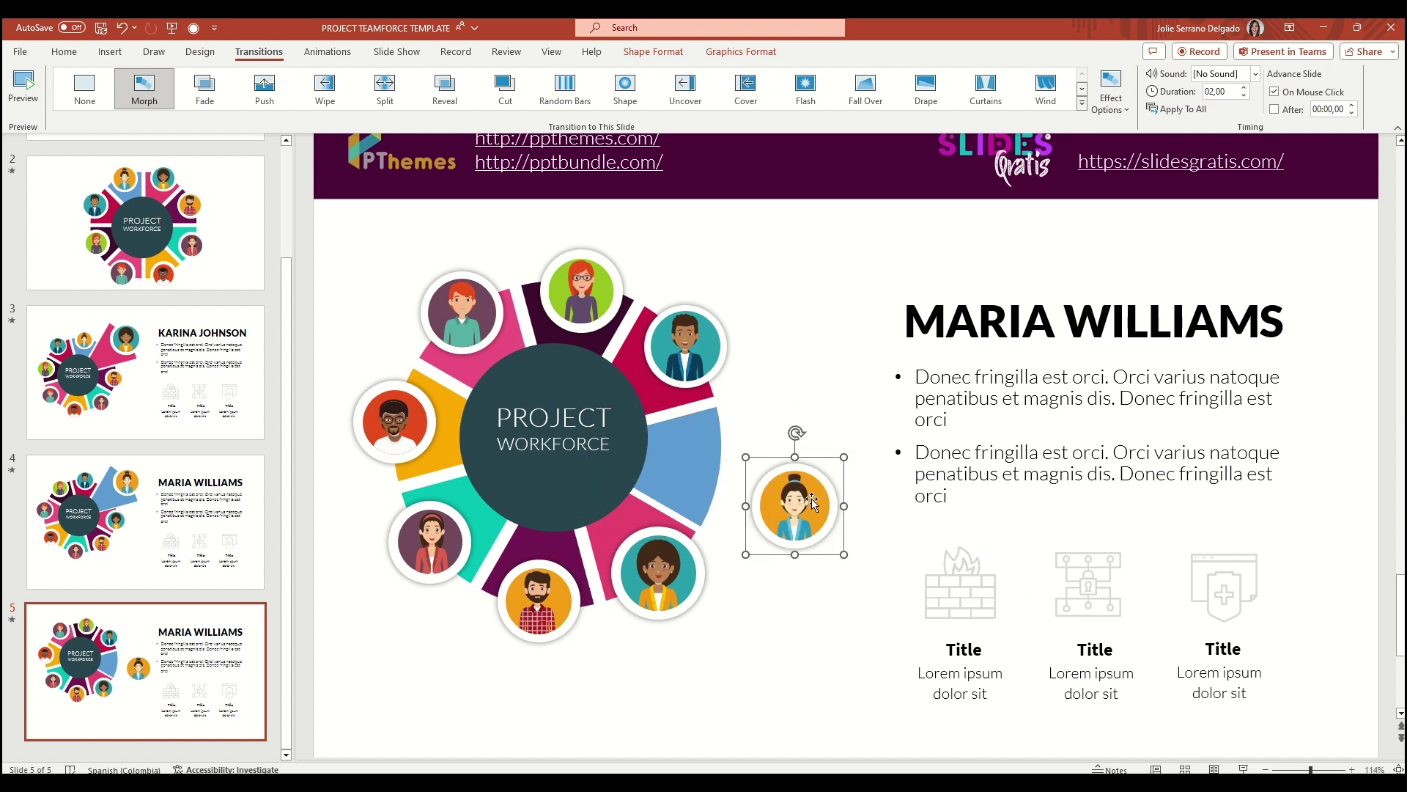
{"action": "left_click_drag", "start_coordinate": [799, 506], "coordinate": [723, 468]}
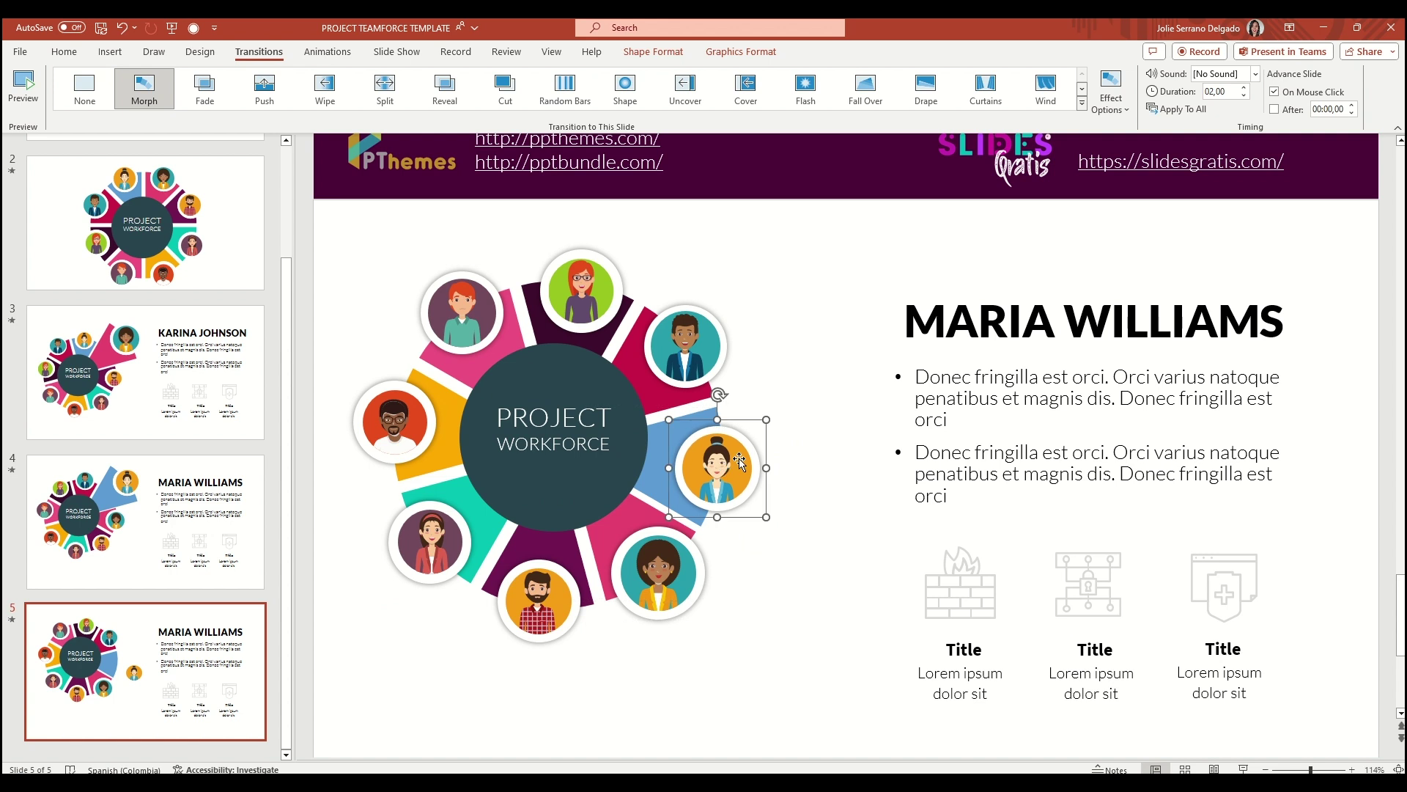
{"action": "left_click_drag", "start_coordinate": [769, 414], "coordinate": [770, 411]}
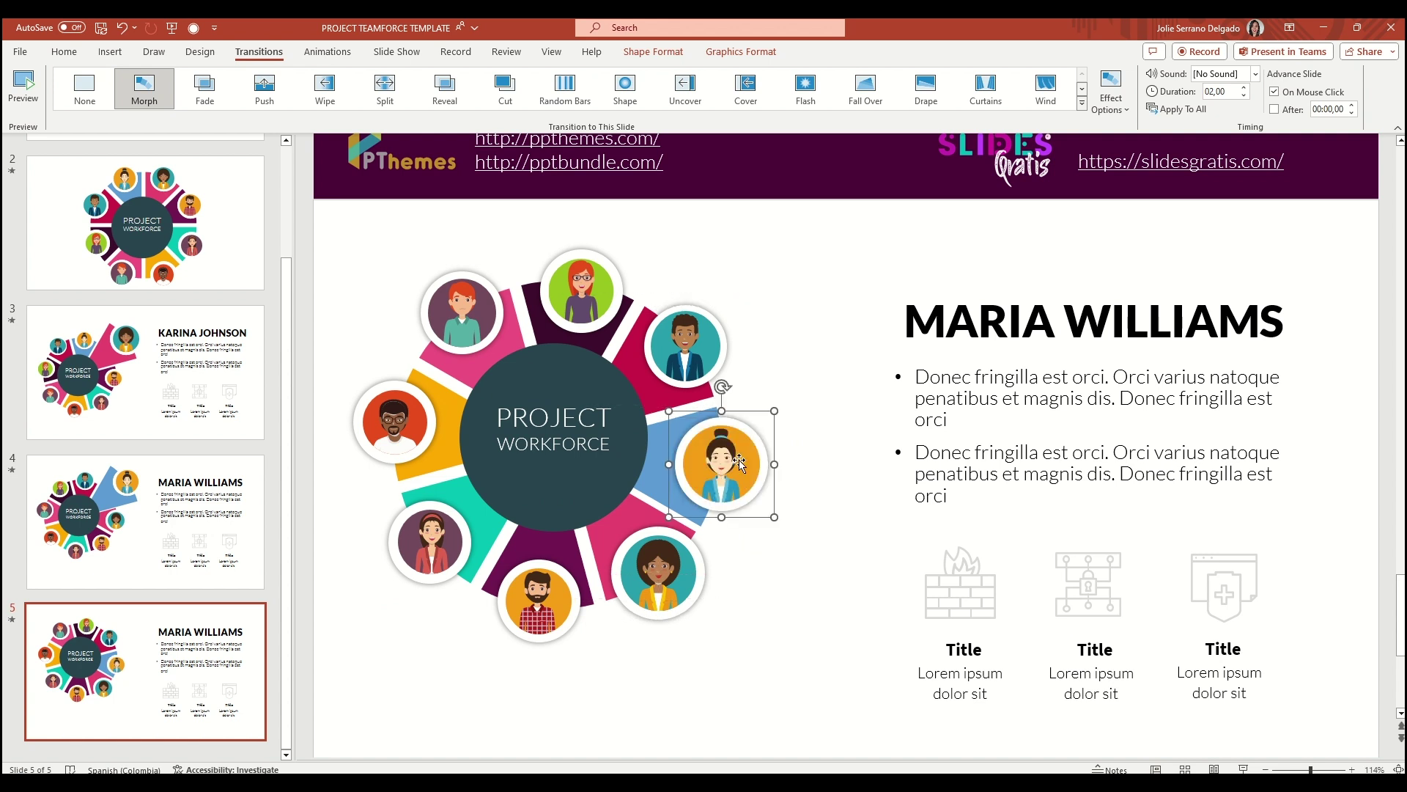
{"action": "left_click_drag", "start_coordinate": [732, 463], "coordinate": [730, 467]}
Stretch the crimson wedge outward and enlarge the teal-circled man's avatar on top of it
{"action": "left_click", "coordinate": [661, 301]}
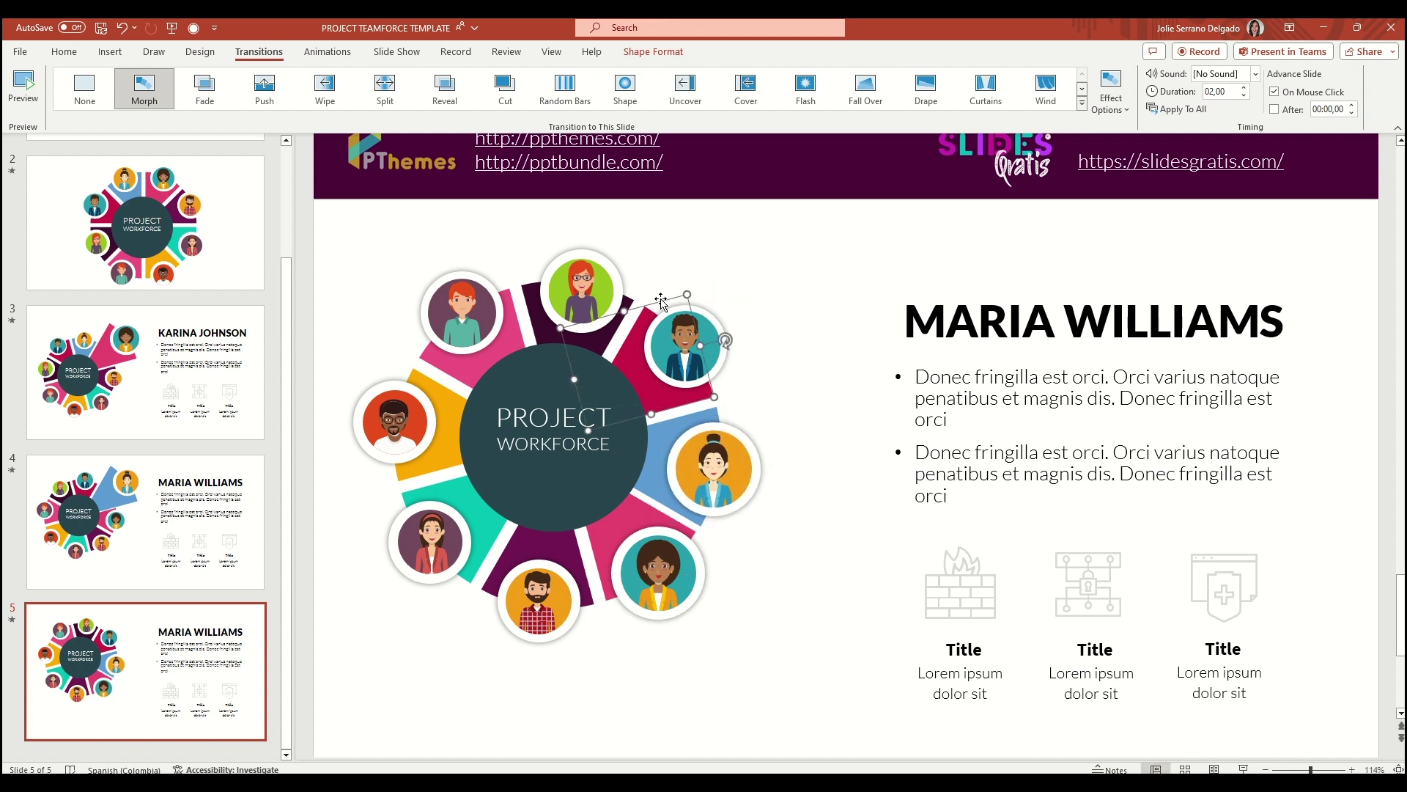
{"action": "left_click_drag", "start_coordinate": [684, 296], "coordinate": [779, 213]}
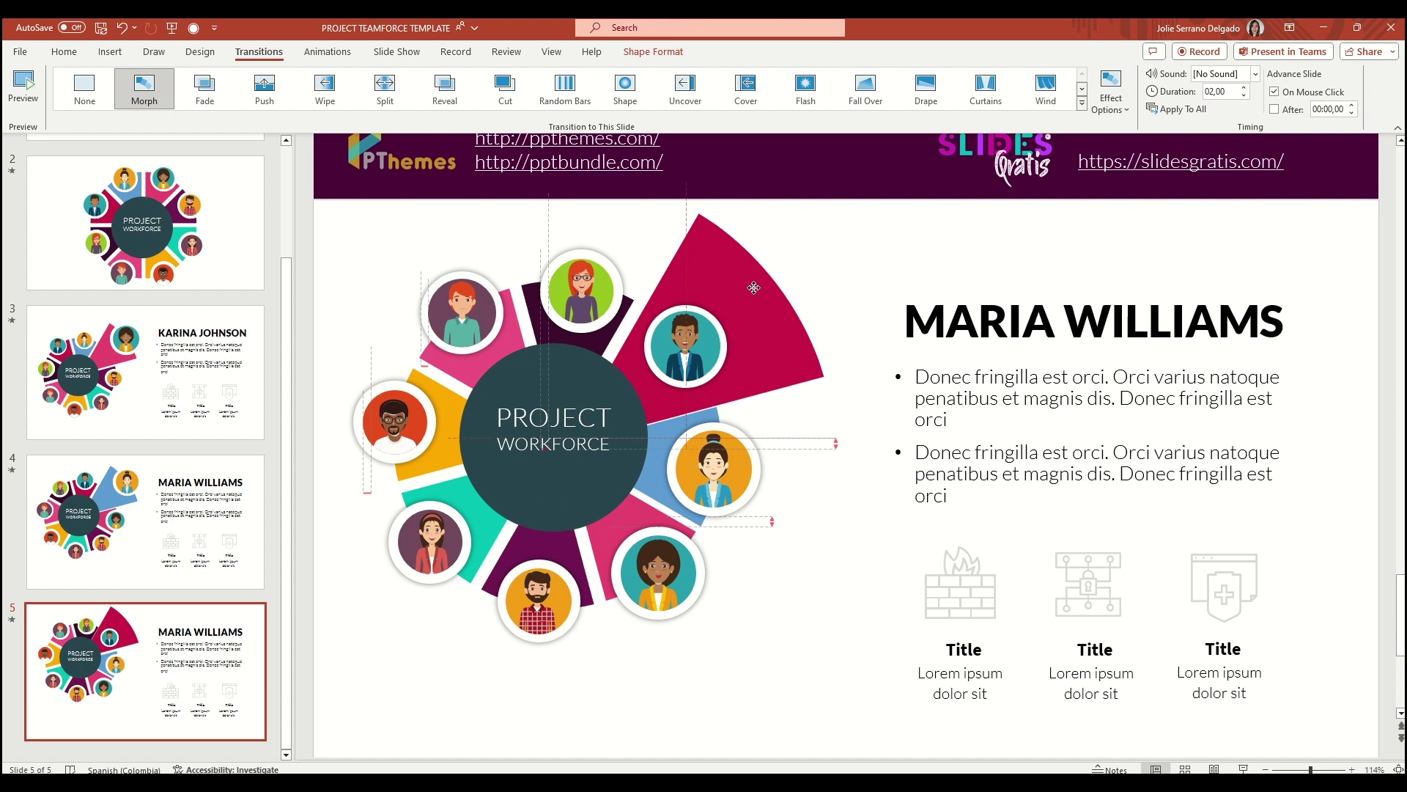
{"action": "left_click", "coordinate": [685, 345]}
{"action": "left_click_drag", "start_coordinate": [733, 298], "coordinate": [779, 282]}
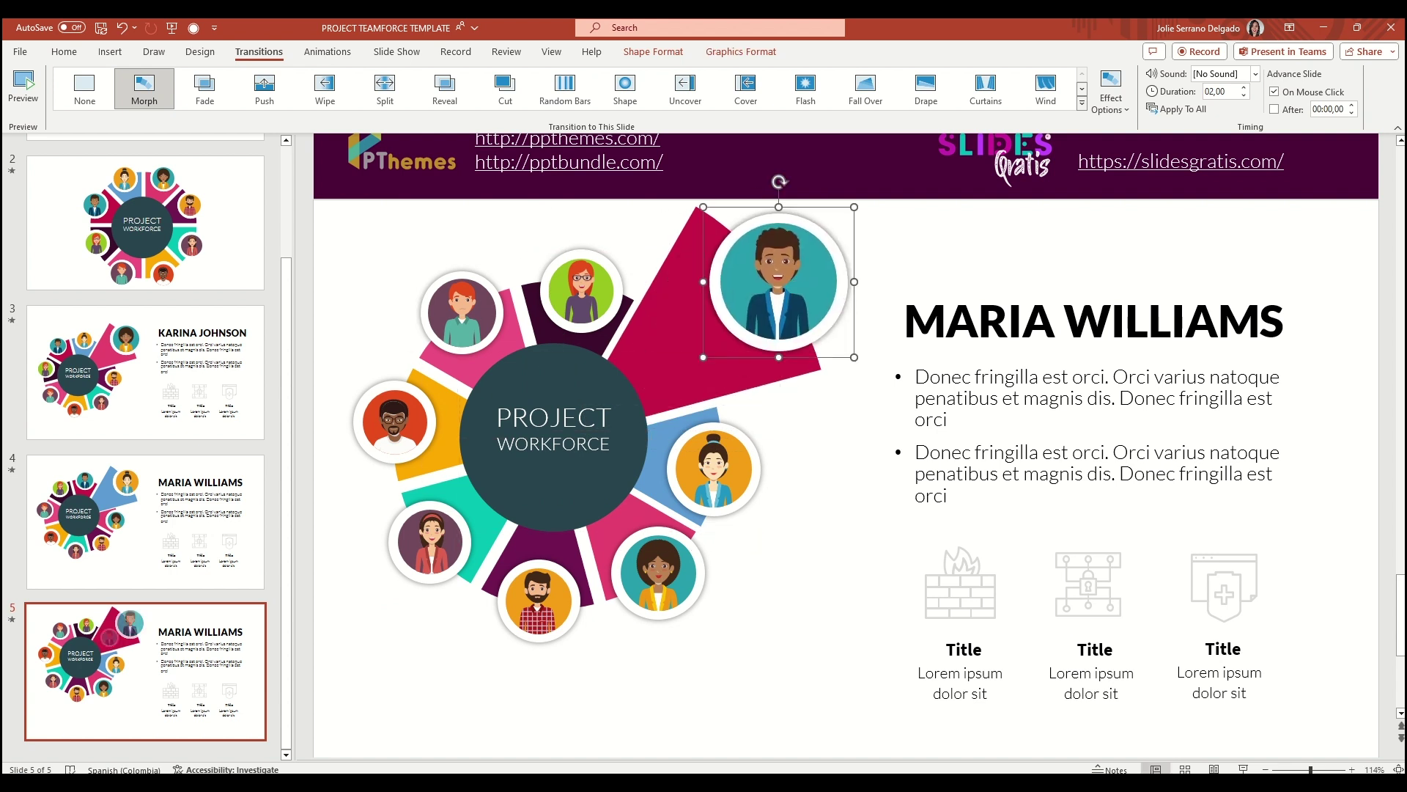
{"action": "triple_click", "coordinate": [938, 311]}
{"action": "key", "text": "Escape"}
{"action": "key", "text": "Escape"}
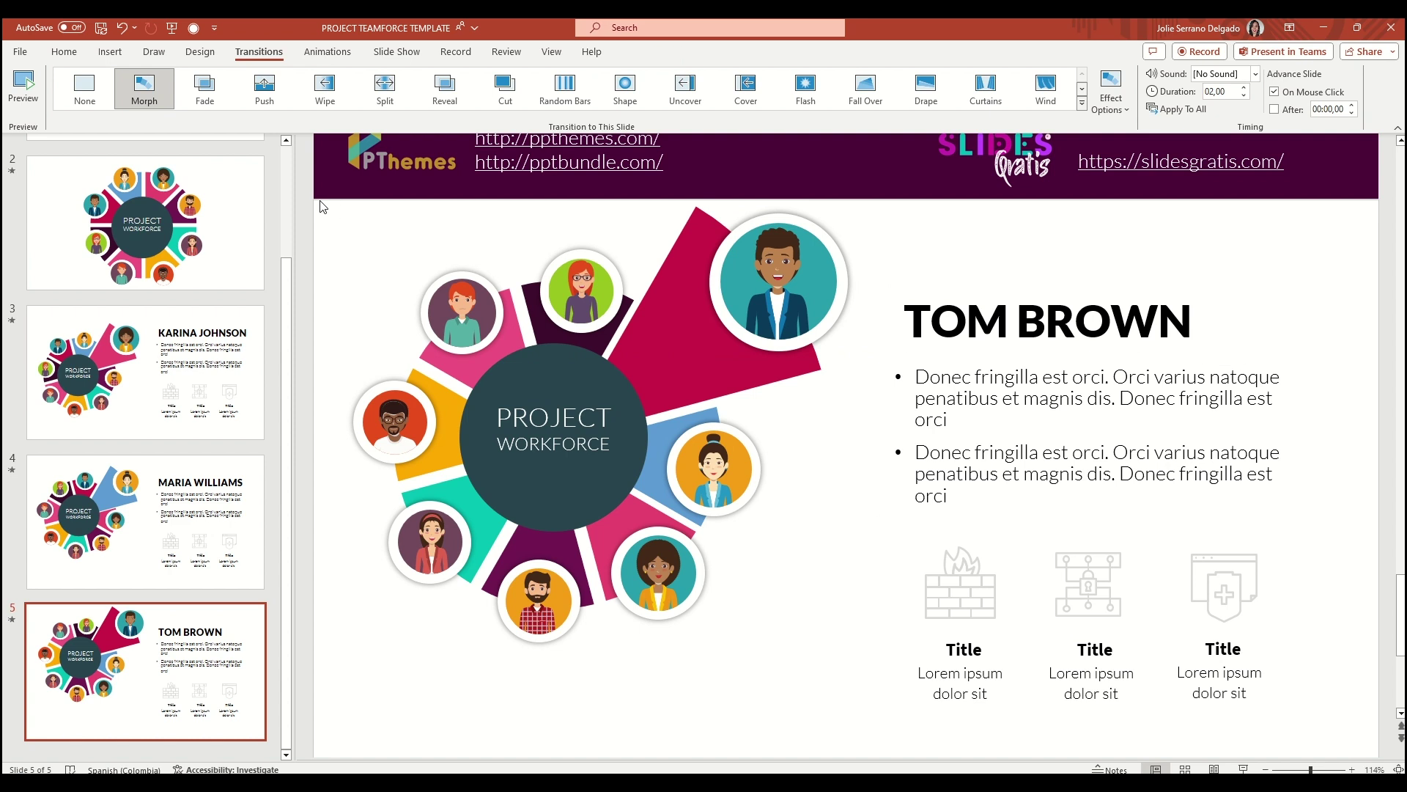
{"action": "left_click_drag", "start_coordinate": [320, 207], "coordinate": [985, 651]}
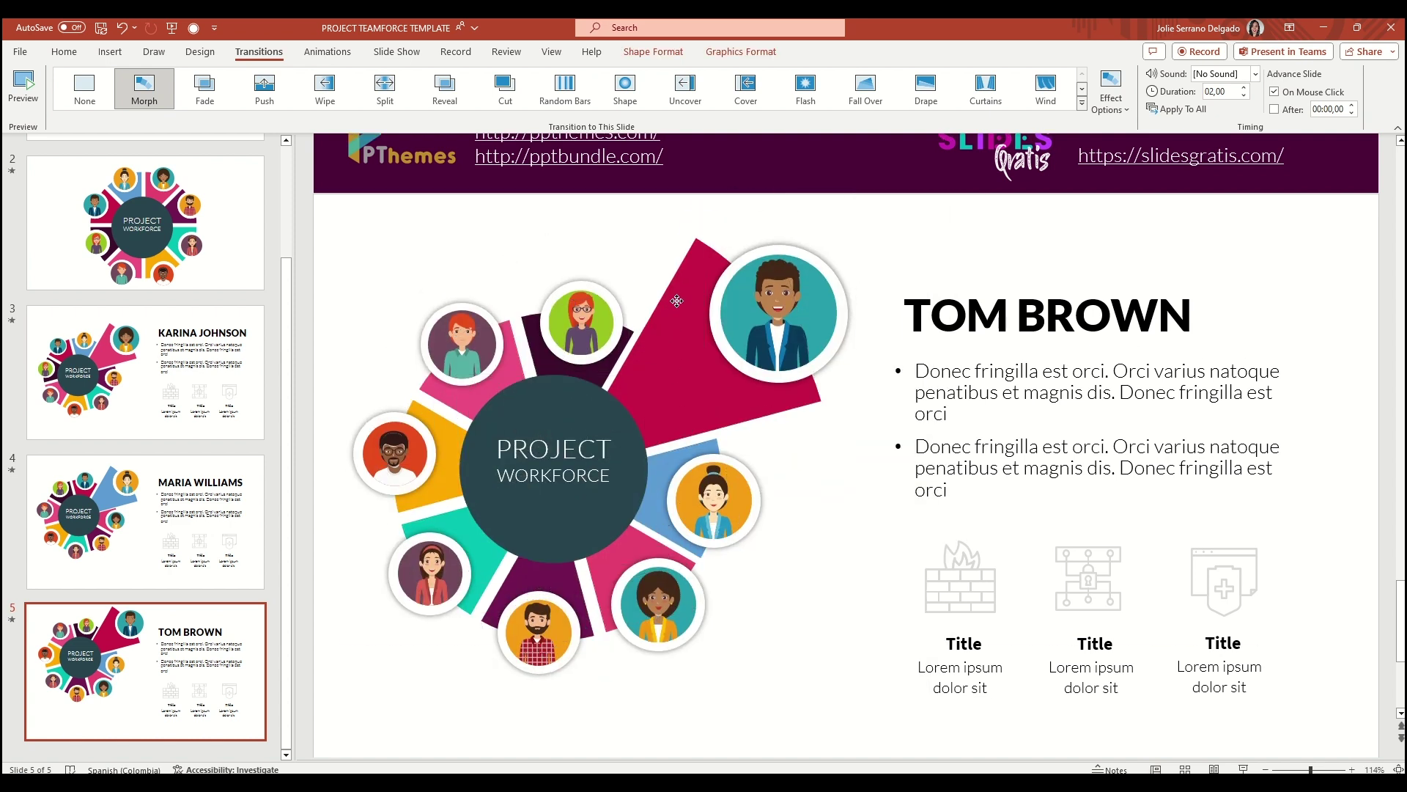
{"action": "key", "text": "Page_Up"}
Ungroup the donut graphic on slide 4 into separate shapes
{"action": "left_click", "coordinate": [821, 645]}
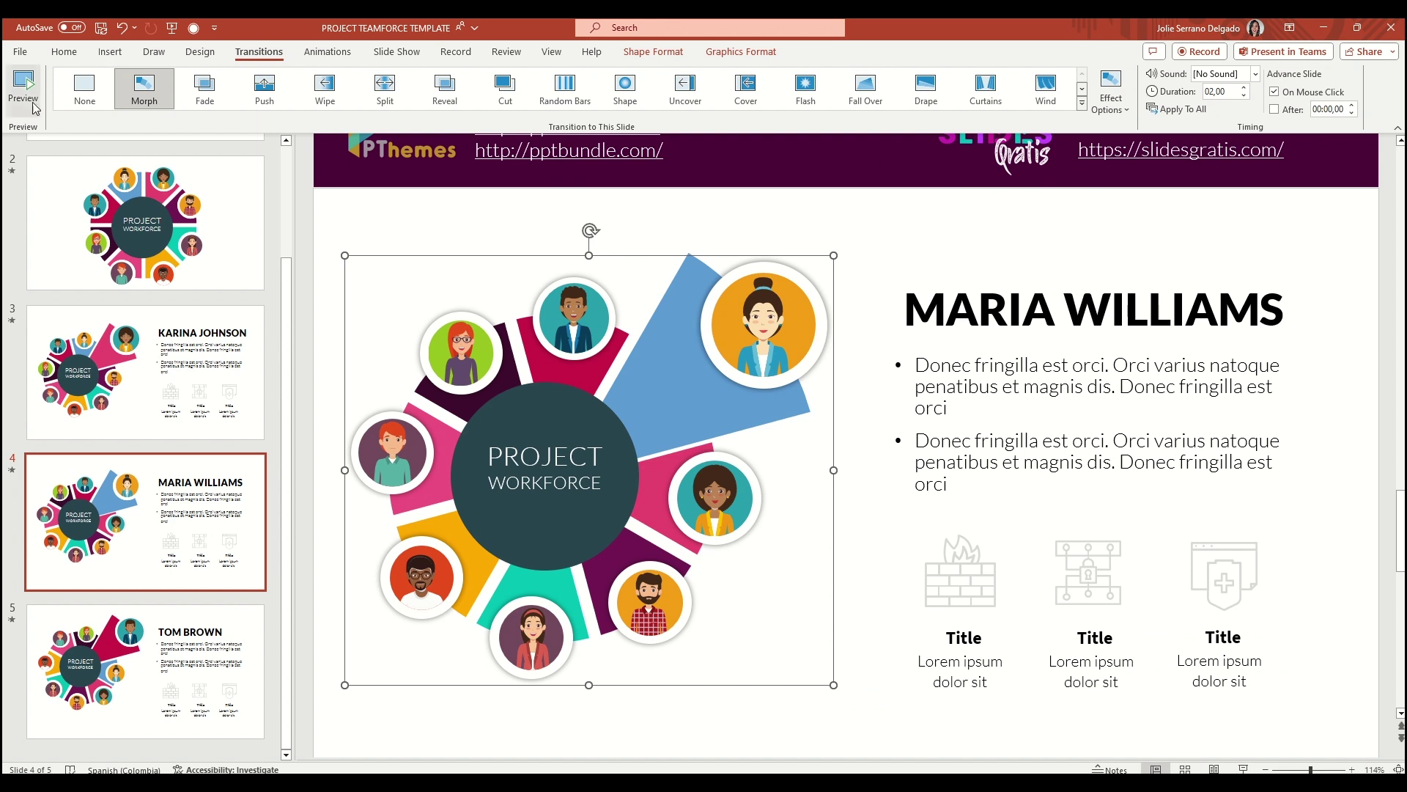
{"action": "right_click", "coordinate": [623, 345]}
{"action": "mouse_move", "coordinate": [770, 470]}
{"action": "left_click", "coordinate": [814, 511]}
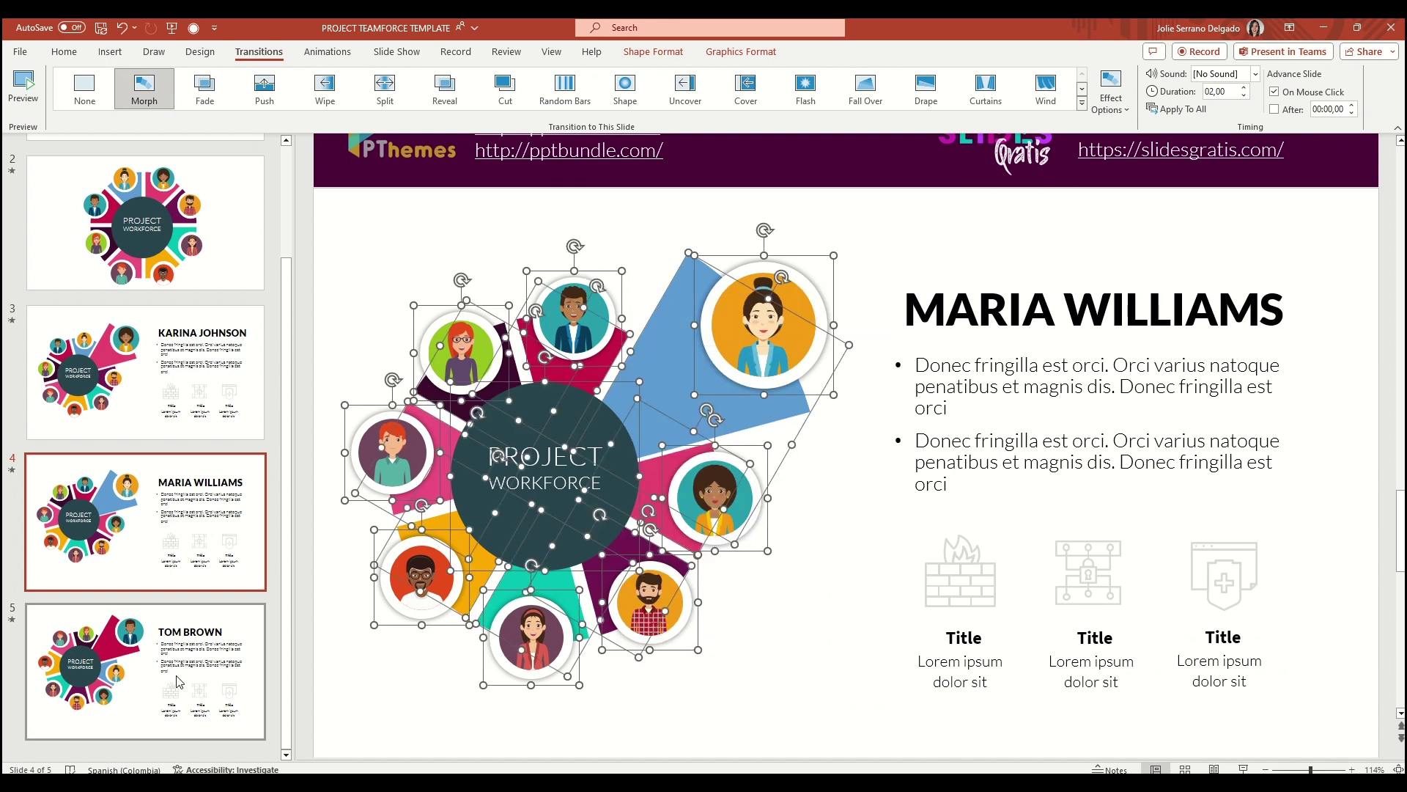
Preview the morph transition into slide 5 and duplicate it as slide 6
{"action": "left_click", "coordinate": [178, 682]}
{"action": "left_click", "coordinate": [25, 89]}
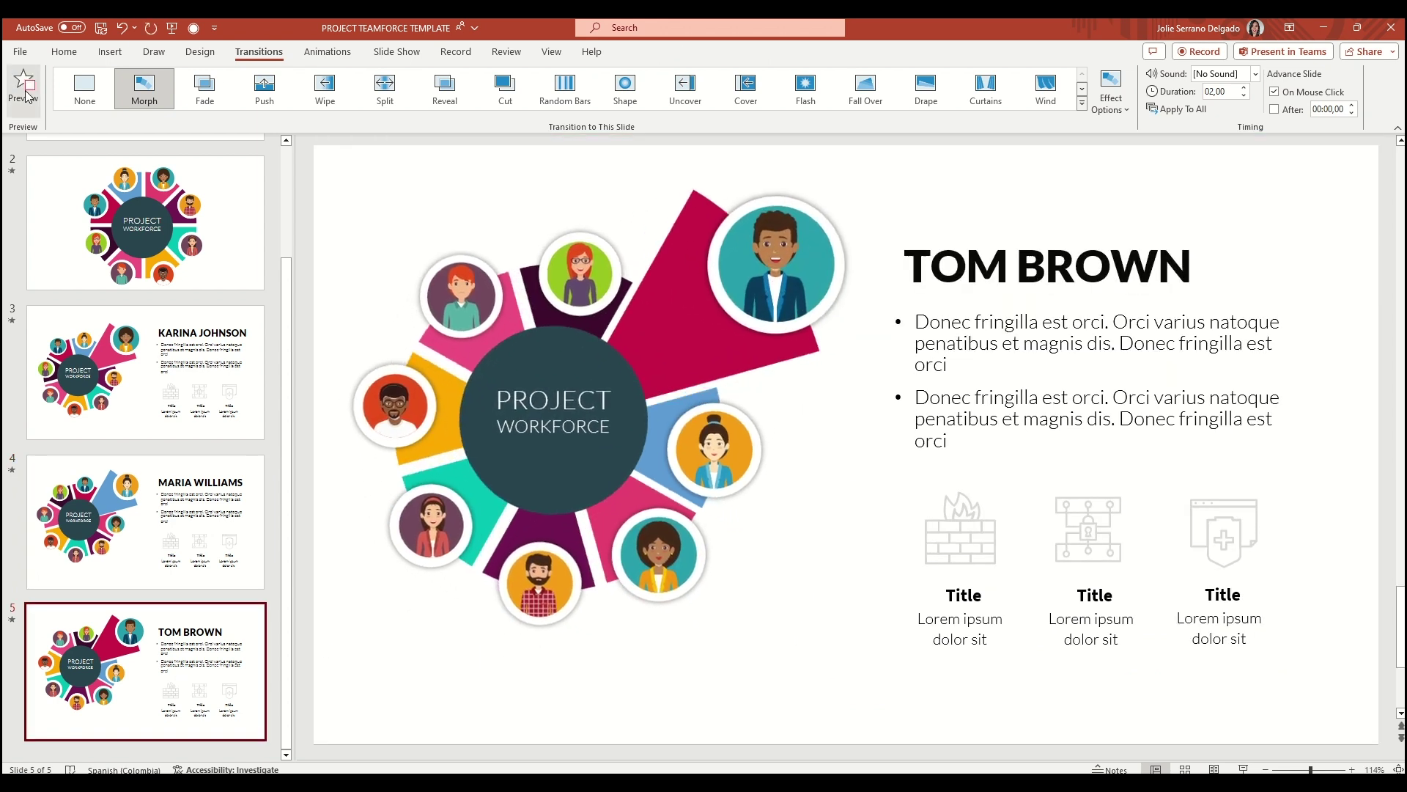
{"action": "key", "text": "ctrl+d"}
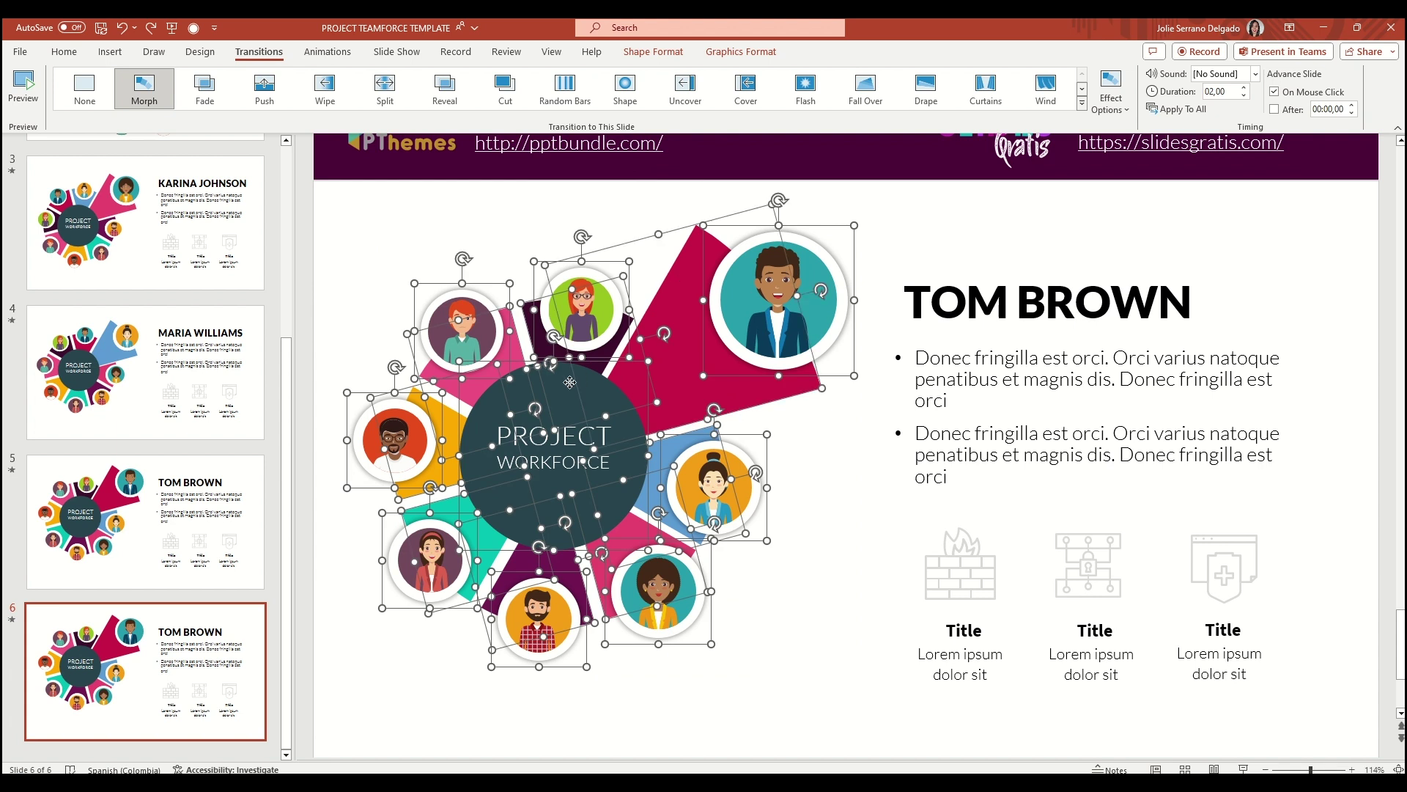
Group the shapes, rotate the donut about 45 degrees, and ungroup it again
{"action": "right_click", "coordinate": [570, 382]}
{"action": "mouse_move", "coordinate": [660, 503]}
{"action": "left_click", "coordinate": [769, 505]}
{"action": "left_click_drag", "start_coordinate": [601, 201], "coordinate": [811, 283]}
{"action": "right_click", "coordinate": [626, 364]}
{"action": "mouse_move", "coordinate": [671, 486]}
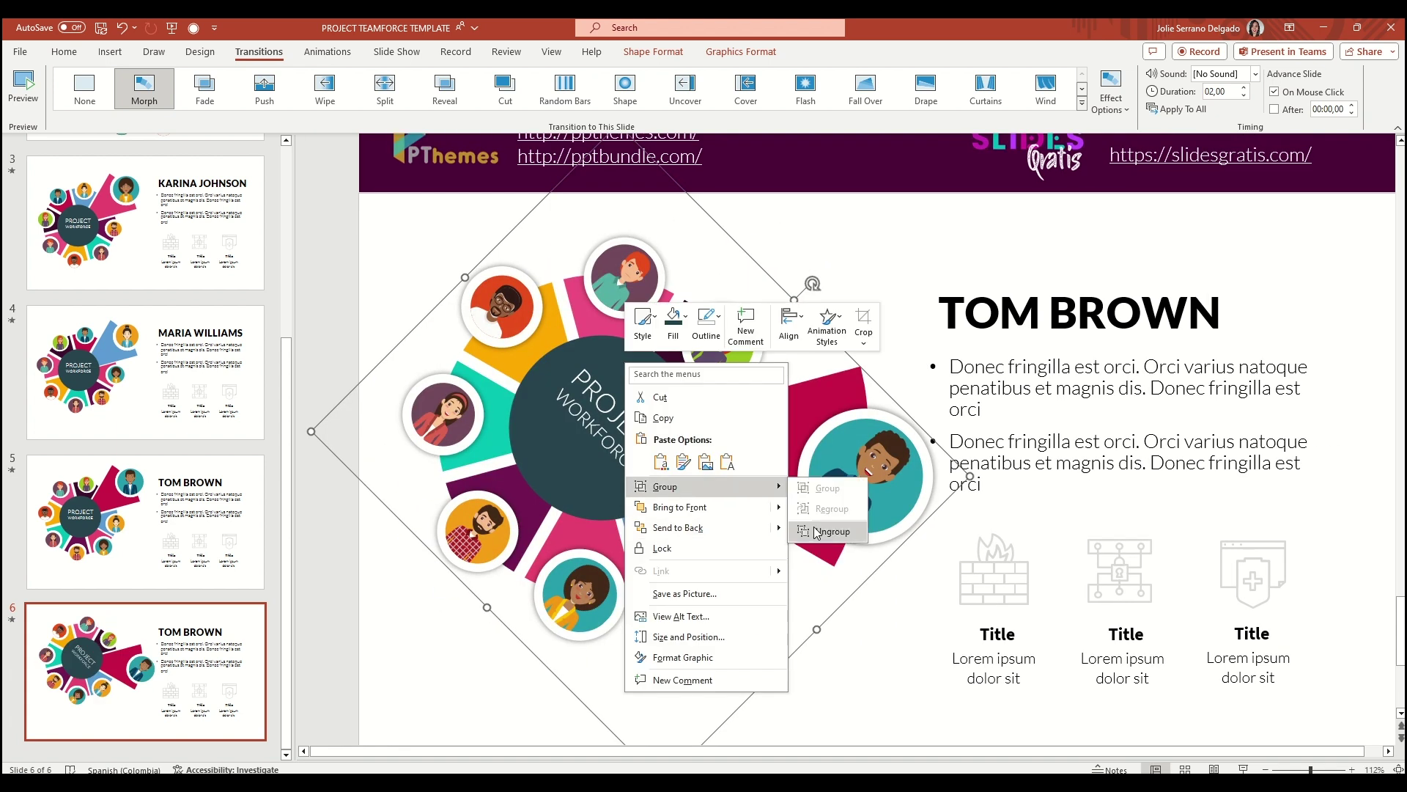
{"action": "left_click", "coordinate": [814, 527]}
Select the five avatars and restore the central PROJECT WORKFORCE circle's horizontal text
{"action": "left_click", "coordinate": [821, 358]}
{"action": "left_click", "coordinate": [821, 454]}
{"action": "left_click", "coordinate": [698, 325], "text": "shift"}
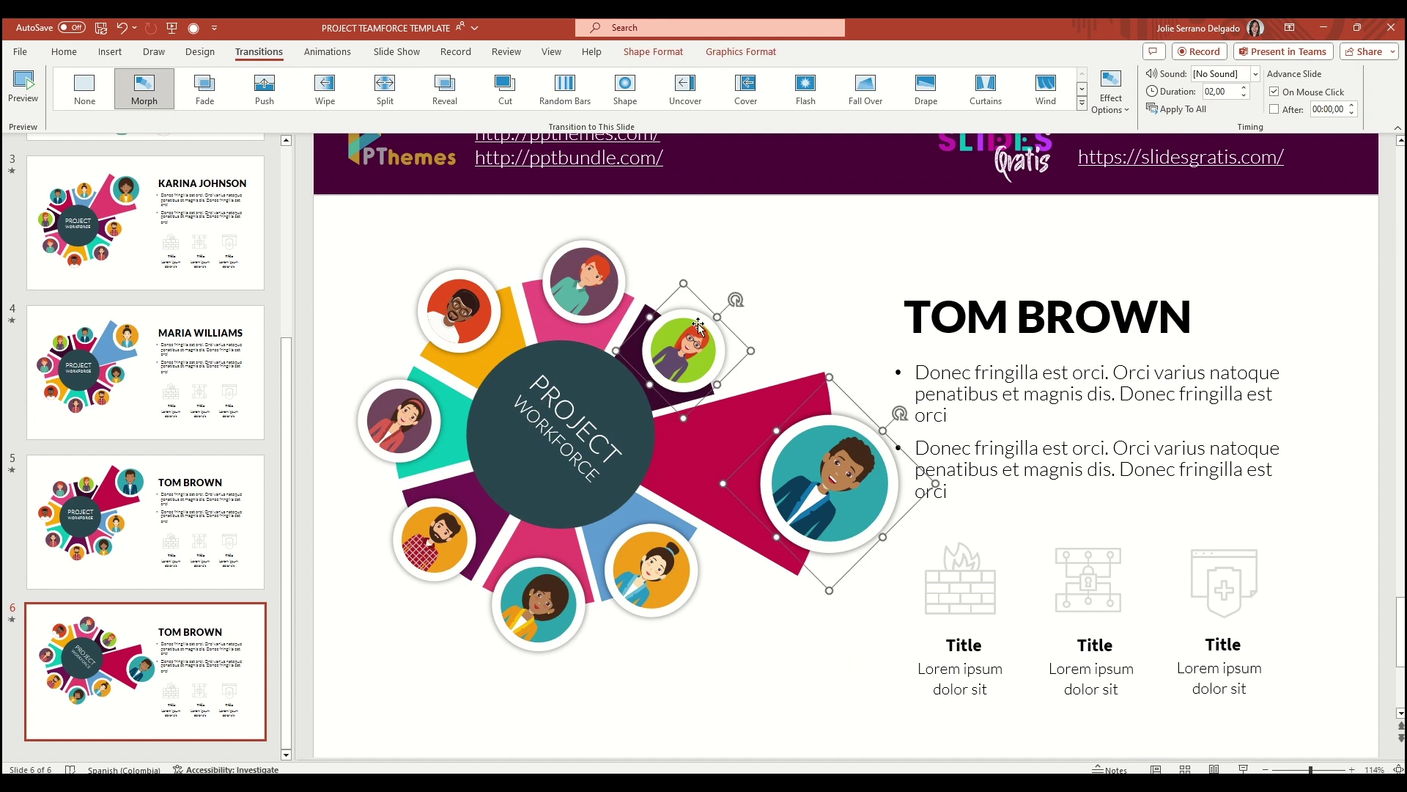
{"action": "left_click", "coordinate": [414, 431], "text": "shift"}
{"action": "left_click", "coordinate": [440, 542], "text": "shift"}
{"action": "left_click", "coordinate": [536, 623], "text": "shift"}
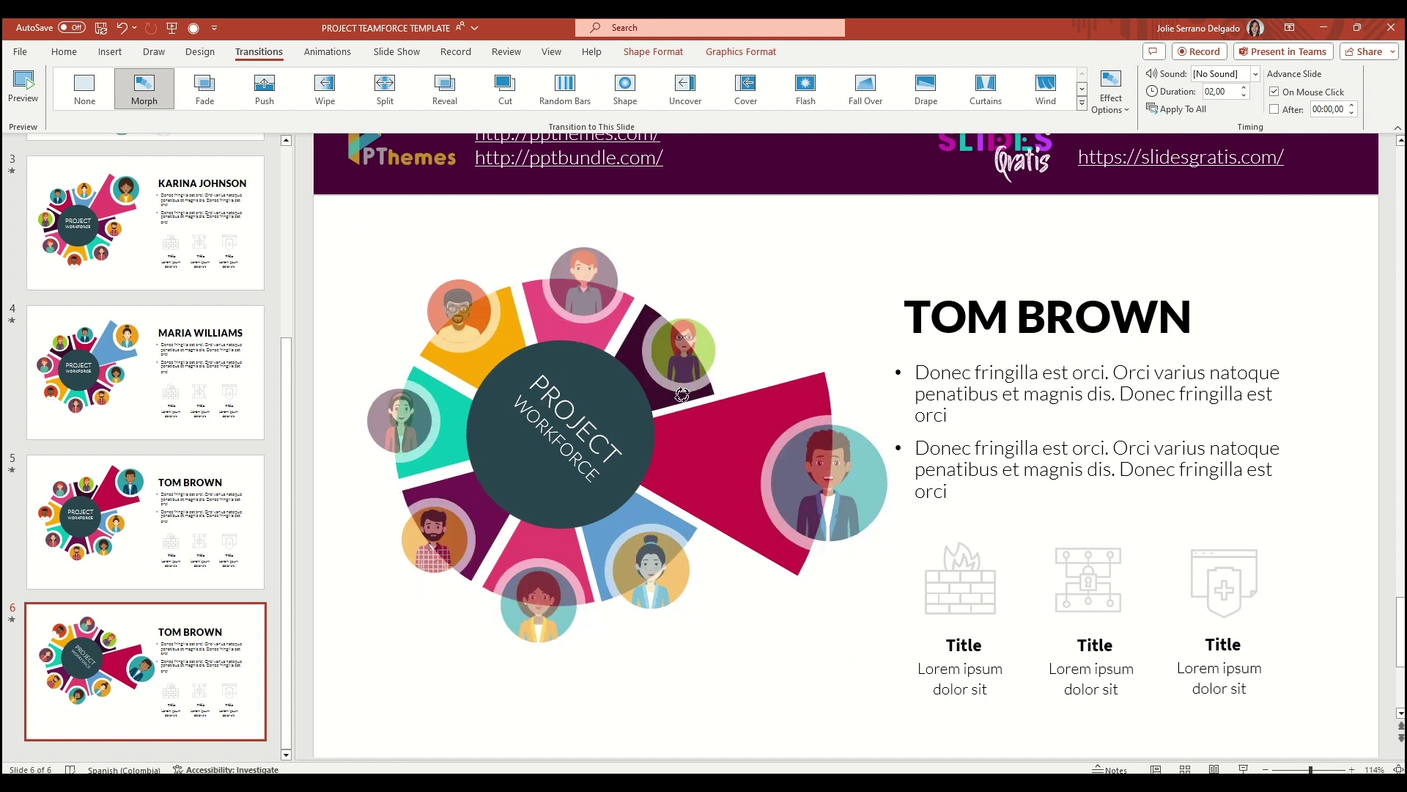
{"action": "left_click", "coordinate": [615, 381]}
{"action": "key", "text": "ctrl+z"}
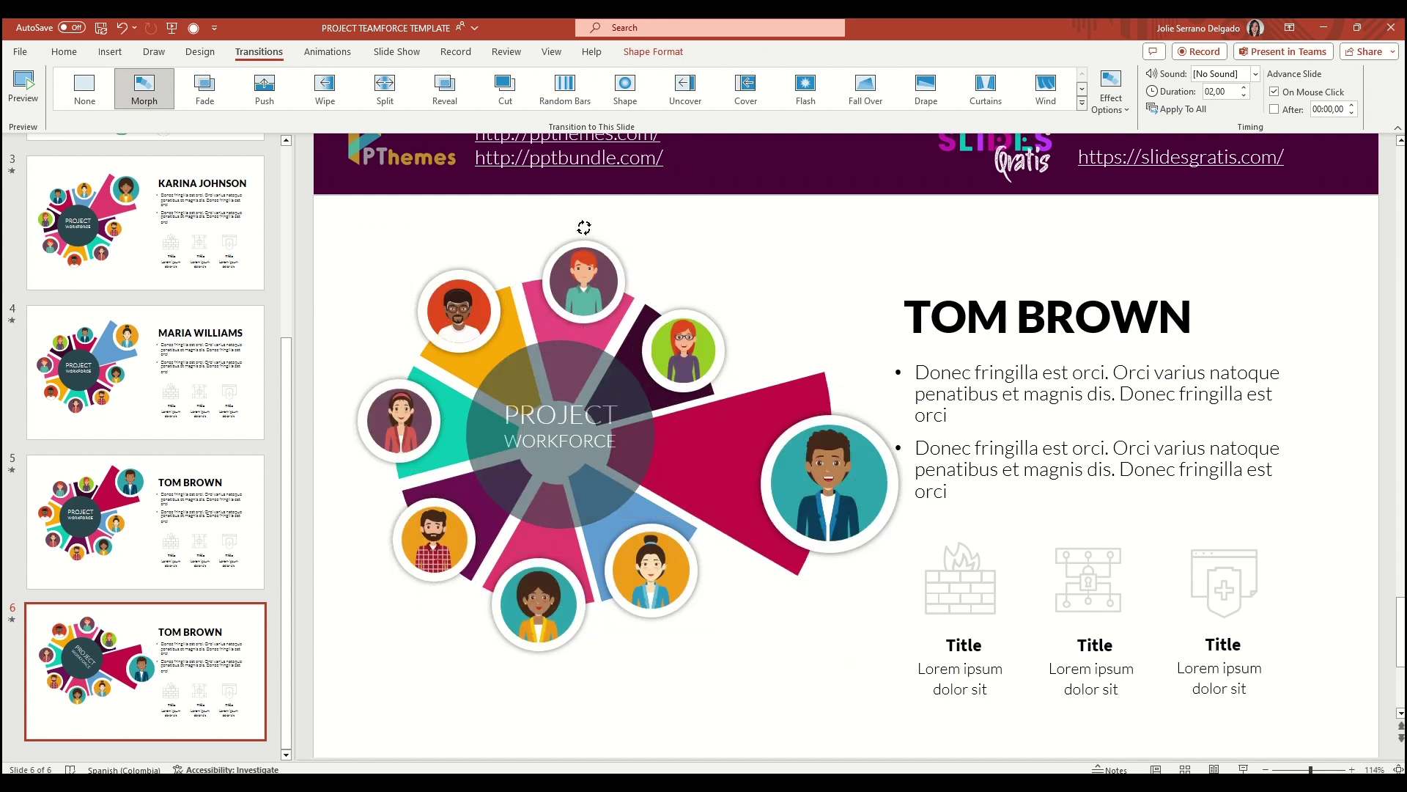
Return the magenta wedge and teal-circled man's avatar to the ring, then duplicate slide 6
{"action": "left_click", "coordinate": [826, 379]}
{"action": "left_click_drag", "start_coordinate": [895, 411], "coordinate": [726, 432]}
{"action": "left_click", "coordinate": [900, 407]}
{"action": "left_click_drag", "start_coordinate": [903, 405], "coordinate": [849, 463]}
{"action": "left_click_drag", "start_coordinate": [841, 560], "coordinate": [769, 517]}
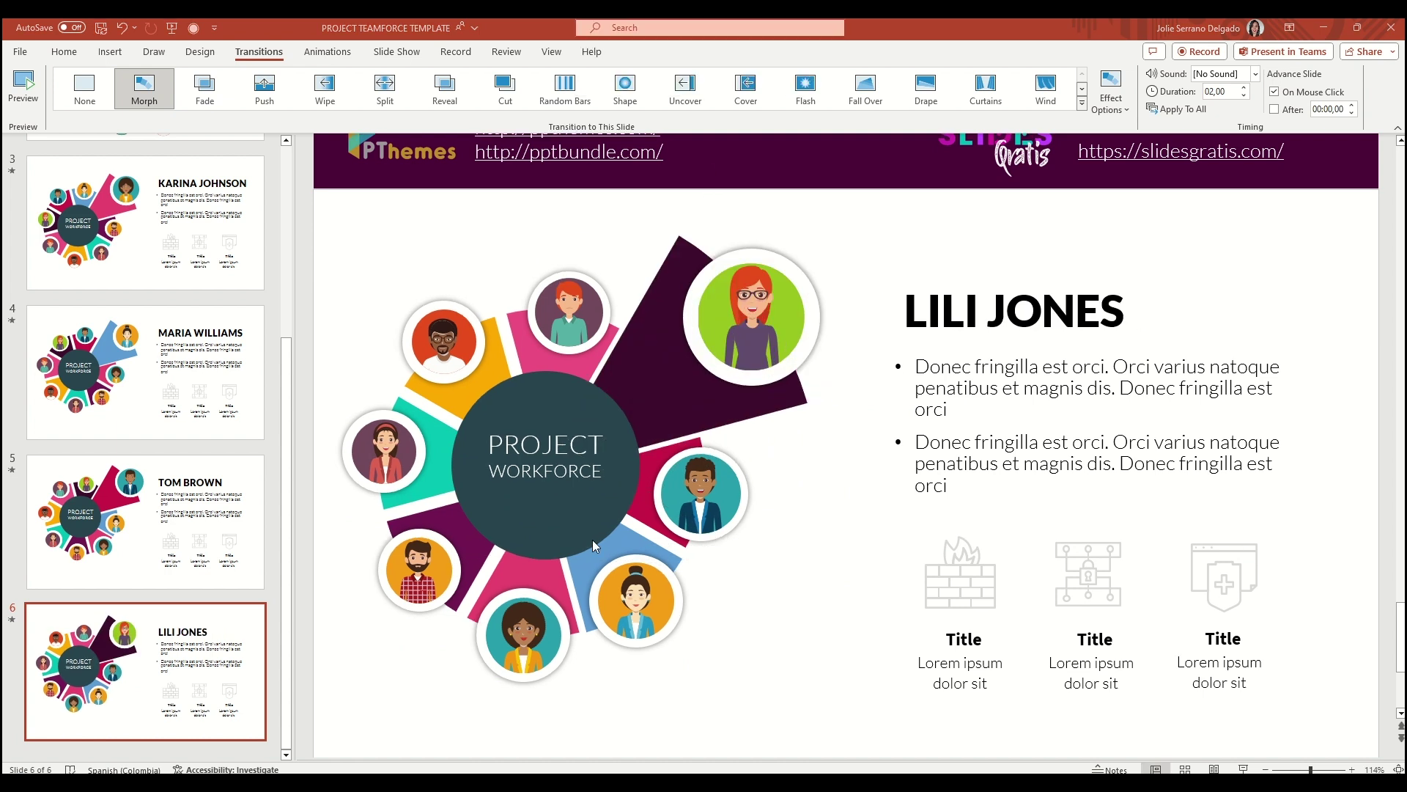
{"action": "right_click", "coordinate": [173, 645]}
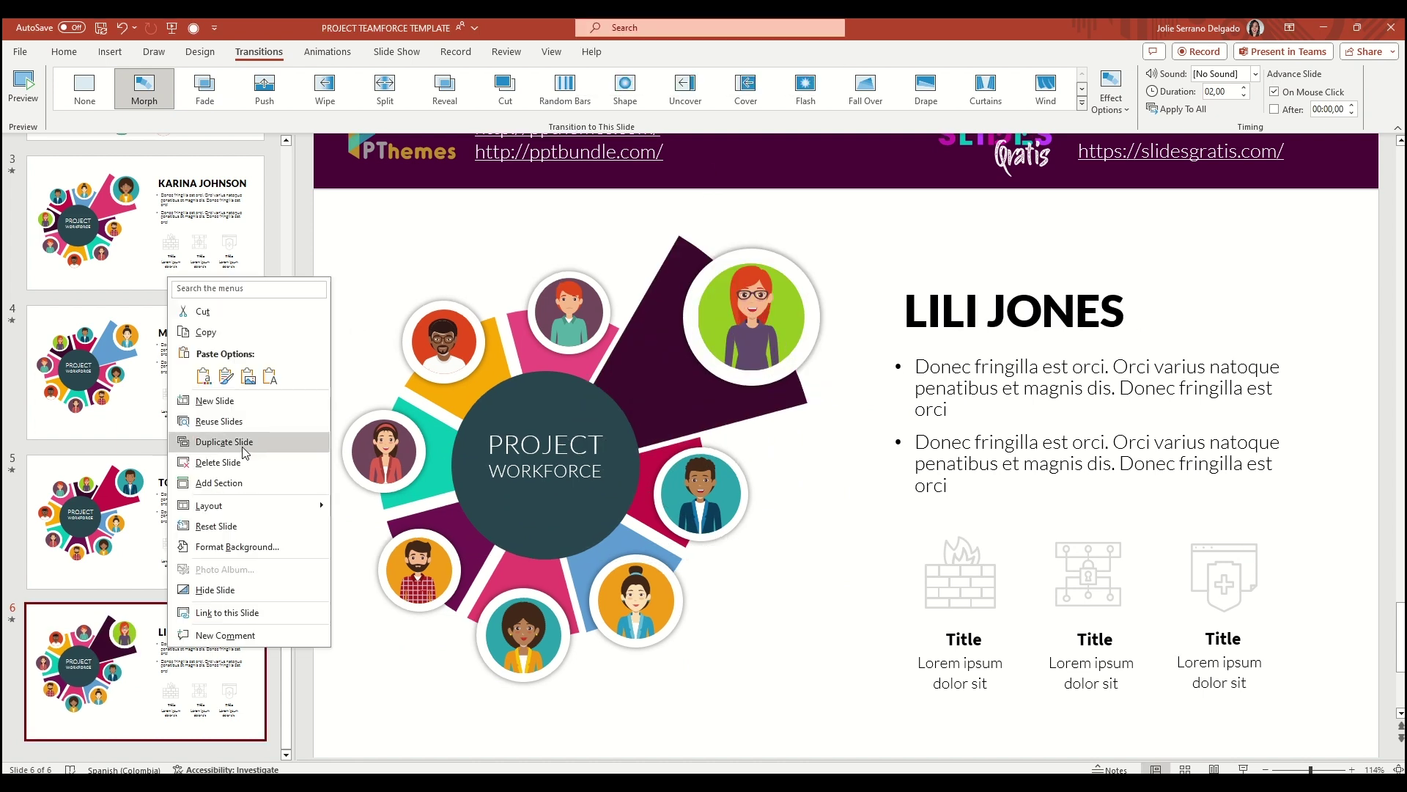
{"action": "left_click", "coordinate": [220, 436]}
Delete the extra duplicate and duplicate slide 6 as slide 7
{"action": "key", "text": "Delete"}
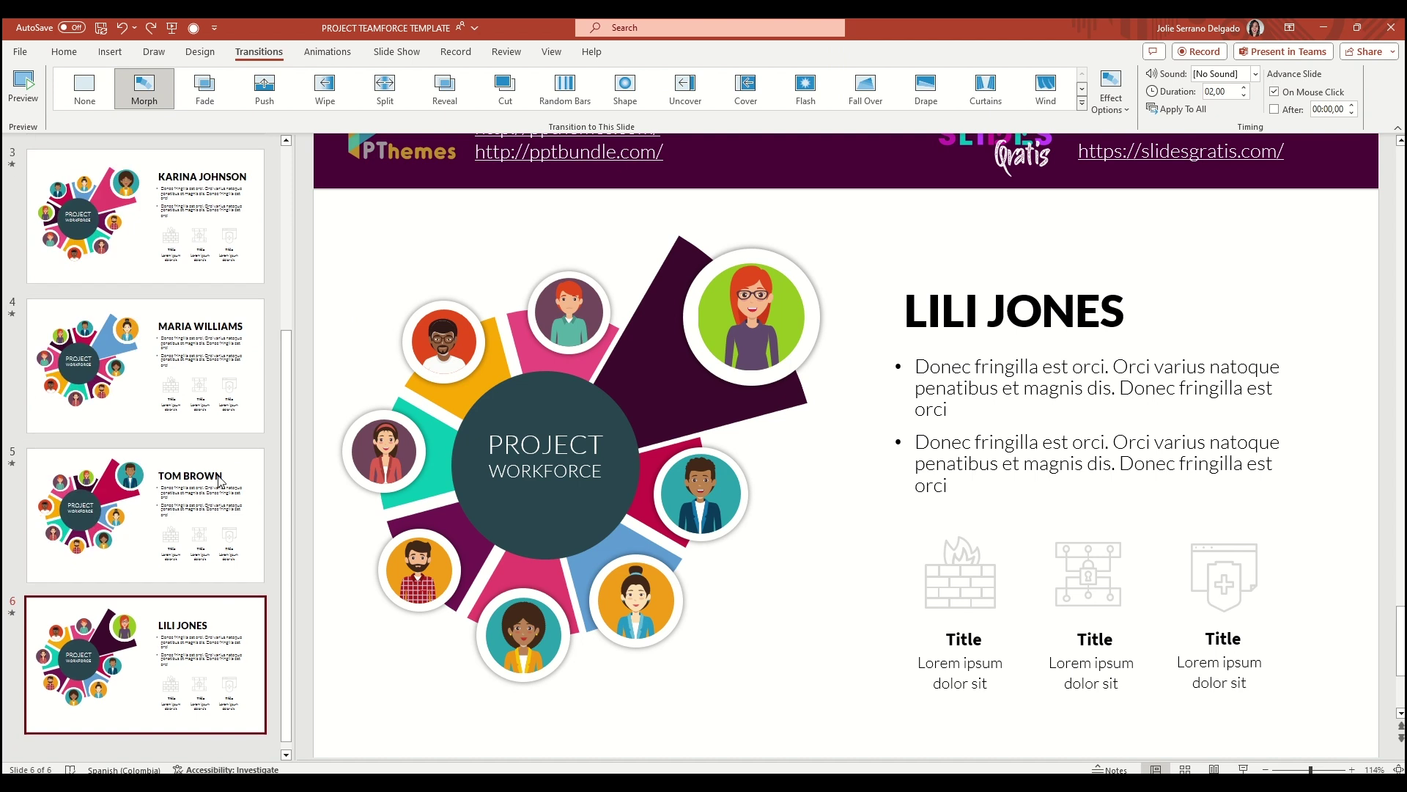
{"action": "right_click", "coordinate": [613, 372]}
{"action": "key", "text": "Escape"}
{"action": "right_click", "coordinate": [143, 693]}
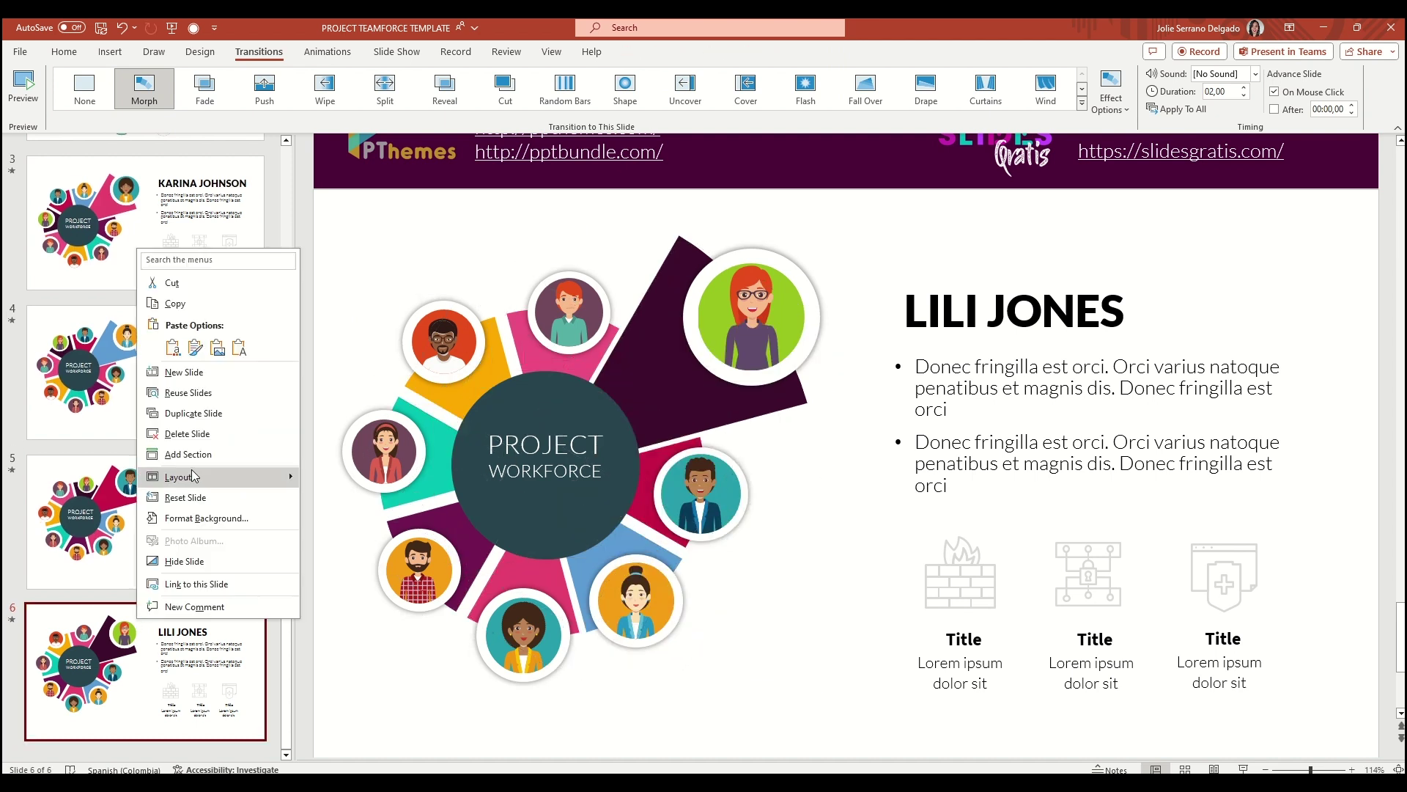
{"action": "left_click", "coordinate": [213, 410]}
Rotate and ungroup the donut on slide 7, restoring the pieces upright
{"action": "left_click_drag", "start_coordinate": [582, 217], "coordinate": [796, 300]}
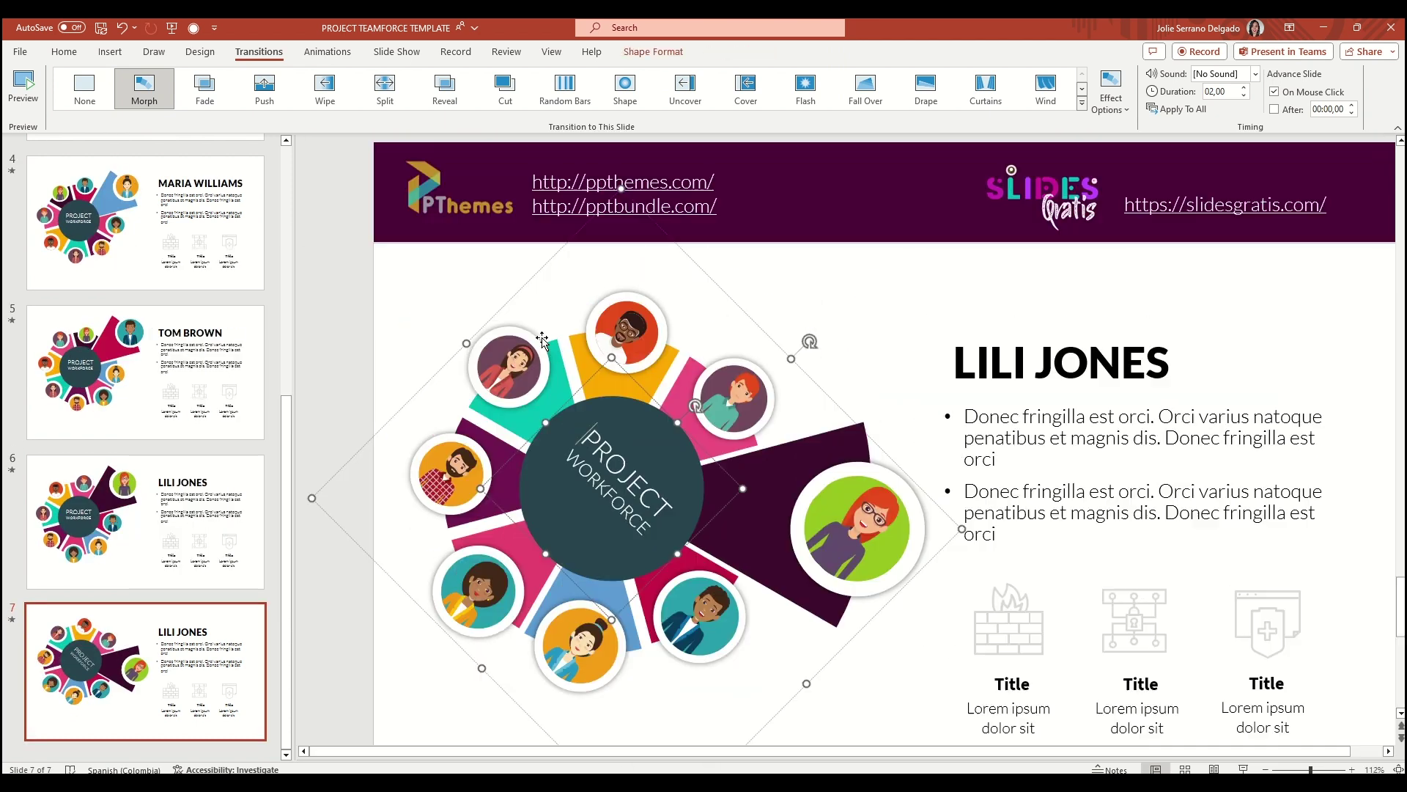
{"action": "right_click", "coordinate": [546, 316]}
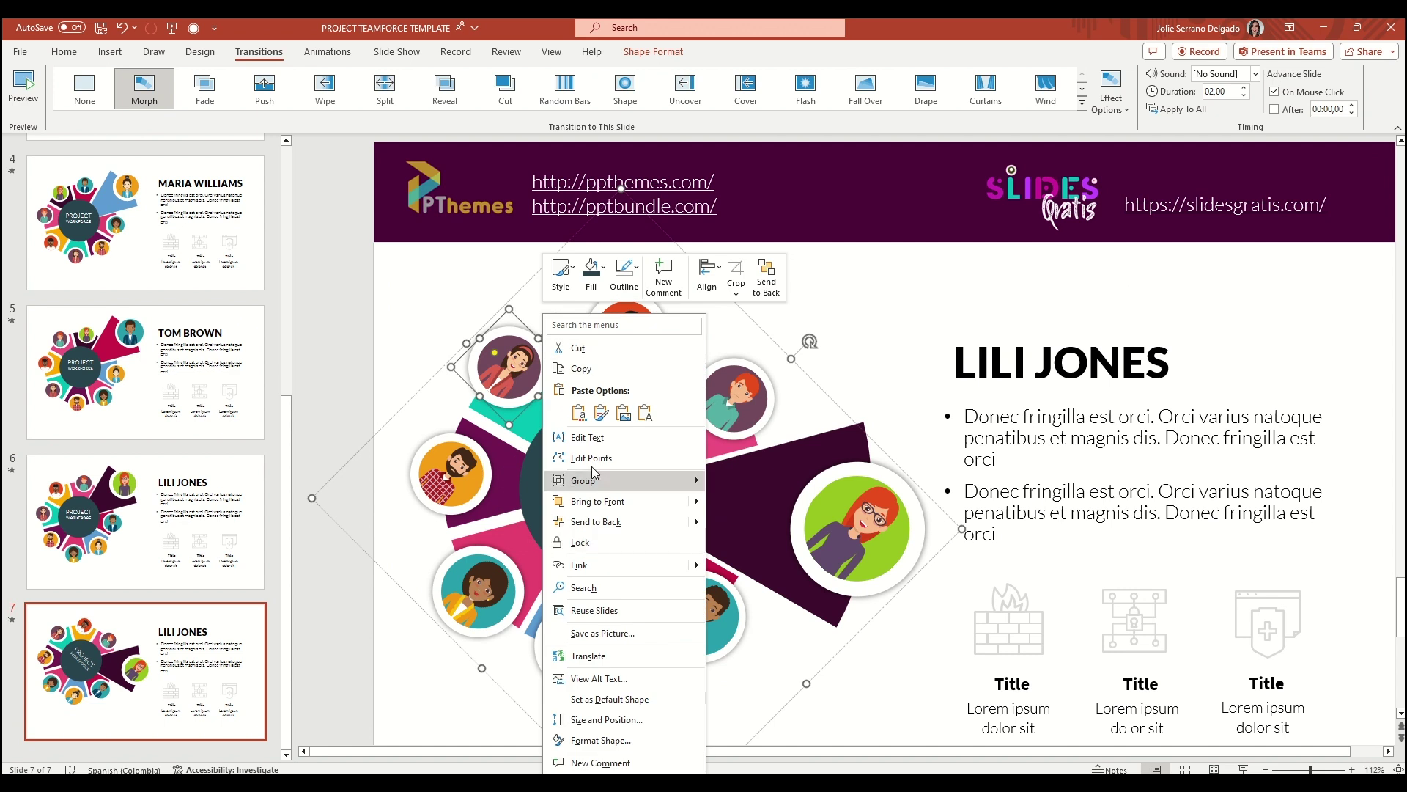
{"action": "mouse_move", "coordinate": [608, 480]}
{"action": "left_click", "coordinate": [740, 525]}
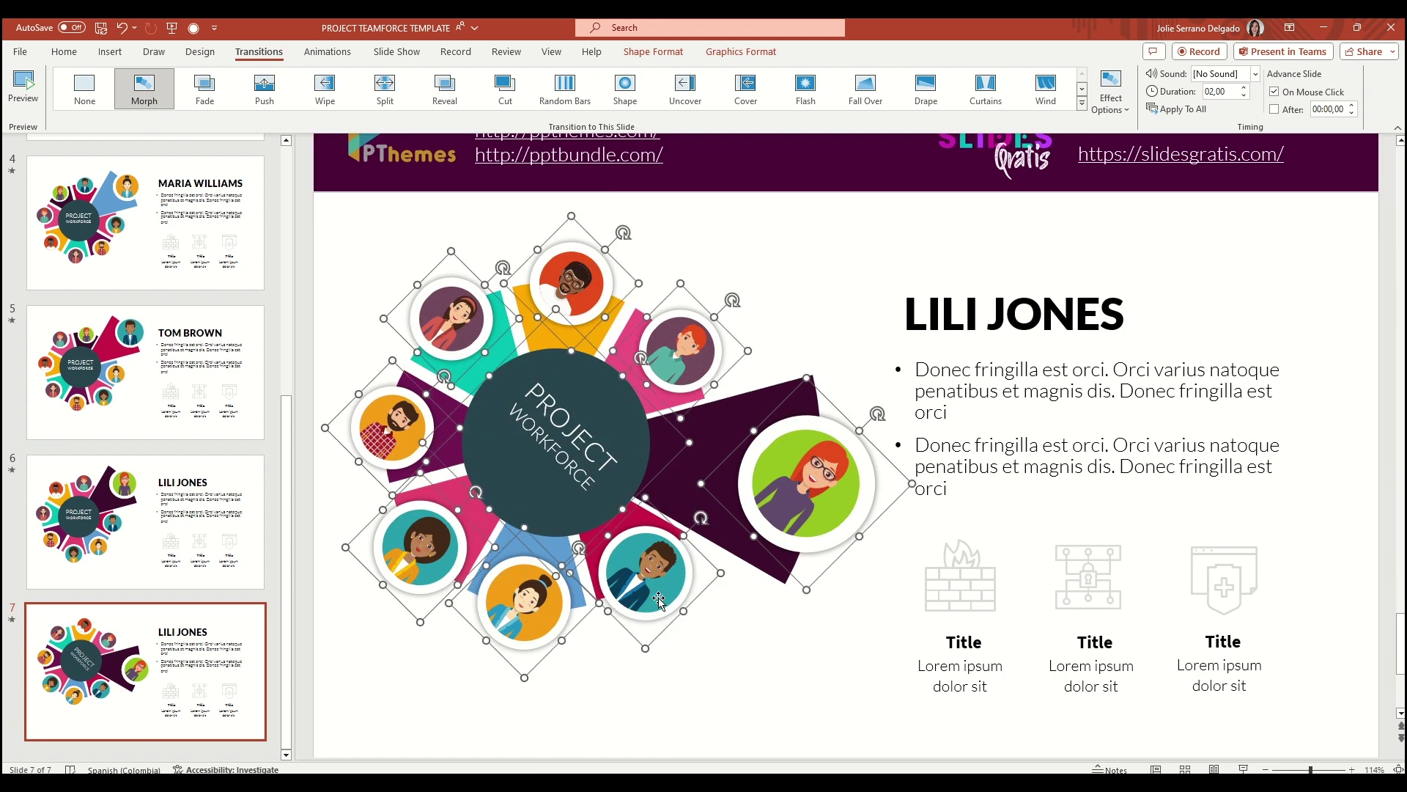
{"action": "key", "text": "ctrl+z"}
{"action": "key", "text": "ctrl+z"}
Move the purple wedge and the shrunken green-circled woman's avatar back into the ring
{"action": "left_click", "coordinate": [814, 369]}
{"action": "left_click_drag", "start_coordinate": [814, 368], "coordinate": [721, 515]}
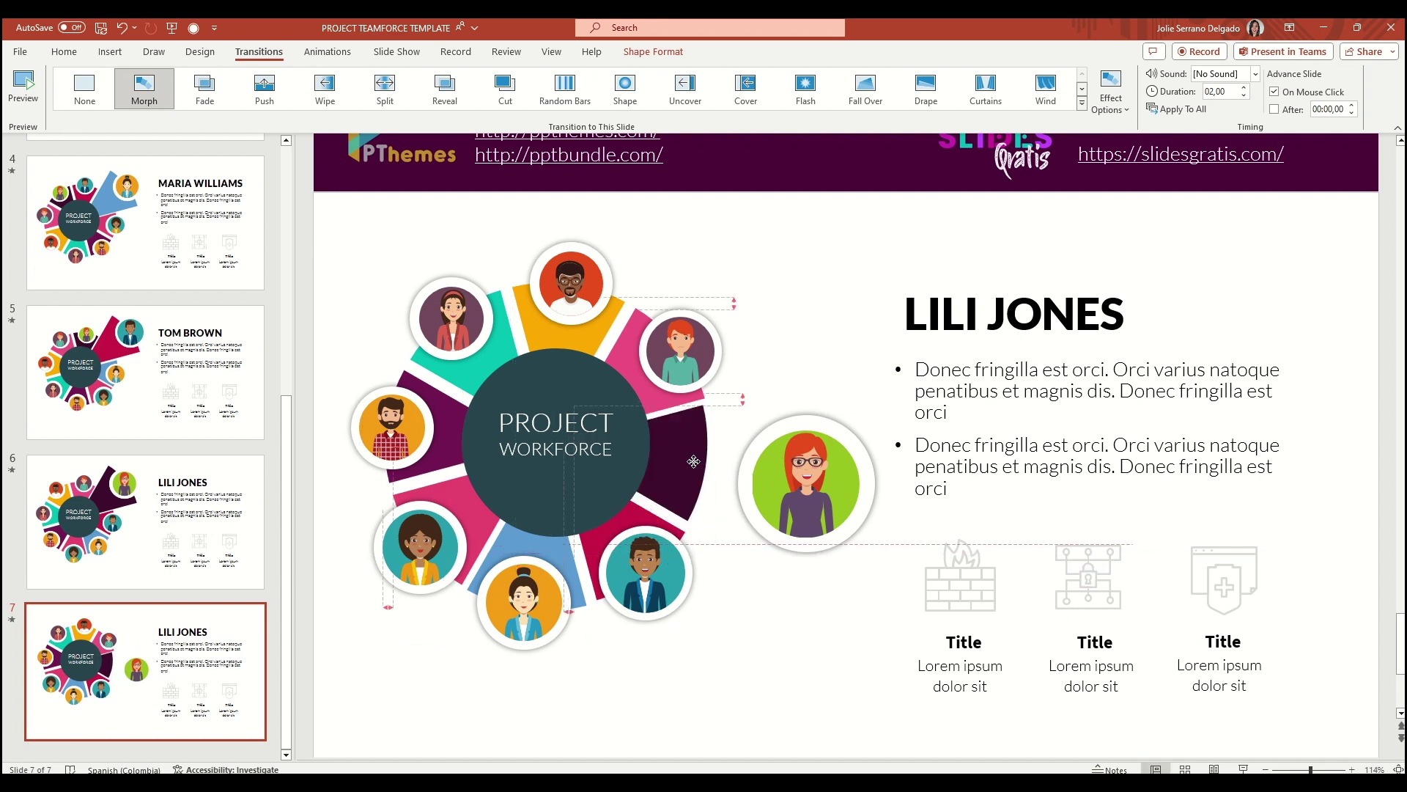
{"action": "left_click", "coordinate": [807, 469]}
{"action": "left_click_drag", "start_coordinate": [874, 403], "coordinate": [839, 476]}
{"action": "left_click_drag", "start_coordinate": [791, 505], "coordinate": [715, 469]}
Stretch the pink wedge outward and paste the new name into the slide title
{"action": "left_click", "coordinate": [645, 322]}
{"action": "left_click_drag", "start_coordinate": [677, 294], "coordinate": [846, 189]}
{"action": "left_click", "coordinate": [680, 351]}
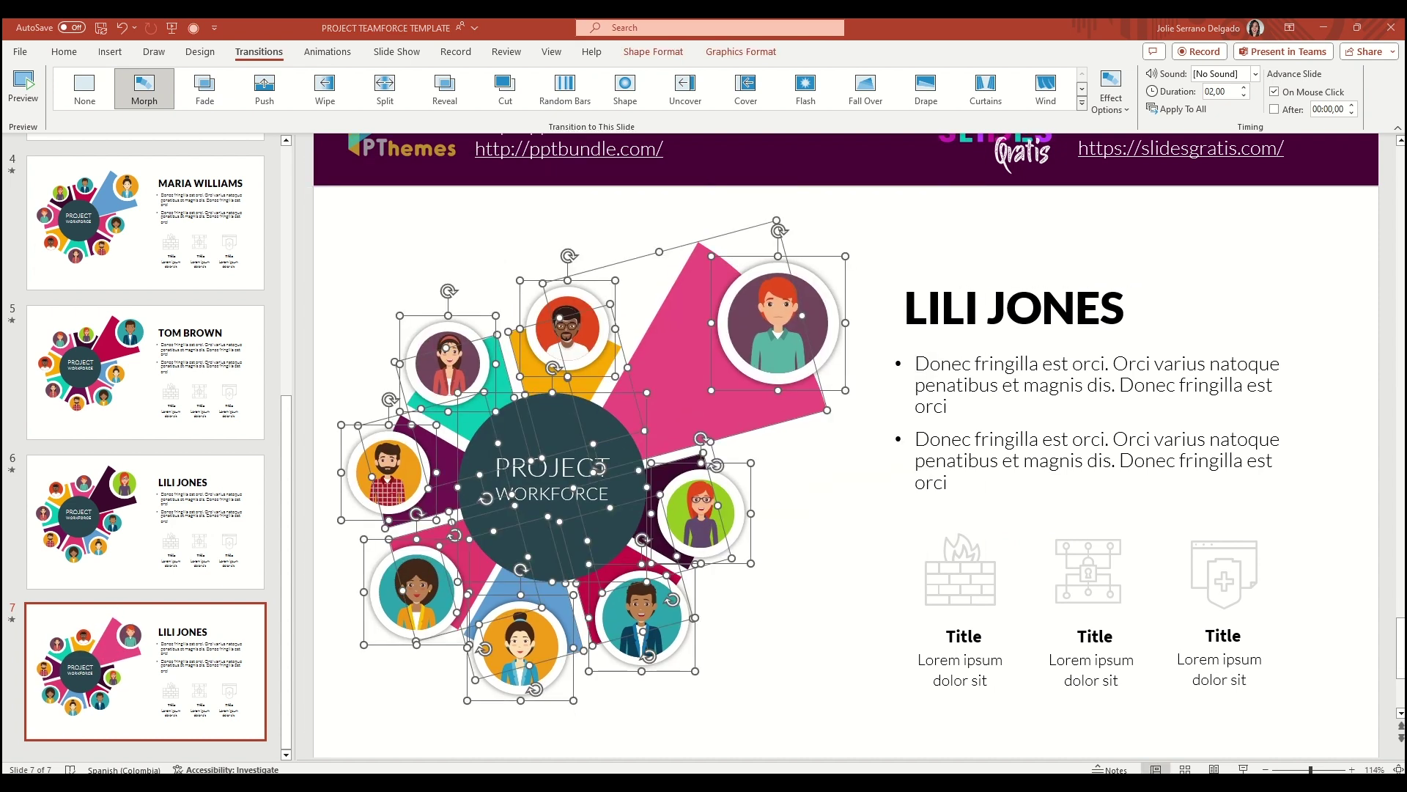
{"action": "left_click_drag", "start_coordinate": [898, 311], "coordinate": [1129, 311]}
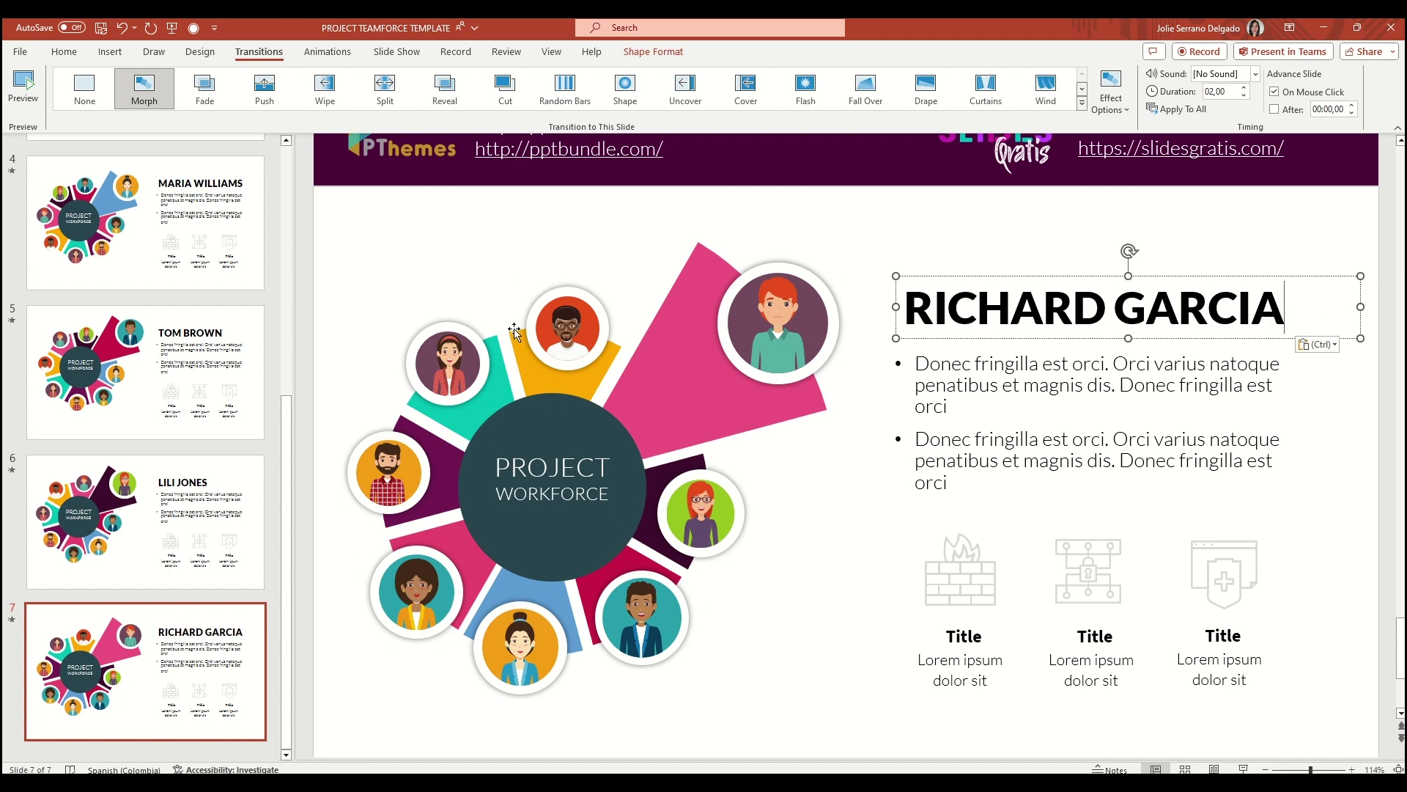
Ungroup slide 6's donut, then select all the pieces on slide 7
{"action": "key", "text": "Page_Up"}
{"action": "right_click", "coordinate": [612, 350]}
{"action": "mouse_move", "coordinate": [660, 477]}
{"action": "left_click", "coordinate": [813, 526]}
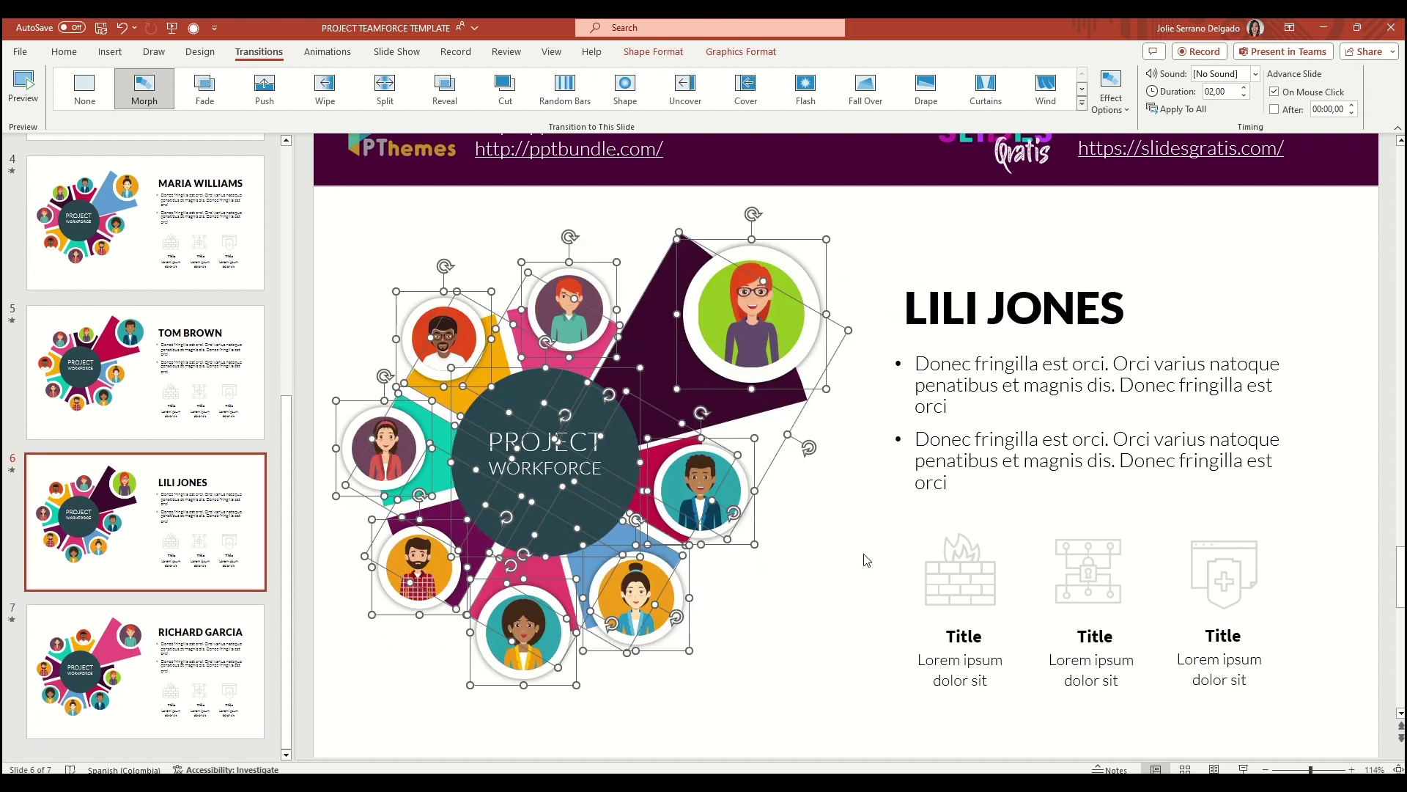
{"action": "left_click", "coordinate": [867, 560]}
{"action": "scroll", "coordinate": [520, 394], "scroll_direction": "down", "scroll_amount": 1}
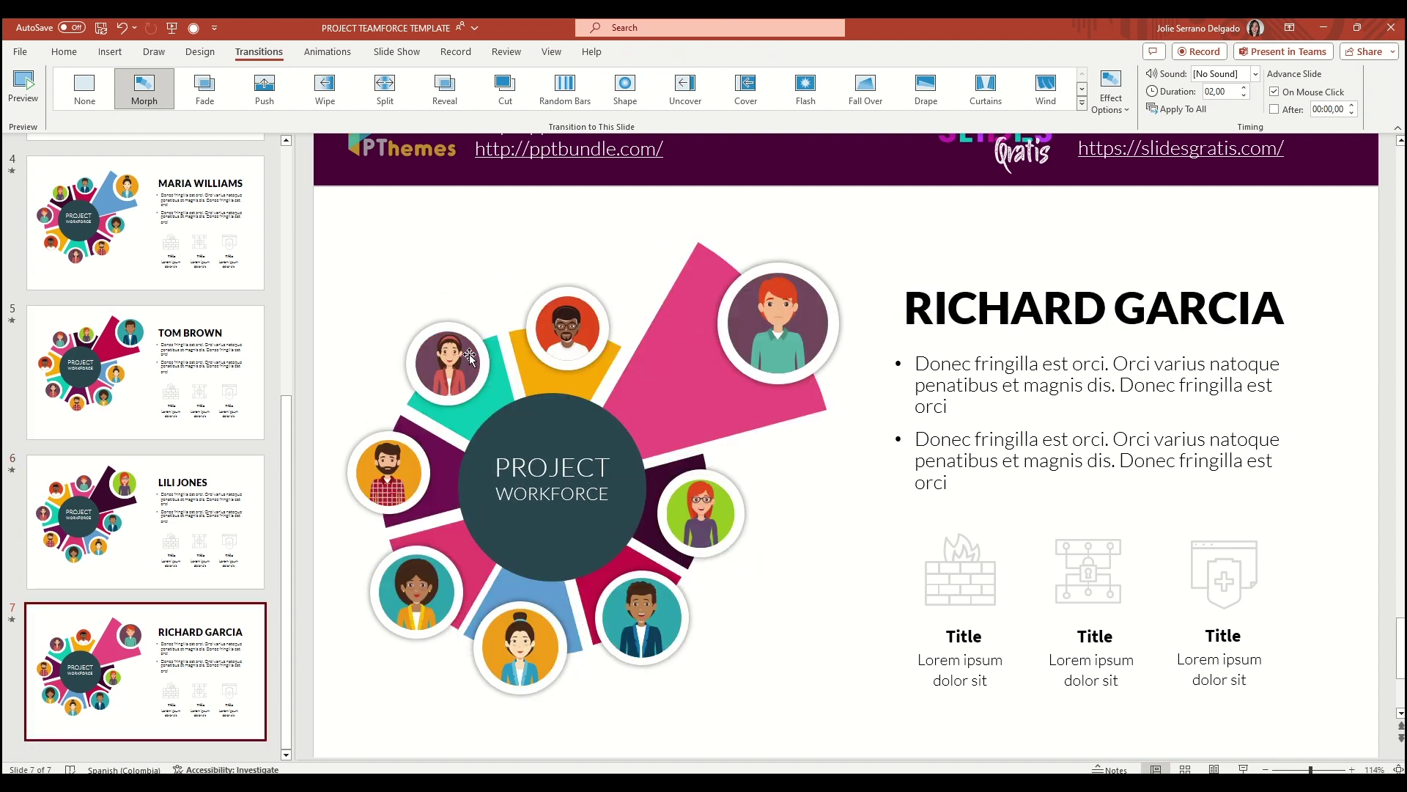
{"action": "left_click", "coordinate": [469, 359]}
{"action": "key", "text": "ctrl+shift+g"}
{"action": "right_click", "coordinate": [691, 408]}
Duplicate slide 7 as slide 8, rotate the donut about 45 degrees, and ungroup it
{"action": "right_click", "coordinate": [148, 722]}
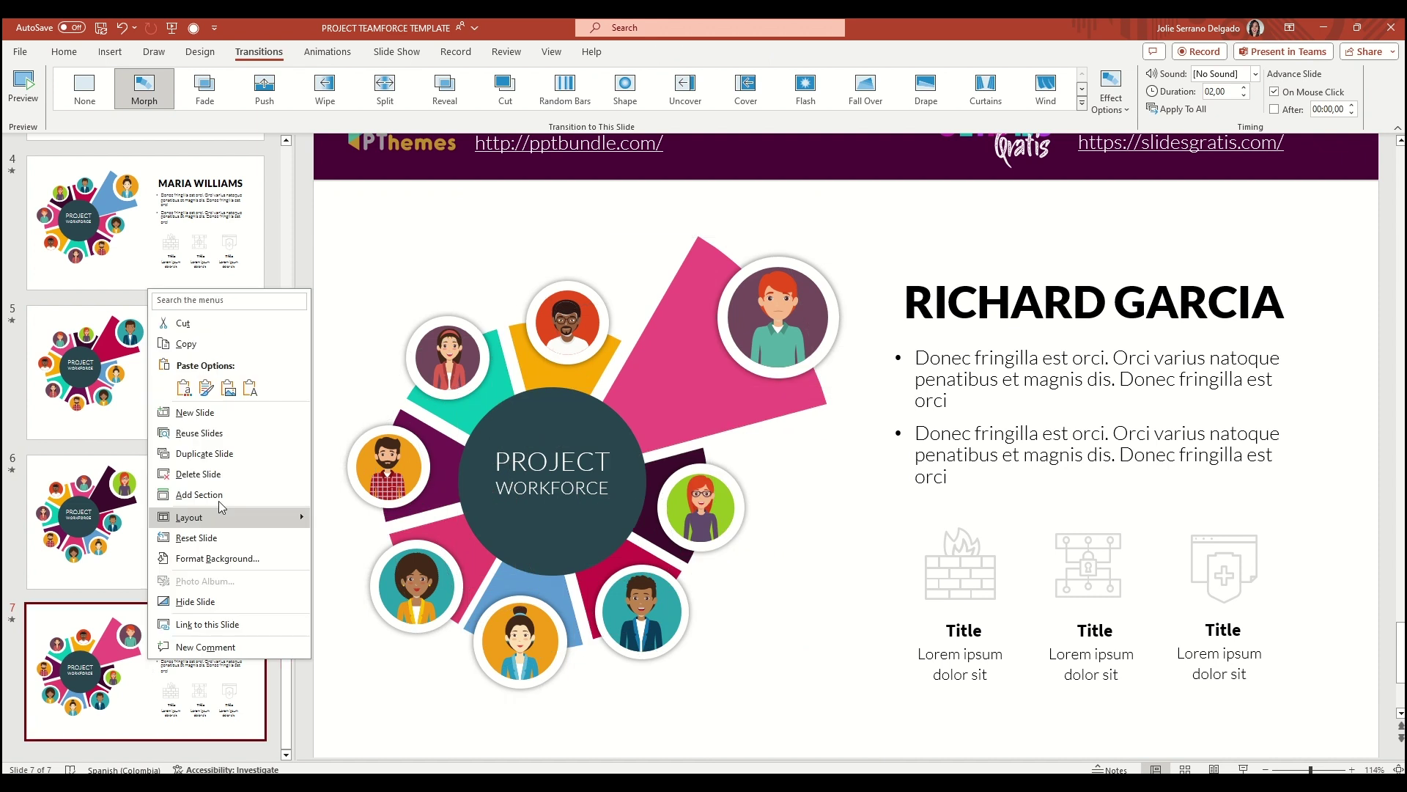
{"action": "left_click", "coordinate": [179, 450]}
{"action": "left_click", "coordinate": [469, 418]}
{"action": "left_click_drag", "start_coordinate": [594, 211], "coordinate": [806, 284]}
{"action": "right_click", "coordinate": [656, 391]}
{"action": "mouse_move", "coordinate": [704, 522]}
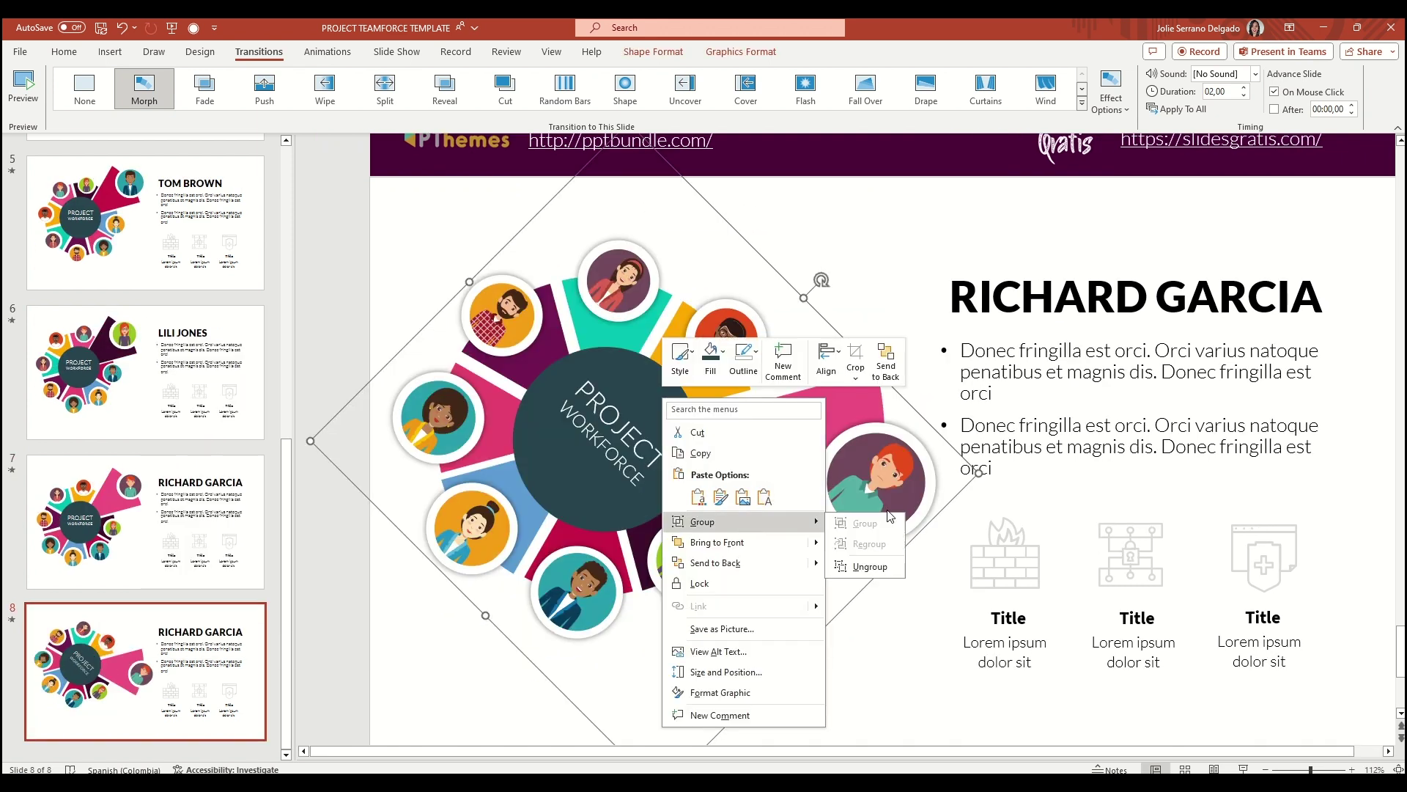
{"action": "left_click", "coordinate": [854, 557]}
Shrink the pink wedge, return the red-haired man's avatar, and stretch the yellow wedge outward
{"action": "left_click", "coordinate": [805, 579]}
{"action": "left_click_drag", "start_coordinate": [802, 587], "coordinate": [675, 454]}
{"action": "left_click", "coordinate": [828, 488]}
{"action": "key", "text": "ctrl+a"}
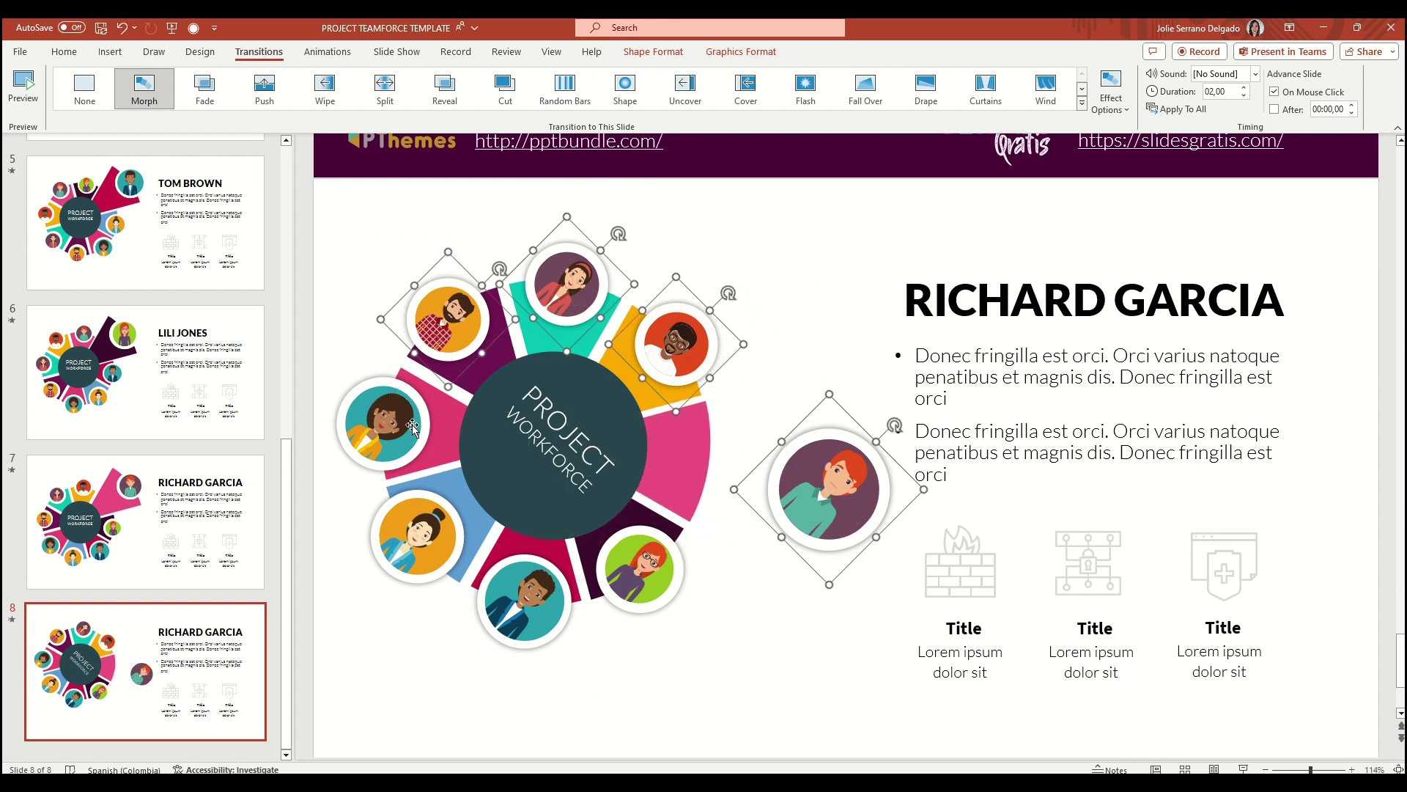
{"action": "left_click_drag", "start_coordinate": [847, 479], "coordinate": [724, 454]}
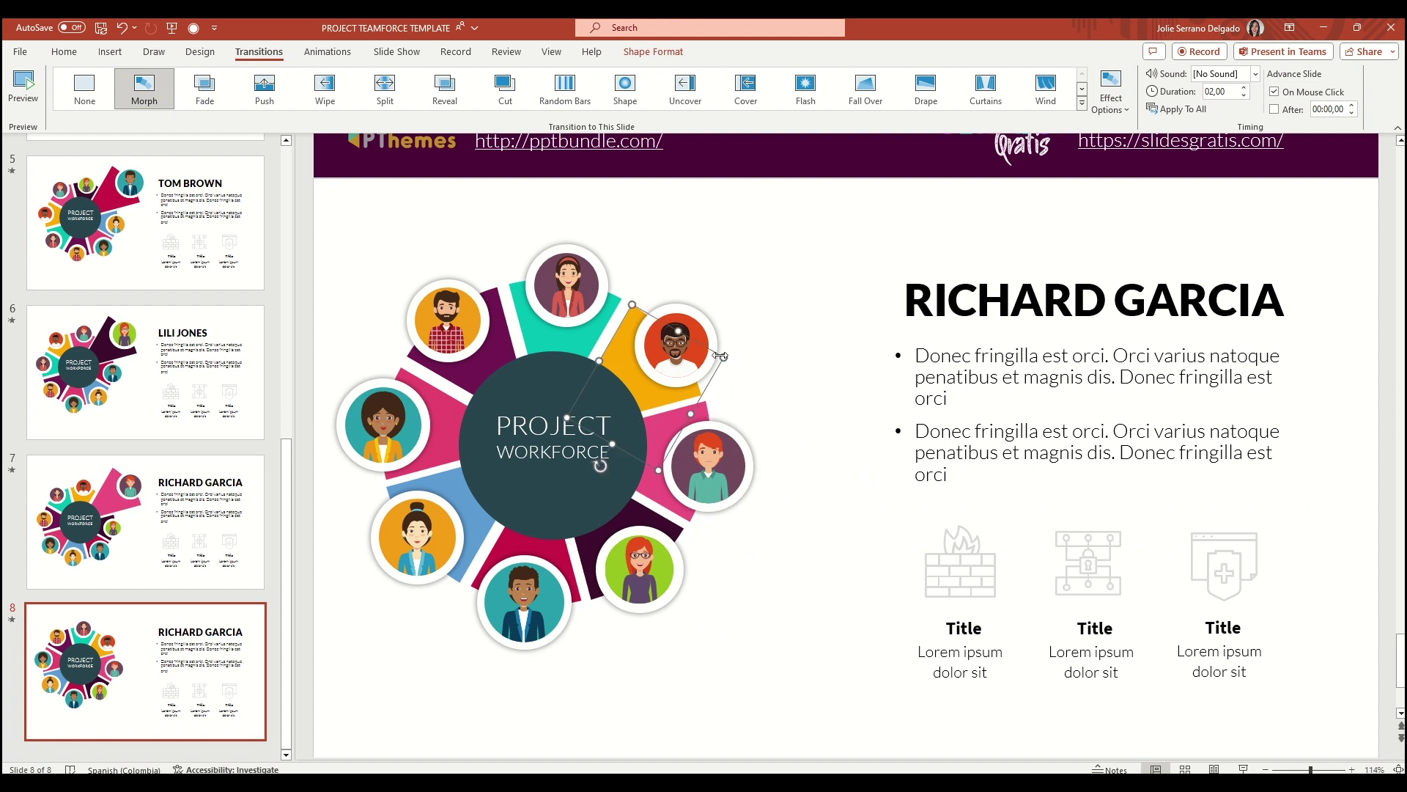
{"action": "left_click_drag", "start_coordinate": [714, 370], "coordinate": [828, 229]}
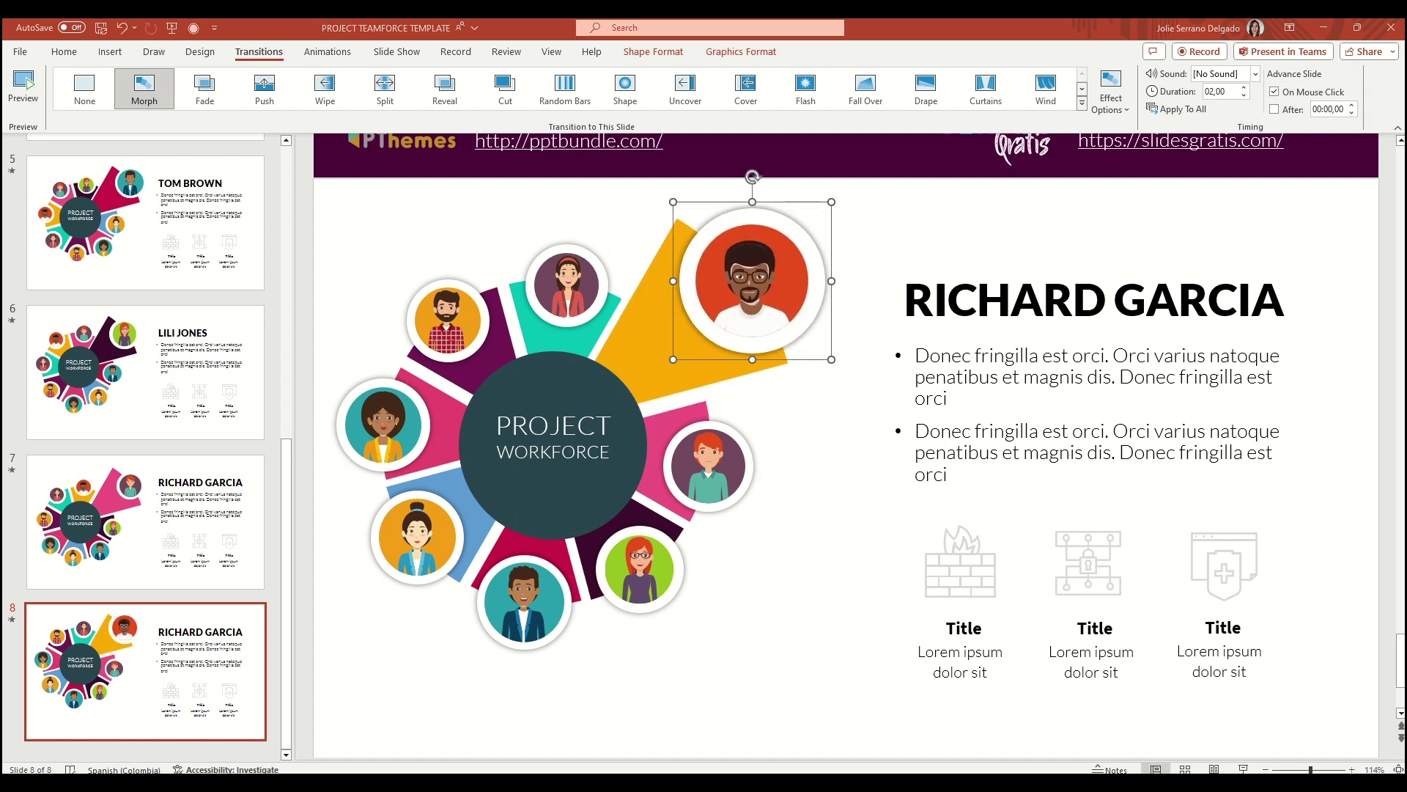
{"action": "key", "text": "ctrl+z"}
{"action": "key", "text": "ctrl+z"}
{"action": "key", "text": "ctrl+z"}
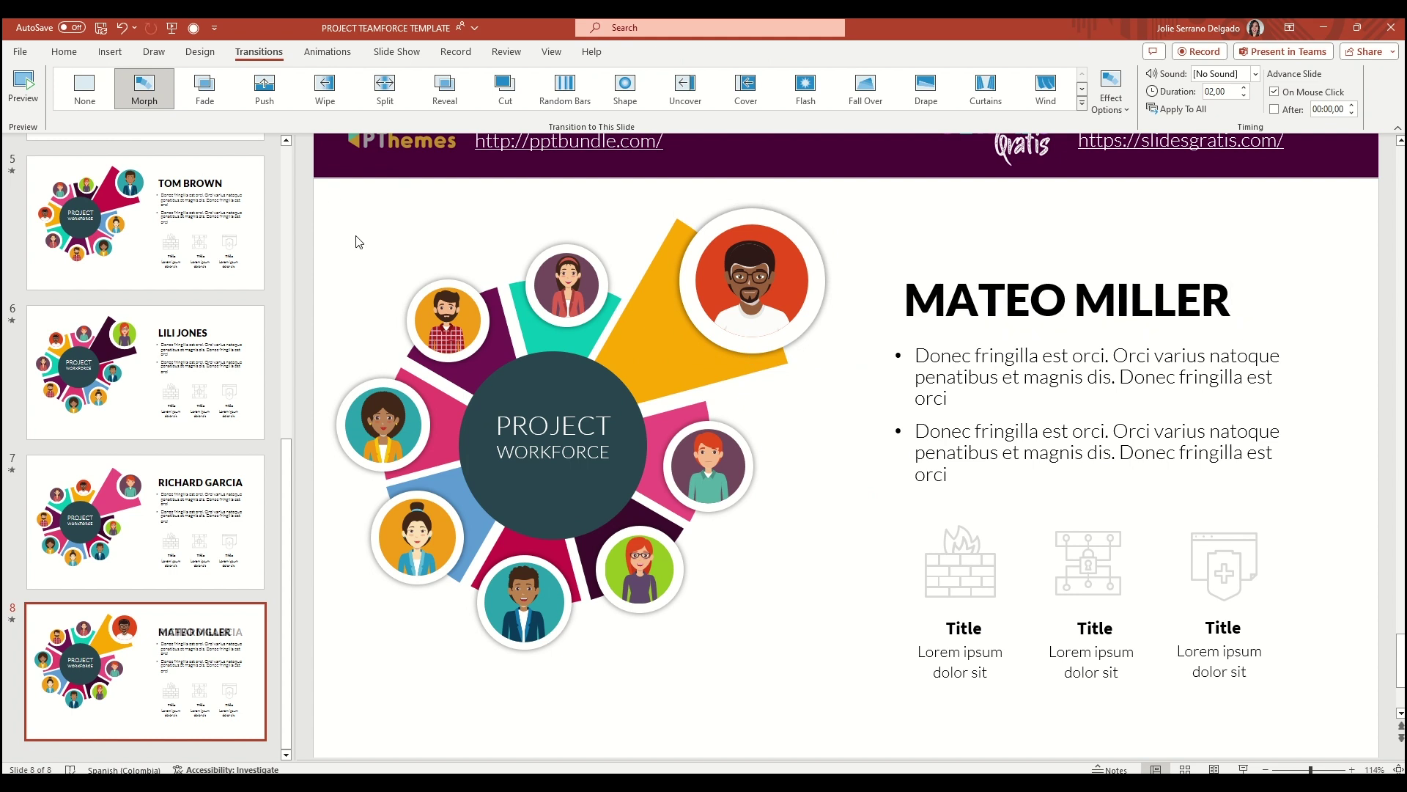
{"action": "key", "text": "ctrl+z"}
{"action": "key", "text": "ctrl+z"}
{"action": "key", "text": "ctrl+z"}
{"action": "key", "text": "ctrl+z"}
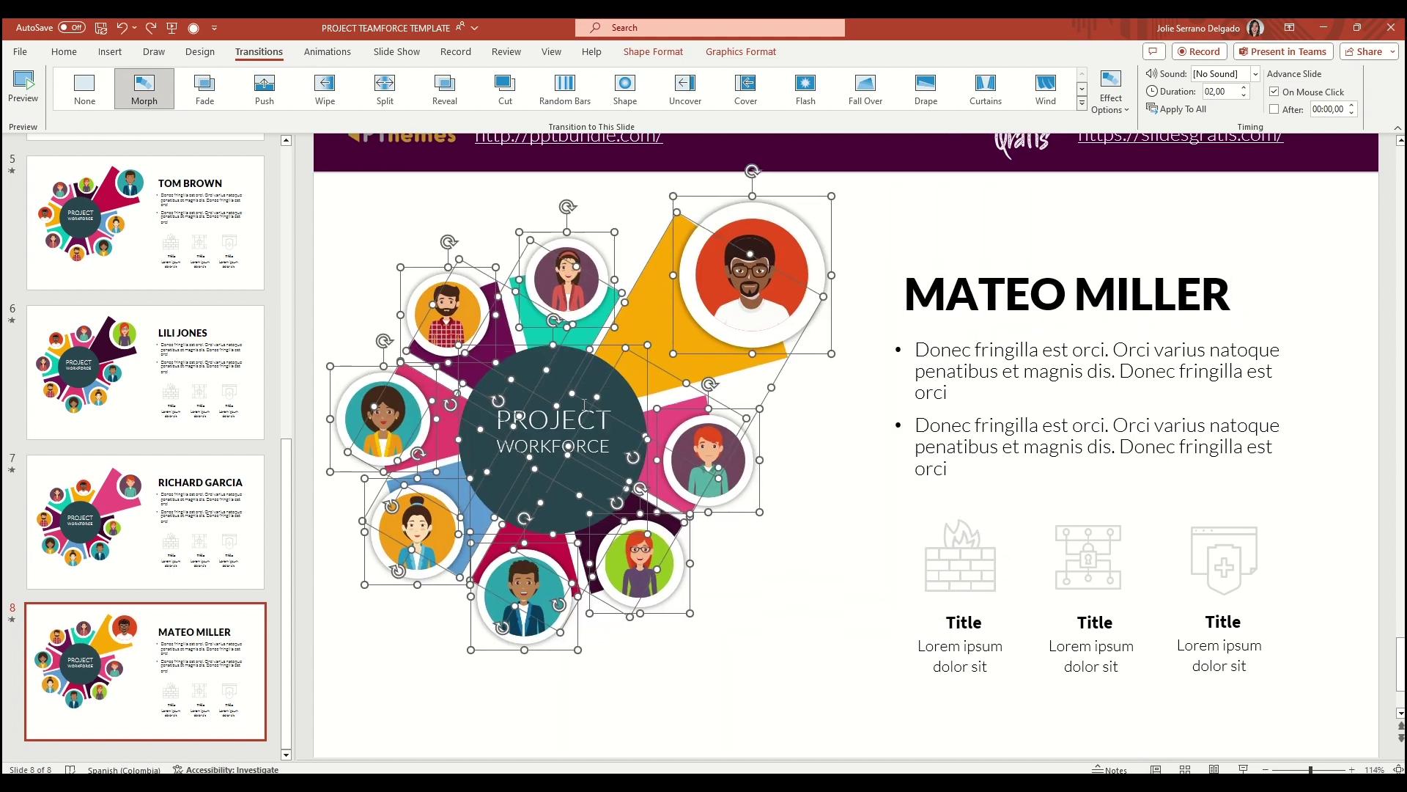
{"action": "key", "text": "ctrl+z"}
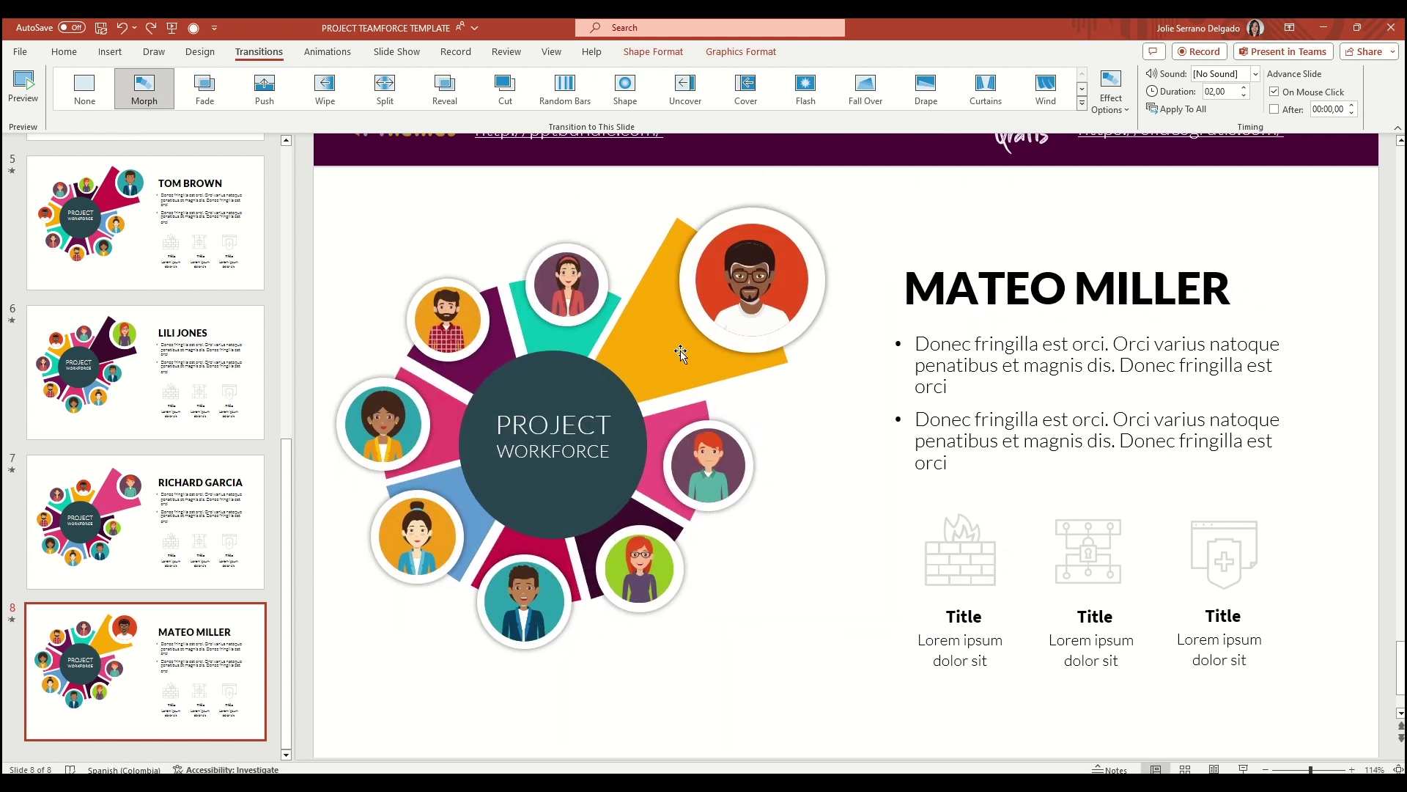
{"action": "key", "text": "ctrl+z"}
{"action": "right_click", "coordinate": [605, 421]}
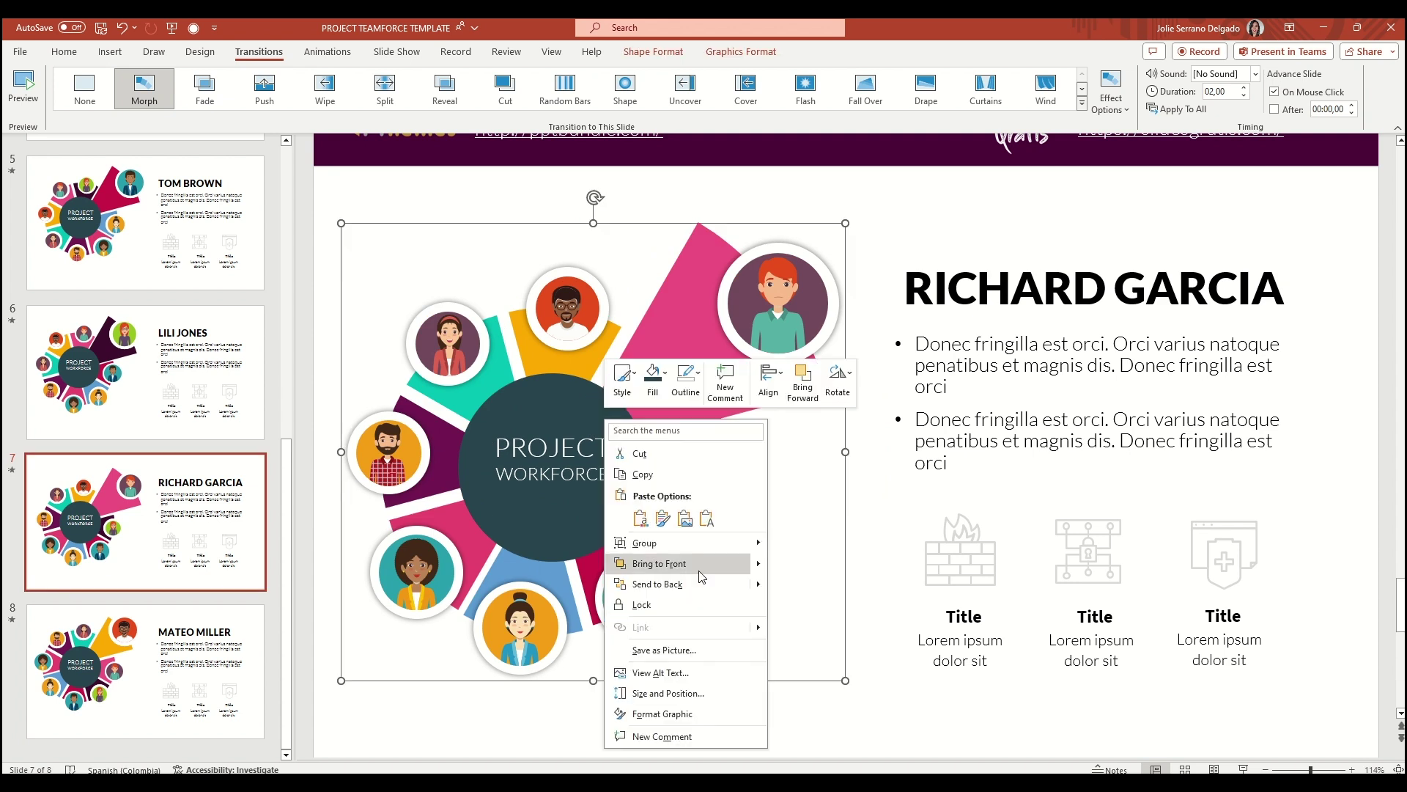
{"action": "key", "text": "Escape"}
{"action": "key", "text": "ctrl+y"}
Group all the wheel shapes into one graphic and duplicate slide 8 as slide 9
{"action": "left_click_drag", "start_coordinate": [335, 191], "coordinate": [960, 664]}
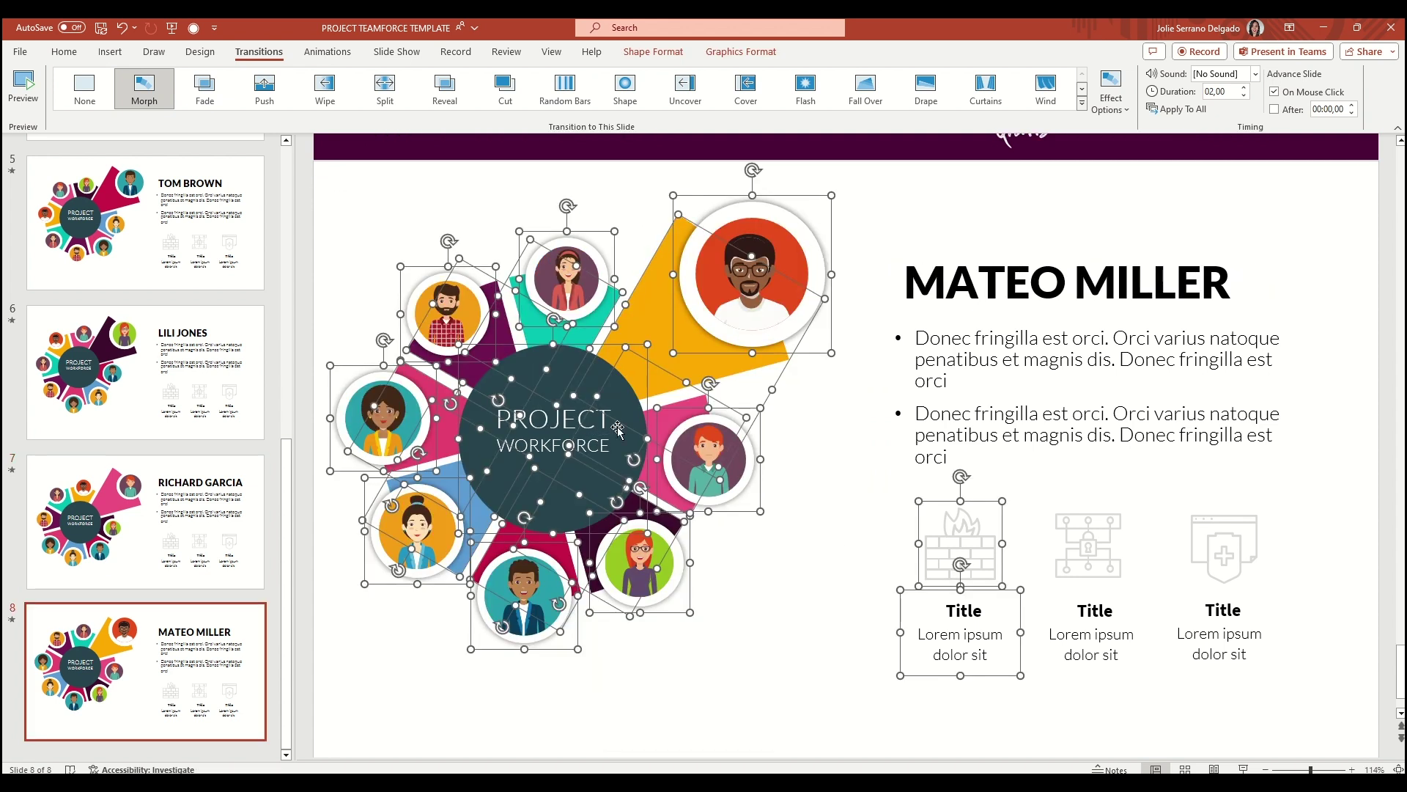
{"action": "right_click", "coordinate": [607, 429]}
{"action": "left_click", "coordinate": [843, 558]}
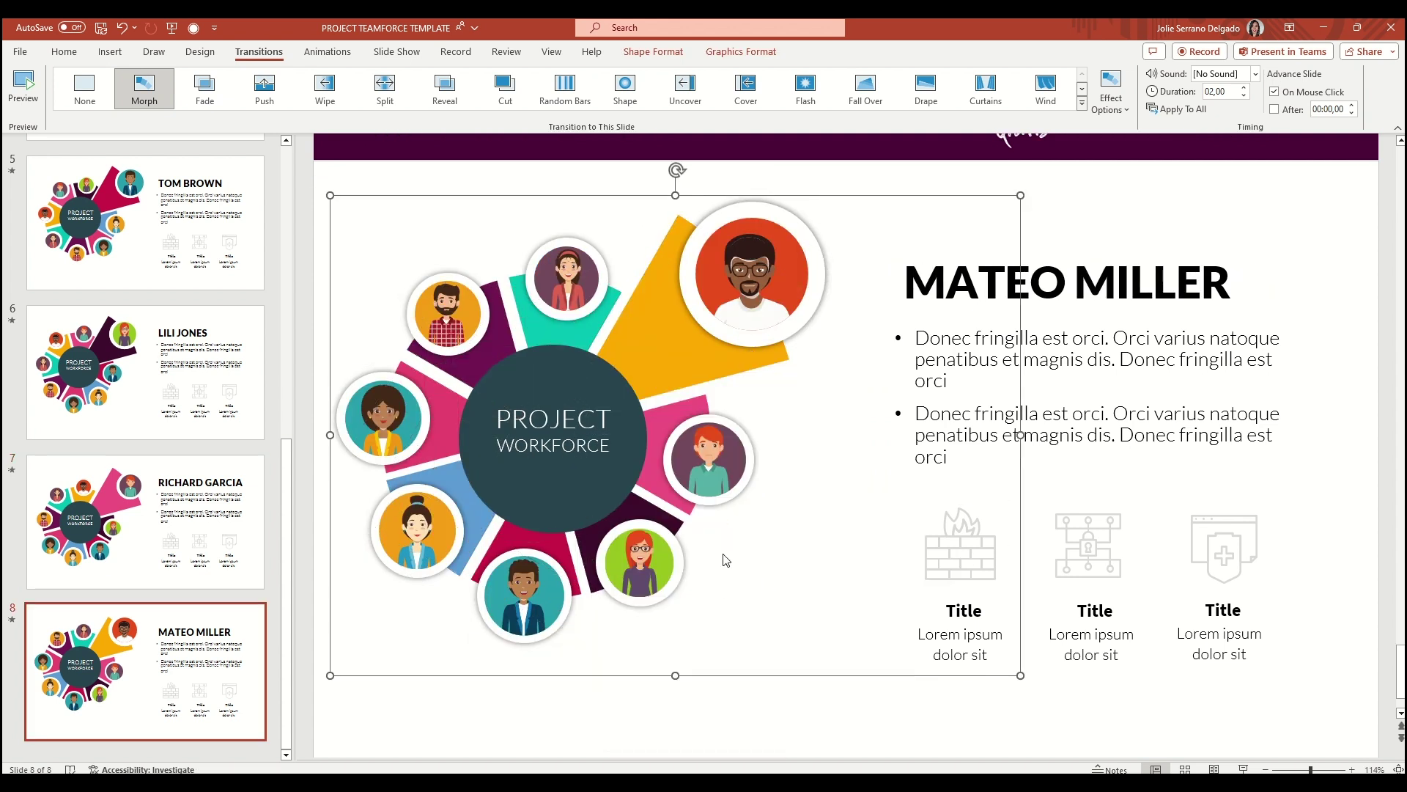
{"action": "right_click", "coordinate": [192, 656]}
{"action": "left_click", "coordinate": [228, 450]}
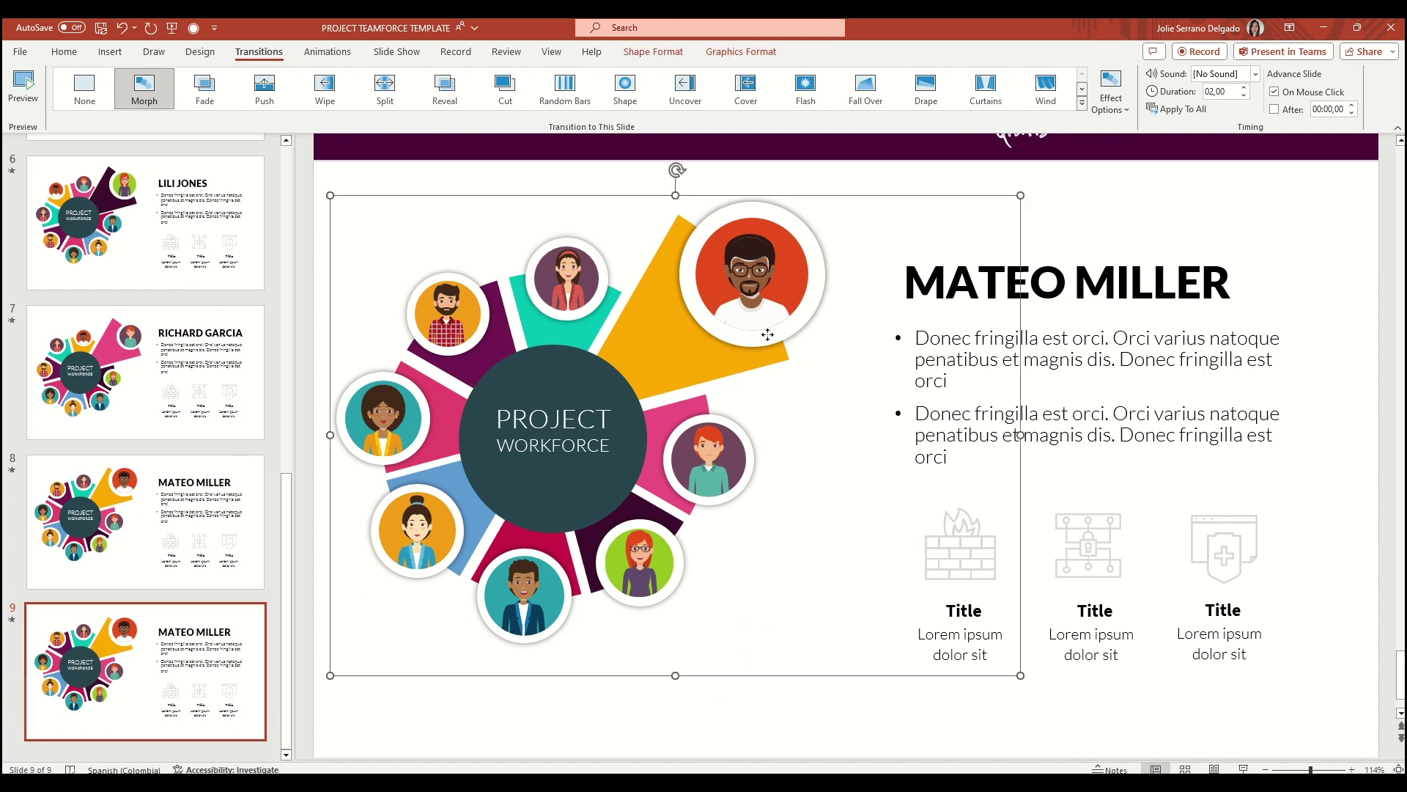
Undo the trial rotation, delete the extra slide 9, and ungroup then reselect the wheel
{"action": "left_click_drag", "start_coordinate": [676, 170], "coordinate": [833, 275]}
{"action": "key", "text": "ctrl+z"}
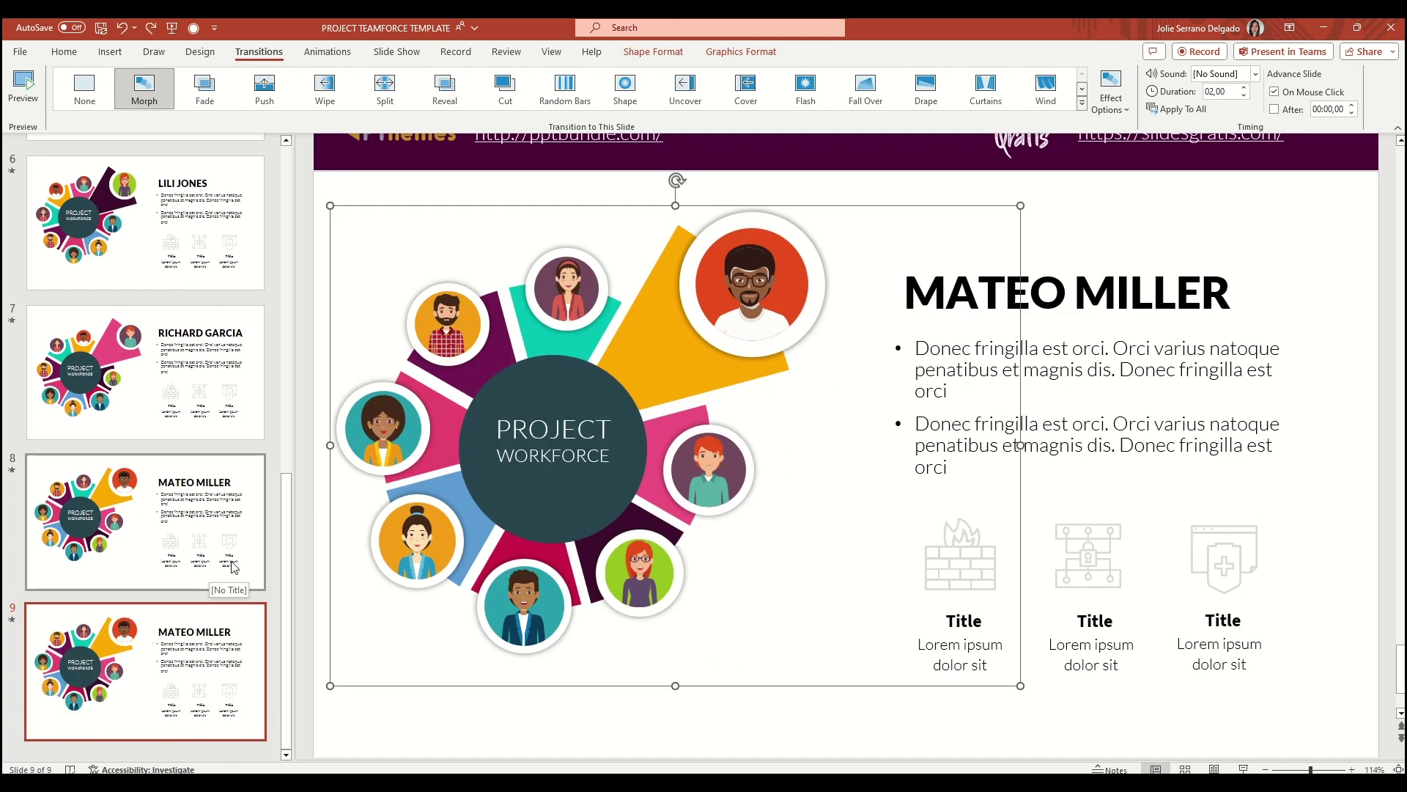
{"action": "key", "text": "Delete"}
{"action": "right_click", "coordinate": [645, 472]}
{"action": "mouse_move", "coordinate": [707, 261]}
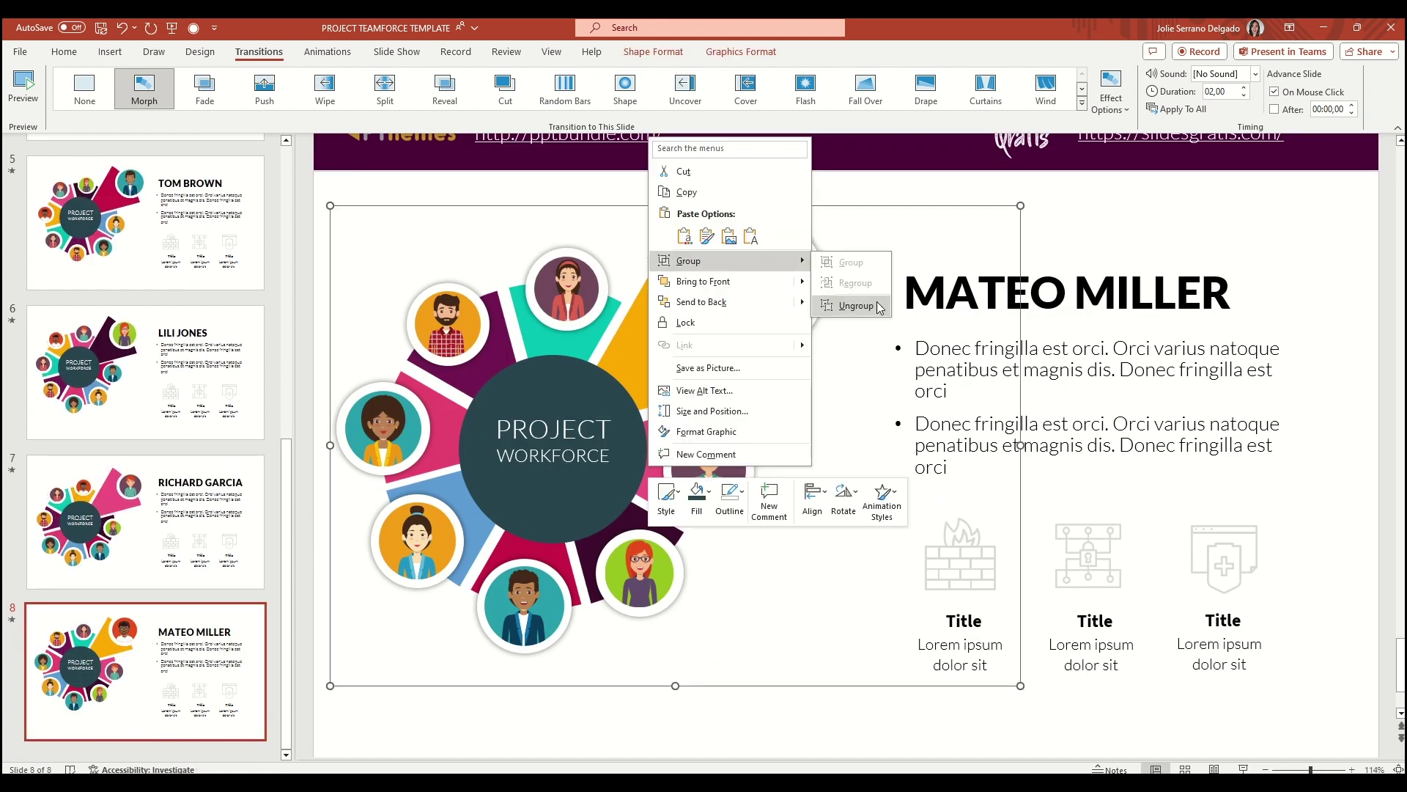
{"action": "left_click", "coordinate": [855, 305]}
{"action": "left_click", "coordinate": [852, 688]}
{"action": "left_click_drag", "start_coordinate": [318, 187], "coordinate": [869, 756]}
{"action": "right_click", "coordinate": [644, 345]}
{"action": "key", "text": "Escape"}
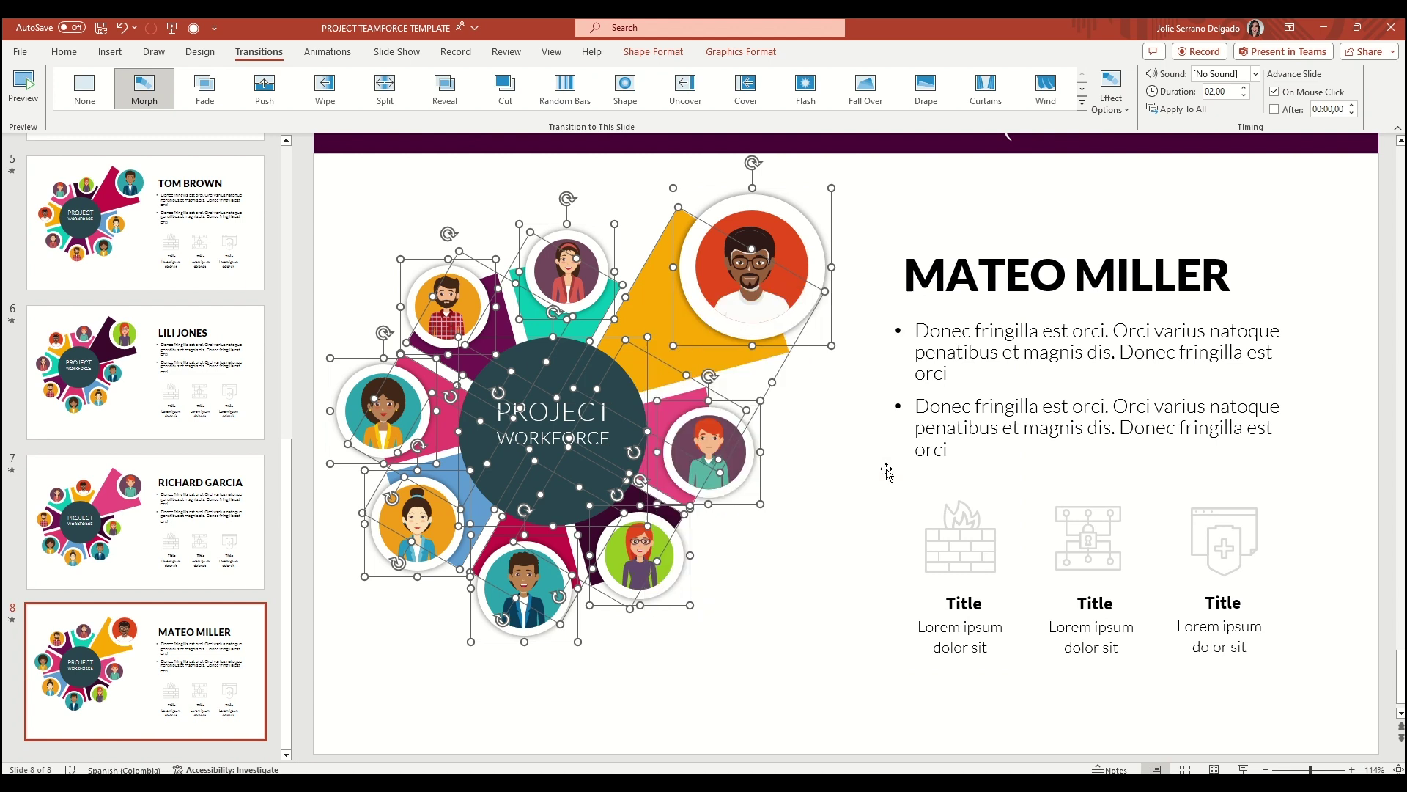
Duplicate slide 8 as slide 9 and rotate its donut to bring another wedge forward
{"action": "right_click", "coordinate": [164, 702]}
{"action": "left_click", "coordinate": [242, 491]}
{"action": "left_click", "coordinate": [447, 308]}
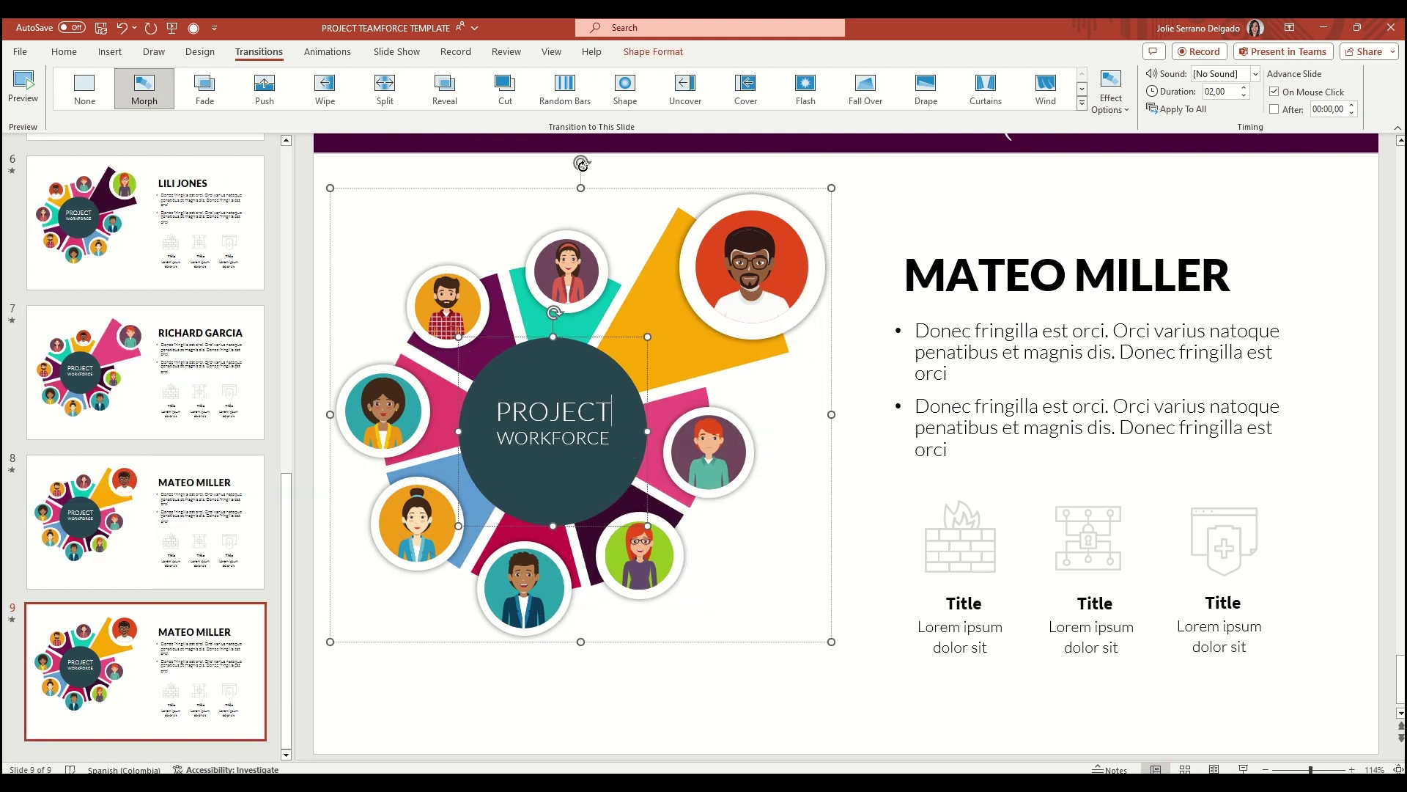
{"action": "left_click_drag", "start_coordinate": [583, 166], "coordinate": [798, 285]}
{"action": "right_click", "coordinate": [615, 359]}
{"action": "key", "text": "Escape"}
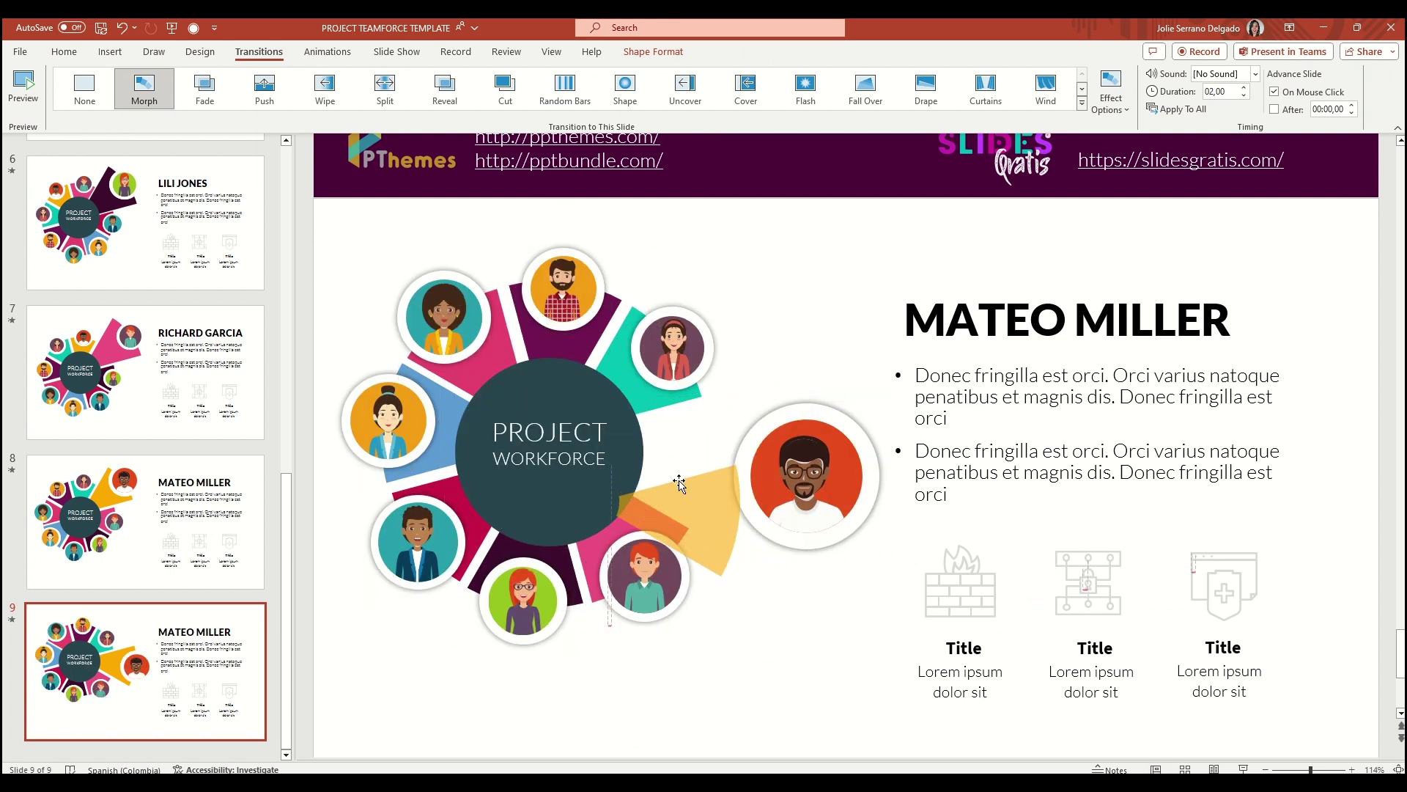
Push the yellow wedge back and pull out the teal wedge with an enlarged woman's avatar
{"action": "left_click_drag", "start_coordinate": [679, 482], "coordinate": [671, 458]}
{"action": "key", "text": "ctrl+z"}
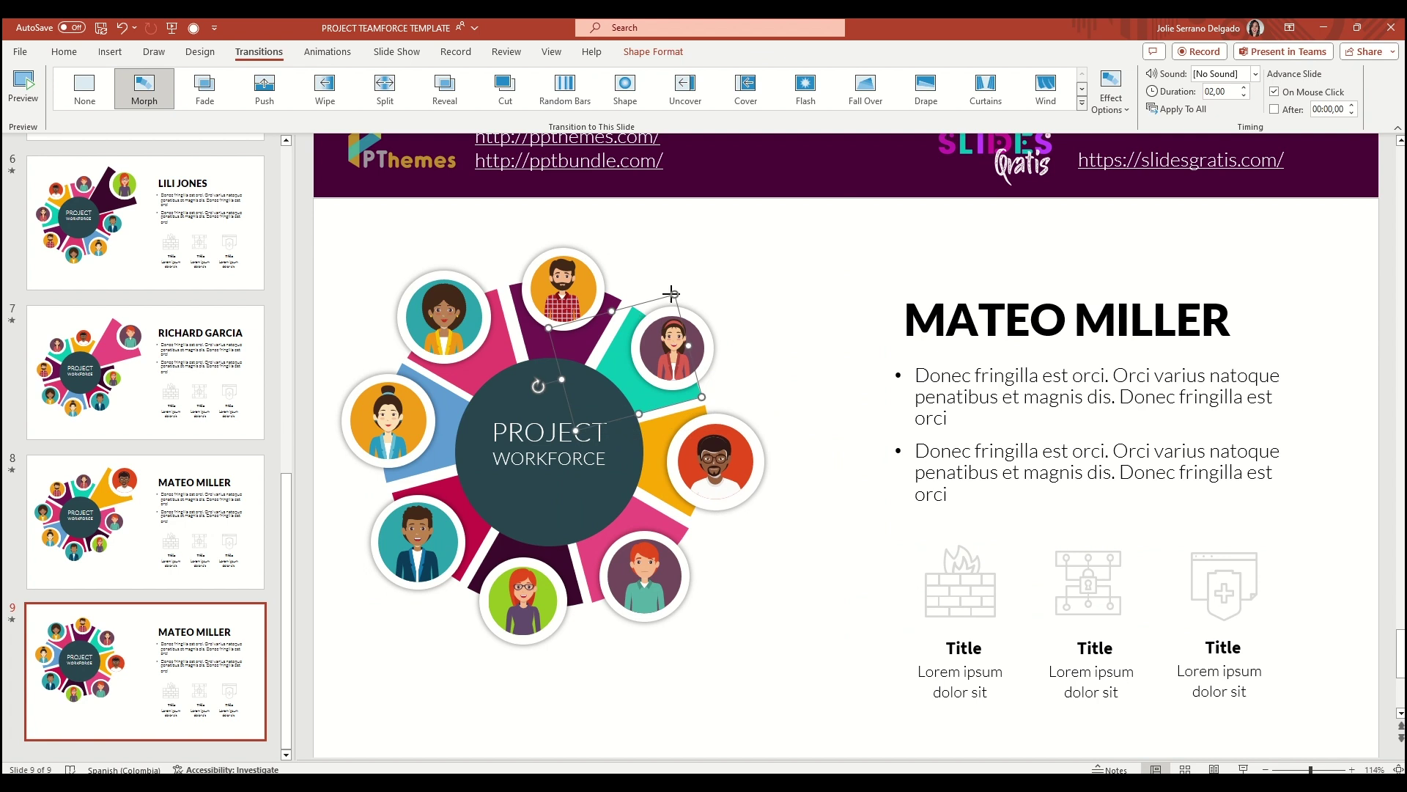
{"action": "left_click_drag", "start_coordinate": [671, 293], "coordinate": [779, 255]}
{"action": "left_click", "coordinate": [672, 346]}
{"action": "left_click_drag", "start_coordinate": [727, 342], "coordinate": [770, 323]}
{"action": "left_click_drag", "start_coordinate": [326, 201], "coordinate": [915, 737]}
{"action": "left_click_drag", "start_coordinate": [659, 328], "coordinate": [658, 362]}
{"action": "triple_click", "coordinate": [896, 320]}
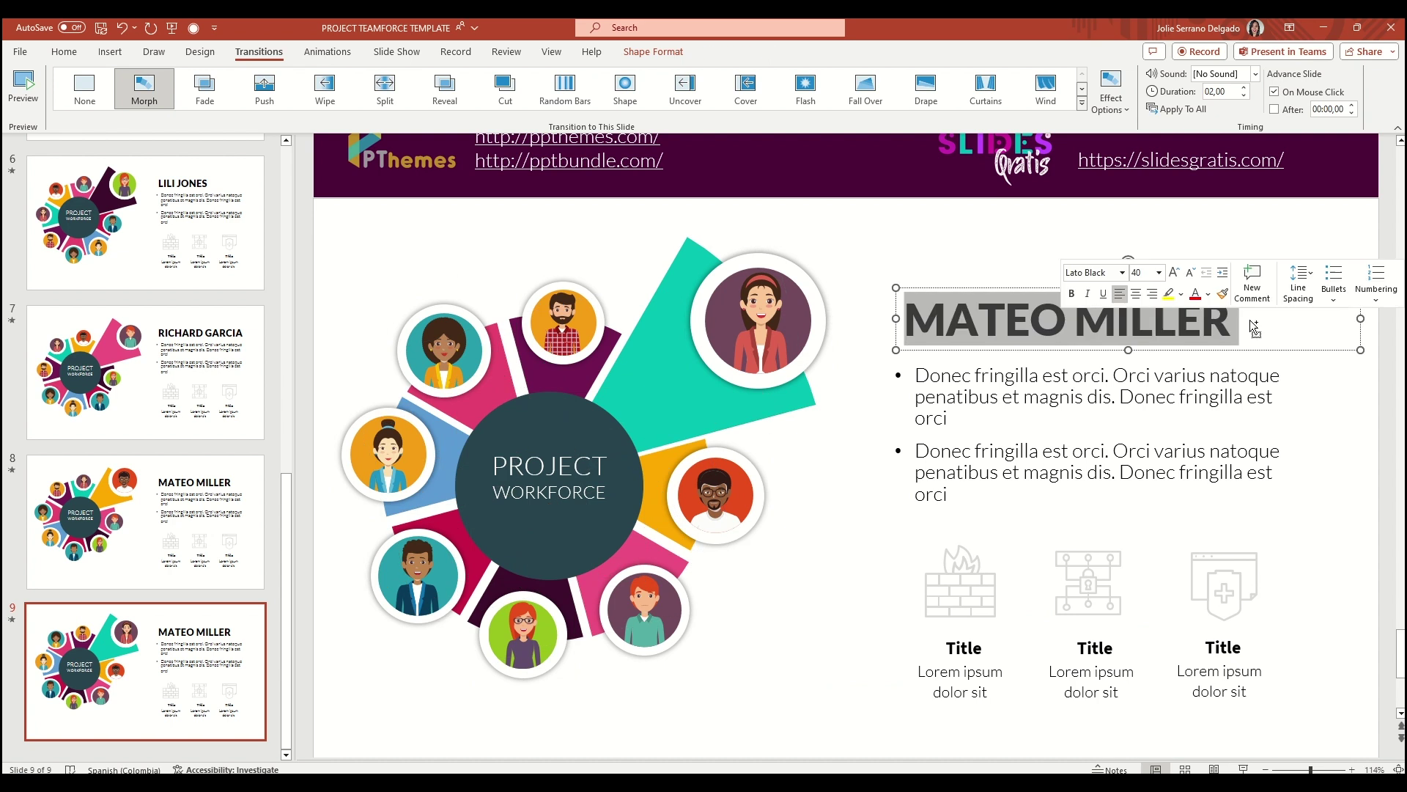
{"action": "left_click", "coordinate": [145, 521]}
{"action": "left_click", "coordinate": [689, 374]}
{"action": "right_click", "coordinate": [689, 371]}
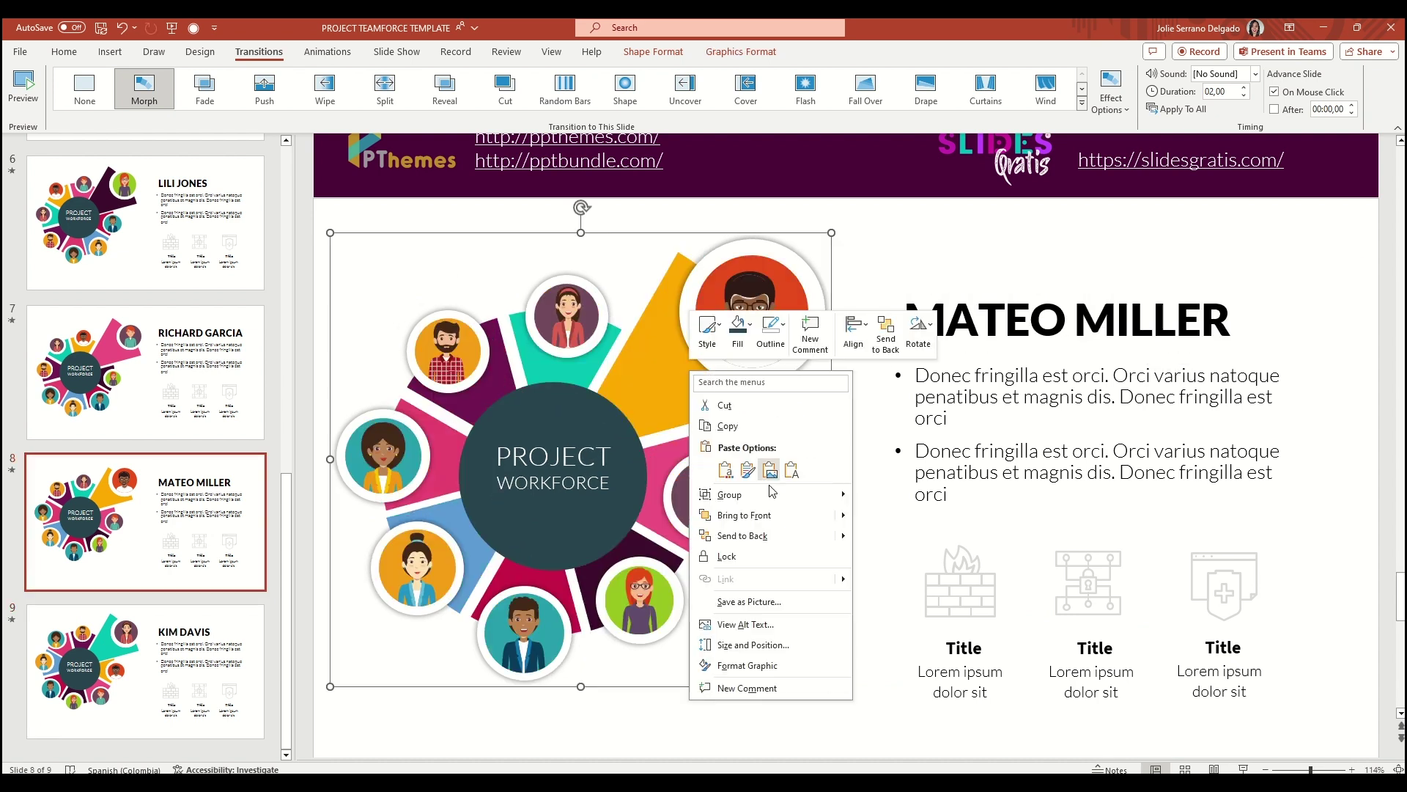
{"action": "left_click", "coordinate": [899, 540]}
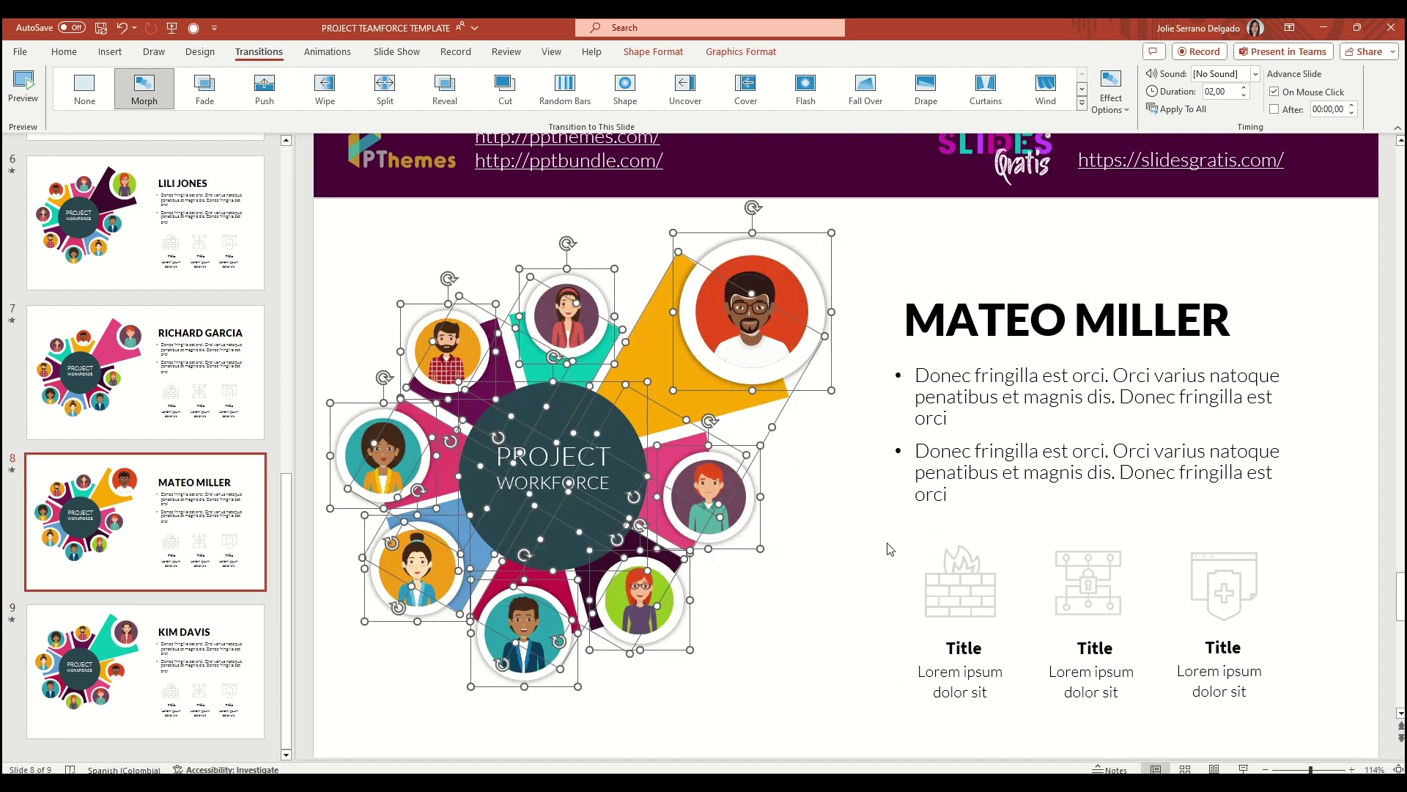
{"action": "left_click", "coordinate": [824, 539]}
Copy slide 2 with the intact donut and paste it after slide 9 as slide 10
{"action": "scroll", "coordinate": [285, 528], "scroll_direction": "up", "scroll_amount": 8}
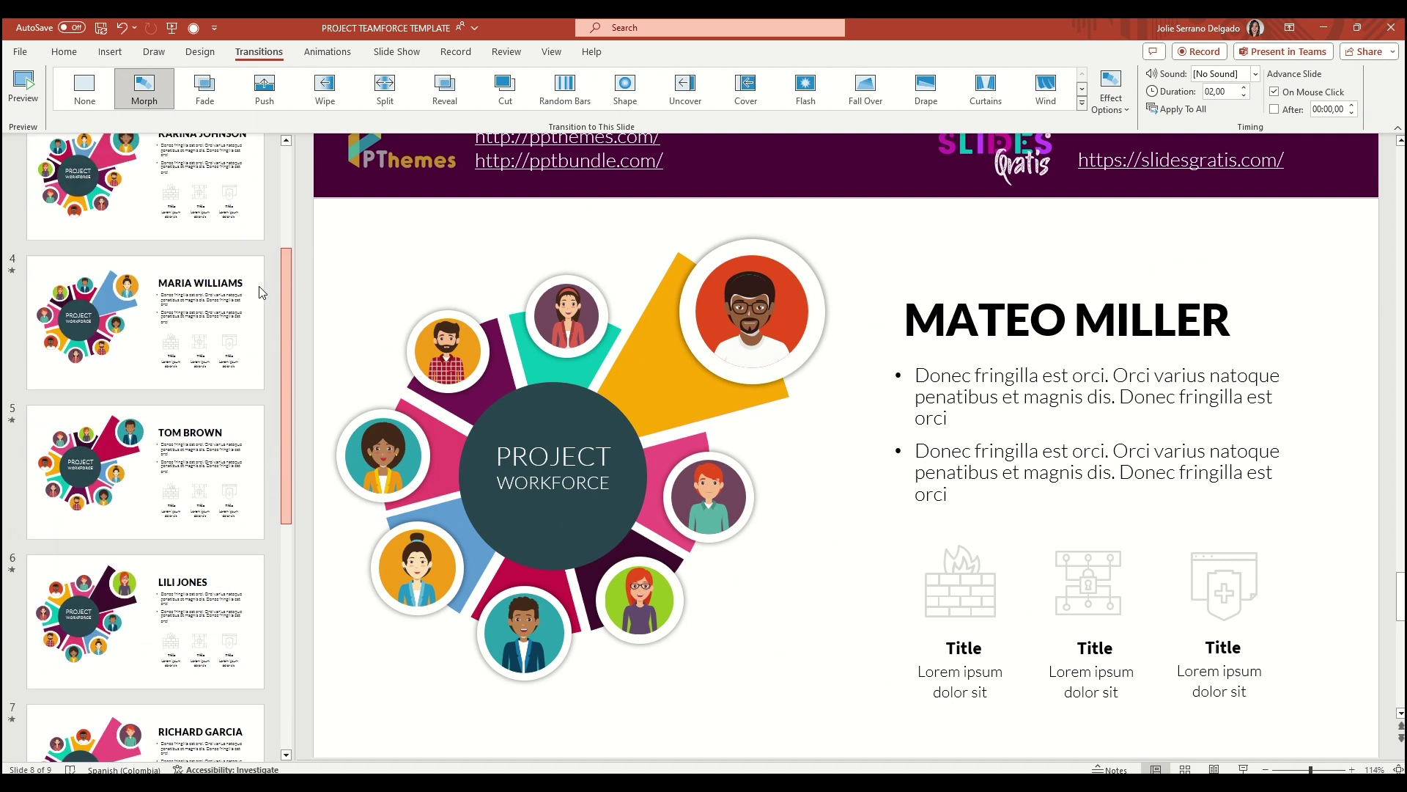
{"action": "left_click", "coordinate": [169, 280]}
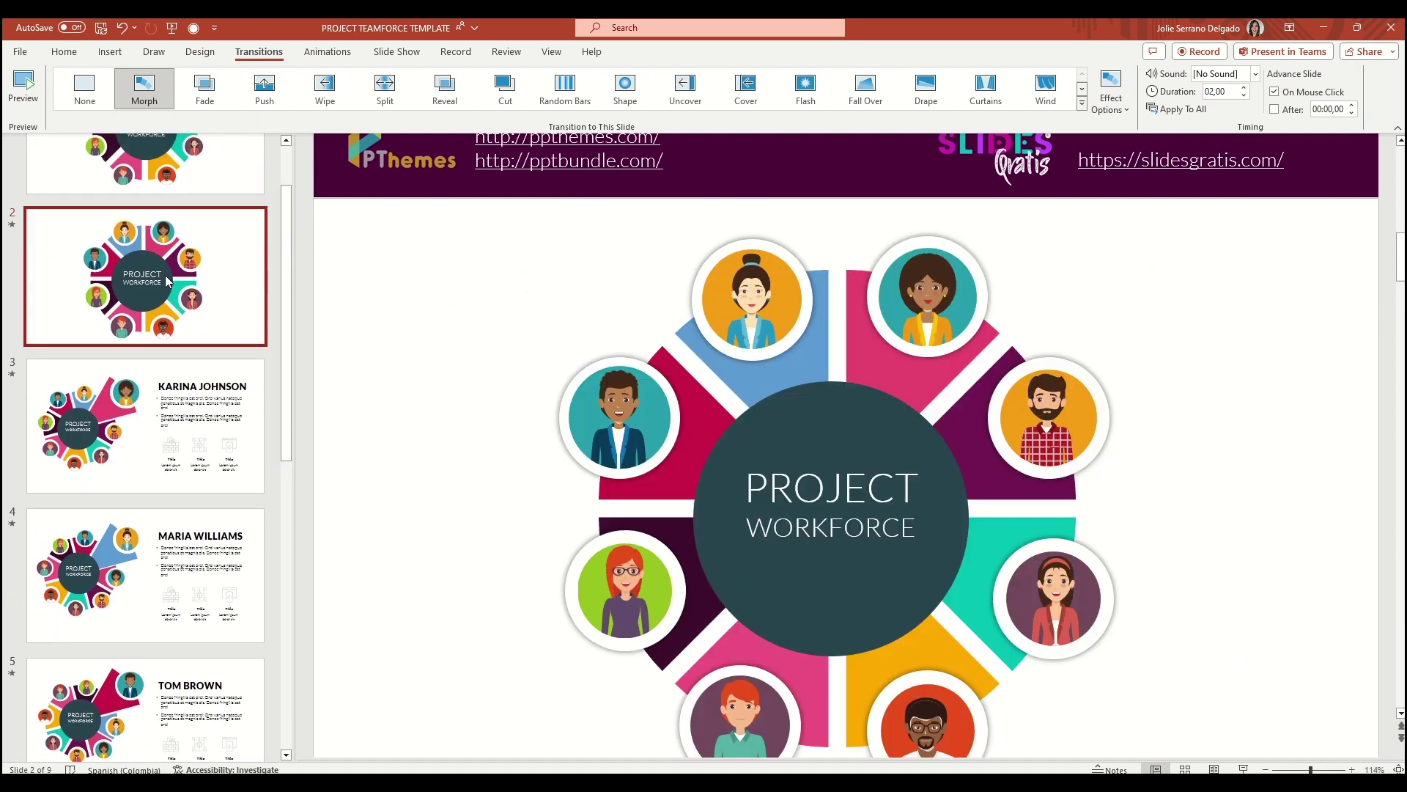
{"action": "right_click", "coordinate": [188, 286]}
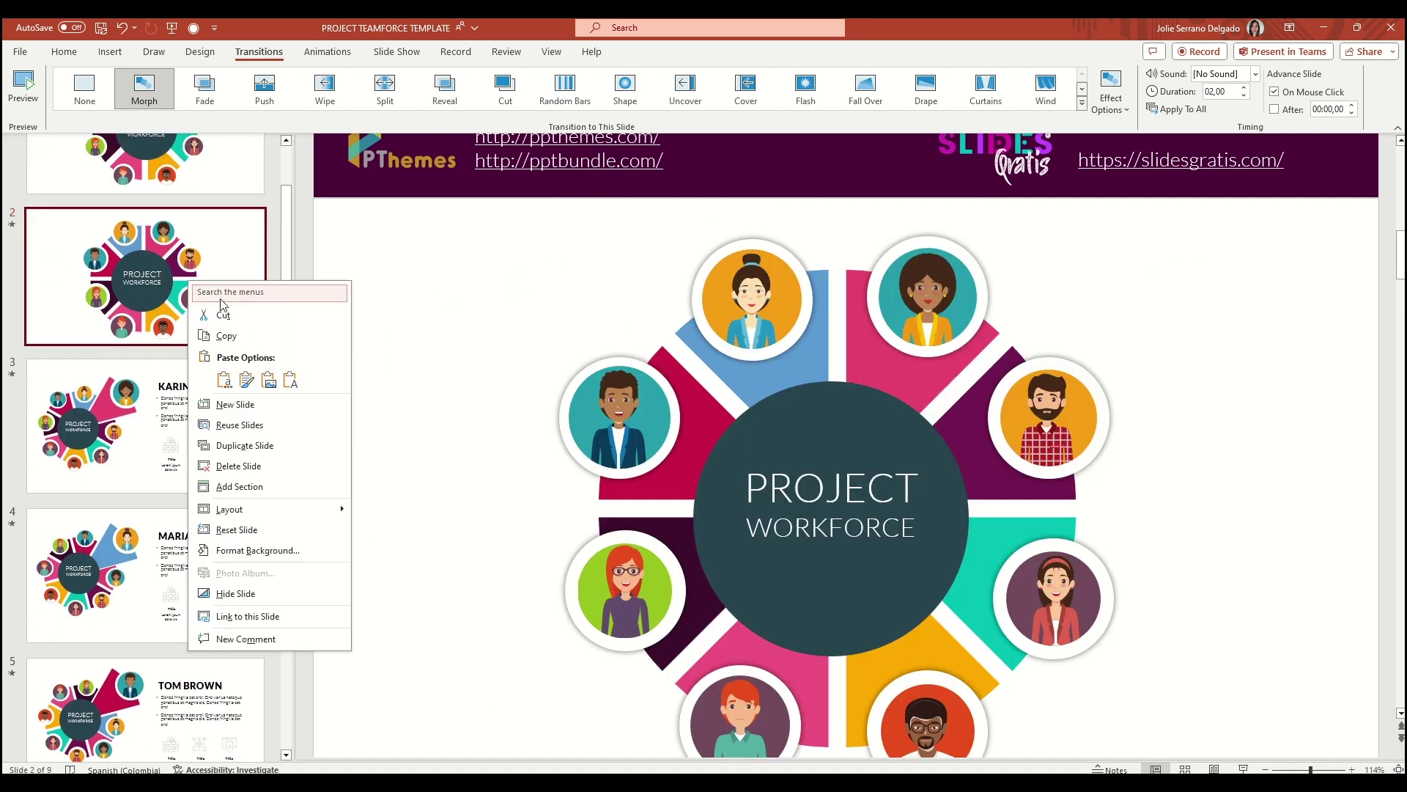
{"action": "left_click", "coordinate": [242, 335]}
{"action": "left_click_drag", "start_coordinate": [286, 292], "coordinate": [277, 665]}
{"action": "right_click", "coordinate": [142, 741]}
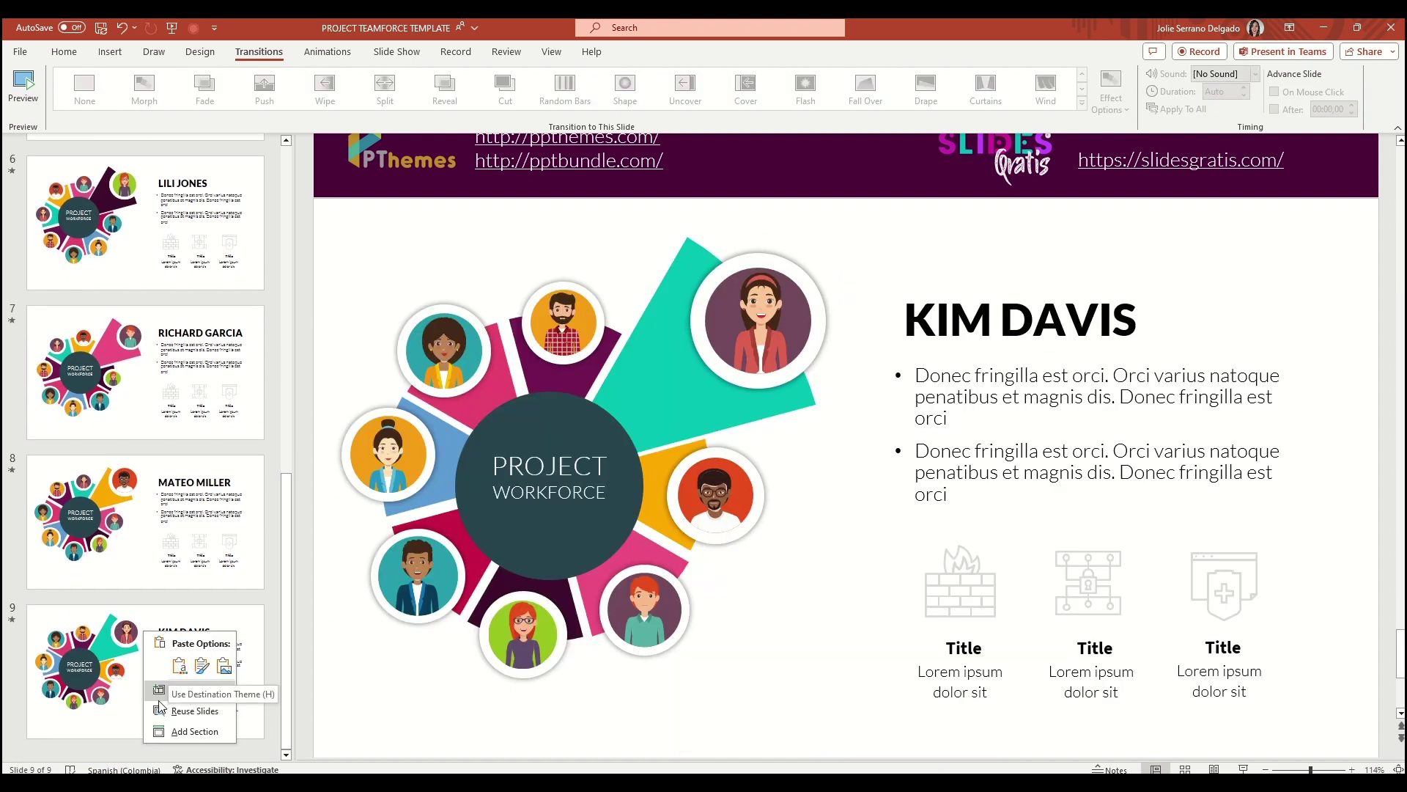
{"action": "left_click", "coordinate": [202, 666]}
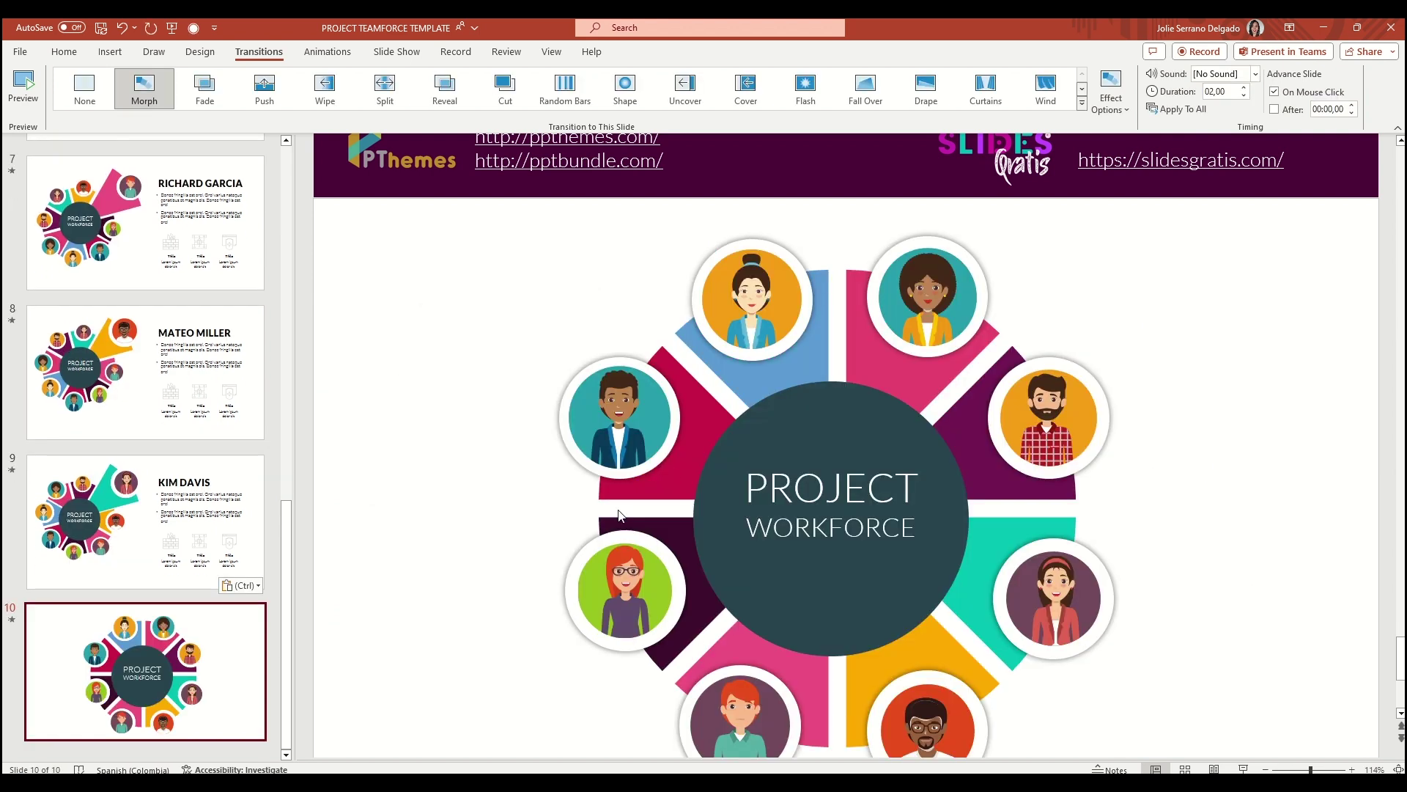
{"action": "left_click", "coordinate": [620, 516]}
{"action": "scroll", "coordinate": [531, 467], "scroll_direction": "down", "scroll_amount": 2, "text": "ctrl"}
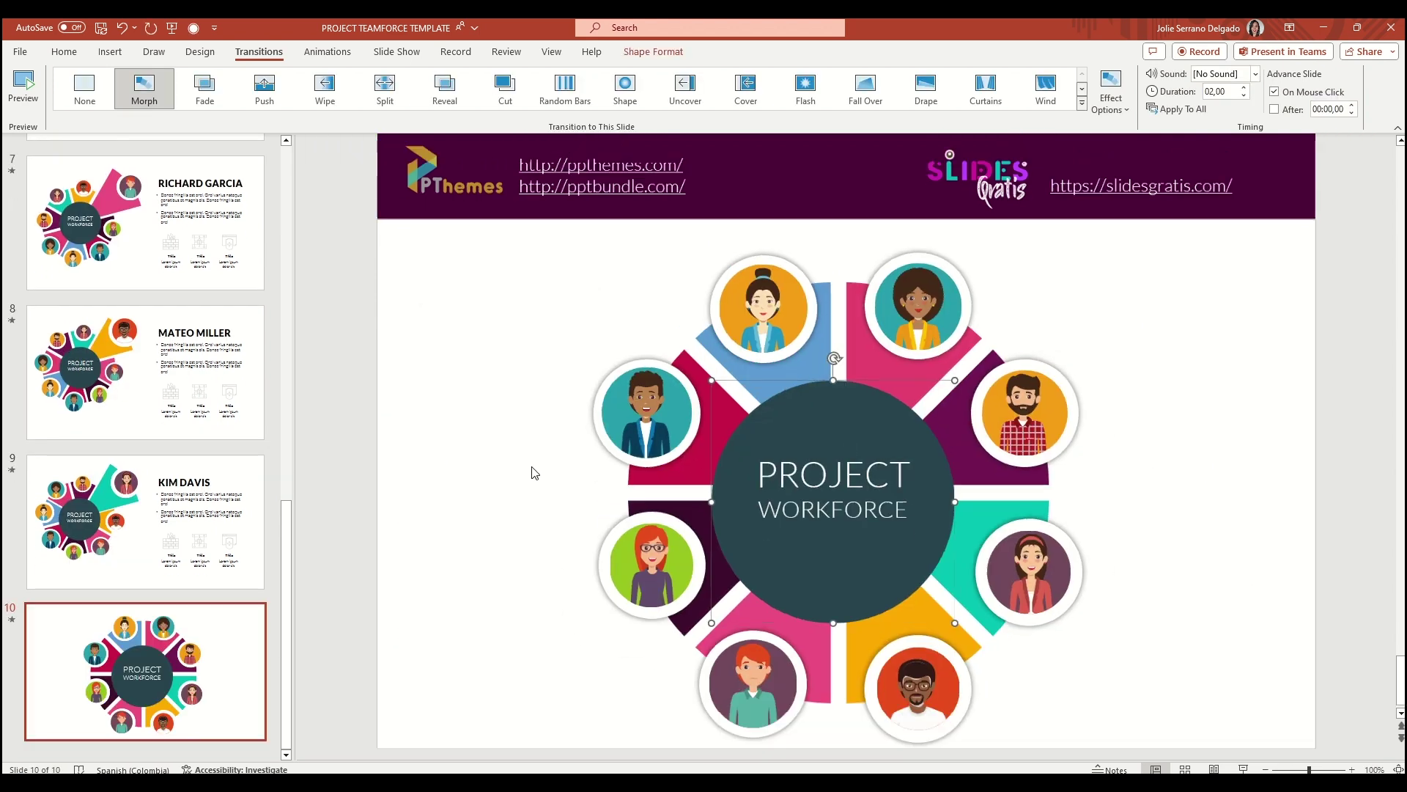